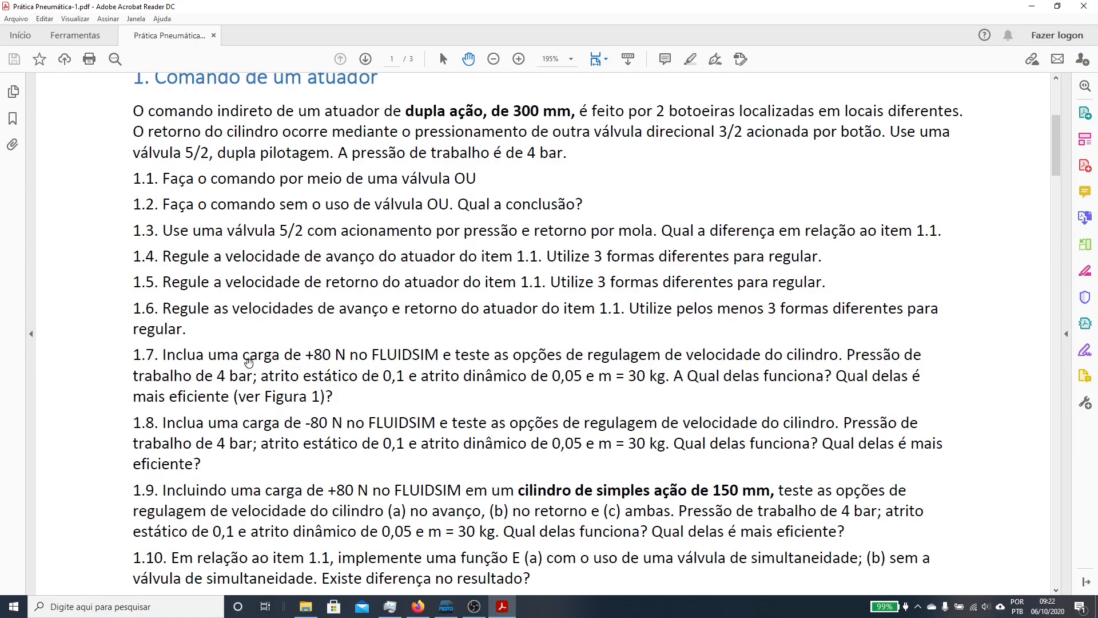
- Review the exercise items in the PDF, switch to FluidSIM and place a double-acting cylinder near the top of the blank circuit
scroll(251, 420, down, 3)
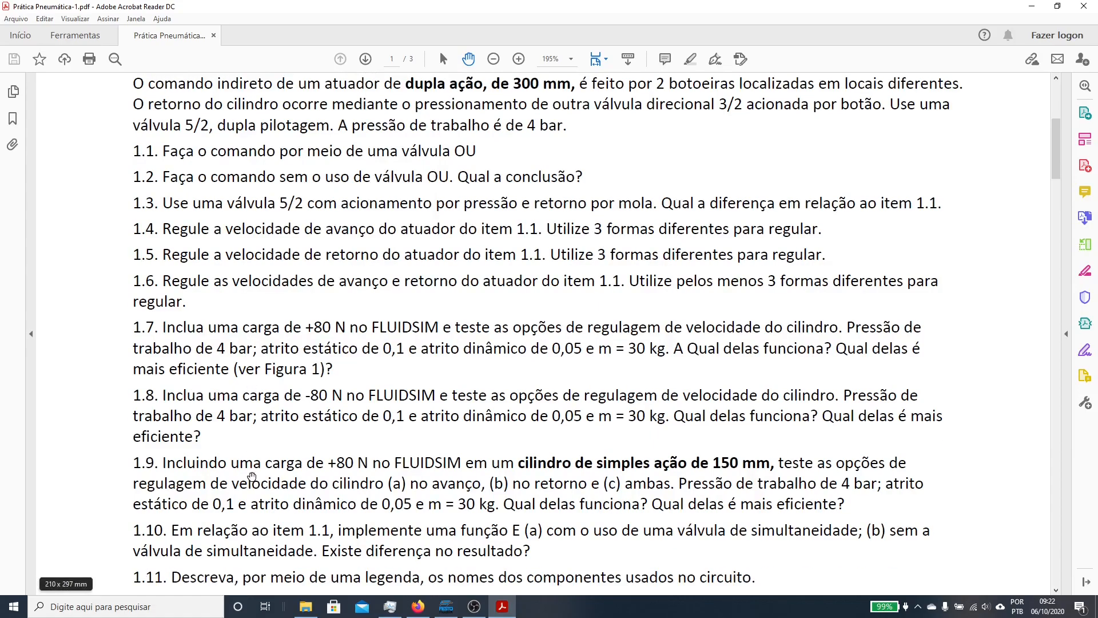
scroll(275, 434, down, 2)
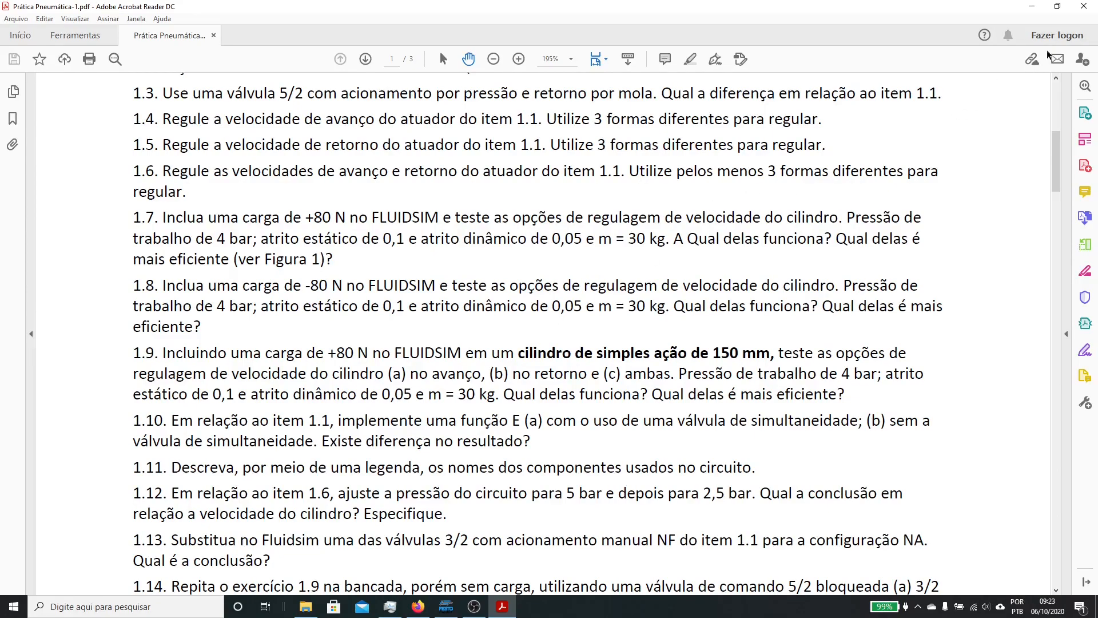
click(446, 607)
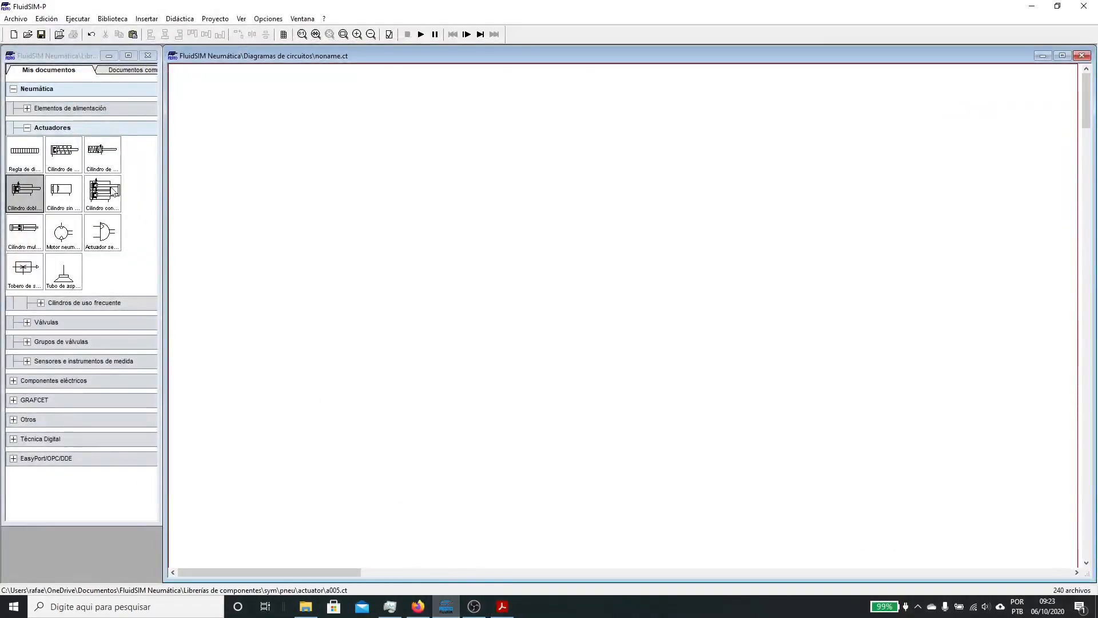
drag(25, 191, 546, 129)
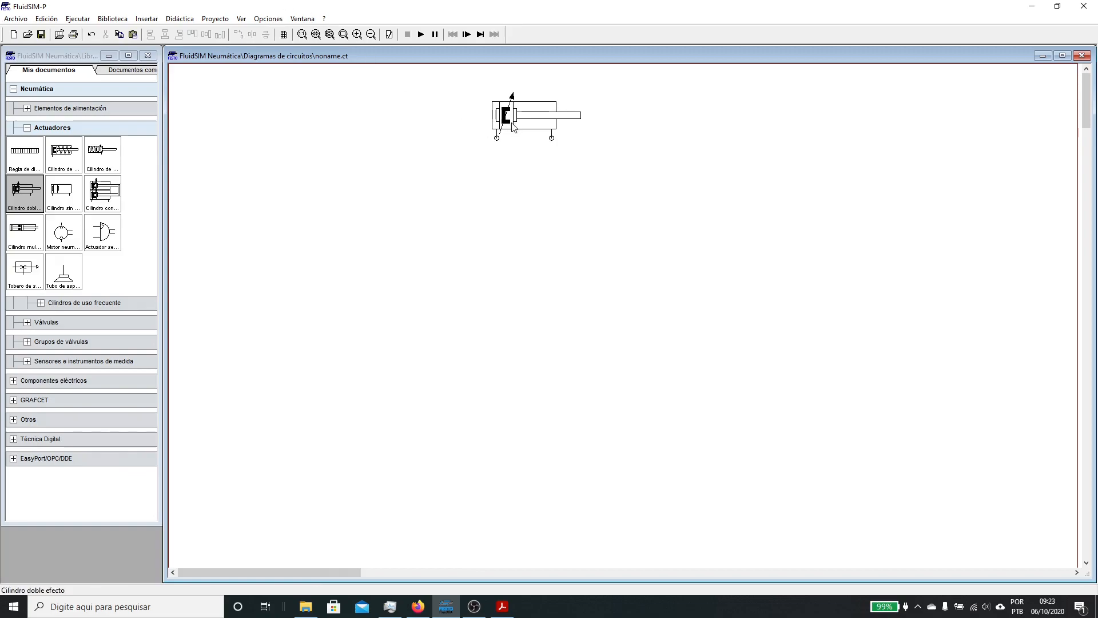
mouse_move(520, 139)
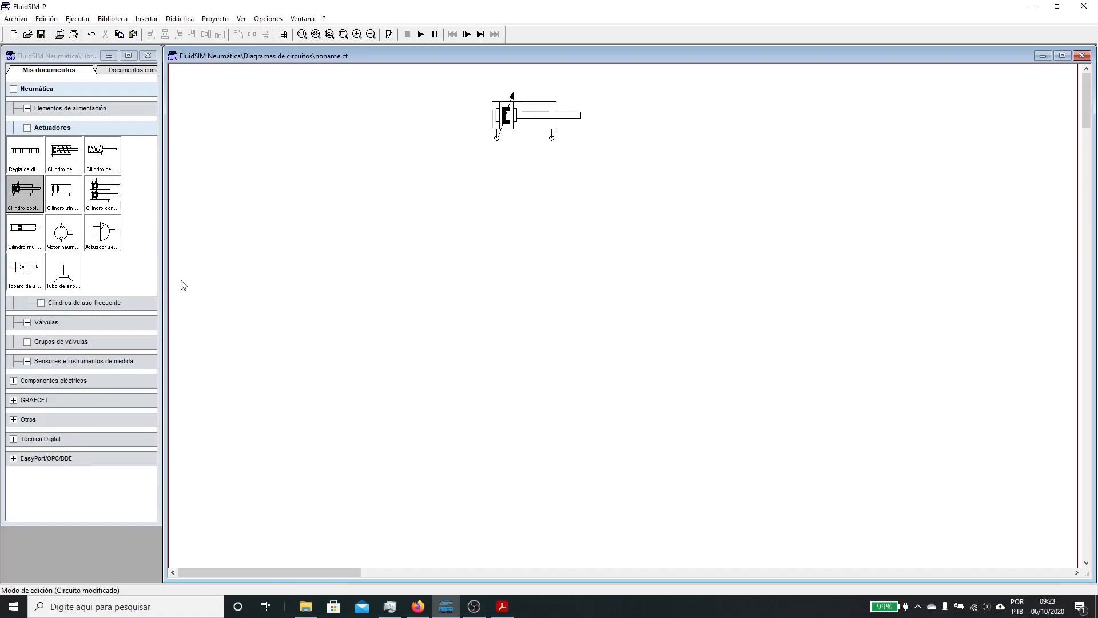
- Place a pneumatically actuated 5/2 impulse valve from the frequently used directional valves below the cylinder
click(27, 322)
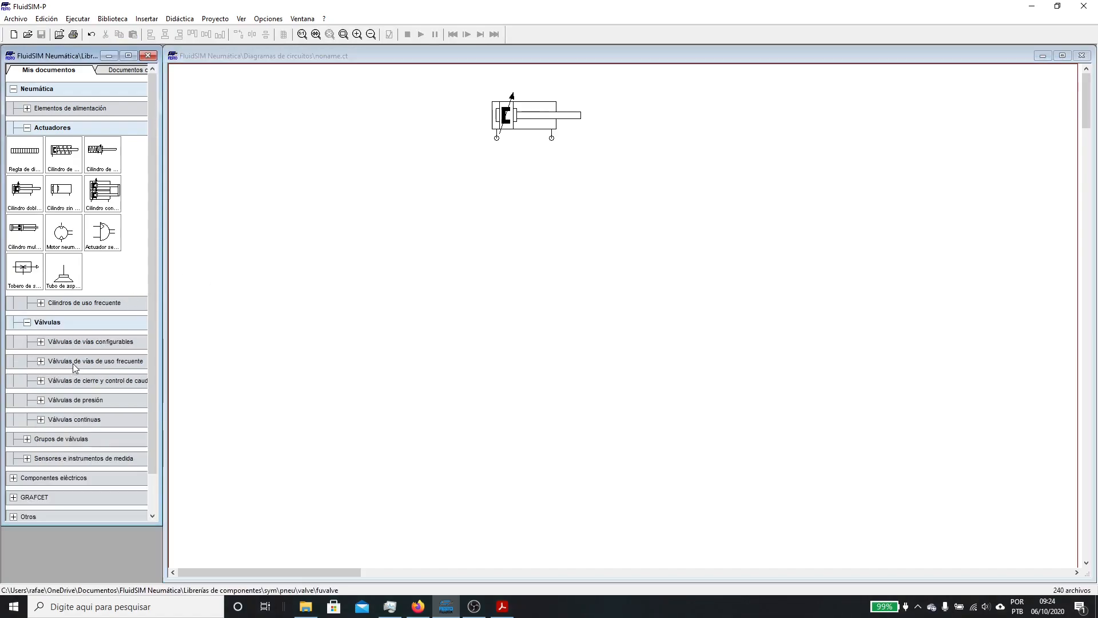
click(40, 361)
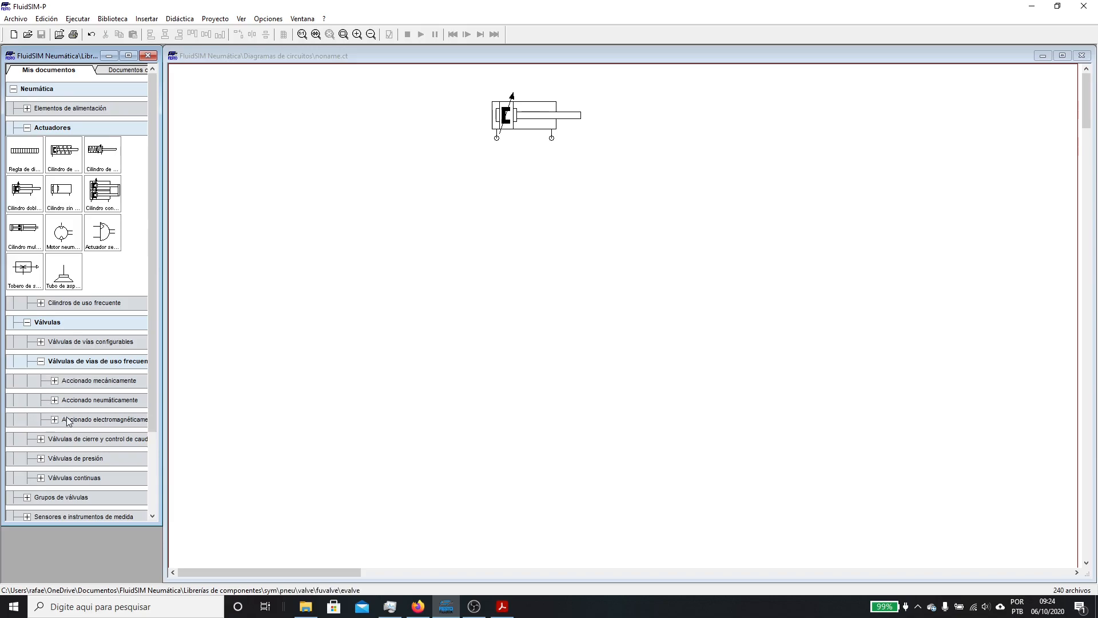
click(90, 422)
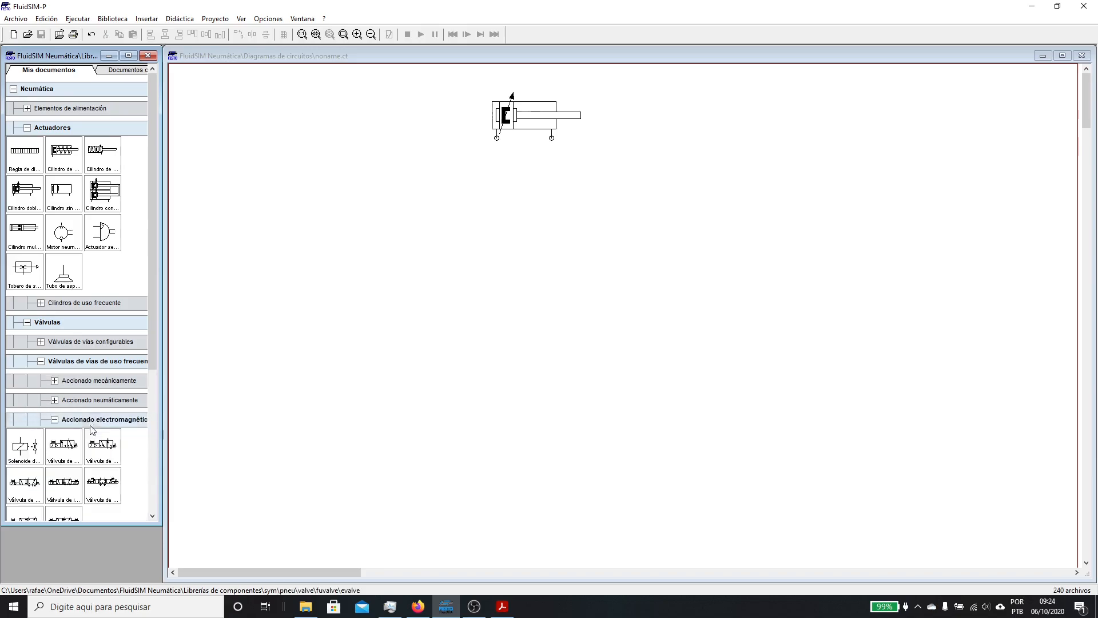
click(95, 401)
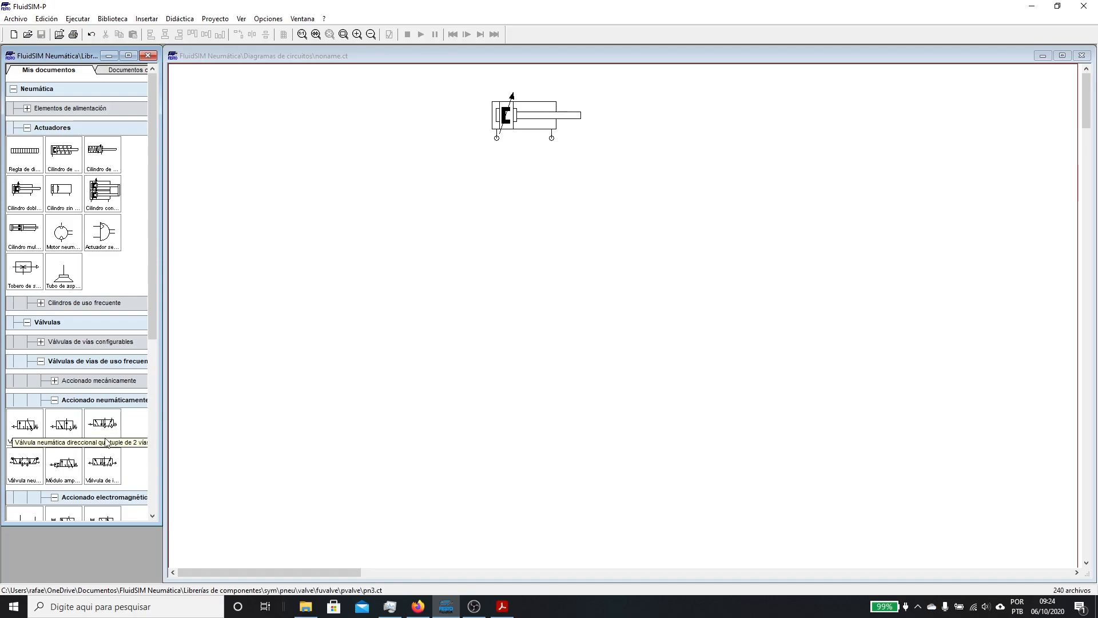
drag(103, 465, 525, 268)
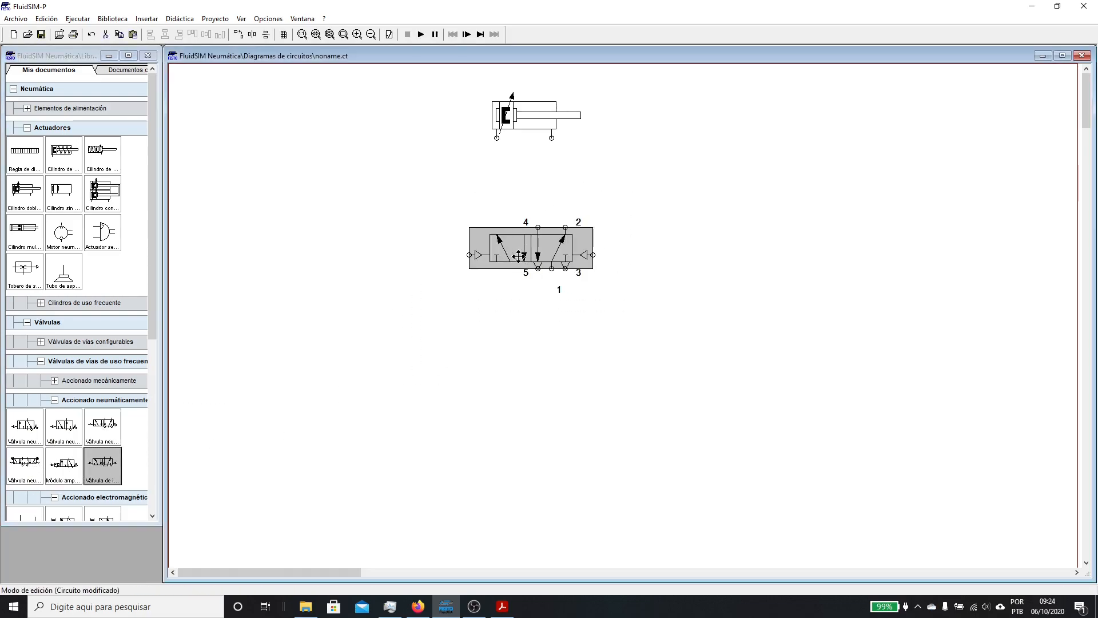
- Shift the cylinder and the 5/2 impulse valve slightly upward to adjust their placement in the circuit
drag(527, 107, 534, 100)
click(480, 201)
drag(508, 241, 510, 232)
click(436, 201)
click(402, 181)
- Place a mechanically actuated 3/2 pushbutton valve with spring return below the 5/2 valve, on its left pilot side
drag(56, 524, 64, 565)
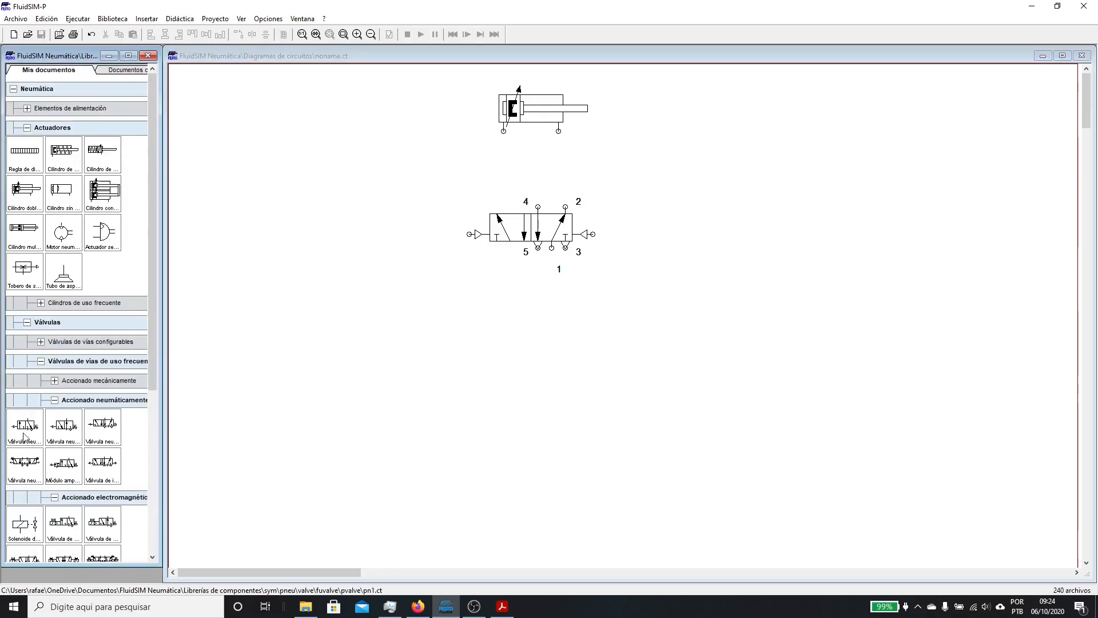
click(54, 381)
drag(24, 409, 394, 343)
click(343, 426)
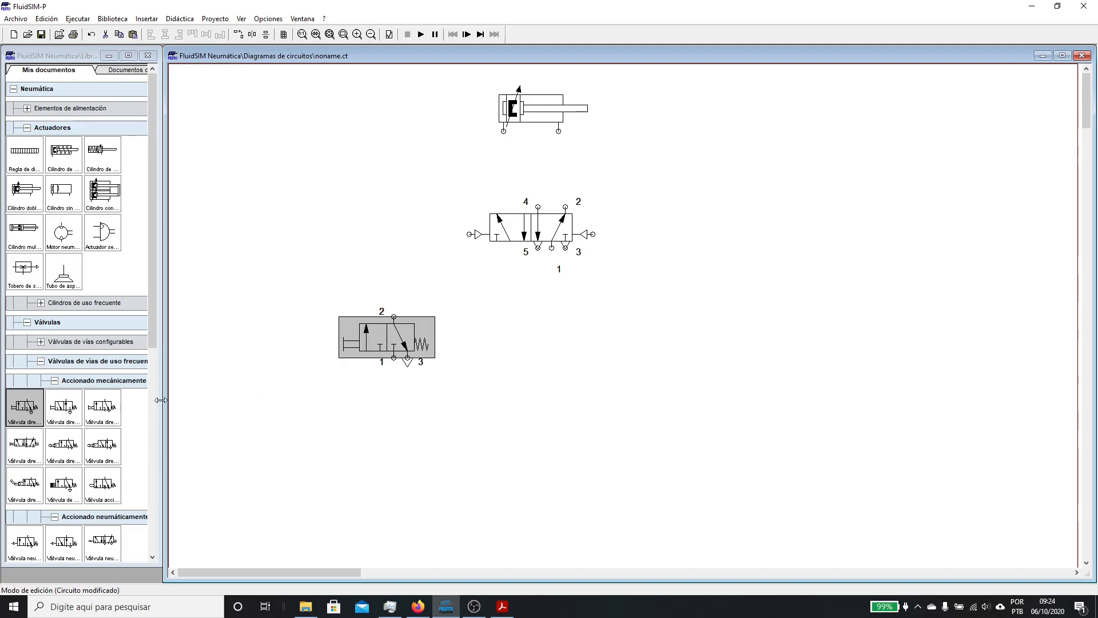
drag(383, 350, 404, 329)
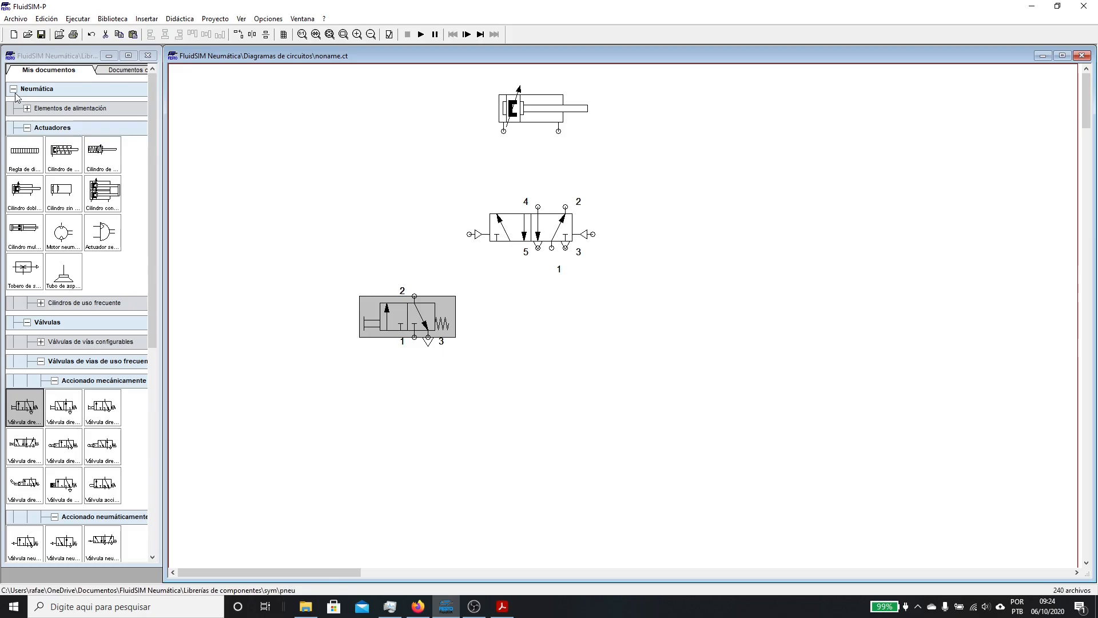
- Place a compressed air source and a simplified service unit side by side in the lower-left area of the circuit
click(27, 108)
drag(25, 135, 230, 484)
drag(62, 174, 305, 480)
- Rotate the compressed air source so its outlet faces the service unit, and connect it to the unit moved closer
click(224, 481)
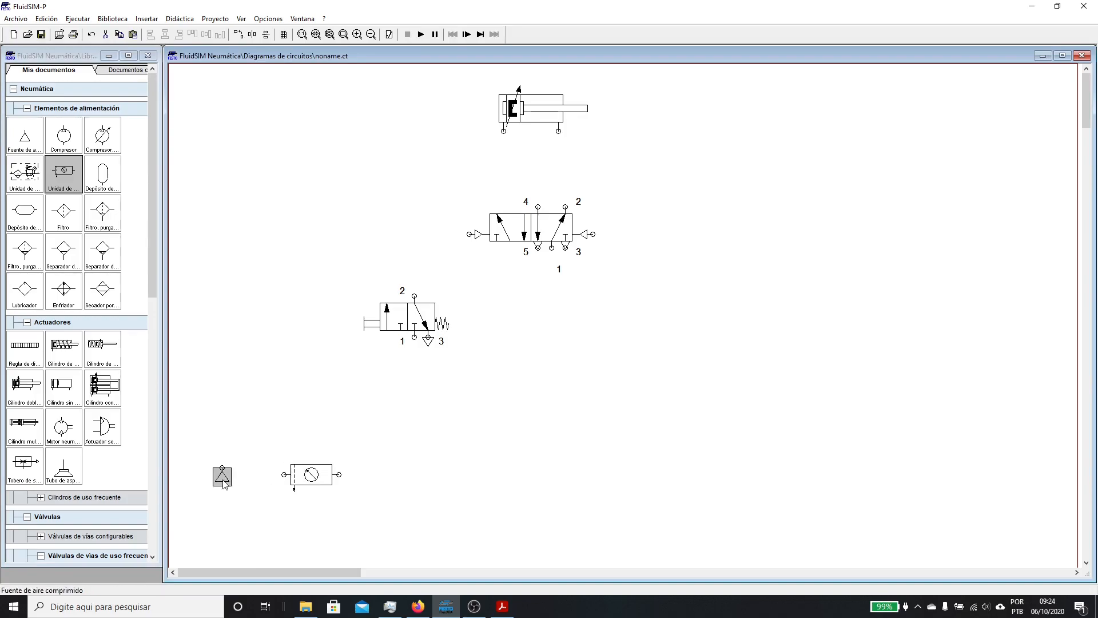
right_click(224, 481)
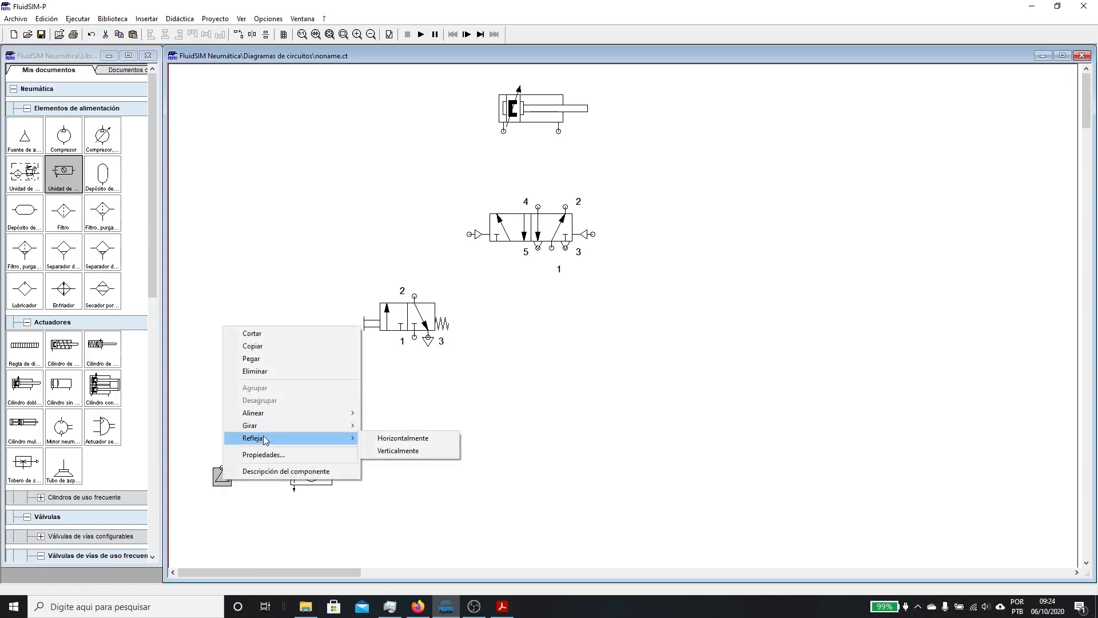
mouse_move(262, 427)
click(390, 451)
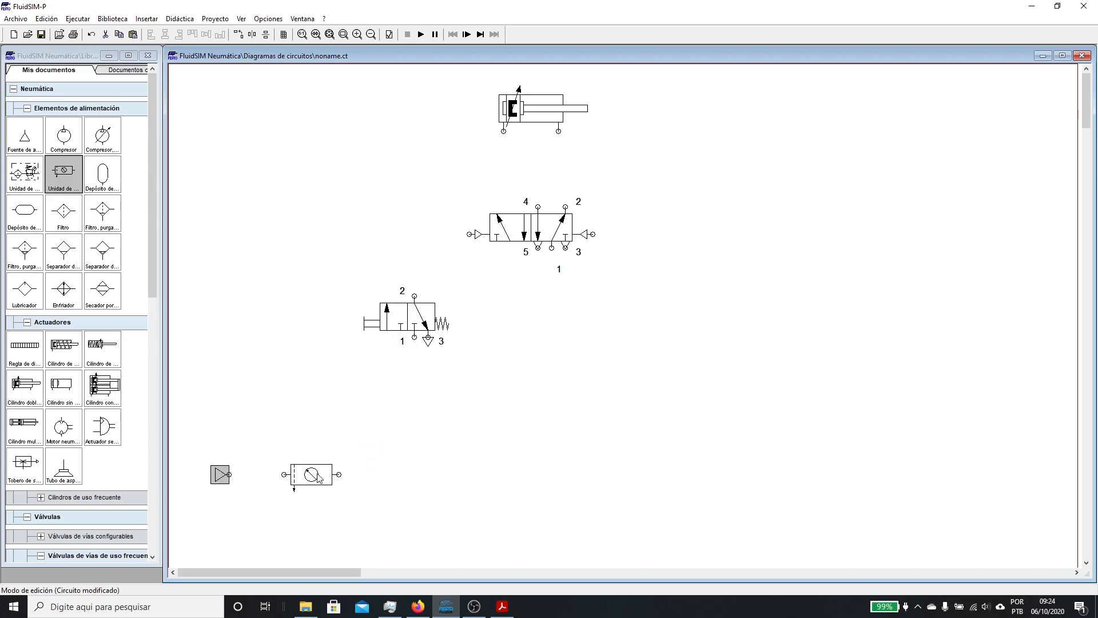
click(307, 474)
drag(307, 473, 270, 474)
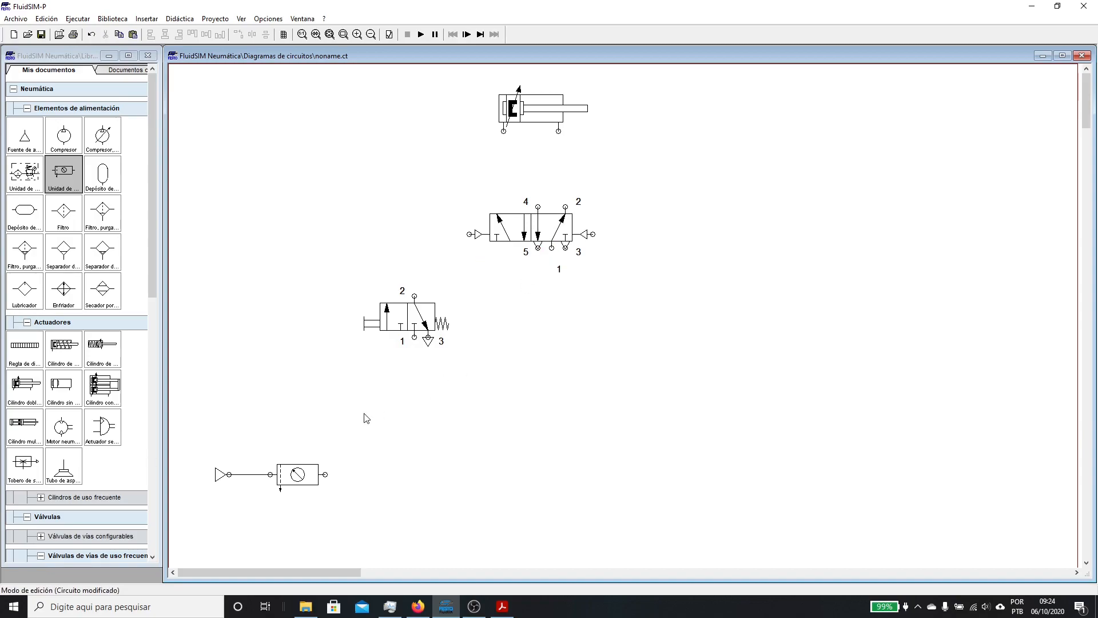
- Move the cylinder so its left port sits above port 4 of the 5/2 valve, and nudge the valve up
drag(526, 108, 560, 122)
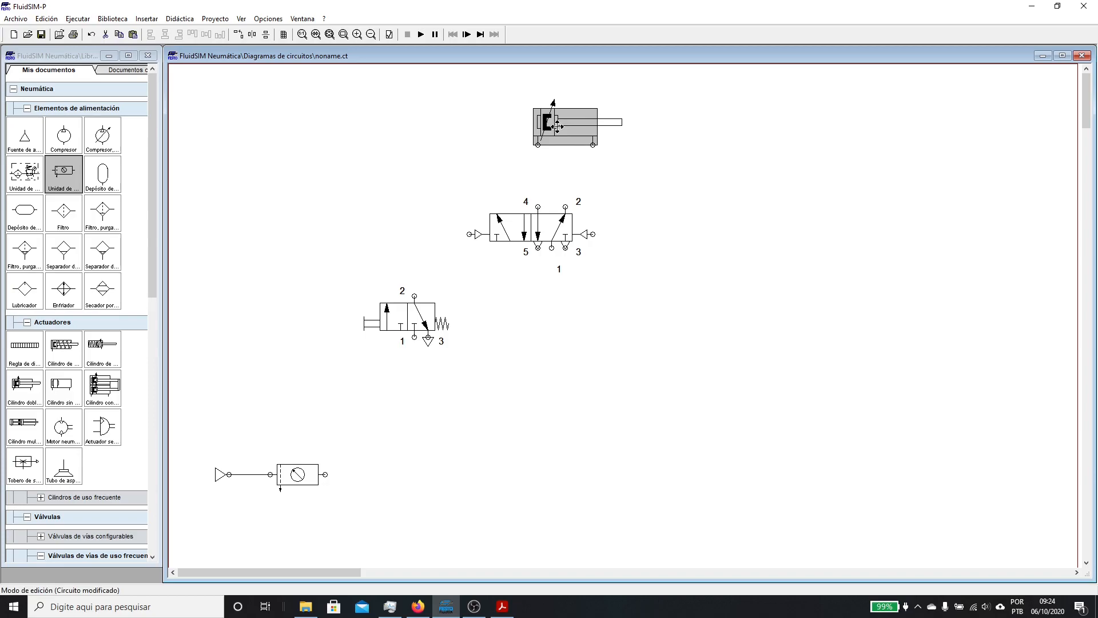
drag(503, 215, 503, 207)
click(464, 166)
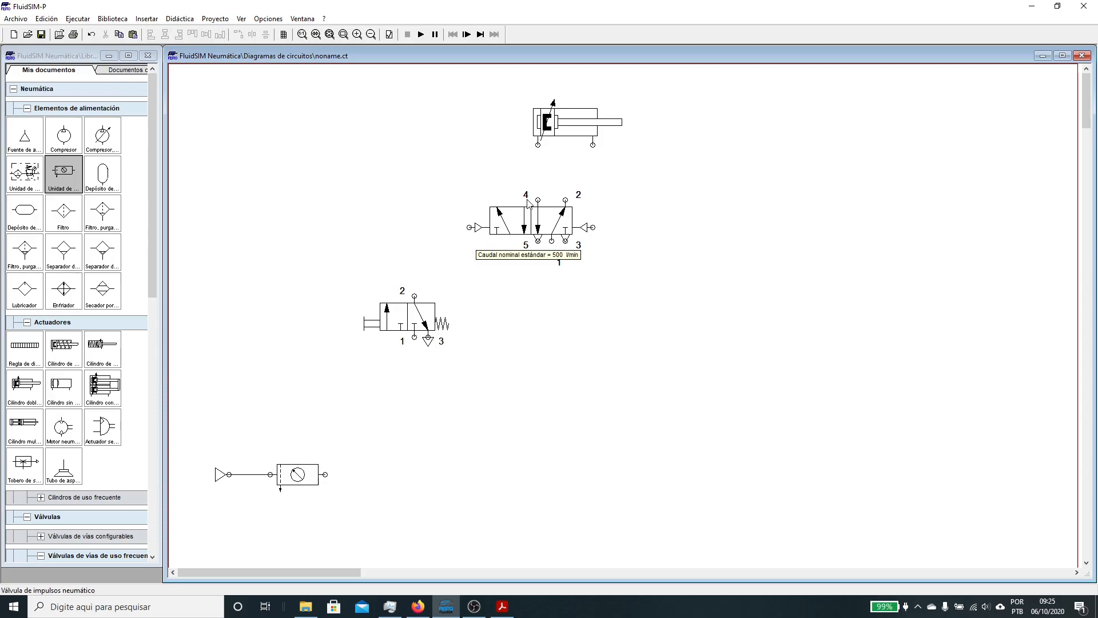
- Configure the cylinder with a 300 mm maximum stroke and no cushioning or detection, and connect its ports to outlets 4 and 2
double_click(545, 134)
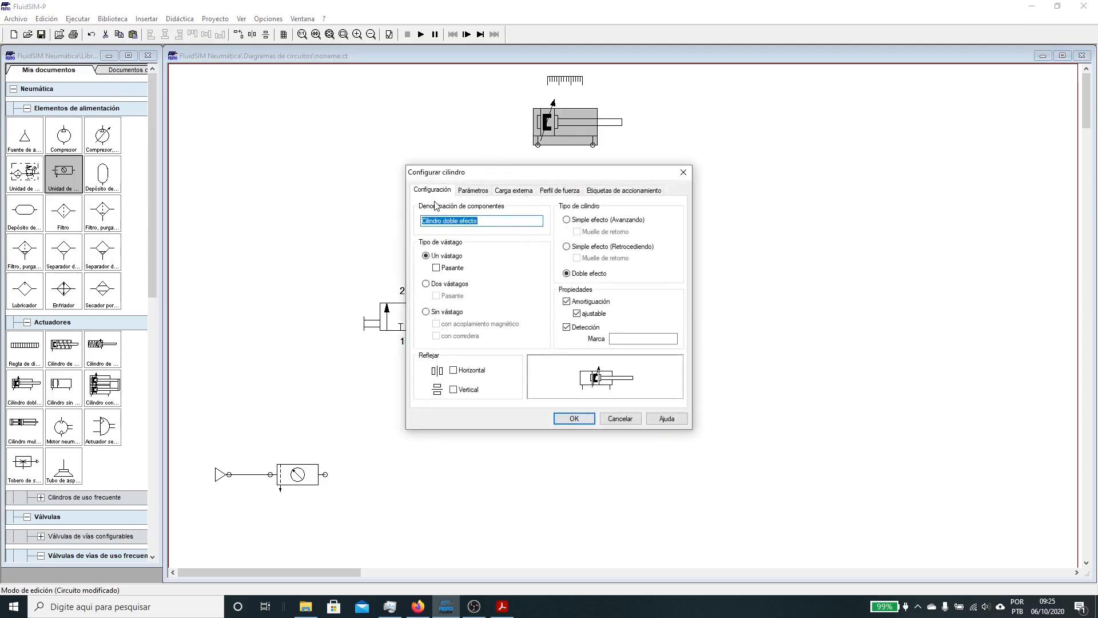
click(567, 301)
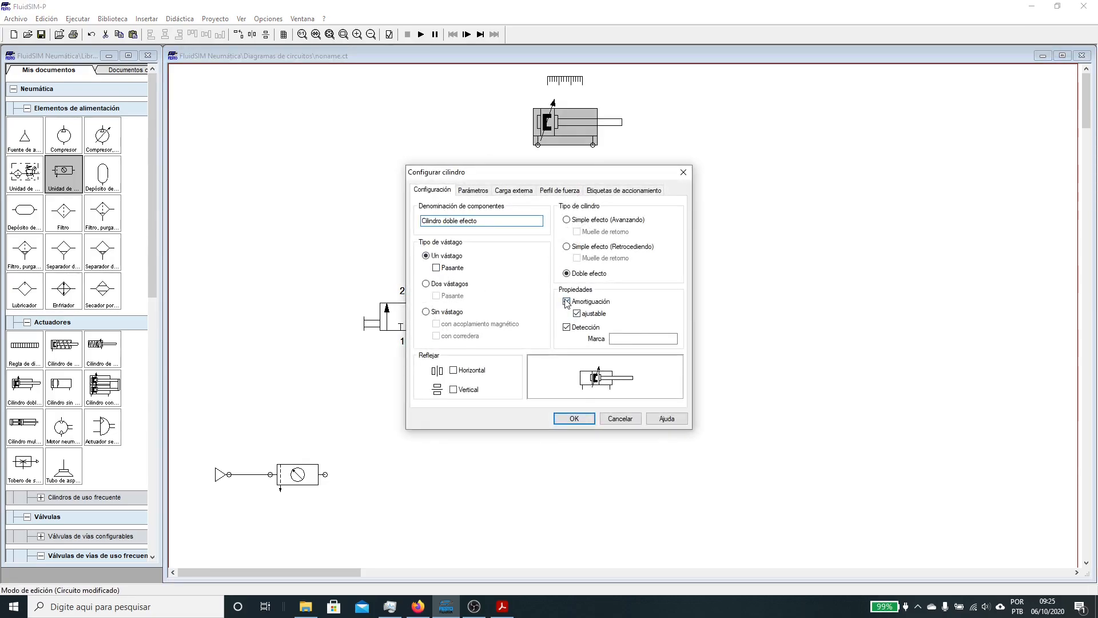
click(567, 327)
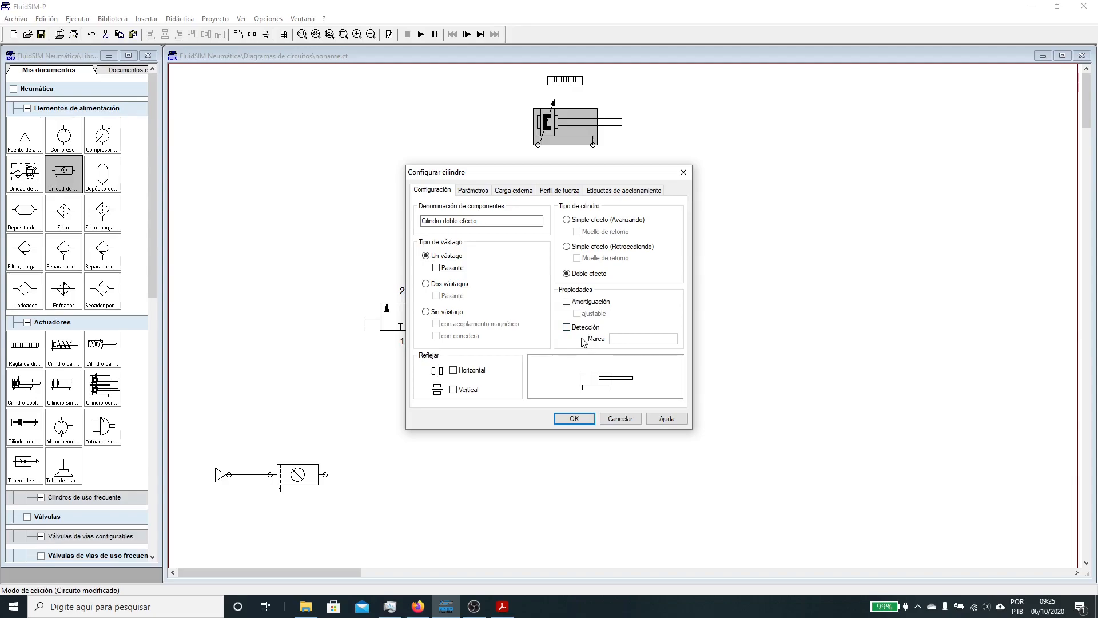
click(466, 191)
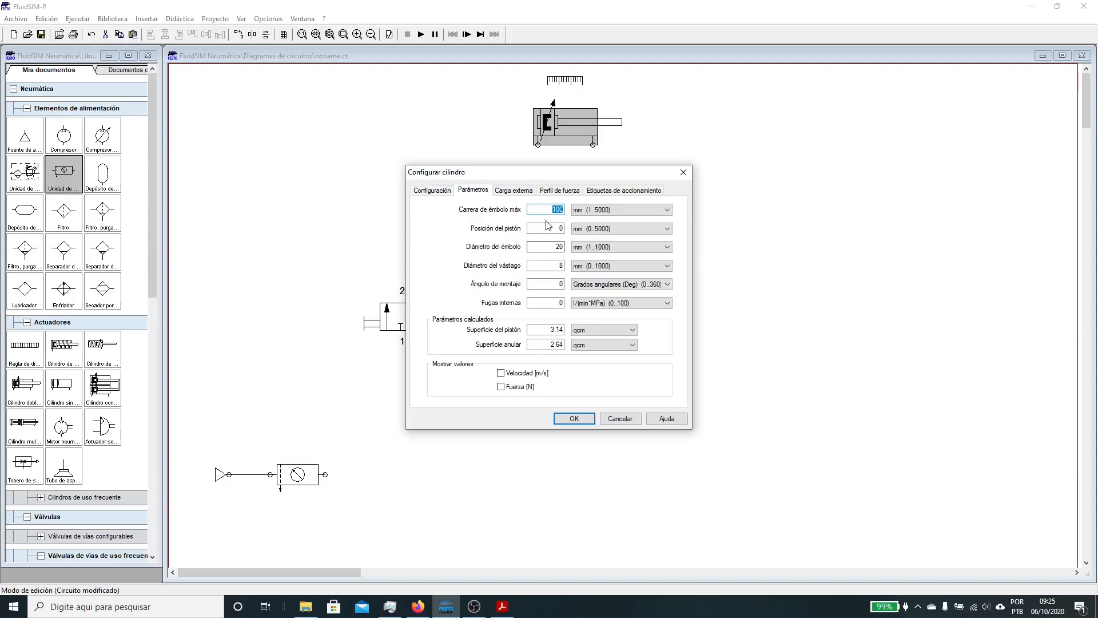
text(0)
click(576, 420)
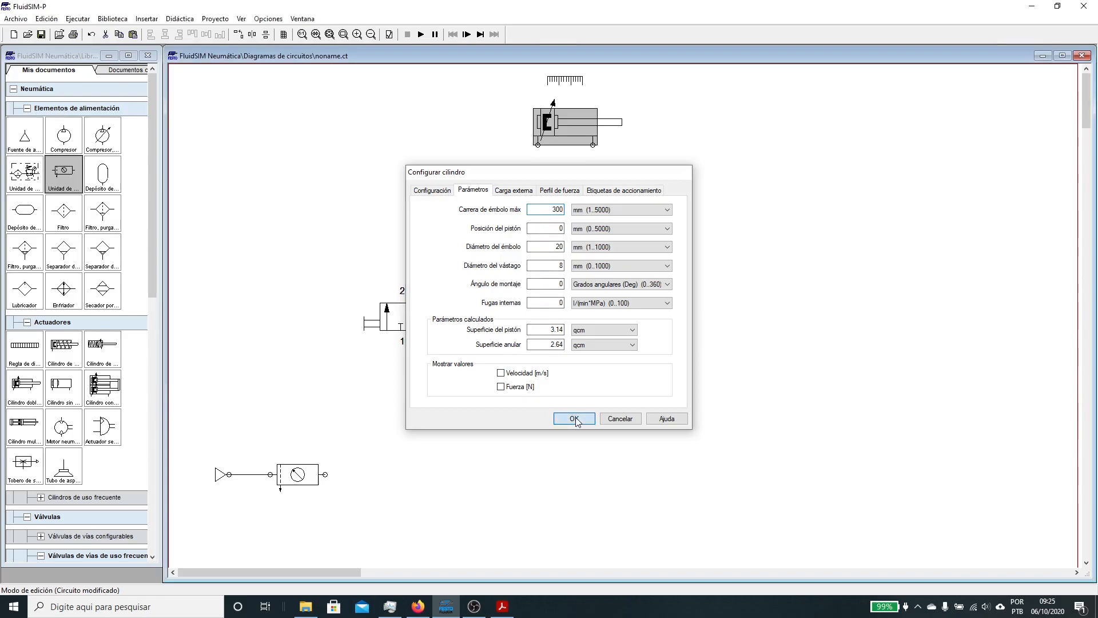
drag(542, 140, 593, 145)
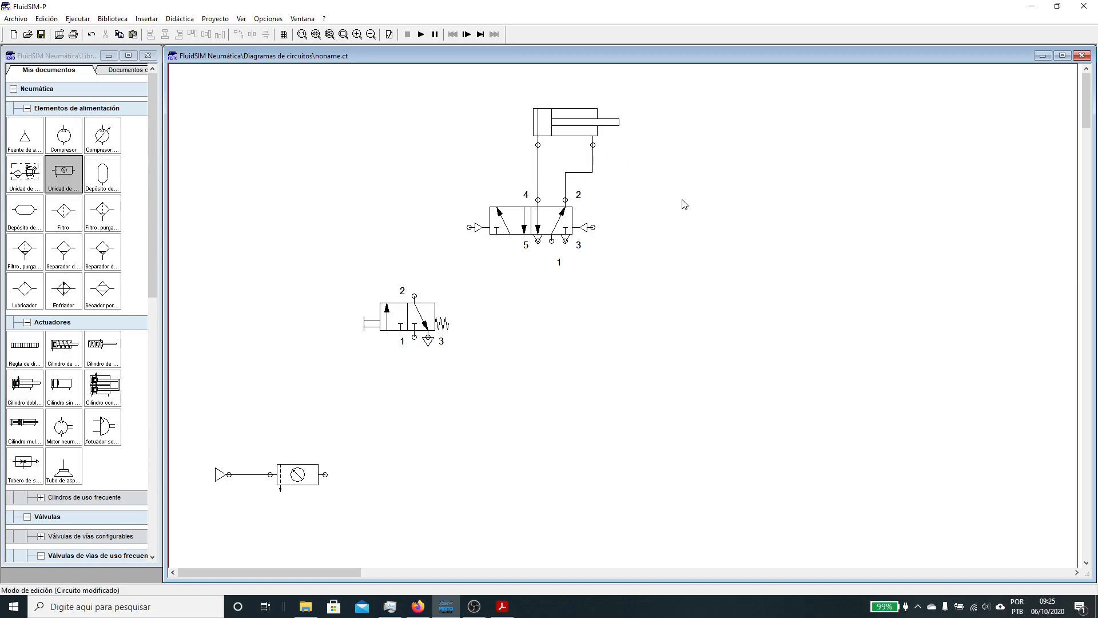
- Change the 3/2 valve's left muscular actuation to a mushroom-head pushbutton
click(413, 314)
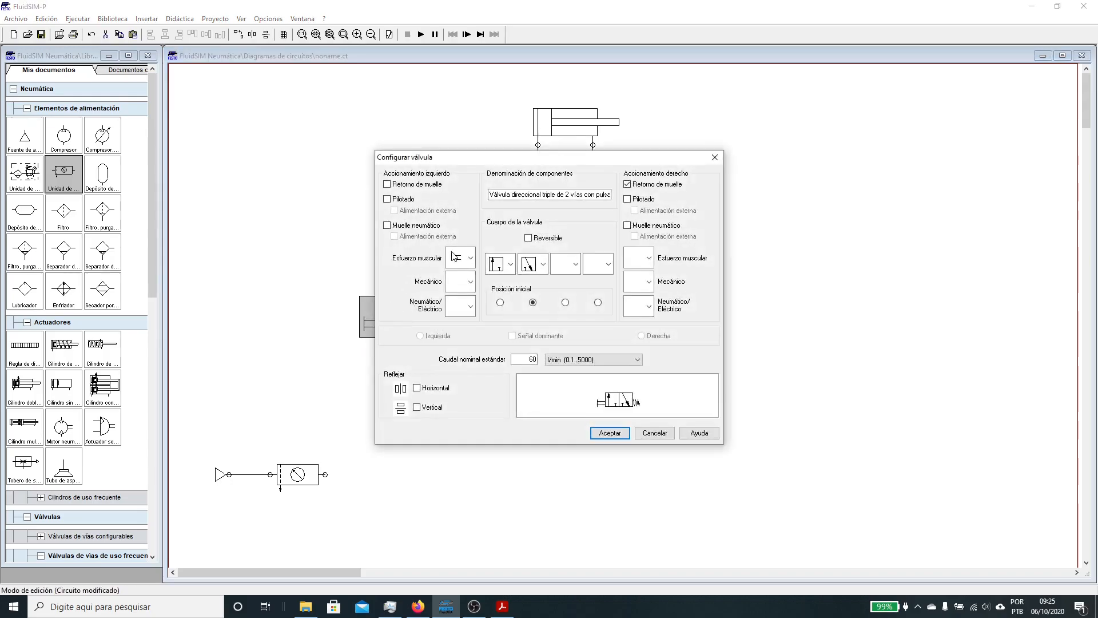
click(471, 258)
click(473, 342)
click(610, 433)
click(486, 449)
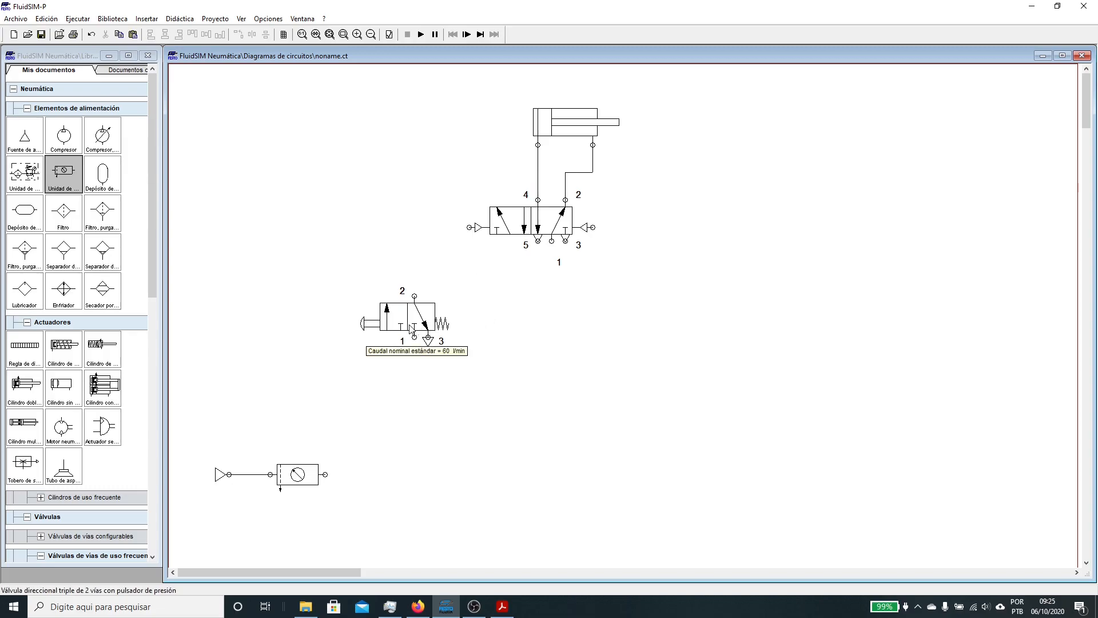
- Duplicate the 3/2 pushbutton valve and place the copy level with the original, on the 5/2 valve's right pilot side
click(409, 324)
key(ctrl+c)
key(ctrl+v)
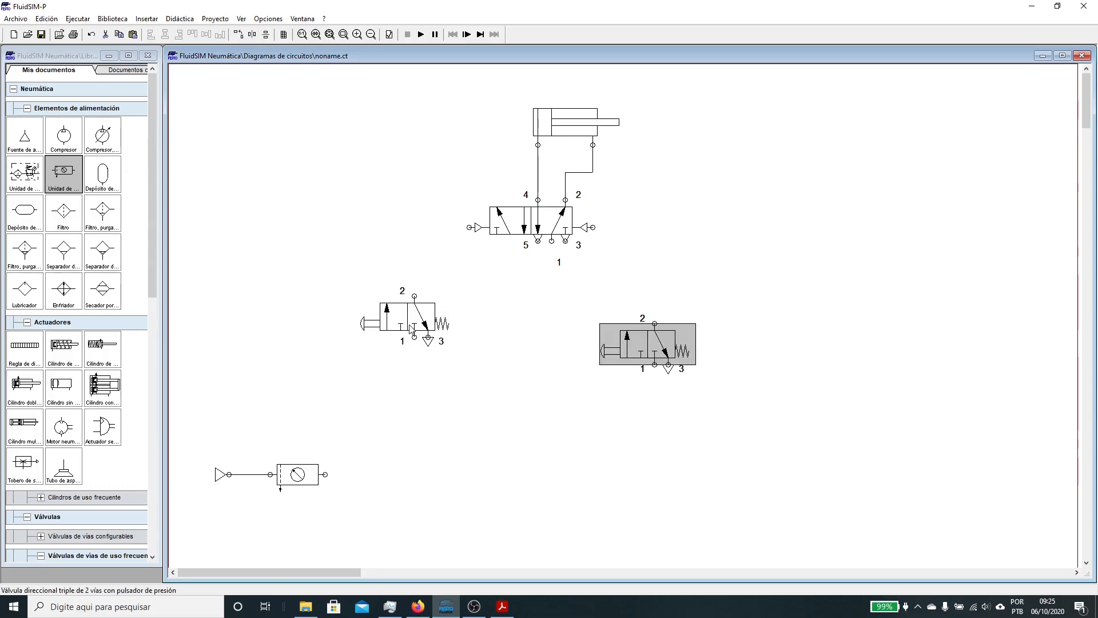
drag(626, 336, 621, 313)
click(574, 443)
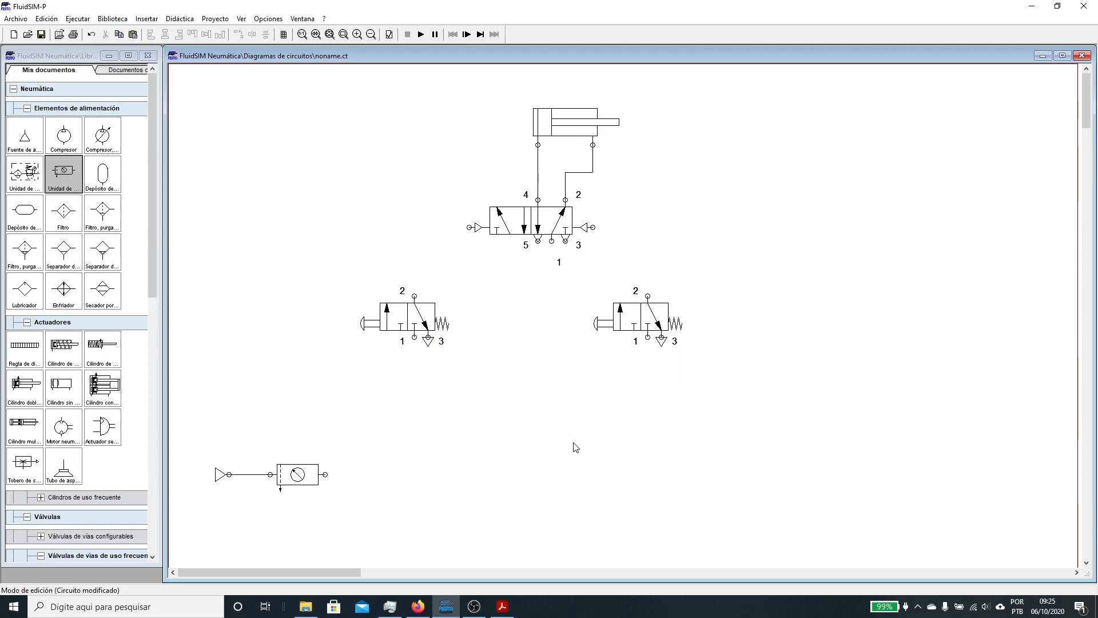
- Connect the right 3/2 valve between the service unit and the 5/2 valve's right pilot, and feed port 1 from the supply line
drag(592, 227, 648, 296)
drag(648, 337, 325, 474)
drag(551, 241, 552, 474)
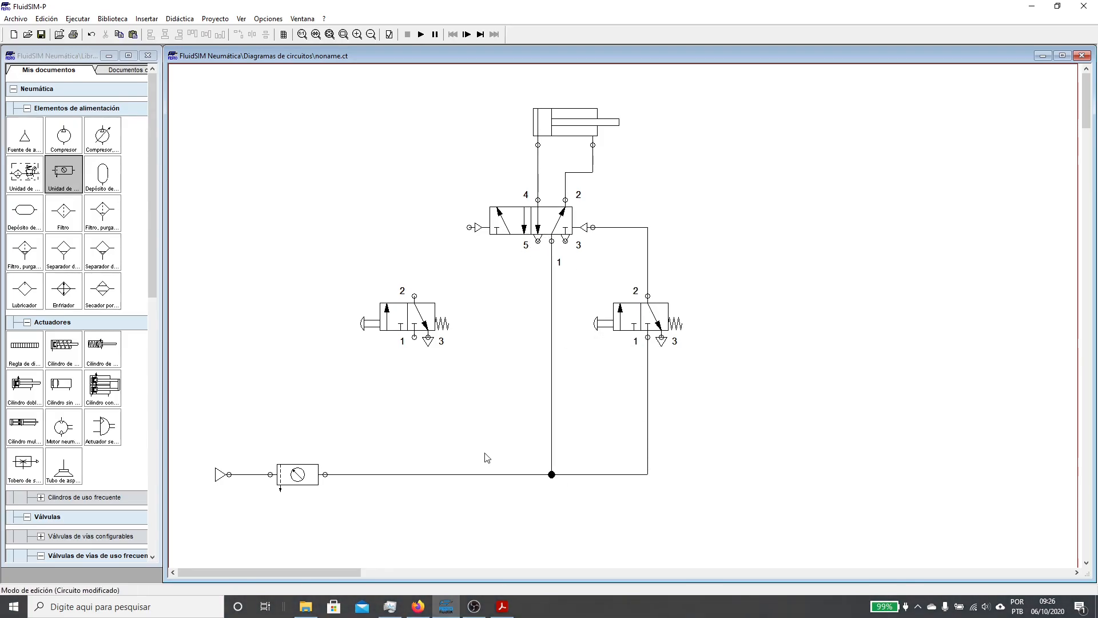
- Adjust the horizontal position of the air source and service unit together along the supply line
drag(210, 451, 355, 527)
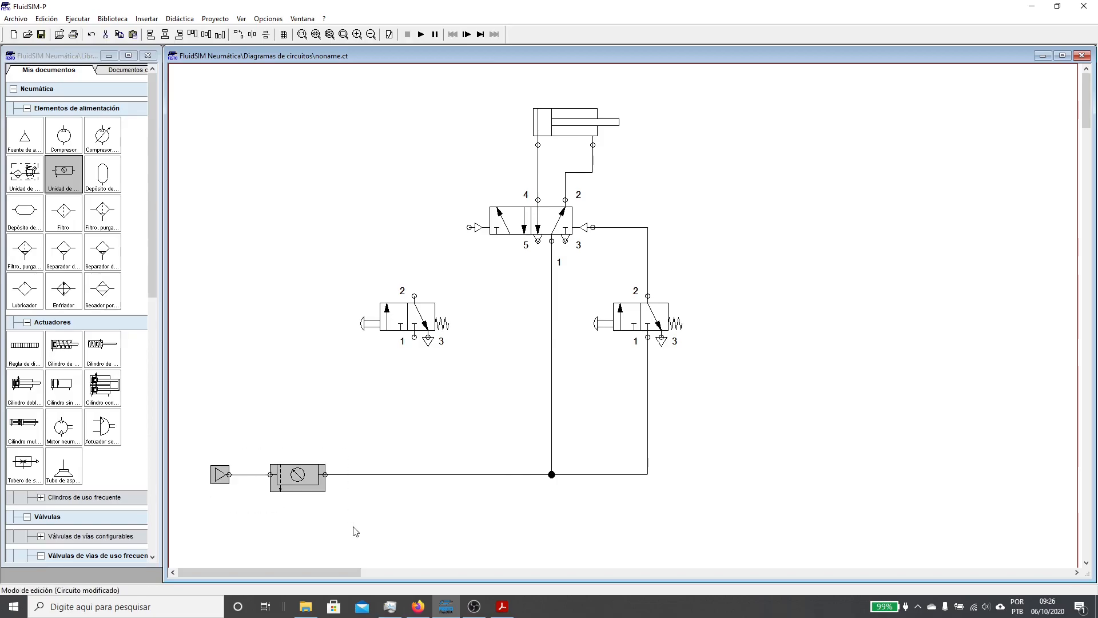
drag(309, 477, 330, 478)
key(Right)
key(Right)
click(402, 396)
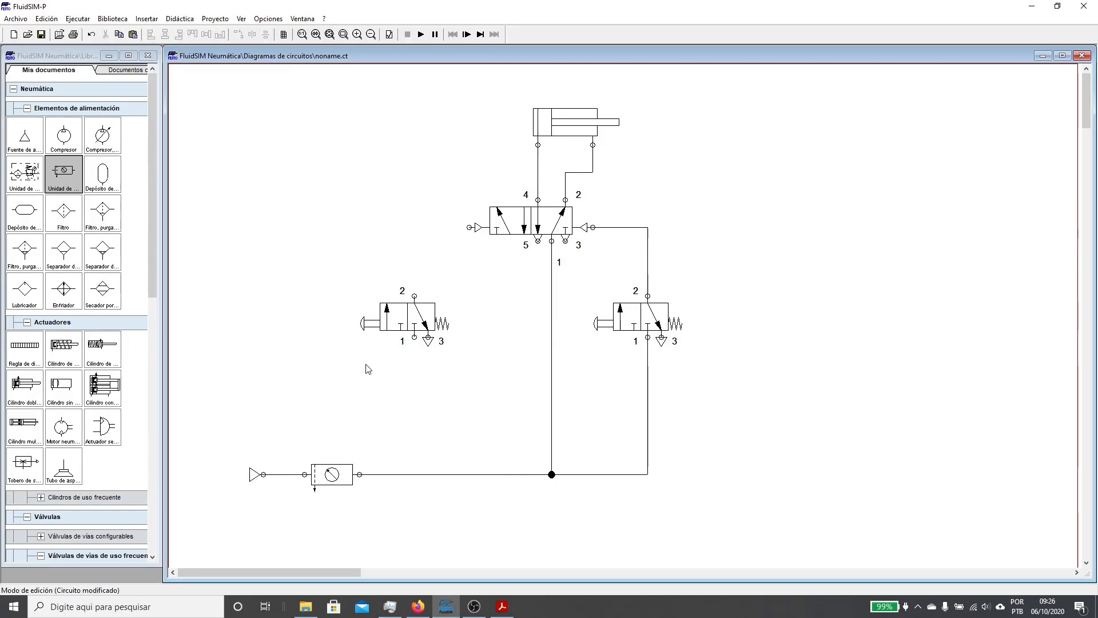
drag(223, 446, 405, 537)
key(Left)
key(Left)
key(Left)
key(Left)
- Move the left 3/2 valve down to just above the service unit and connect its port 1 to the supply line
drag(388, 310, 366, 474)
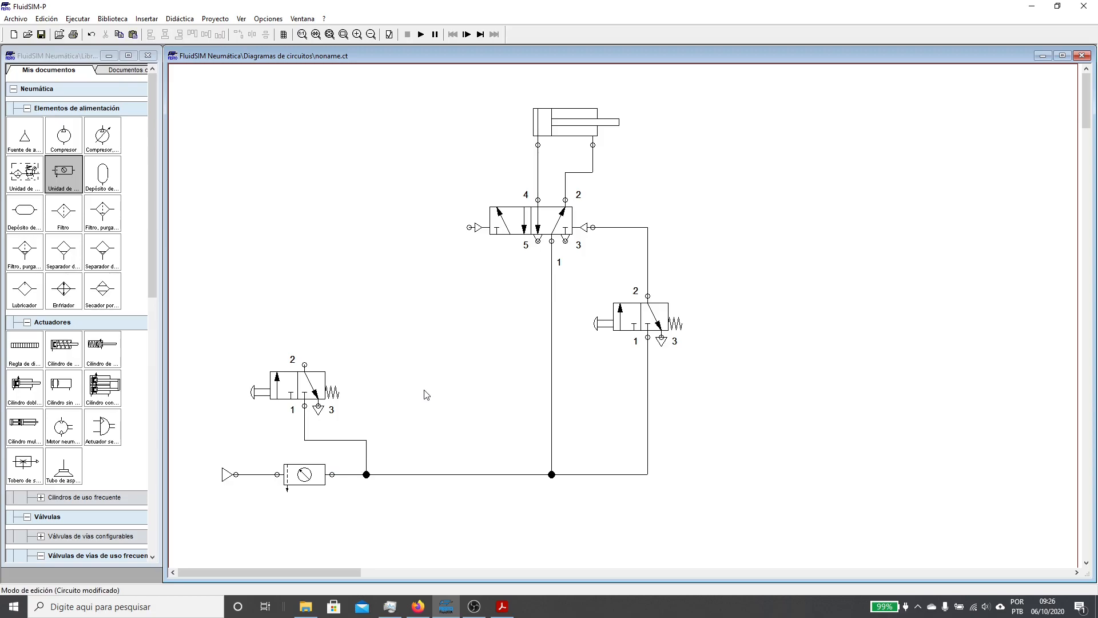
- Add a simultaneity valve (Válvula de simultaneidad) from the flow control valves above and between the left 3/2 valve and the 5/2 valve
click(26, 108)
click(27, 127)
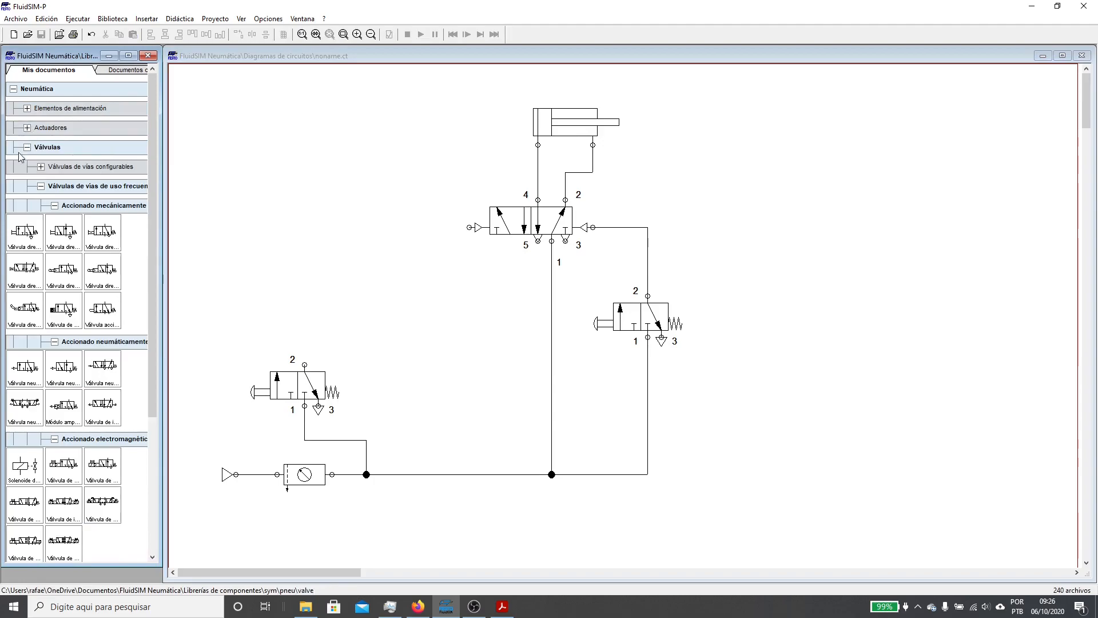
click(54, 205)
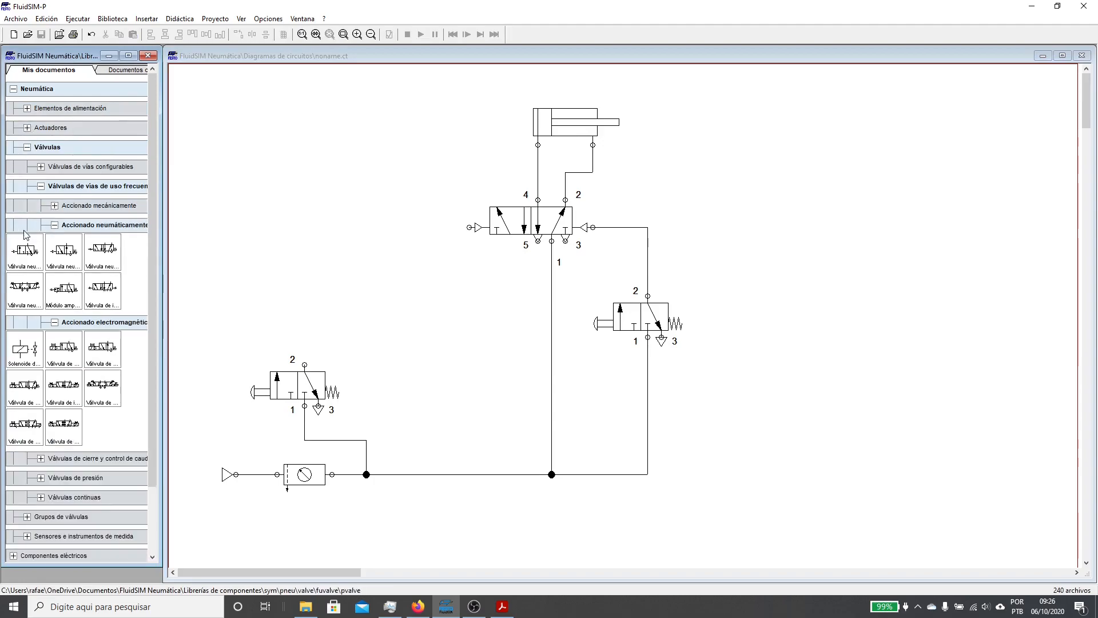
click(55, 224)
click(54, 244)
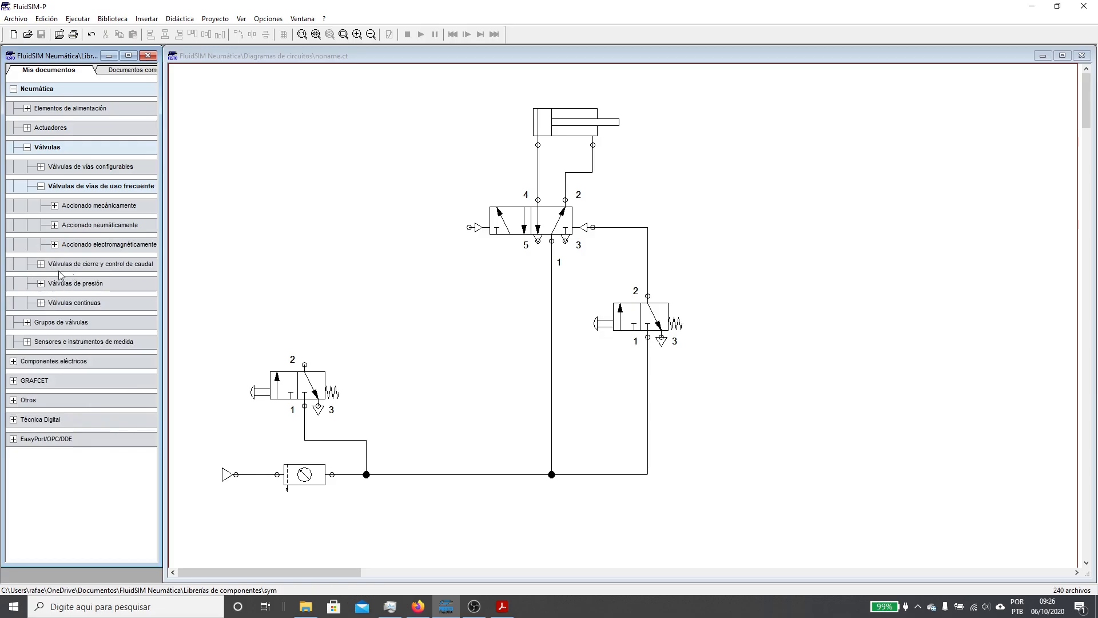
click(40, 264)
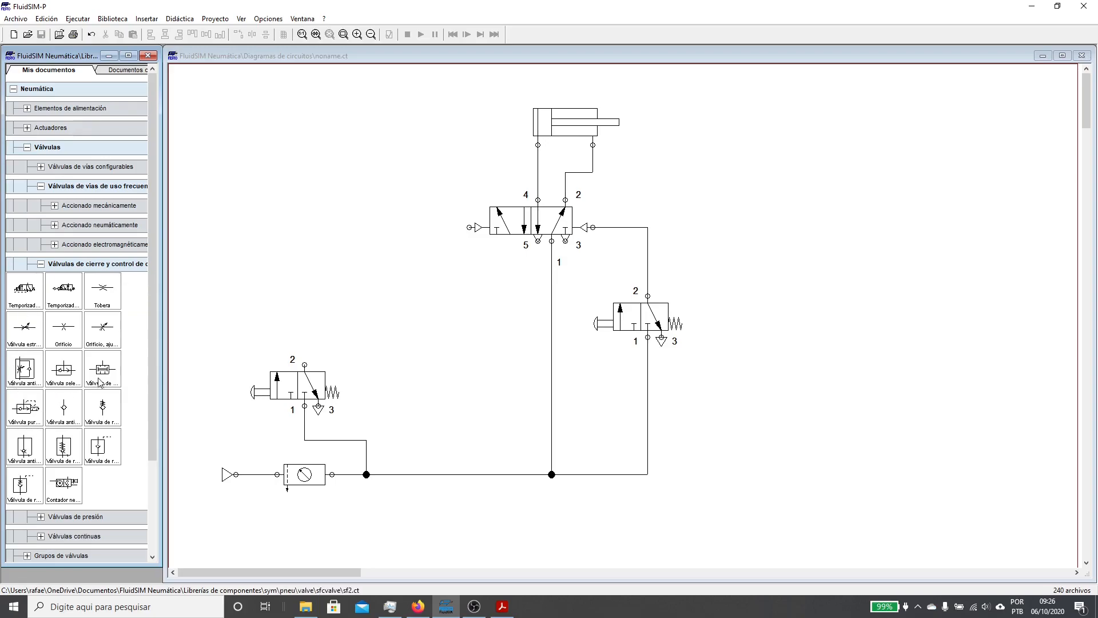
drag(104, 375, 382, 330)
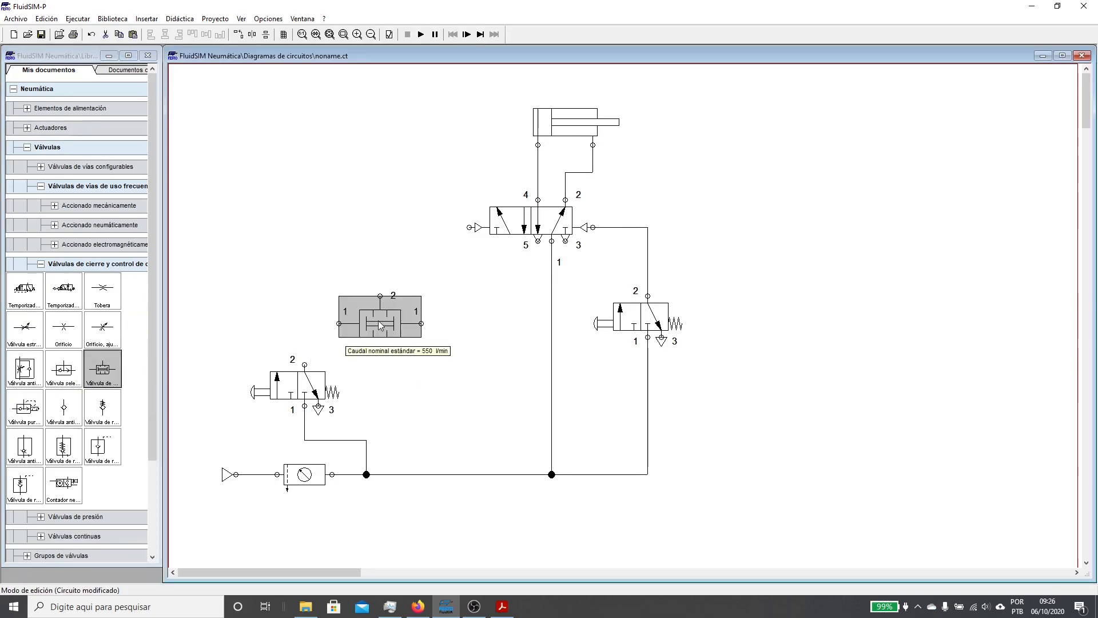
click(307, 276)
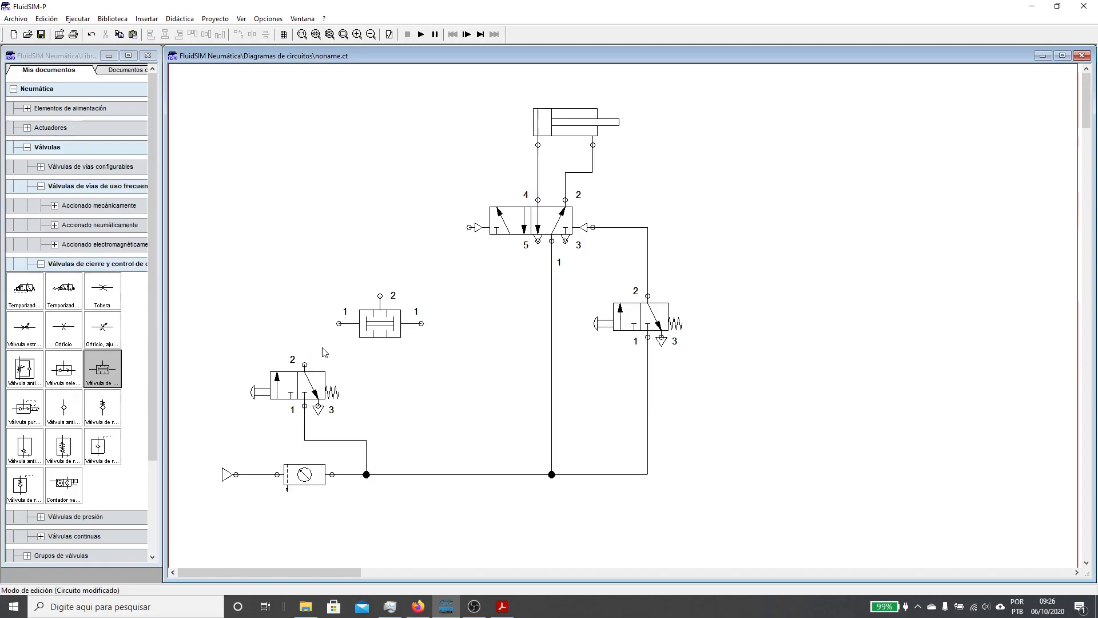
drag(359, 327, 352, 326)
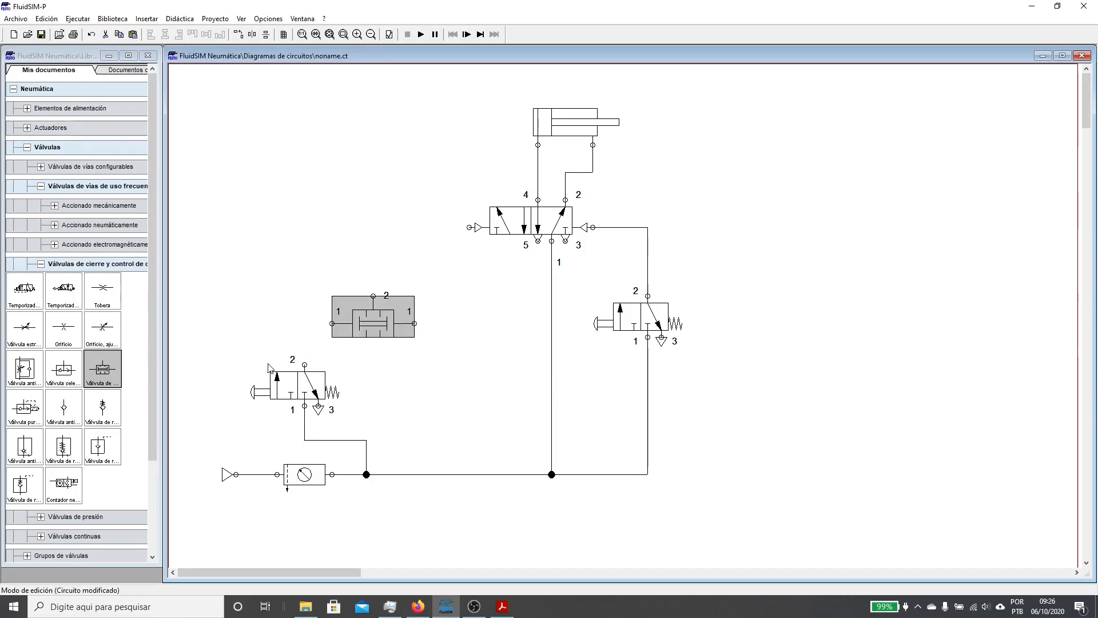
- Duplicate the left 3/2 pushbutton valve and place the copy below the simultaneity valve, on its right side
click(299, 391)
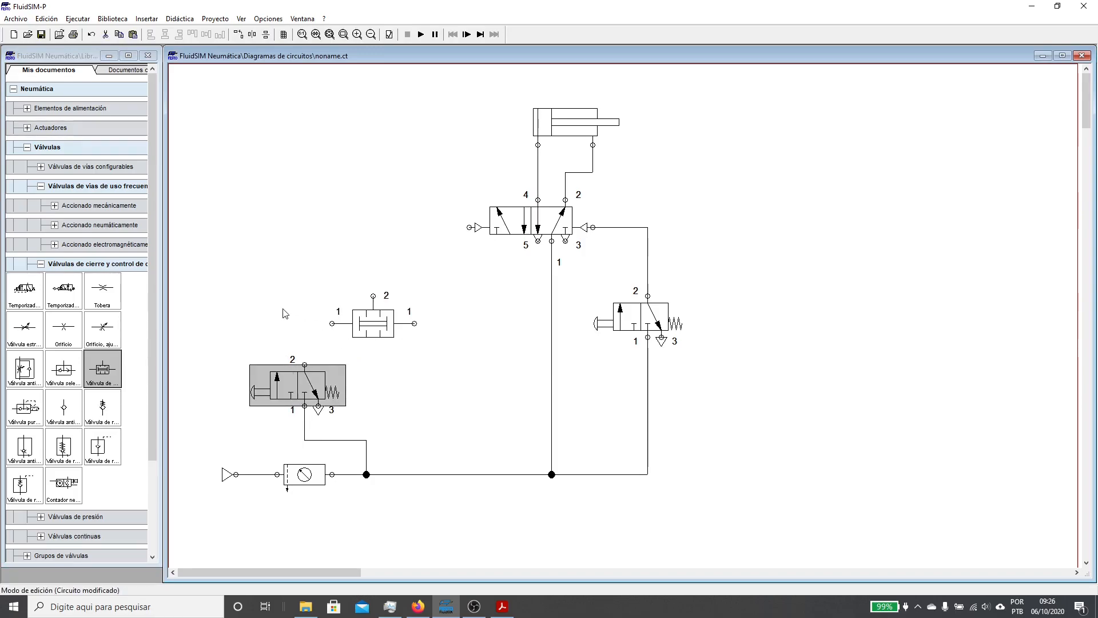
key(ctrl+v)
drag(601, 326, 409, 388)
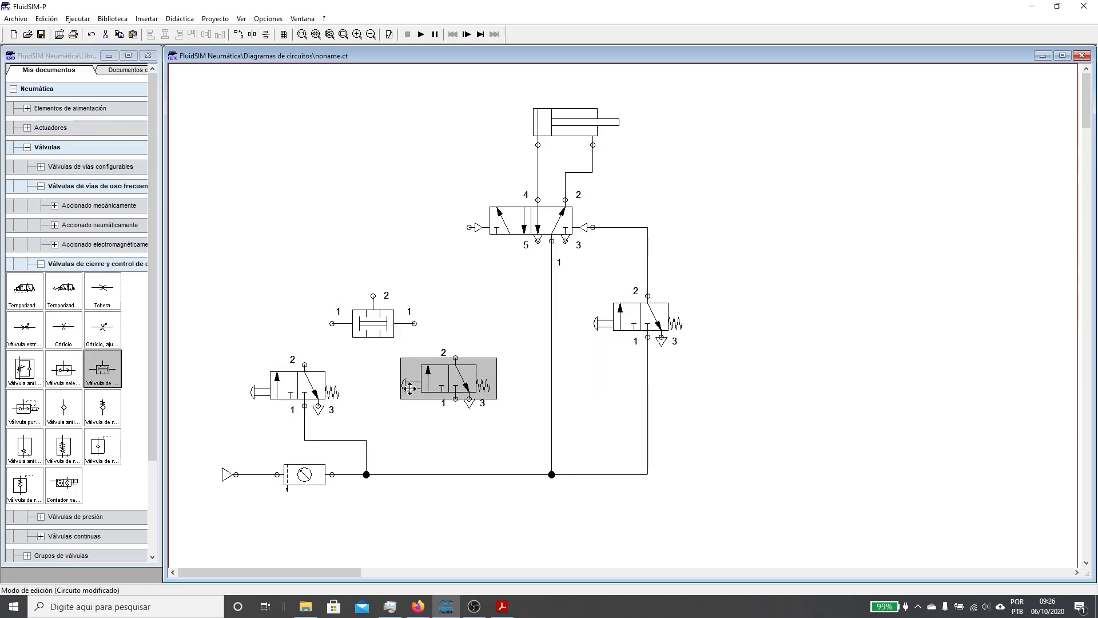
click(429, 422)
- Connect the new 3/2 valve to the supply line, both valves' outlets to the simultaneity valve, and its outlet to the 5/2 valve's left pilot
drag(454, 472, 455, 474)
drag(455, 358, 414, 323)
drag(305, 365, 469, 227)
click(292, 281)
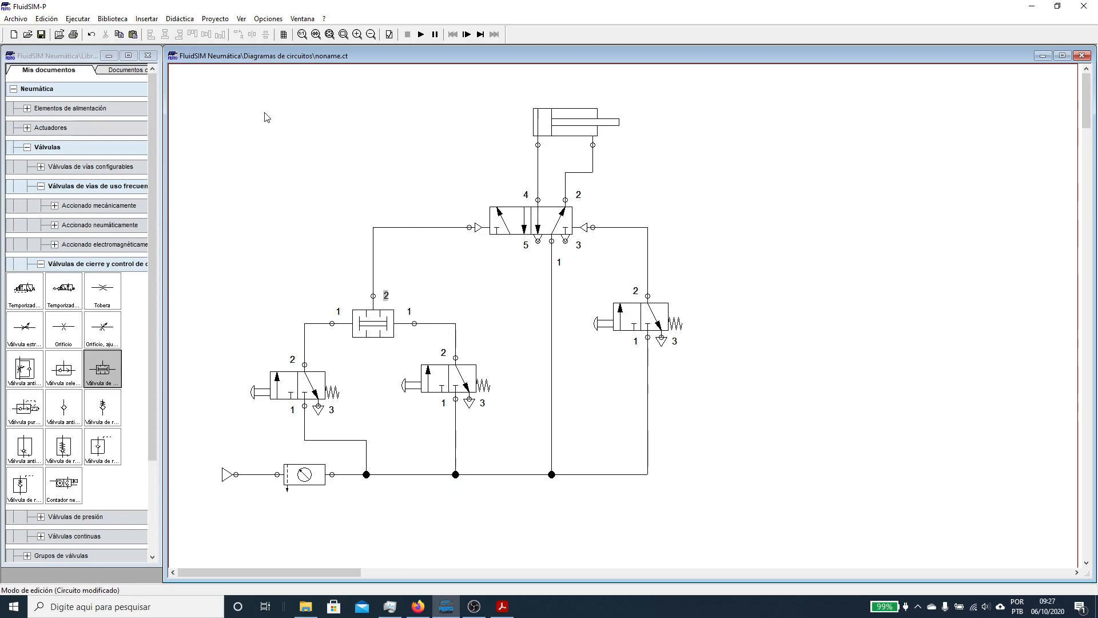
- Place a text component just above the left 3/2 valve's pushbutton
click(53, 269)
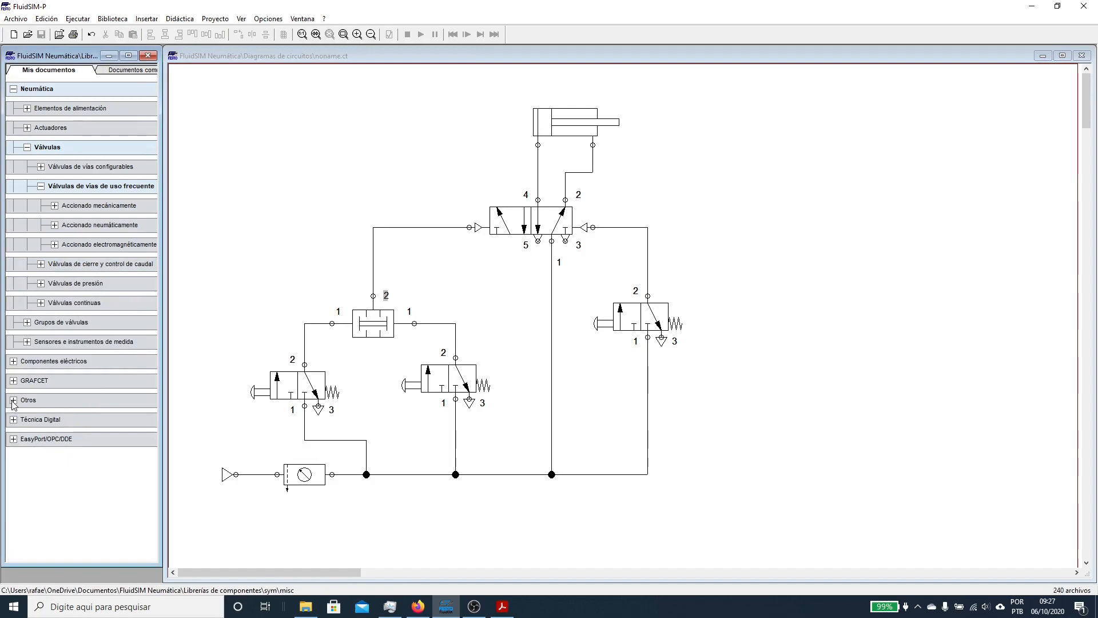
click(13, 400)
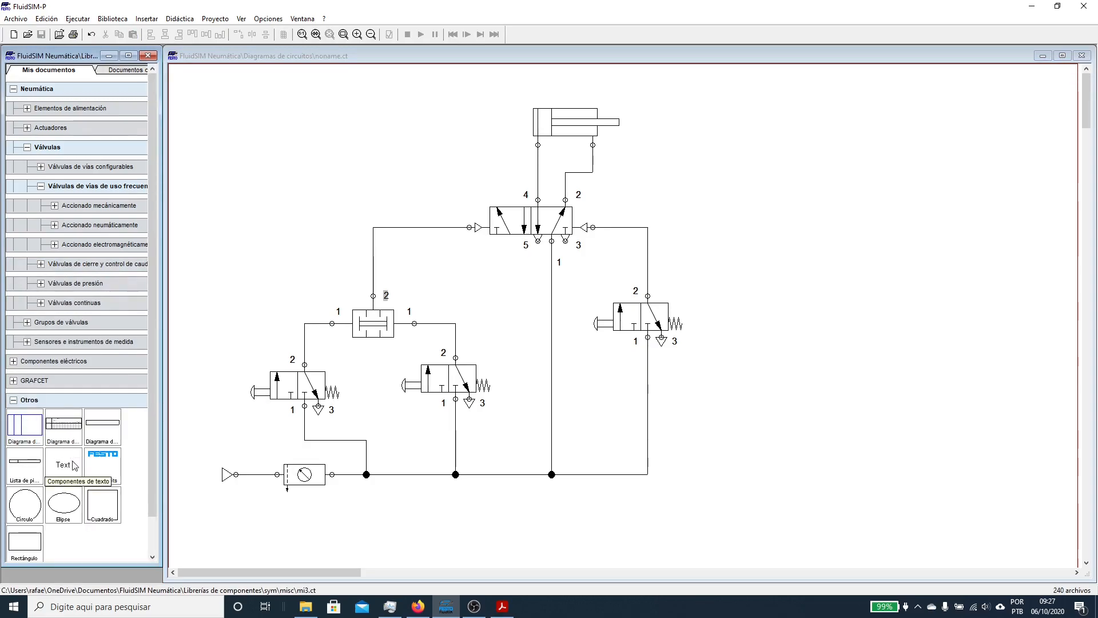
drag(66, 470, 244, 362)
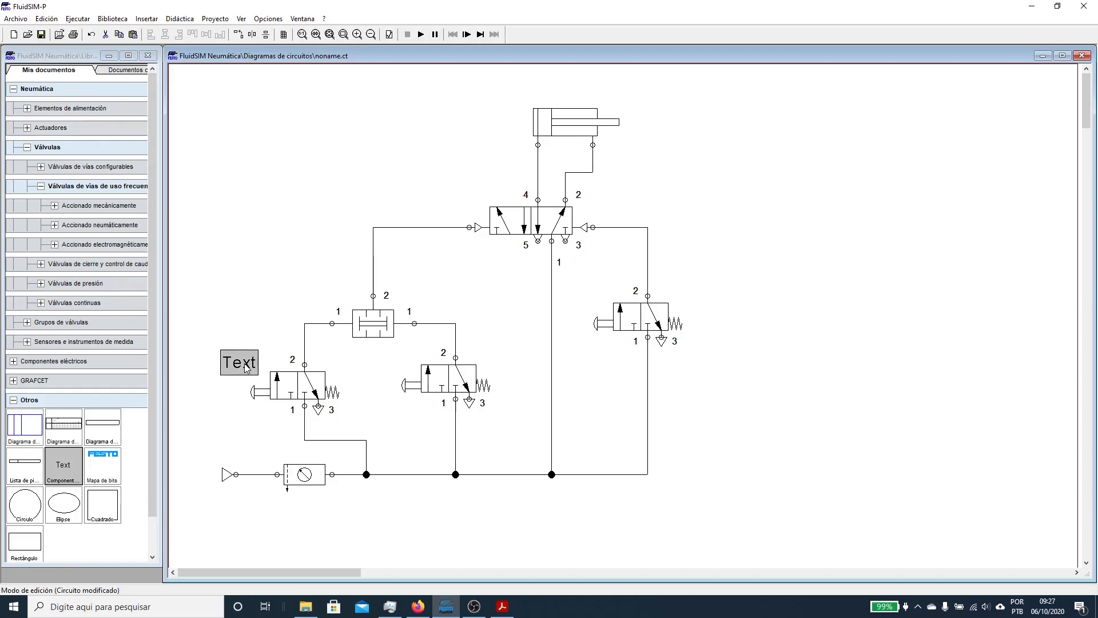
- Consult the exercise items in the Prática Pneumática-1 PDF in Adobe Acrobat Reader, and set the left 3/2 valve's text to 1V1 in FluidSIM
double_click(244, 363)
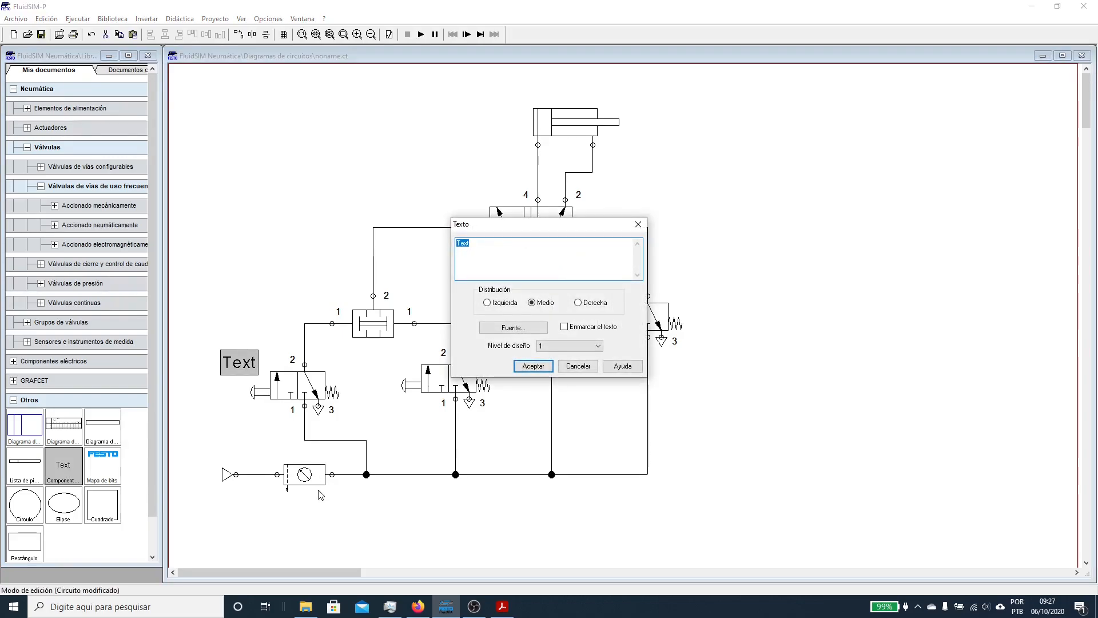
click(502, 607)
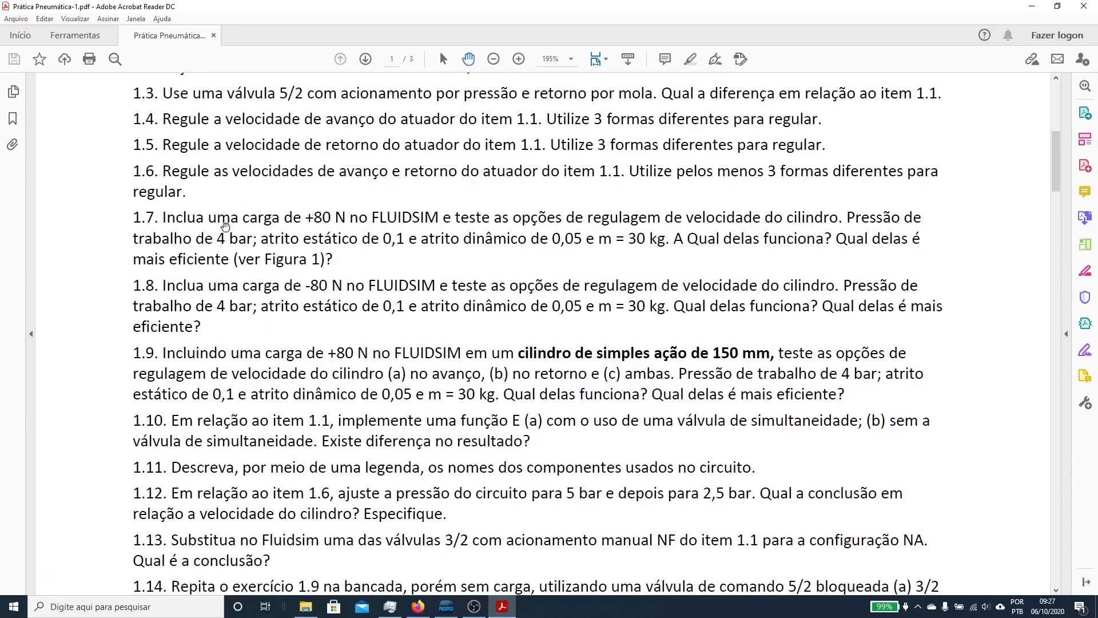
scroll(198, 268, down, 3)
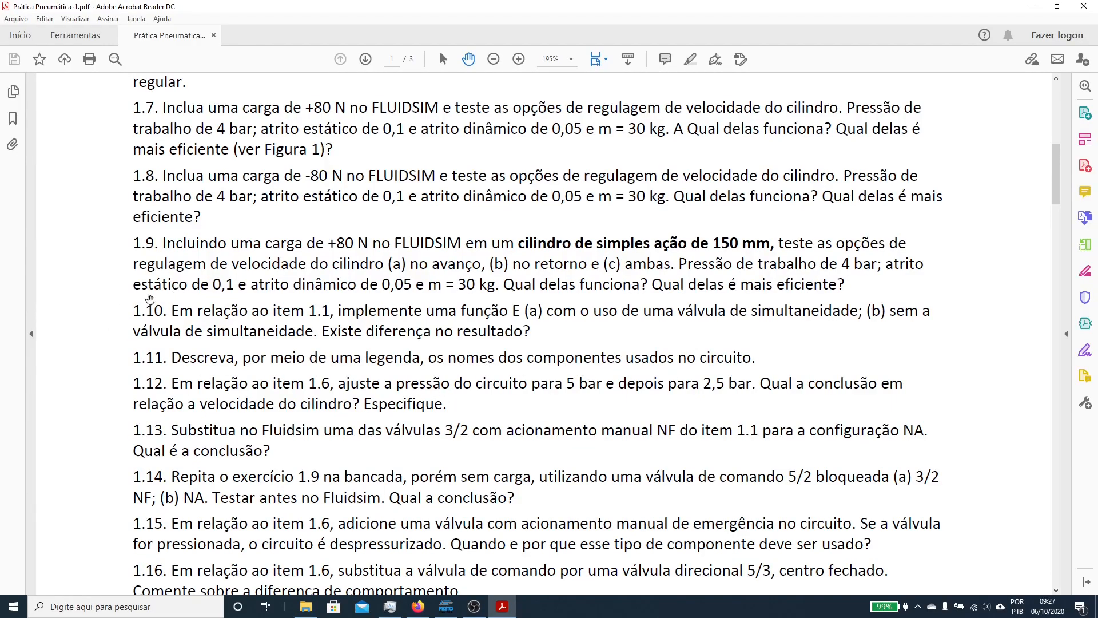
click(1032, 6)
drag(518, 229, 653, 329)
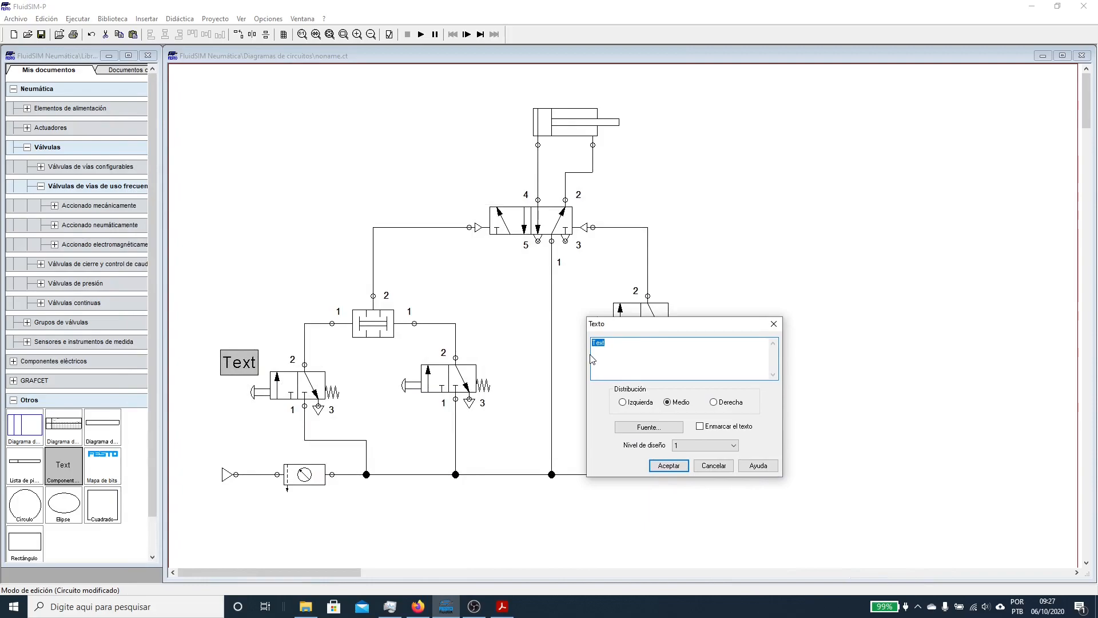
text(1V1)
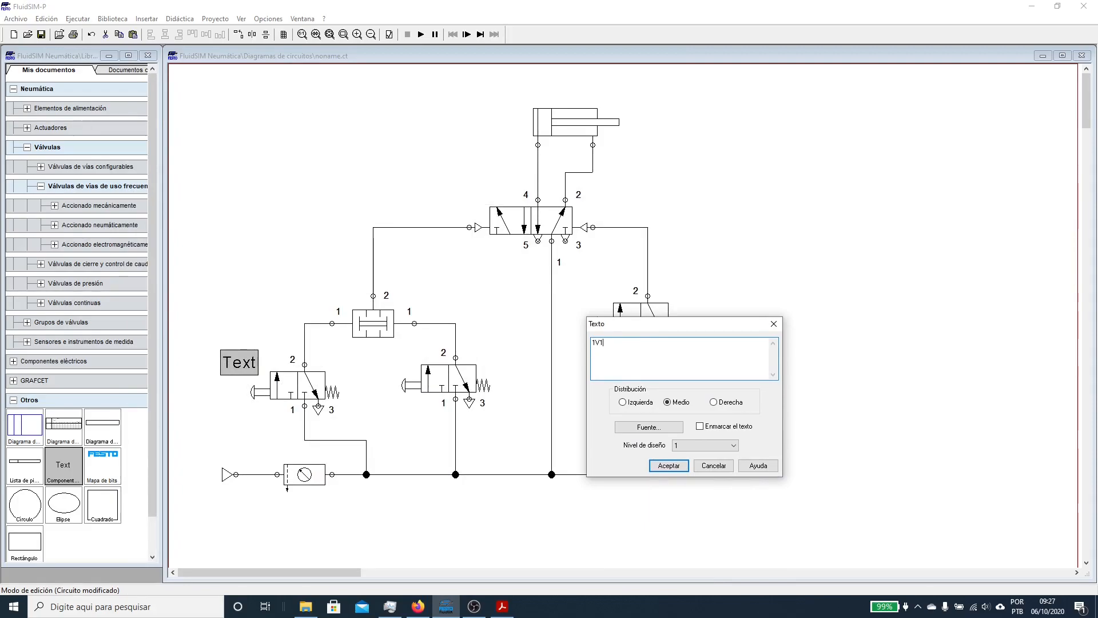
key(Return)
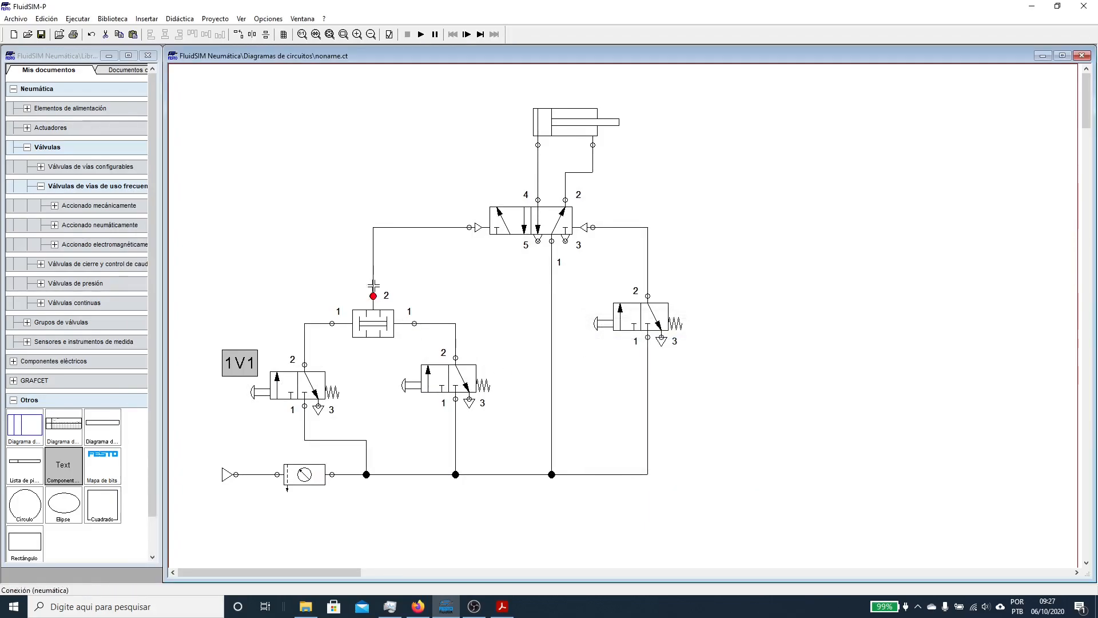
click(253, 214)
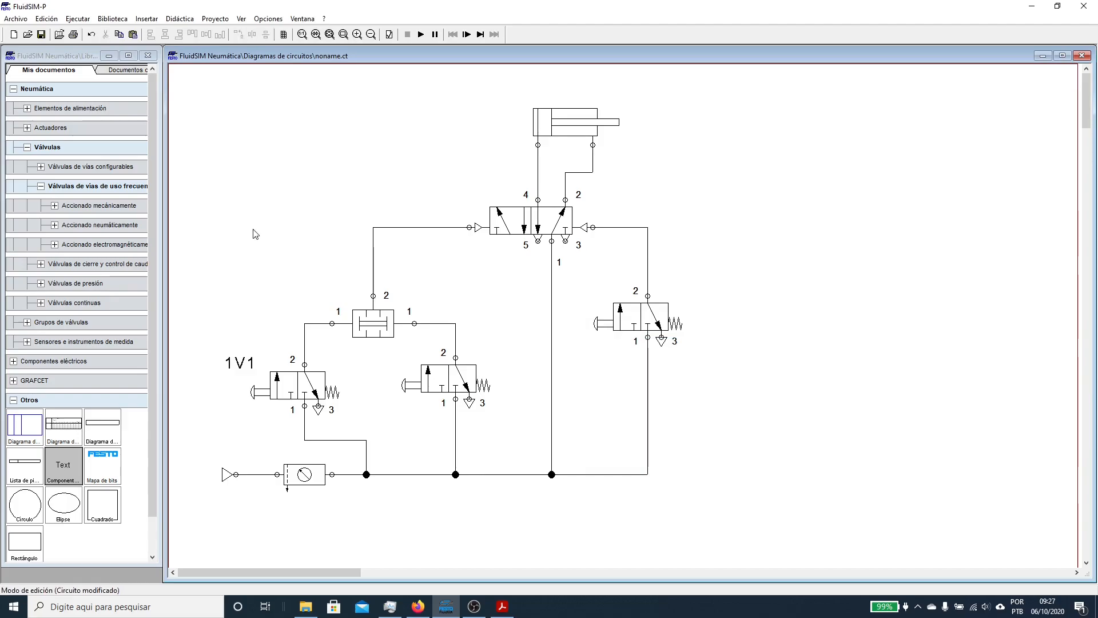
- Make the 1V1 label's font slightly smaller and move the label closer to the left 3/2 valve
double_click(241, 363)
click(504, 330)
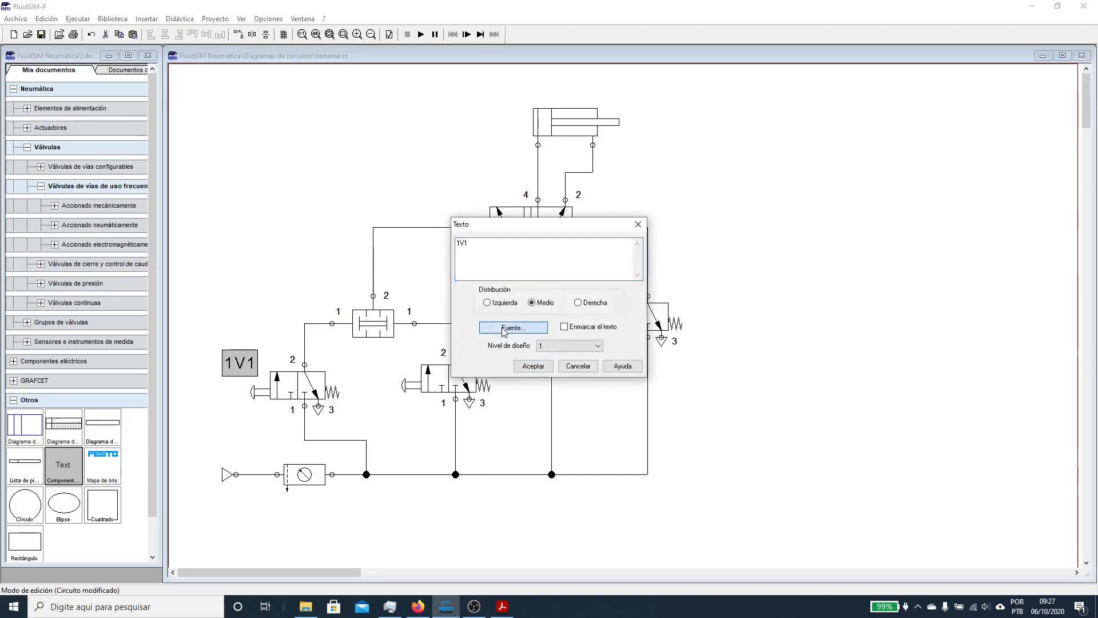
click(633, 245)
click(620, 246)
click(662, 234)
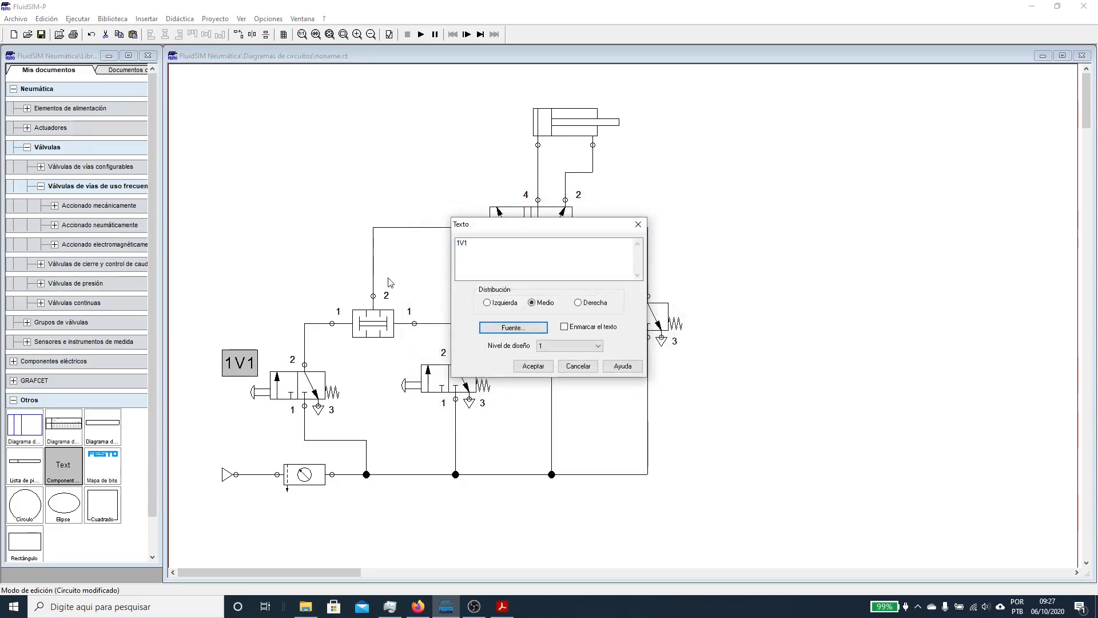
click(535, 363)
drag(240, 363, 247, 369)
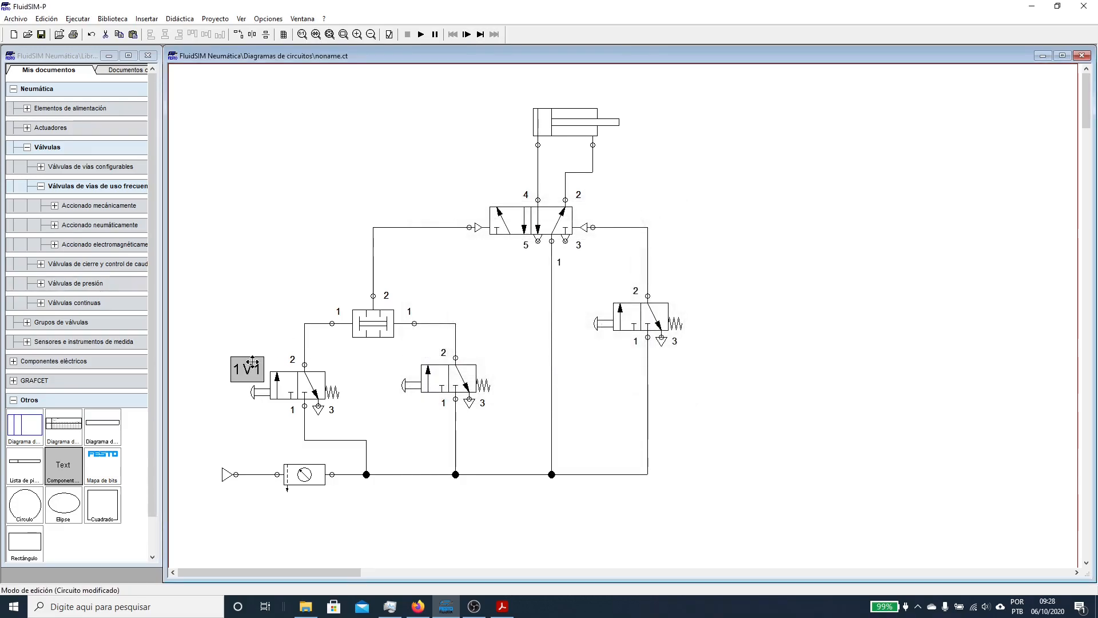
- Copy the 1V1 label beside the middle 3/2 valve and above the simultaneity valve
key(ctrl+v)
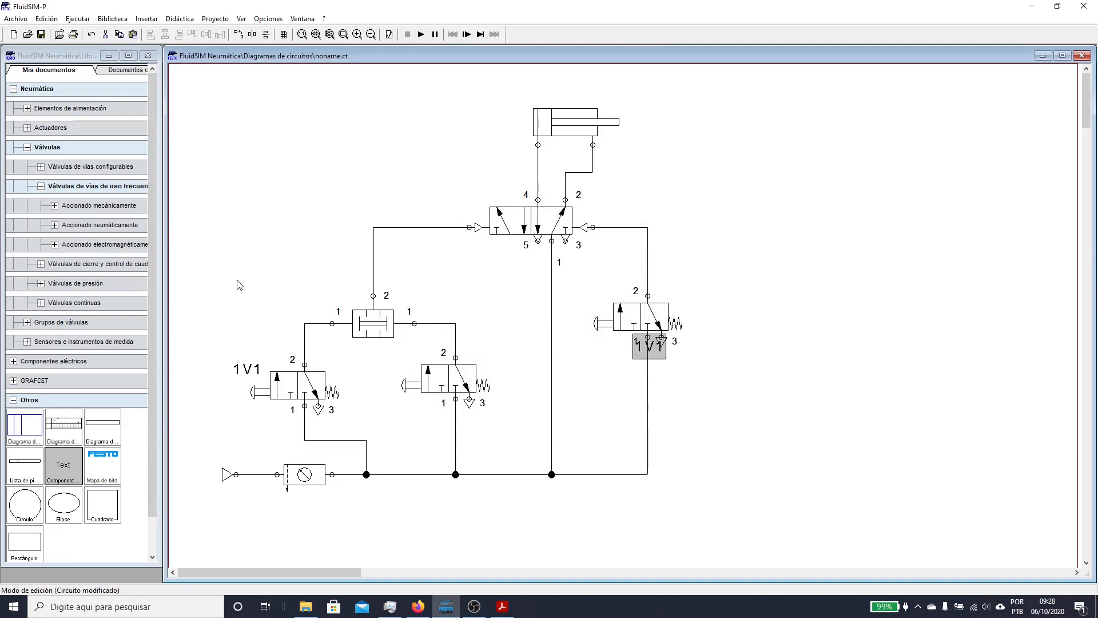
drag(647, 365, 388, 378)
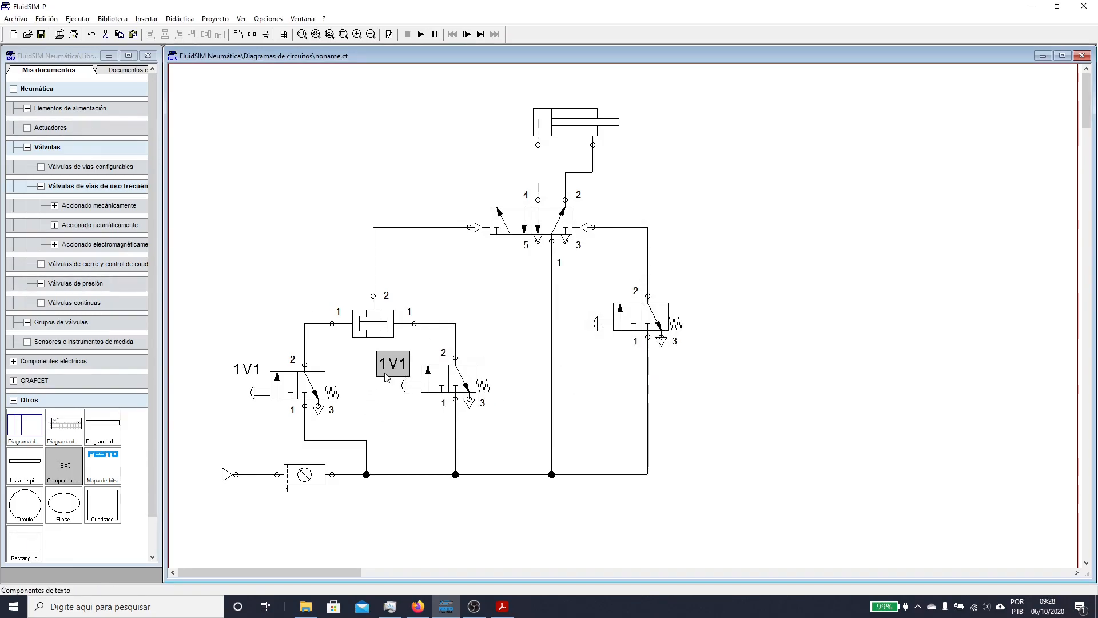
key(ctrl+v)
drag(662, 365, 328, 289)
- Copy the 1V1 label below the 5/2 valve's left side and beside the right 3/2 valve
key(ctrl+v)
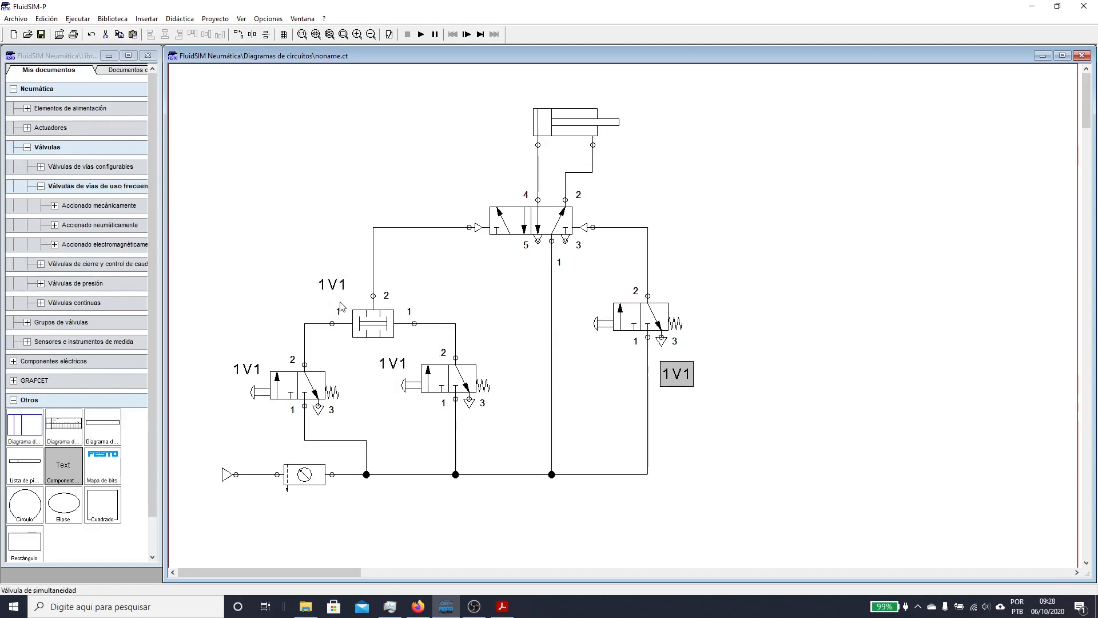
drag(673, 384, 486, 268)
click(515, 316)
key(ctrl+v)
drag(673, 381, 571, 292)
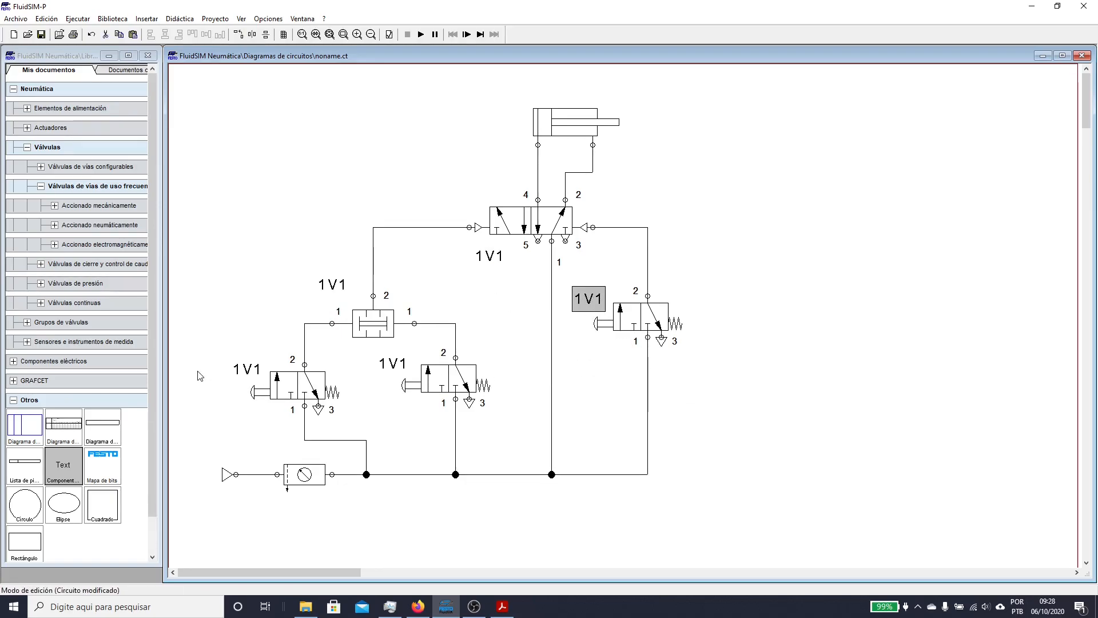
- Keep the left 3/2 valve's label as 1V1 and change the simultaneity valve's label to 1V2
double_click(247, 369)
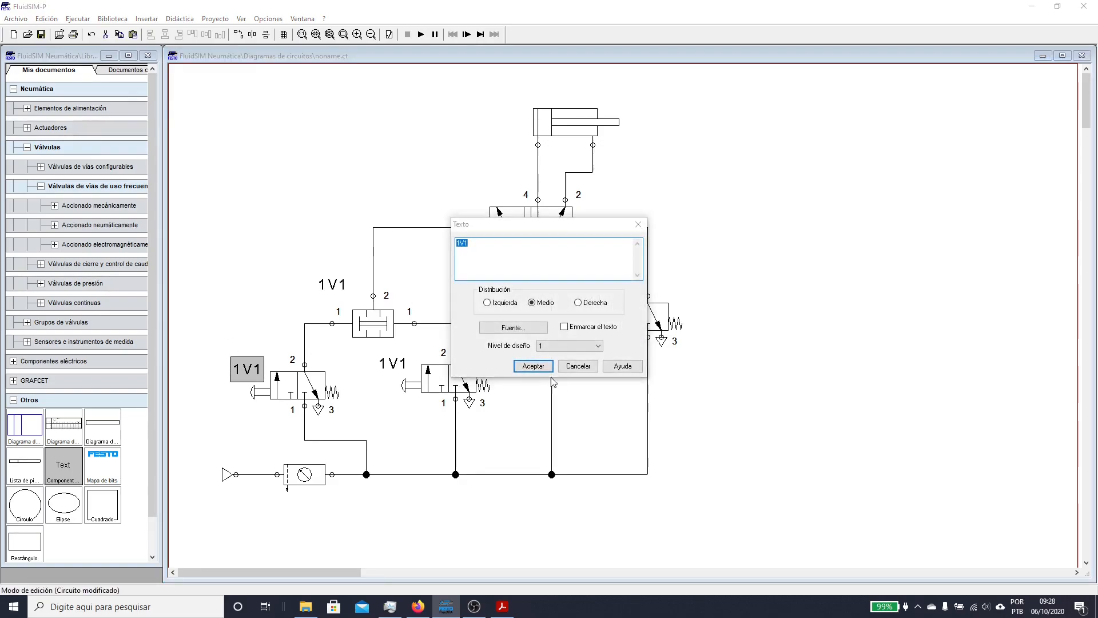
click(534, 366)
click(341, 292)
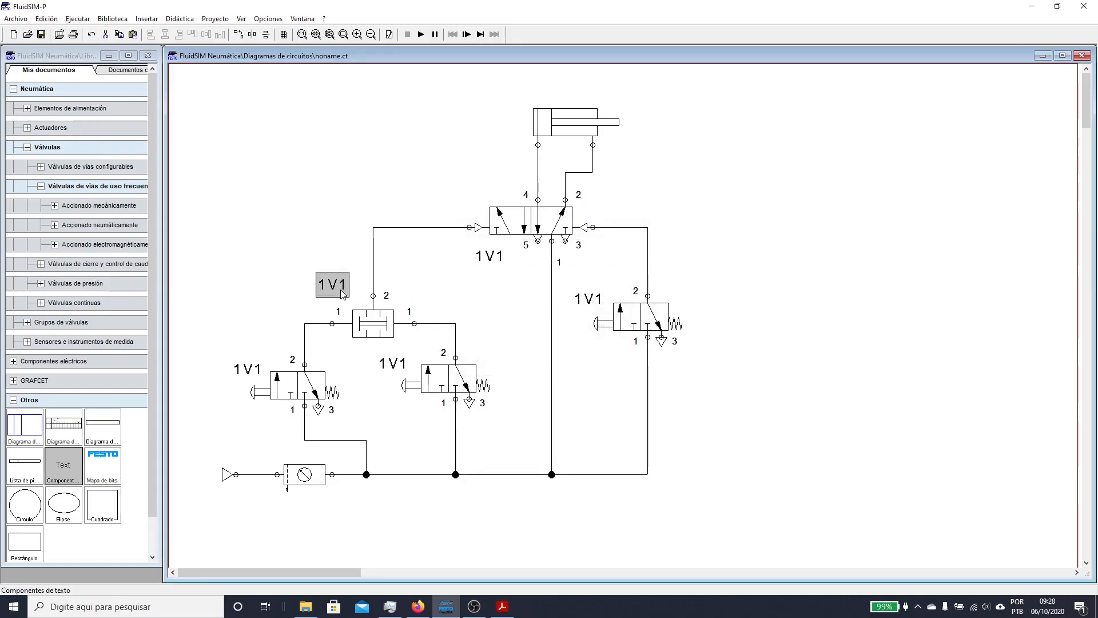
double_click(341, 292)
click(493, 242)
key(BackSpace)
text(2)
key(Return)
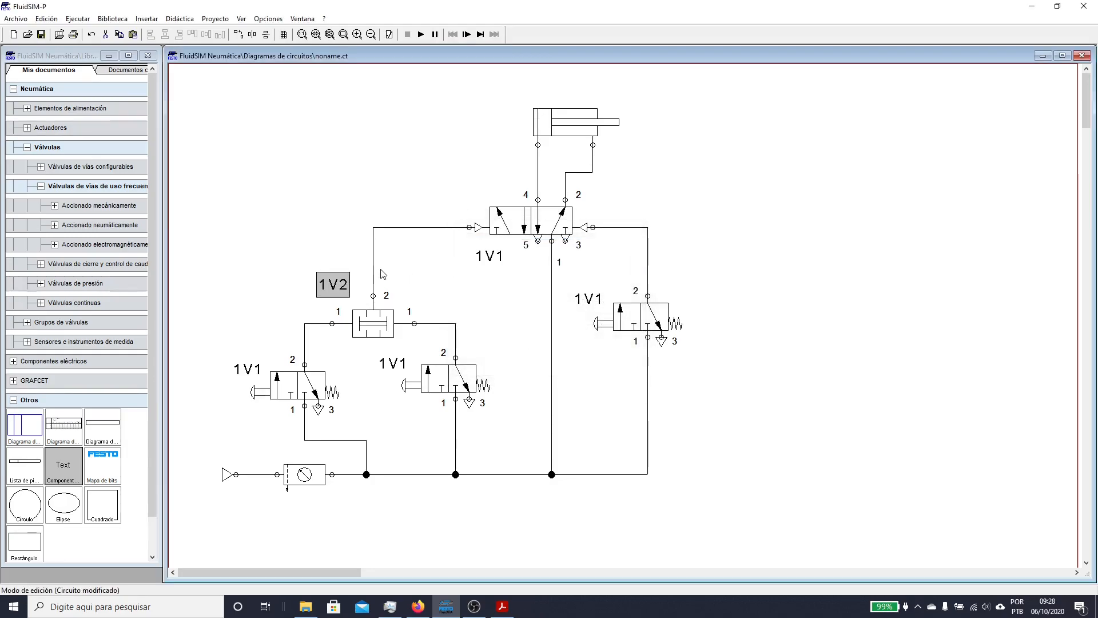
- Change the middle 3/2 valve's label to 1V3
double_click(393, 363)
click(486, 246)
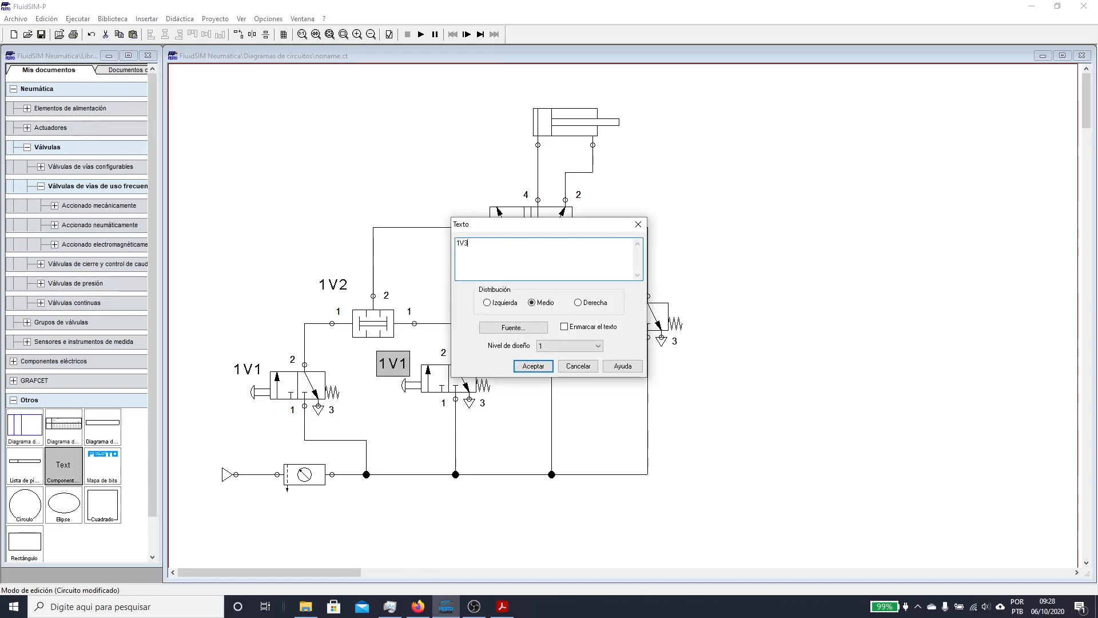
text(3)
key(Return)
click(324, 183)
- Change the 5/2 valve's label to 1V4 and the right 3/2 valve's label to 1V5
double_click(500, 259)
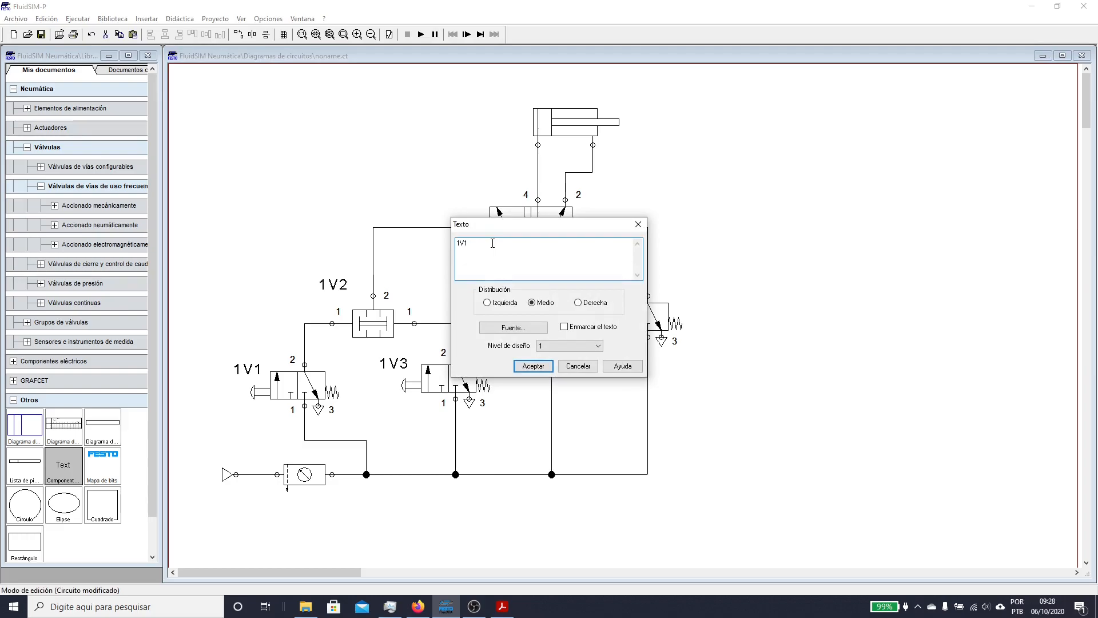
text(4)
key(Return)
double_click(590, 300)
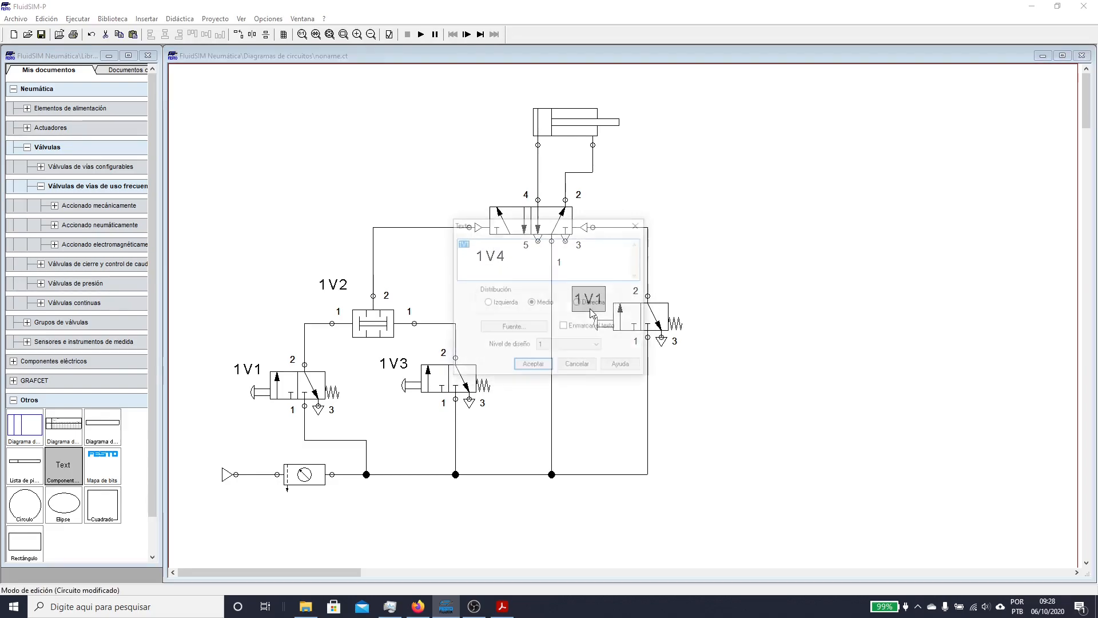
text(5)
key(Return)
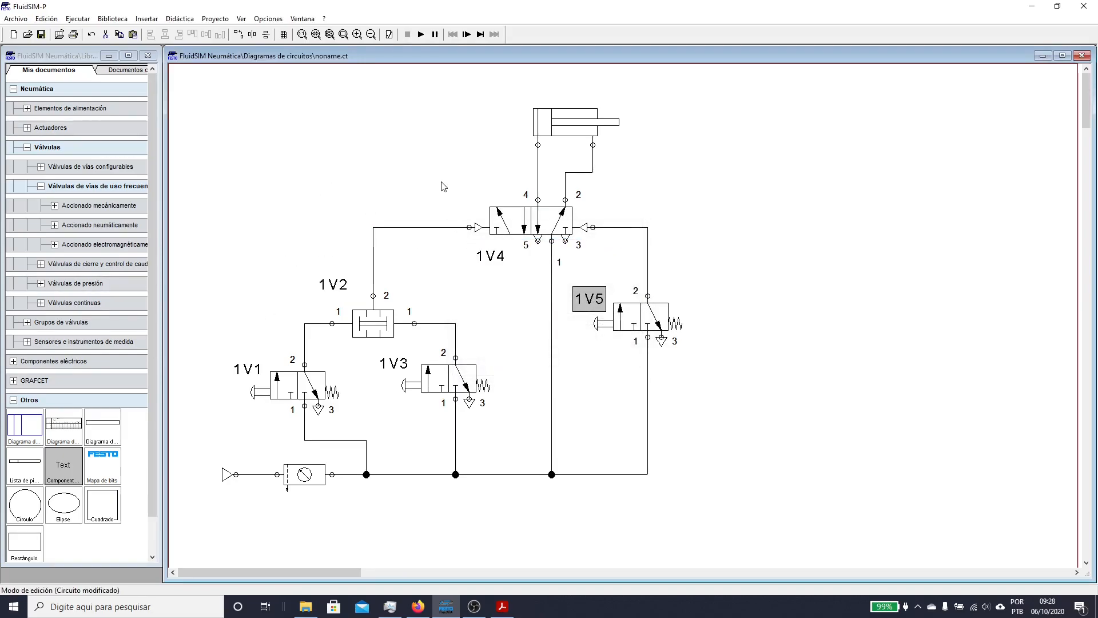
- Paste a copy of the text label above the cylinder and change it to 1A
key(ctrl+v)
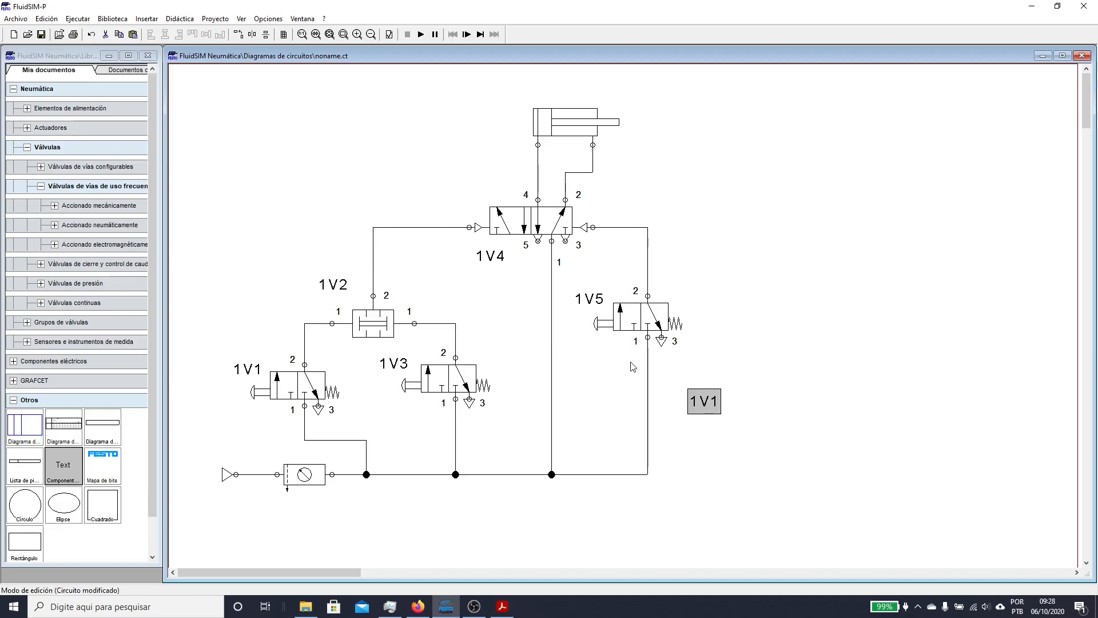
drag(711, 397, 568, 103)
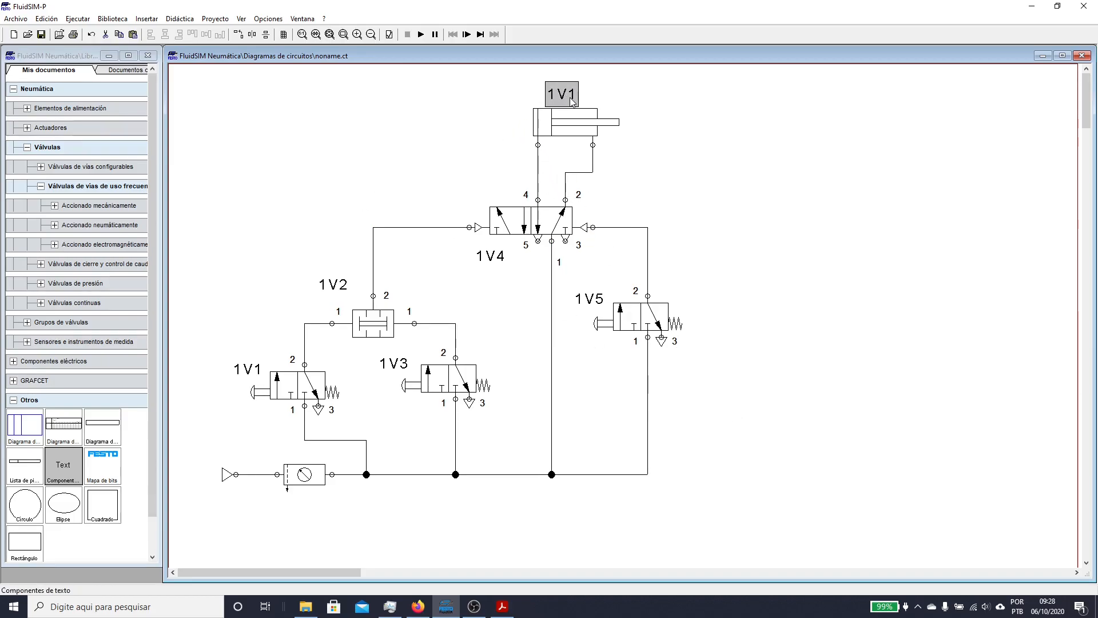
double_click(568, 104)
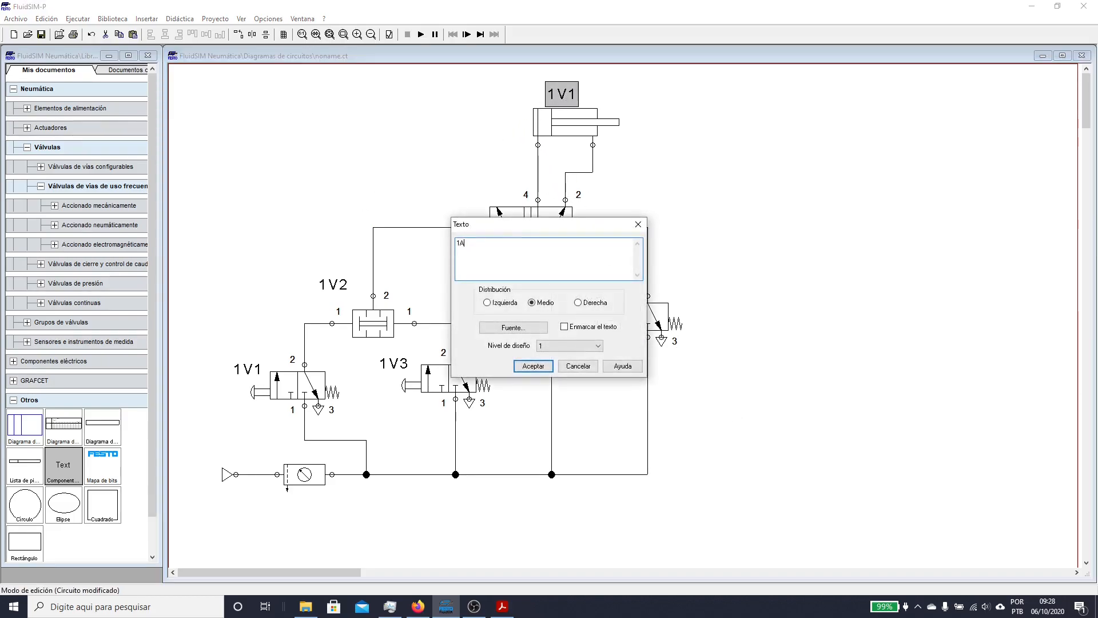
key(Return)
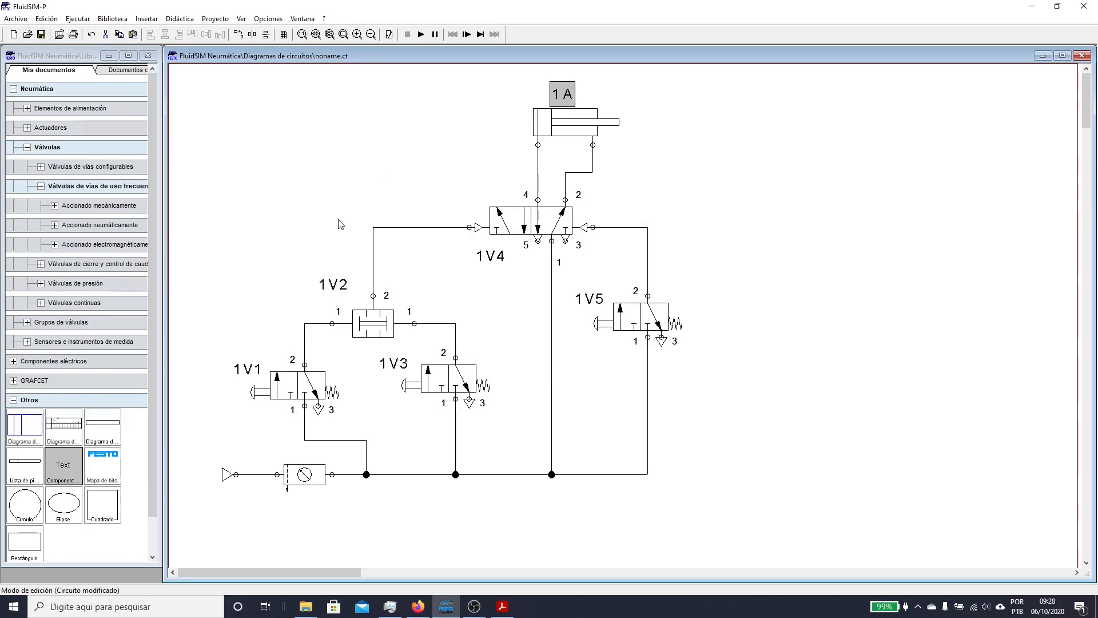
- Paste another copy of the label below the compressed air supply and change it to 0Z1
key(ctrl+v)
drag(712, 415, 241, 503)
double_click(237, 503)
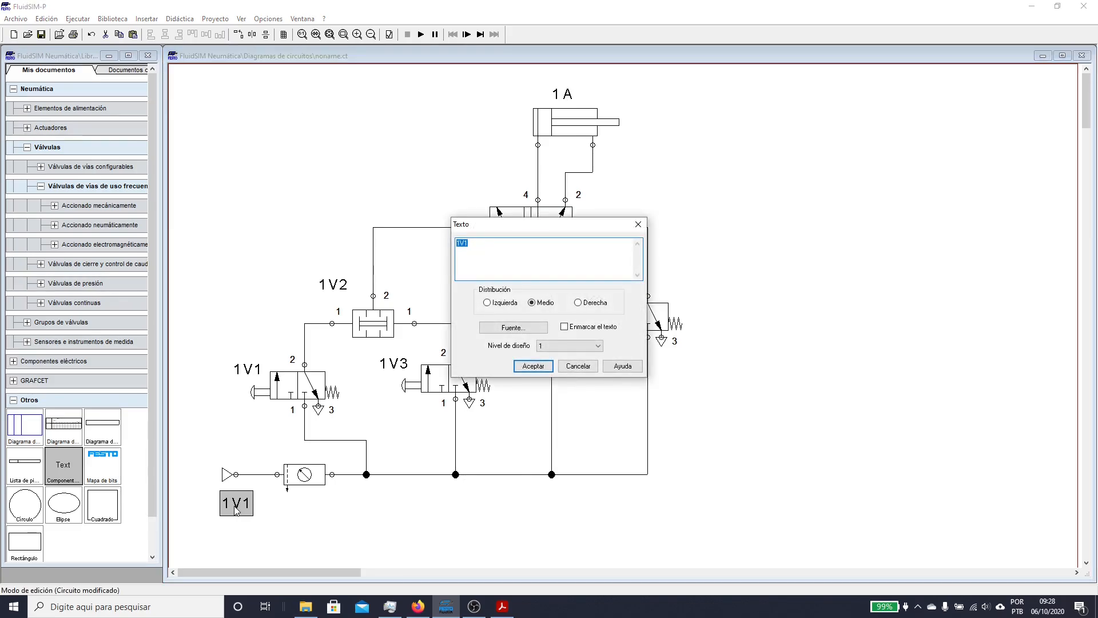
text(0Z1)
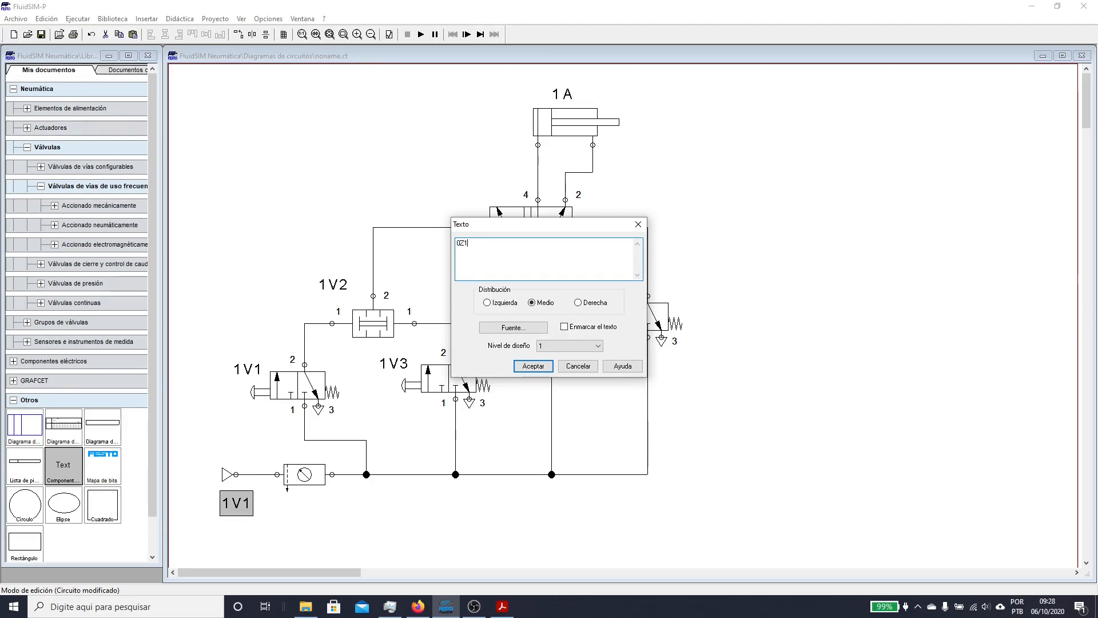
key(Return)
- Paste one more label copy below the service unit and change it to 0Z2
click(413, 532)
key(ctrl+v)
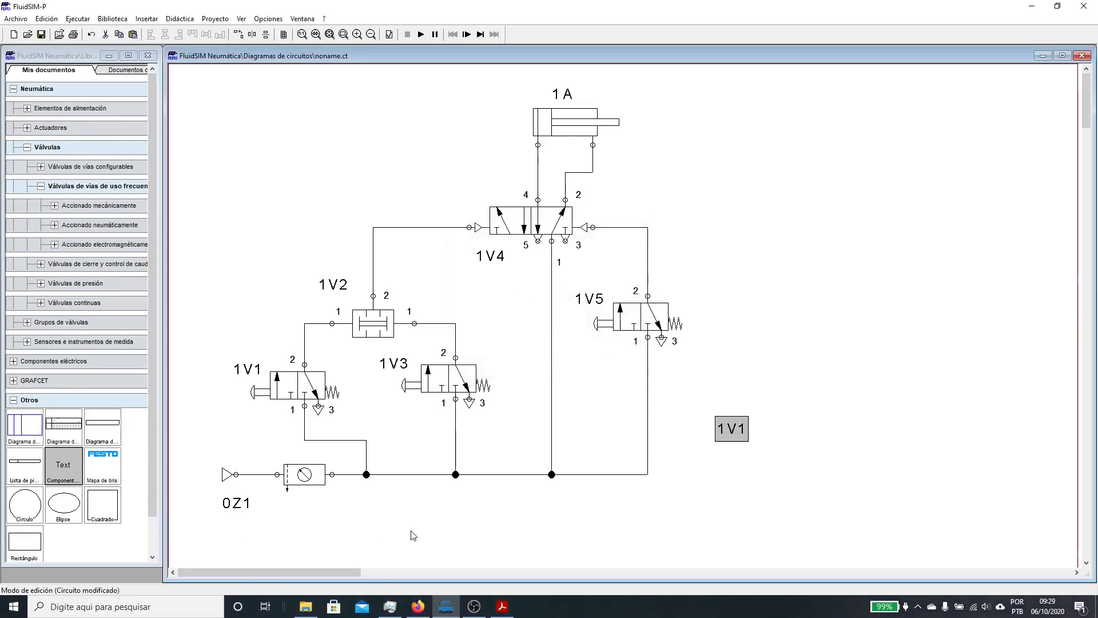
drag(718, 420, 304, 496)
double_click(304, 495)
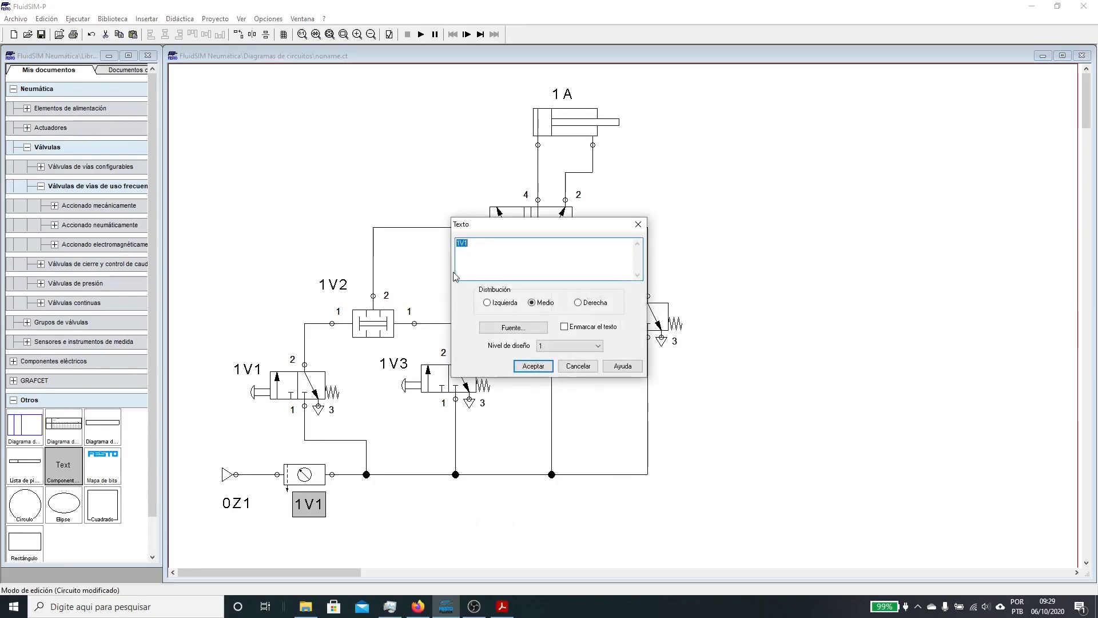
text(0Z2)
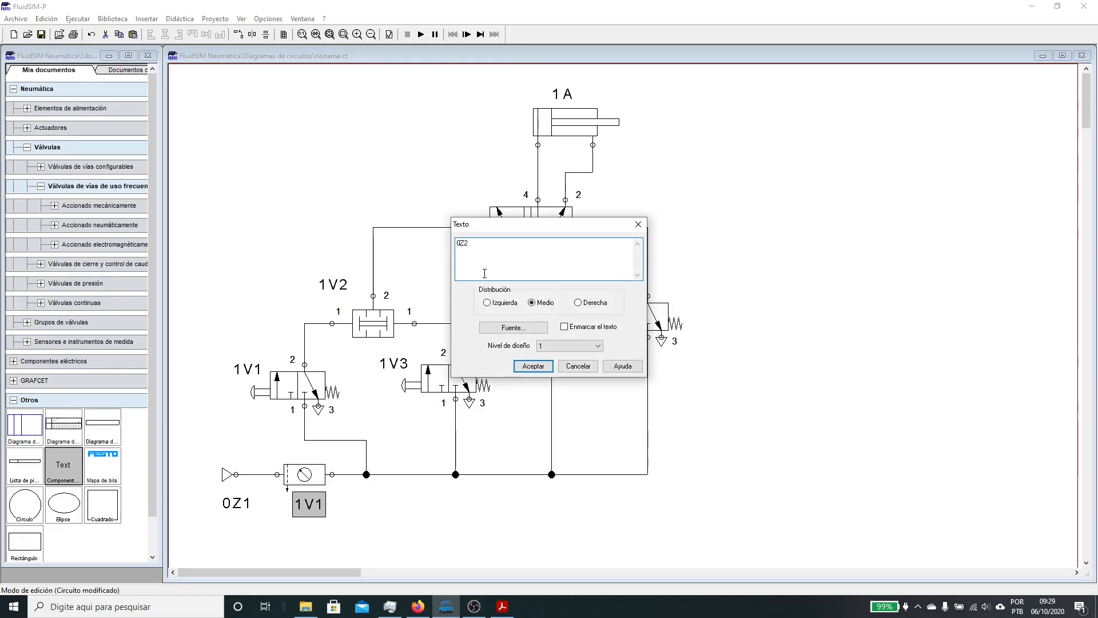
click(525, 366)
click(289, 290)
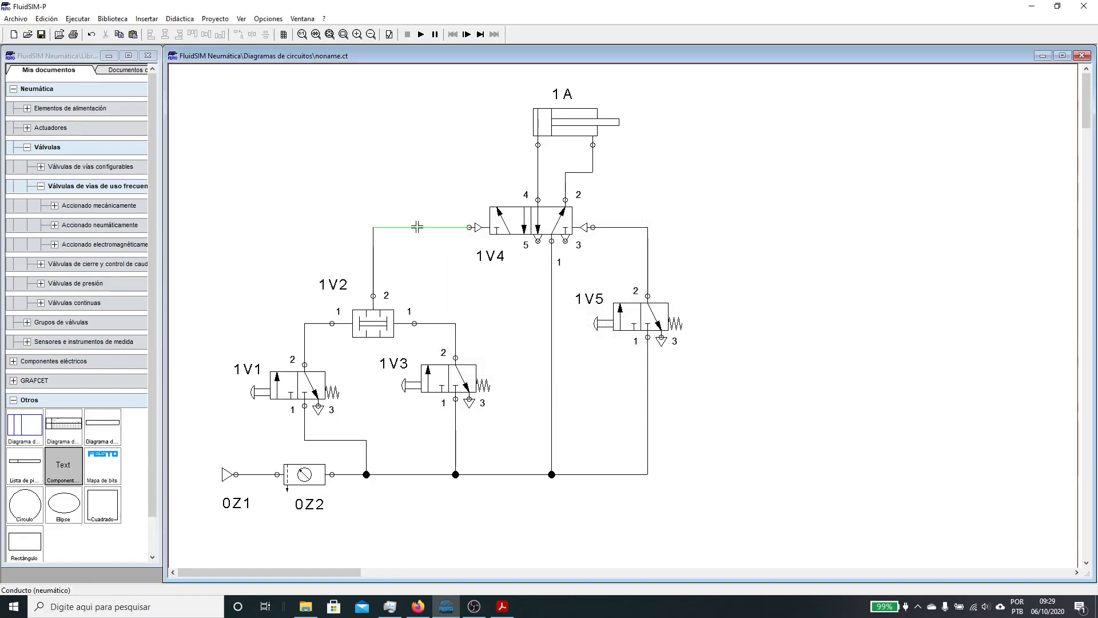
- Change both pilot lines of 5/2 valve 1V4 to control lines (Conducto de control)
double_click(421, 228)
click(529, 301)
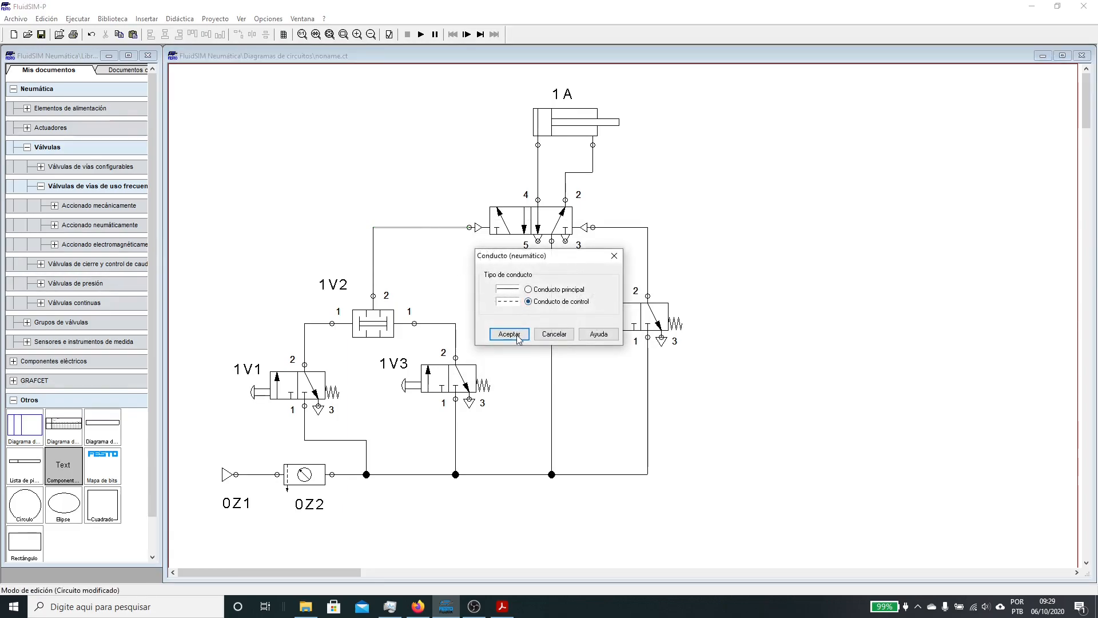
click(509, 333)
double_click(602, 228)
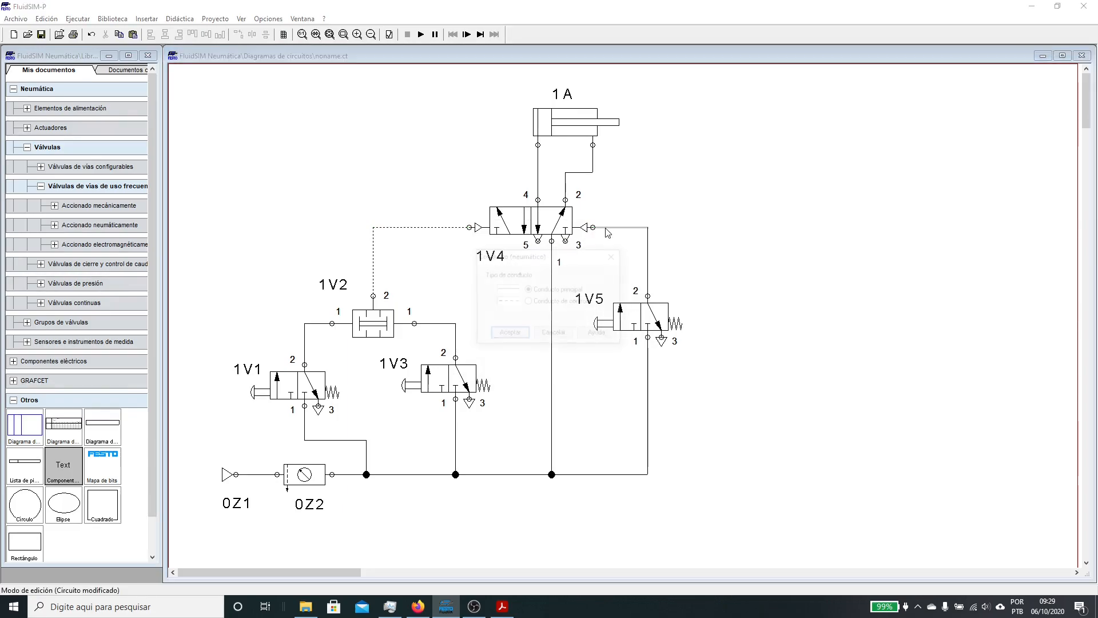
click(528, 301)
click(510, 334)
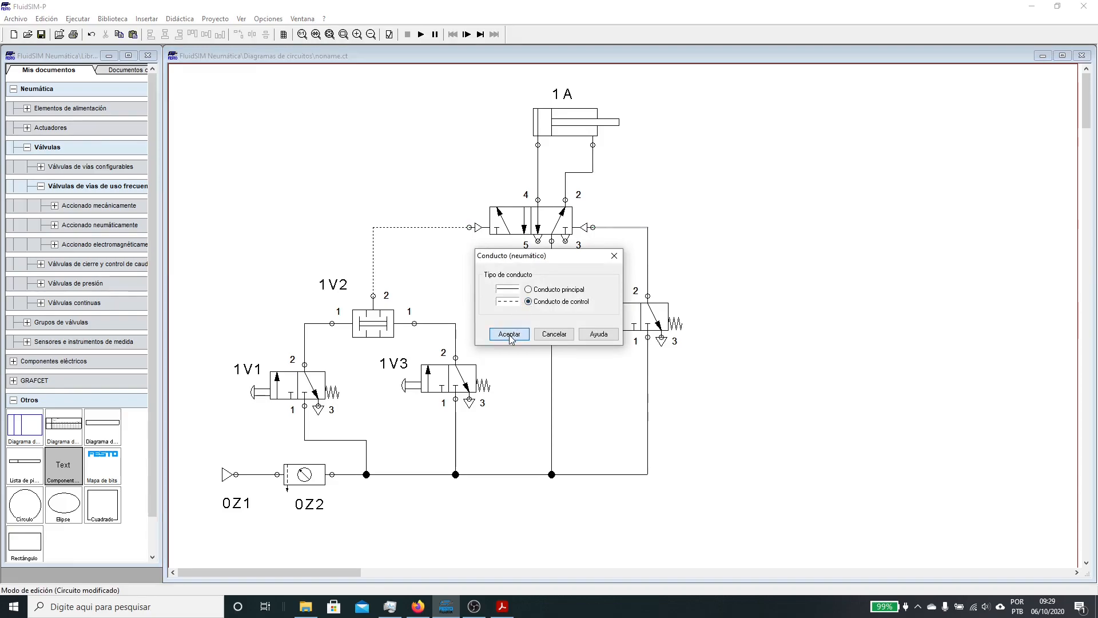
- Name valve 1V4's pilot connections 14 on the 1V2 side and 12 on the 1V5 side
double_click(470, 228)
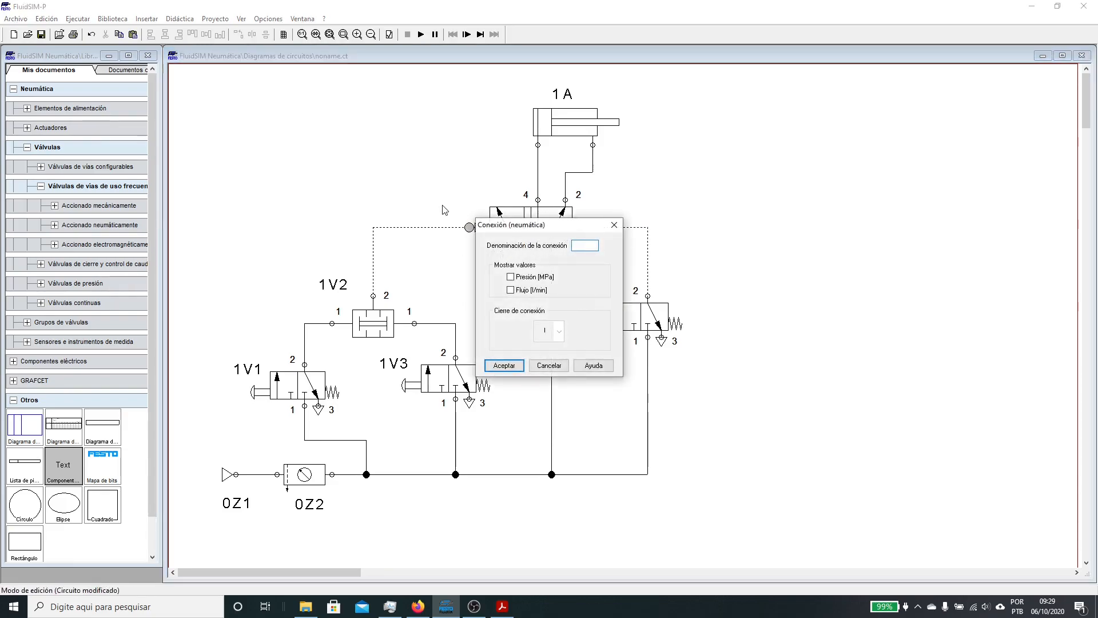
key(Return)
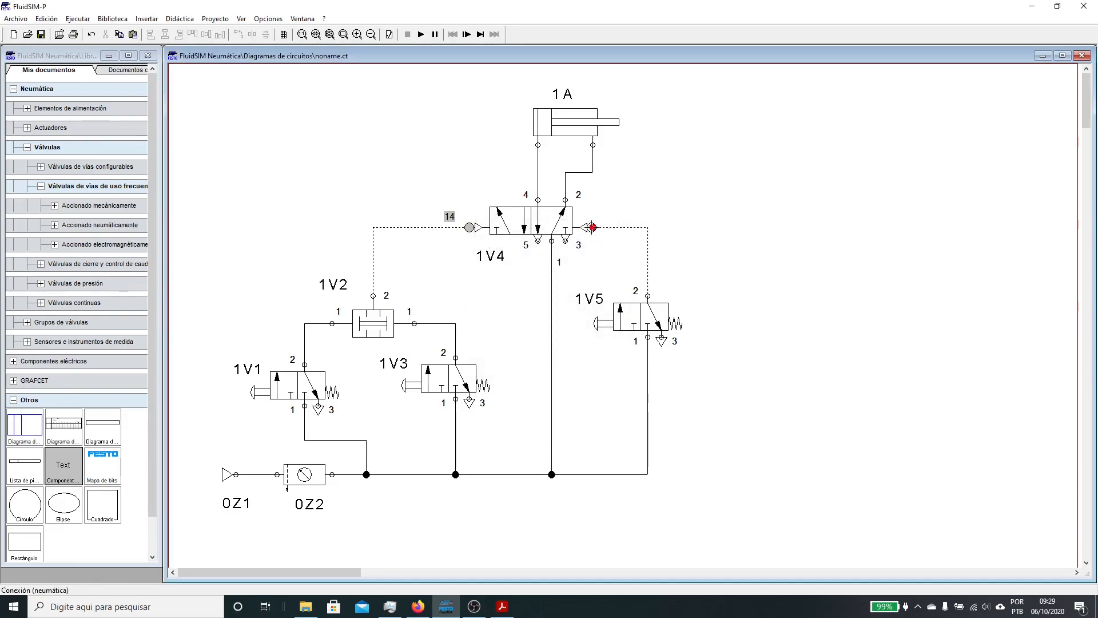
double_click(573, 227)
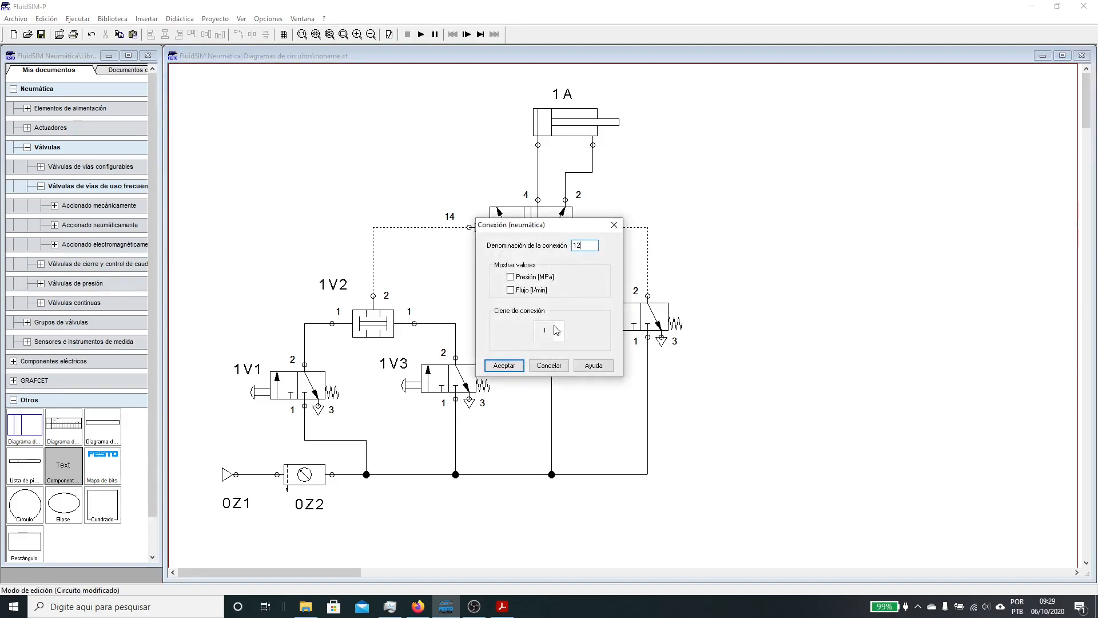
click(504, 365)
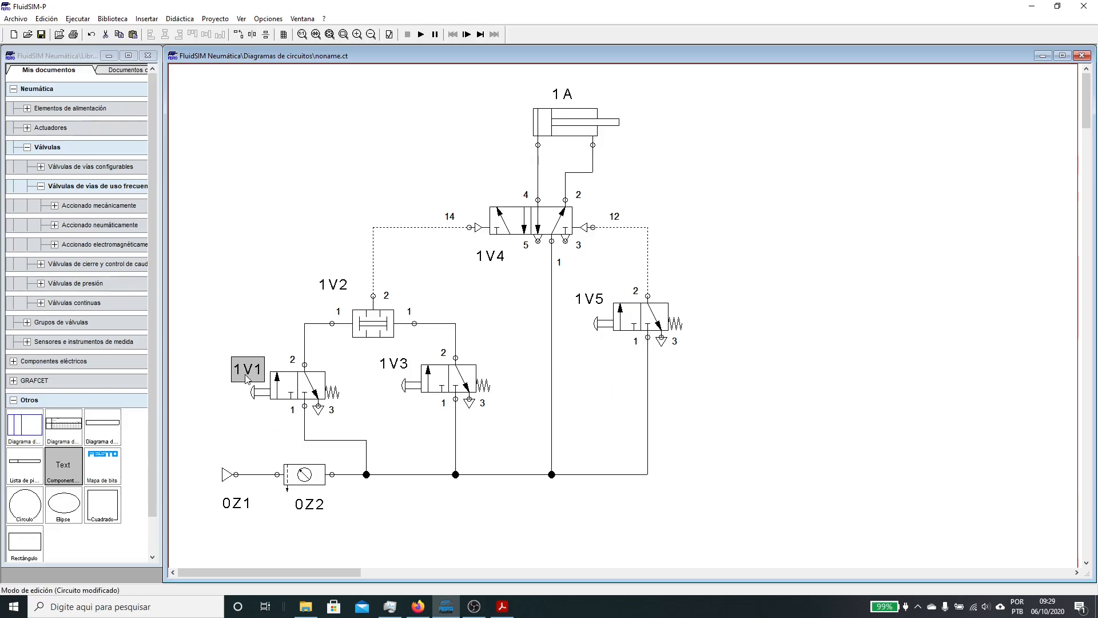
- Start the simulation and actuate pushbutton valve 1V1 alone several times to test the AND function
click(421, 34)
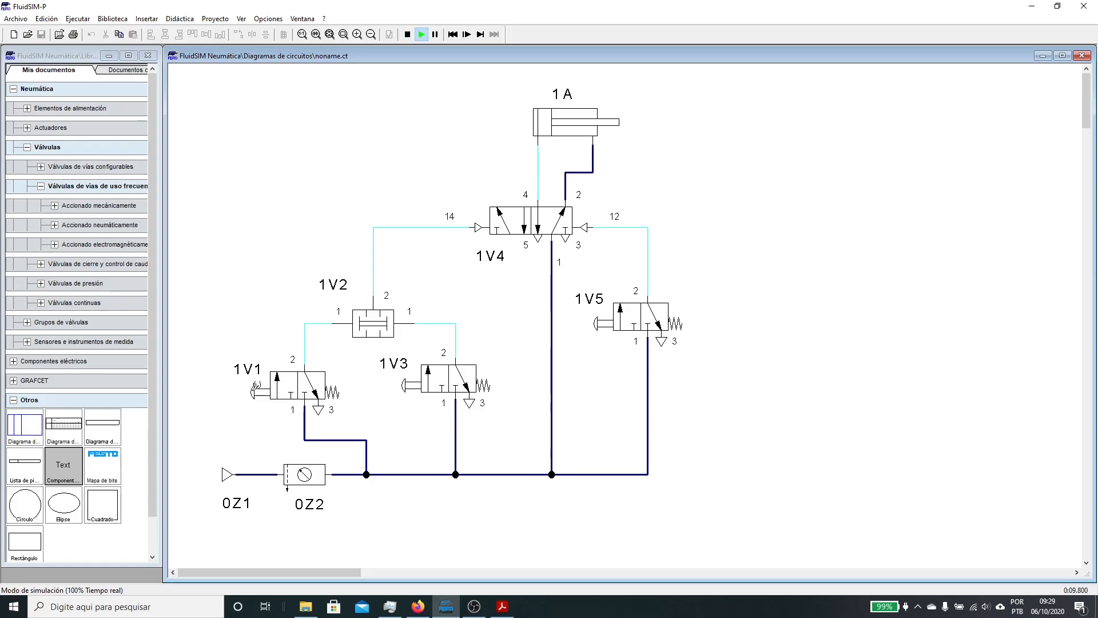
click(266, 385)
click(267, 385)
click(267, 385)
click(268, 385)
click(268, 386)
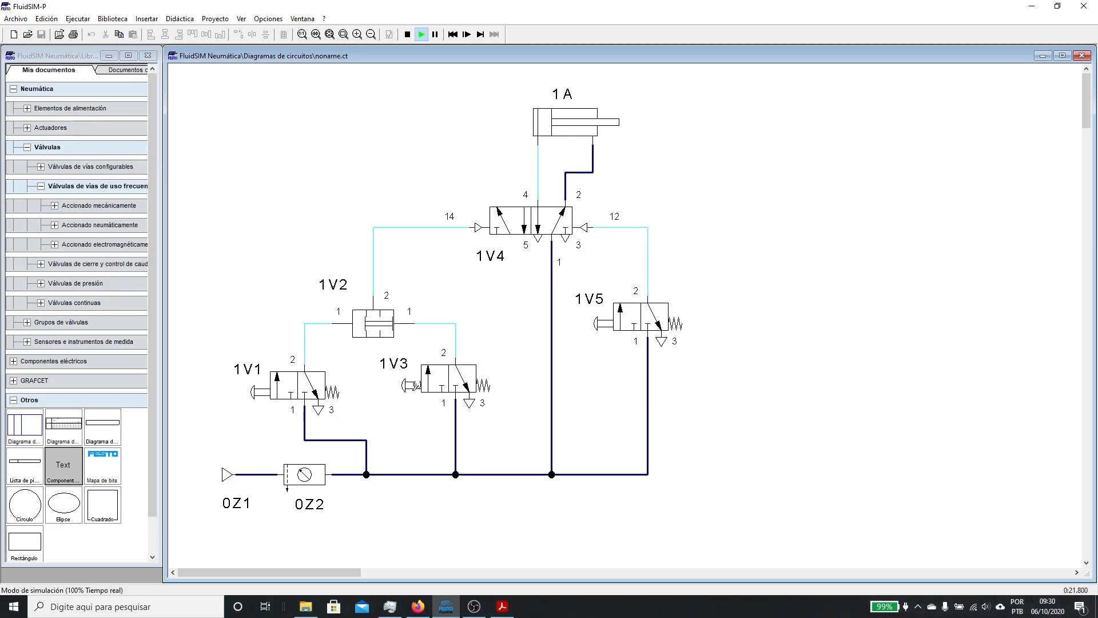
- Actuate valve 1V3 alone, then hold 1V3 and 1V1 actuated together to test the cylinder's extension
click(413, 390)
click(417, 386)
shift+click(424, 385)
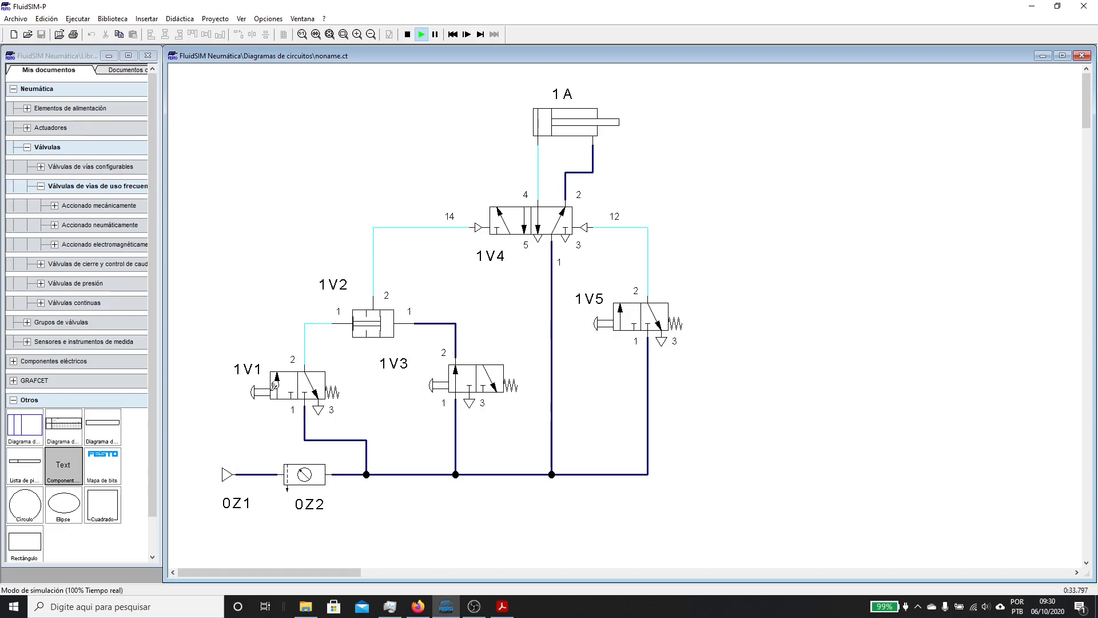
shift+click(275, 381)
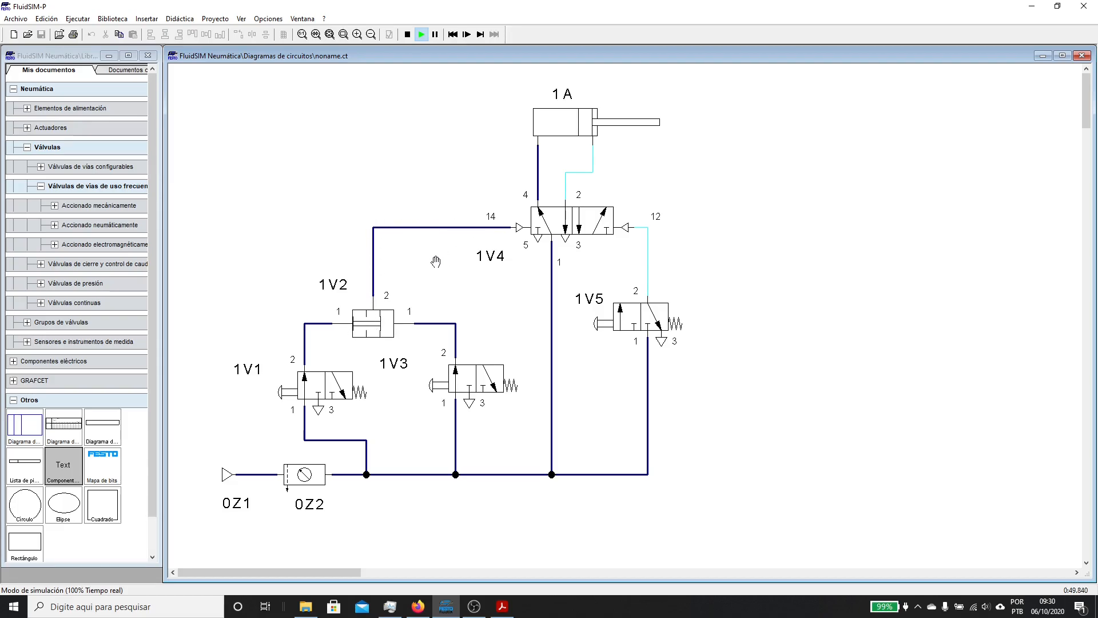
- Release valves 1V3 and 1V1, actuate 1V5 to test the cylinder's return, and stop the simulation
click(446, 375)
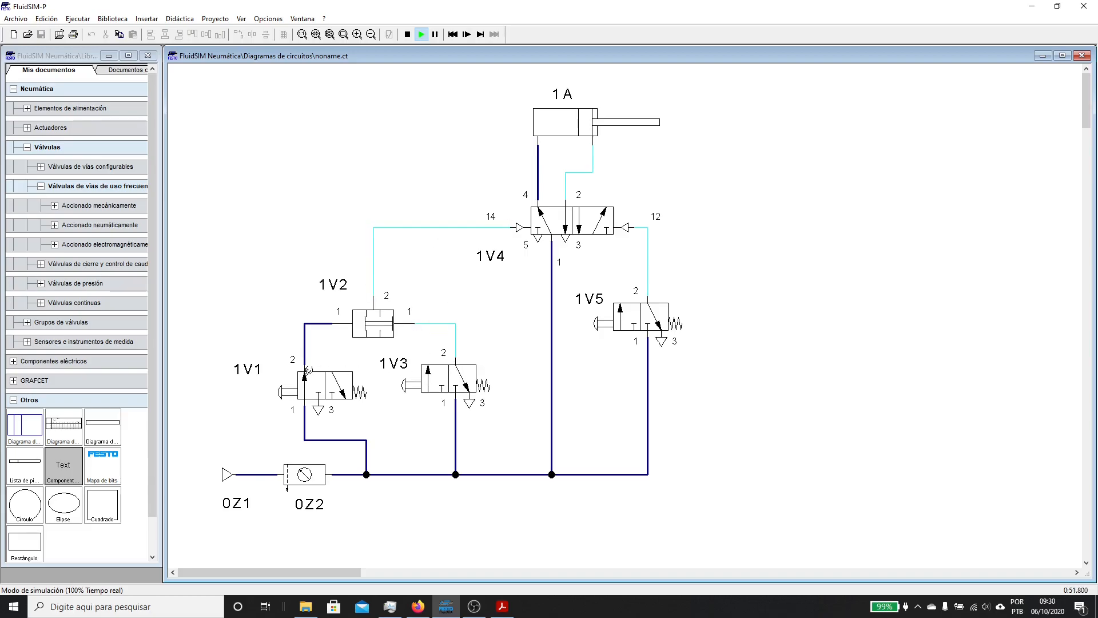
click(309, 373)
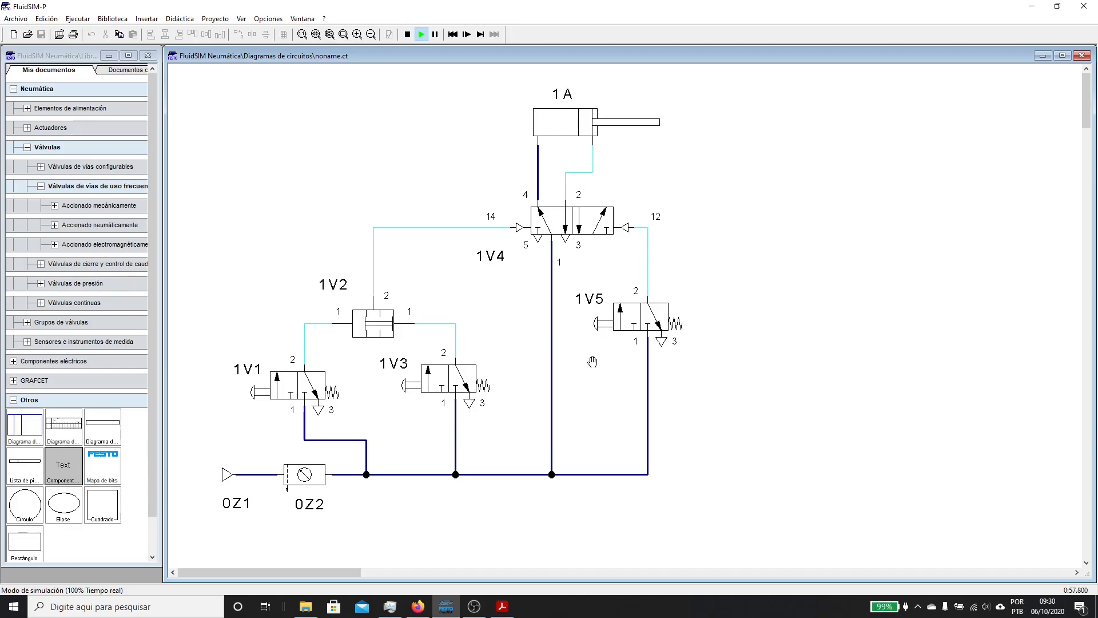
click(612, 328)
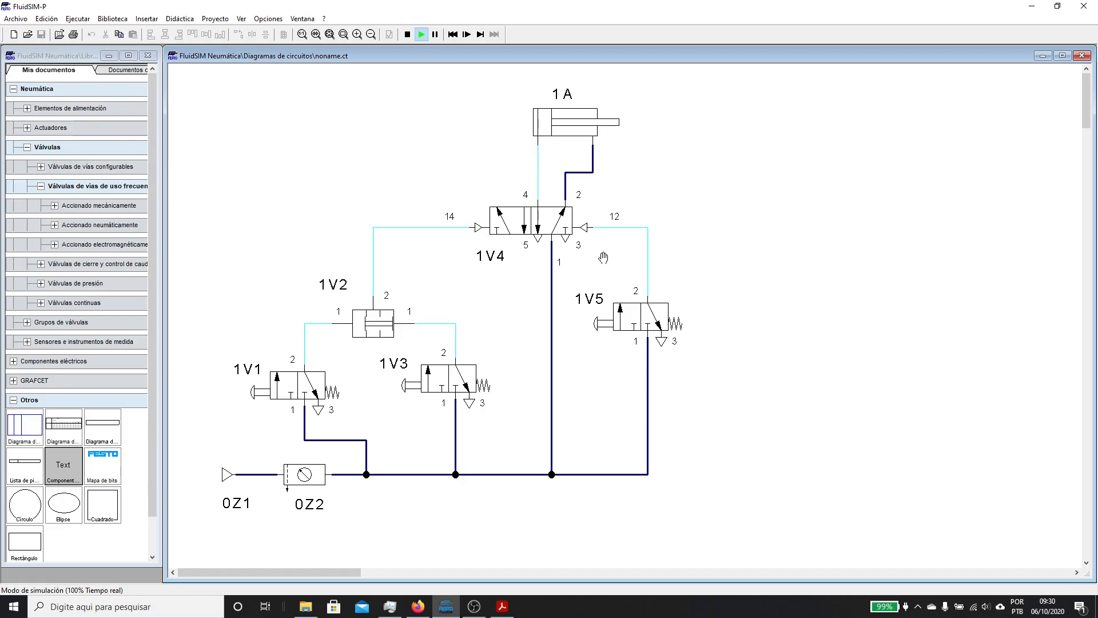
click(408, 34)
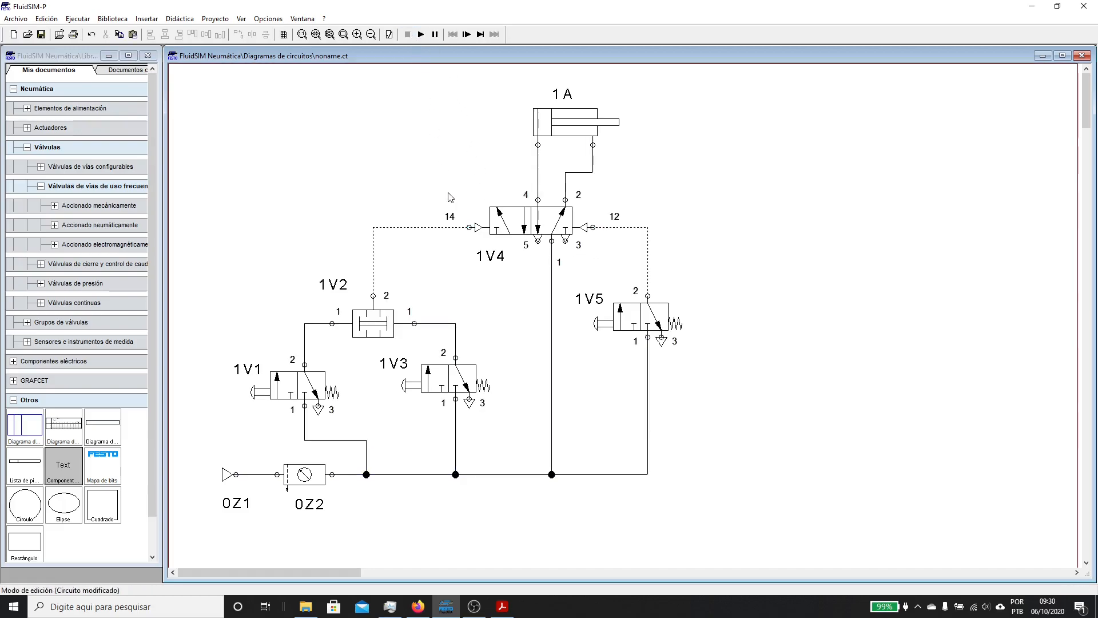
- Set the nominal pressure of service unit 0Z2 to 4 bar
double_click(308, 480)
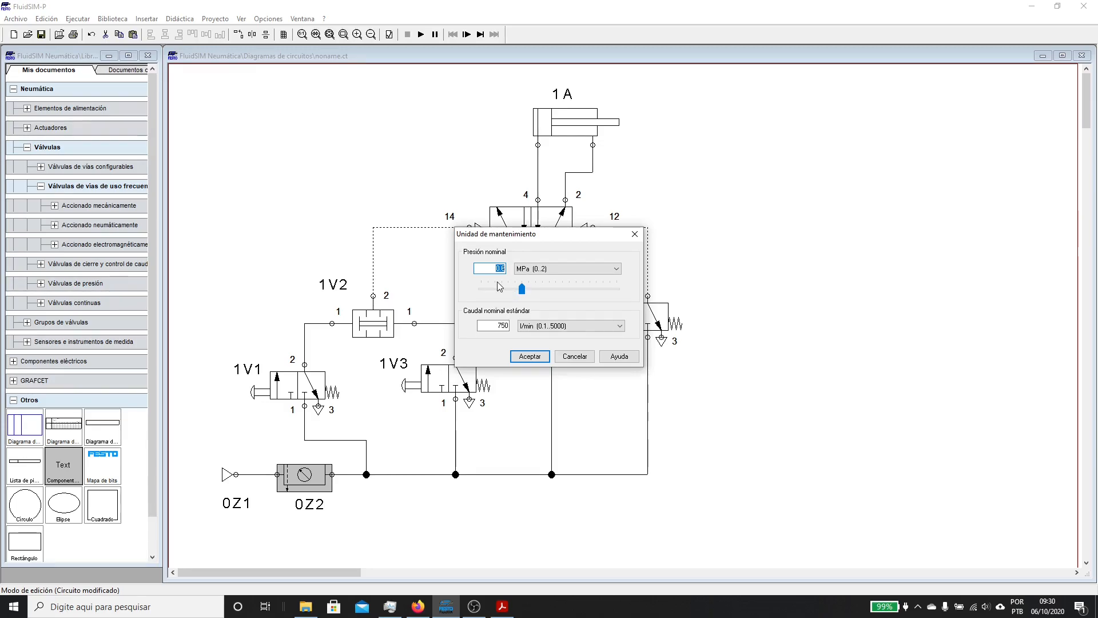
click(548, 269)
click(546, 285)
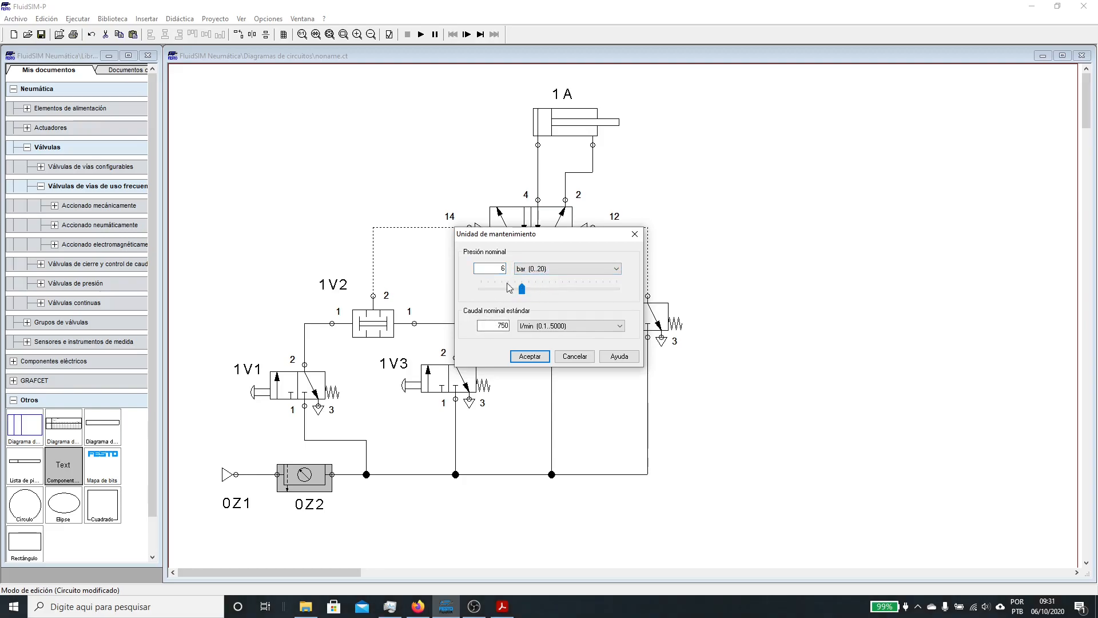
key(shift+Tab)
text(4)
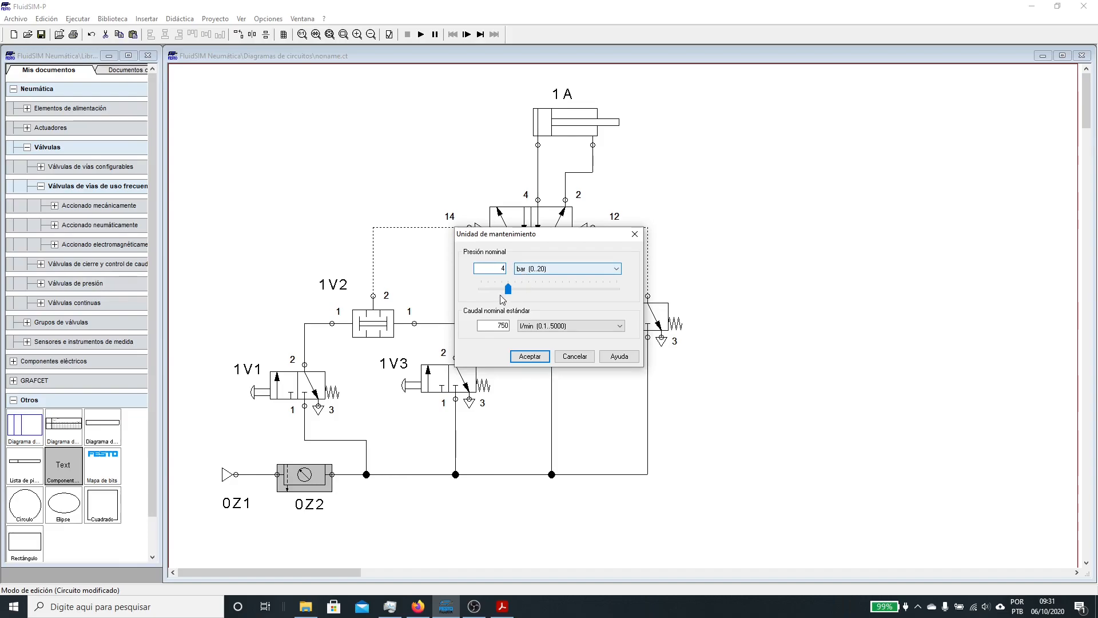
click(530, 357)
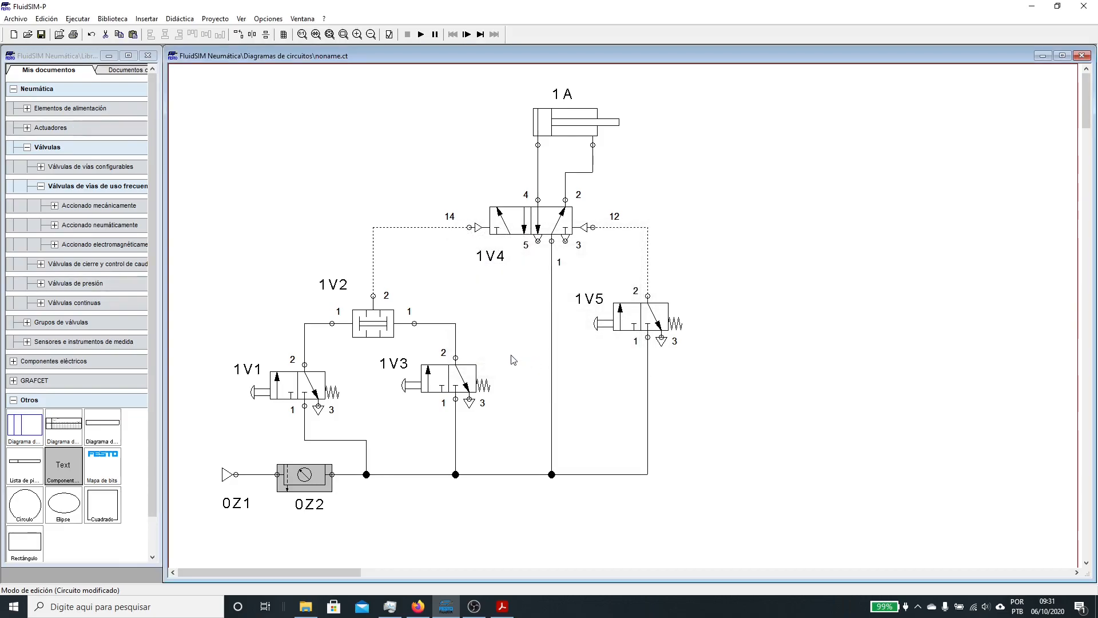
- Simulate again at the new pressure: hold 1V1, actuate 1V3 and then 1V5, and release 1V1
click(421, 34)
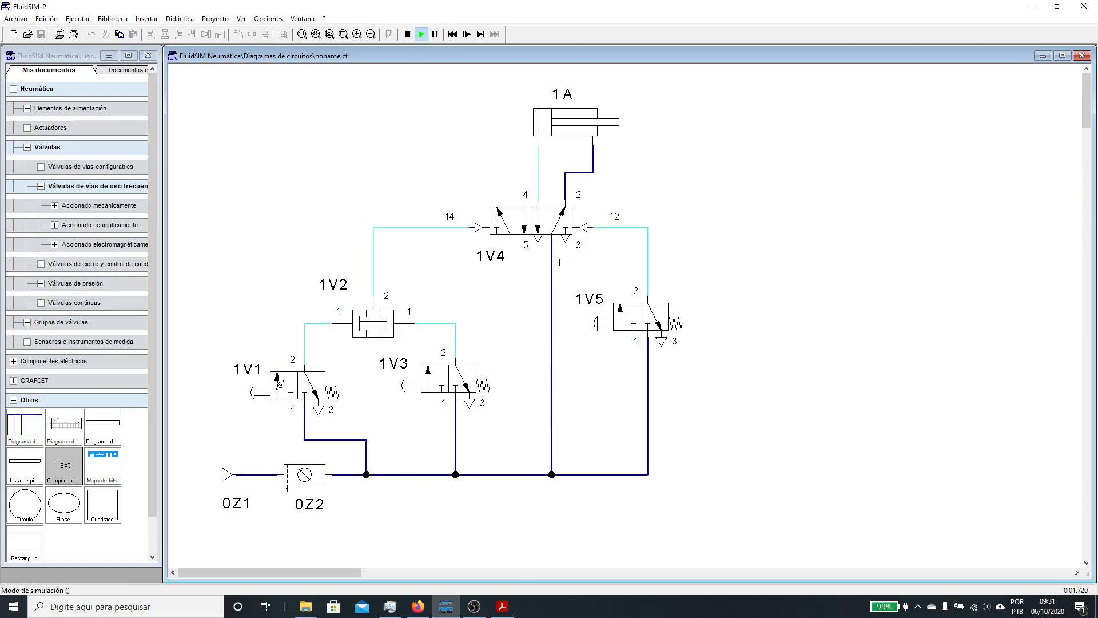
click(280, 384)
click(410, 385)
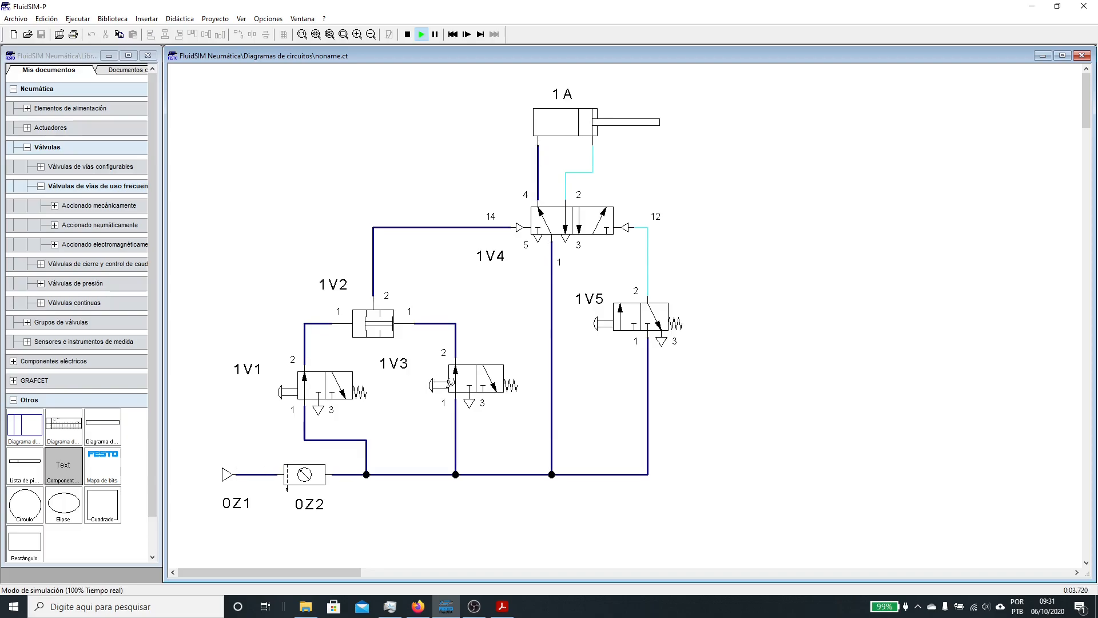
click(624, 319)
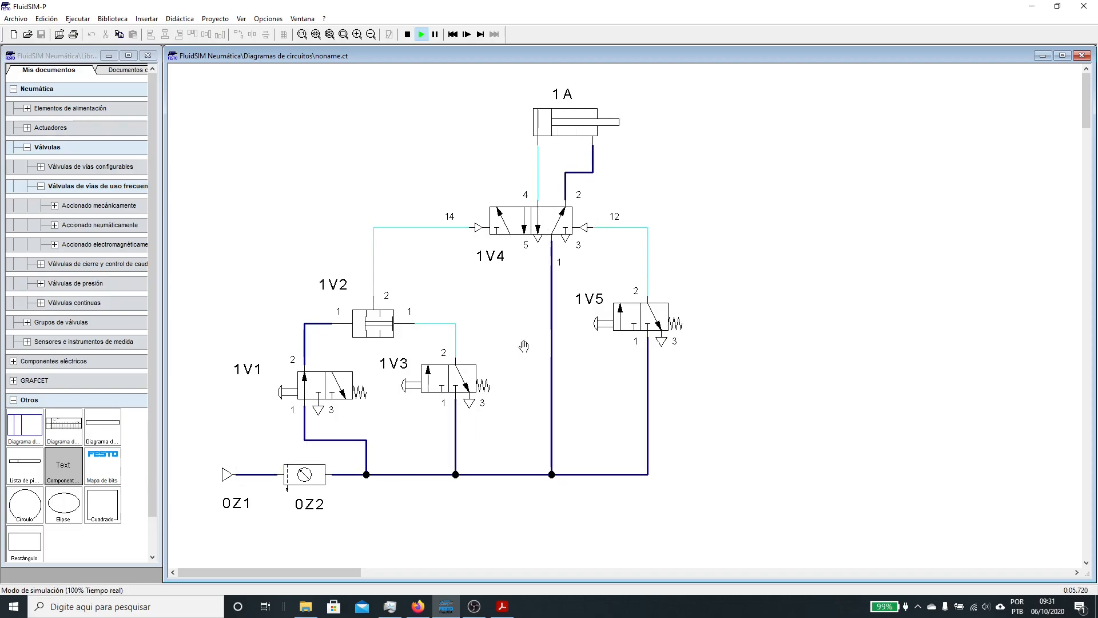
click(324, 387)
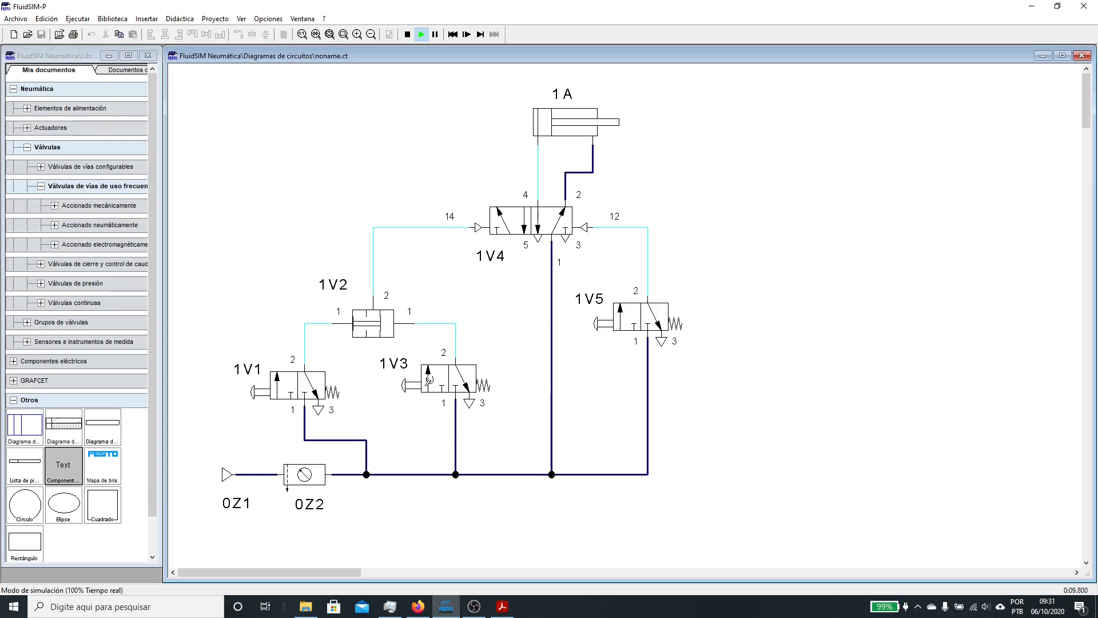
- Actuate 1V3 alone, hold 1V1 actuated to retest the AND condition, and release 1V1
click(431, 379)
click(280, 382)
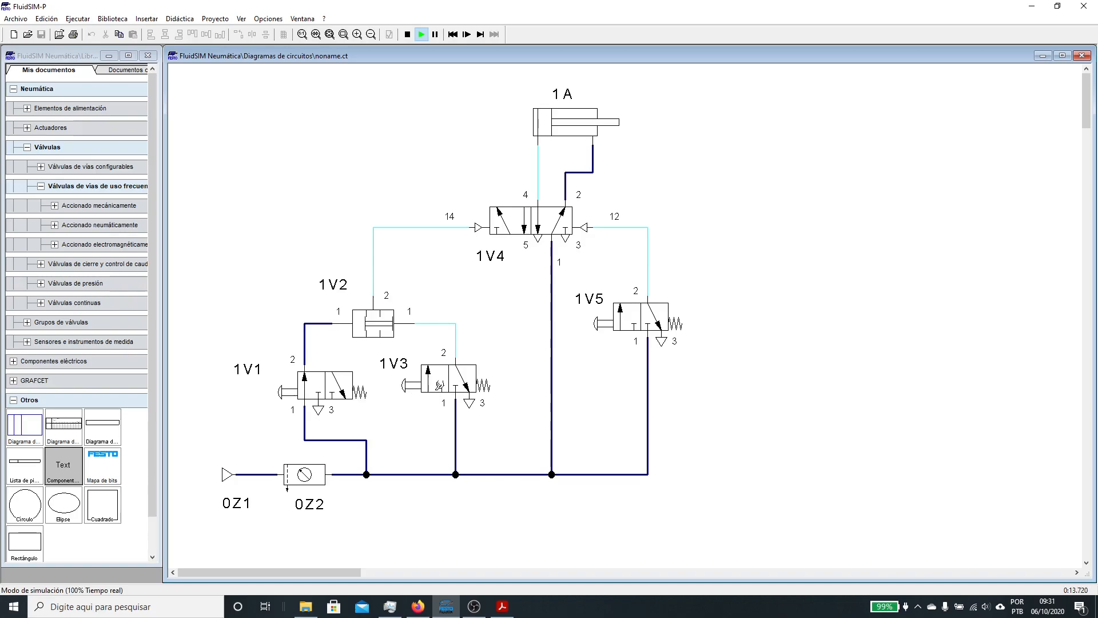
click(342, 374)
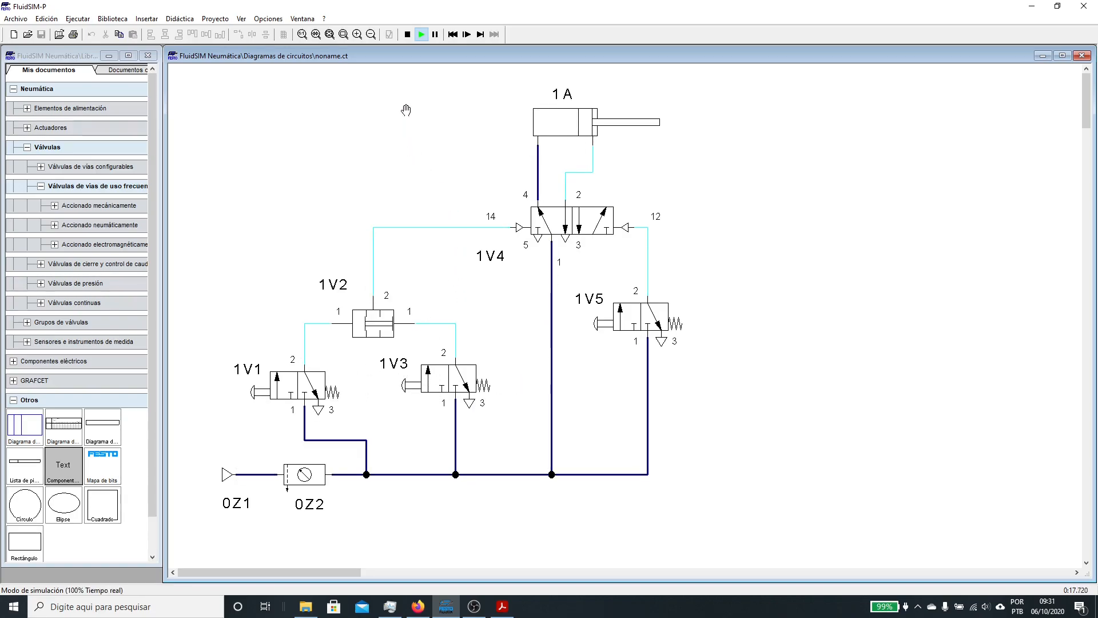
- Stop the simulation, consult exercise 1.10 in the Adobe Acrobat Reader PDF, and return to the FluidSIM circuit
click(408, 34)
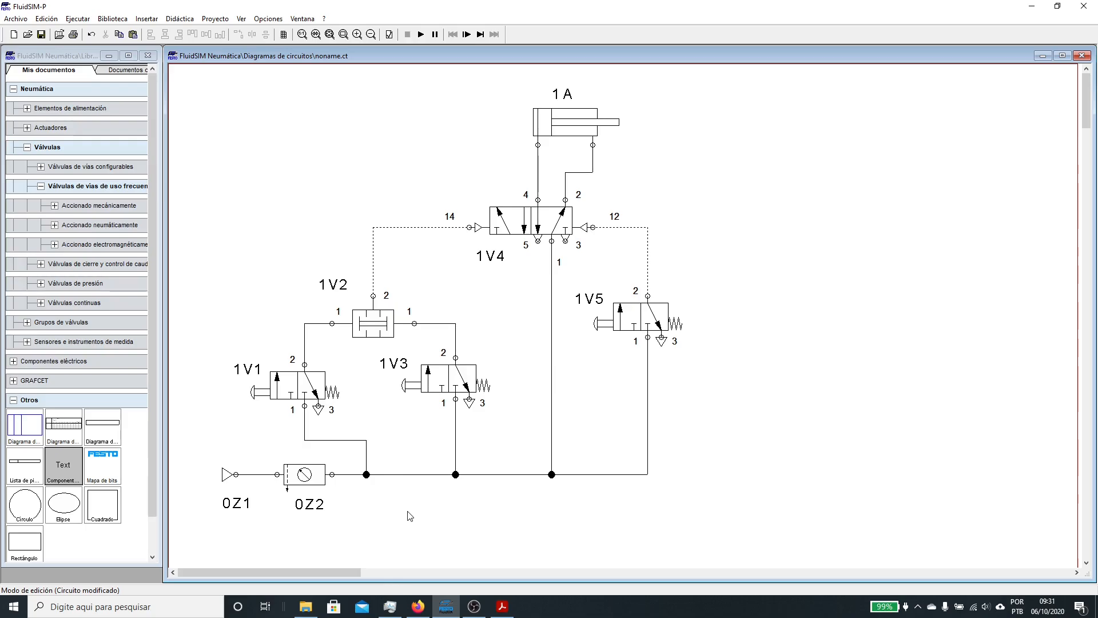
click(503, 607)
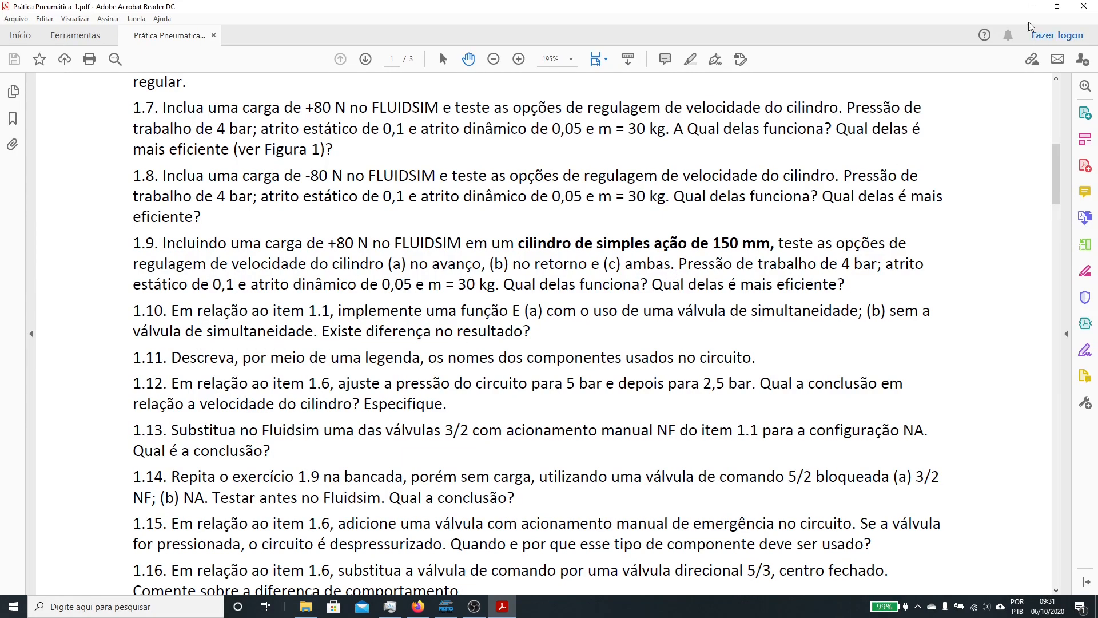
click(1034, 8)
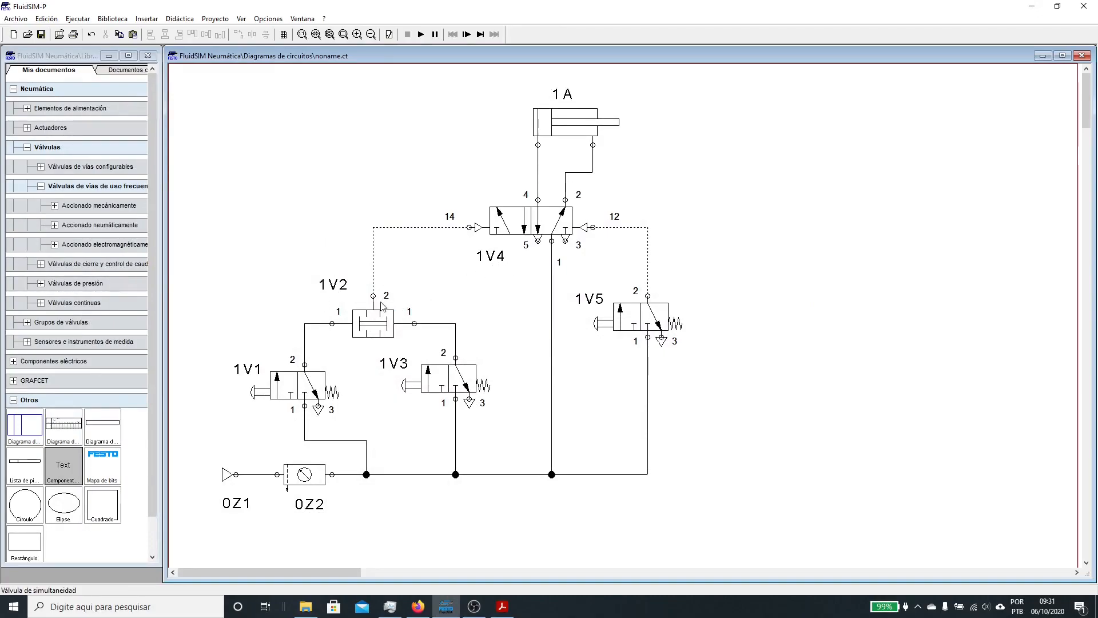
- Delete the simultaneity valve and the supply line of 1V1, and set the 1V2 label aside in free space
click(370, 329)
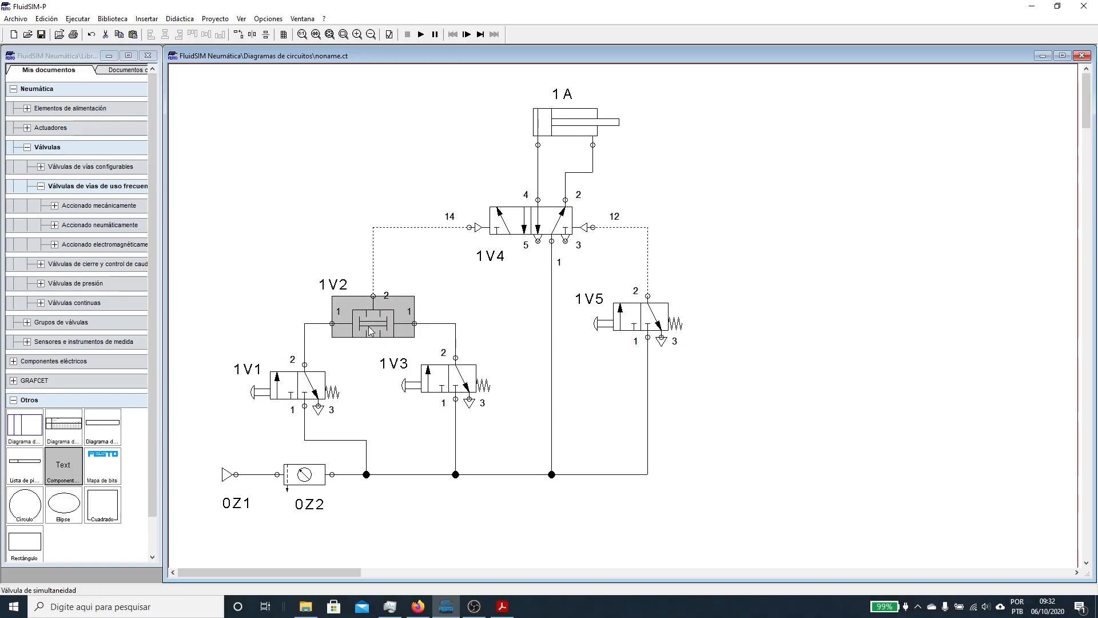
click(314, 221)
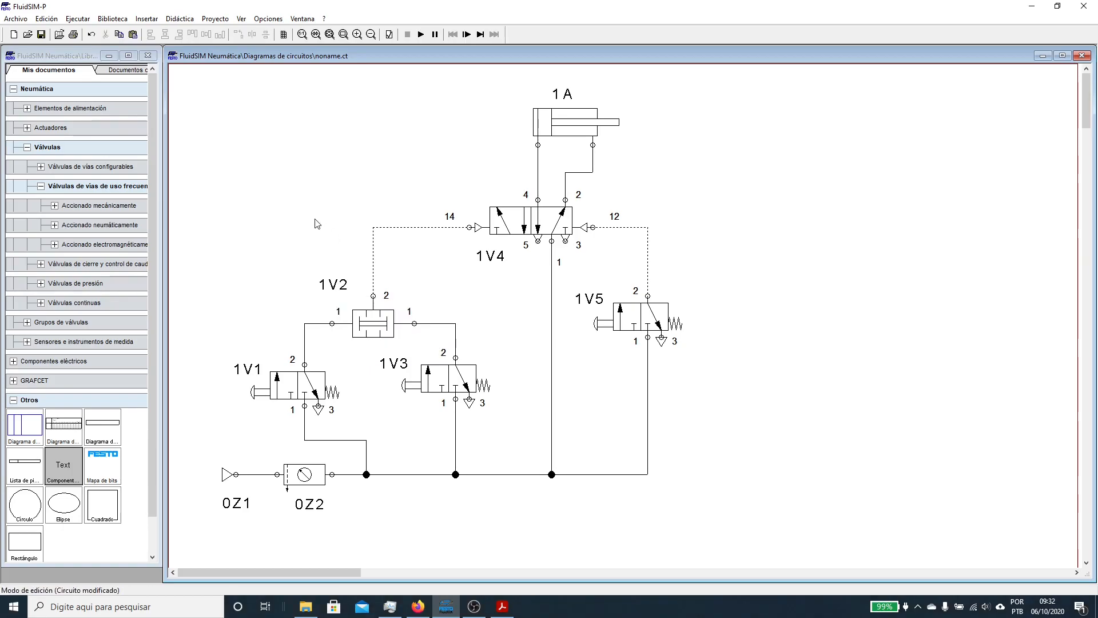
click(387, 327)
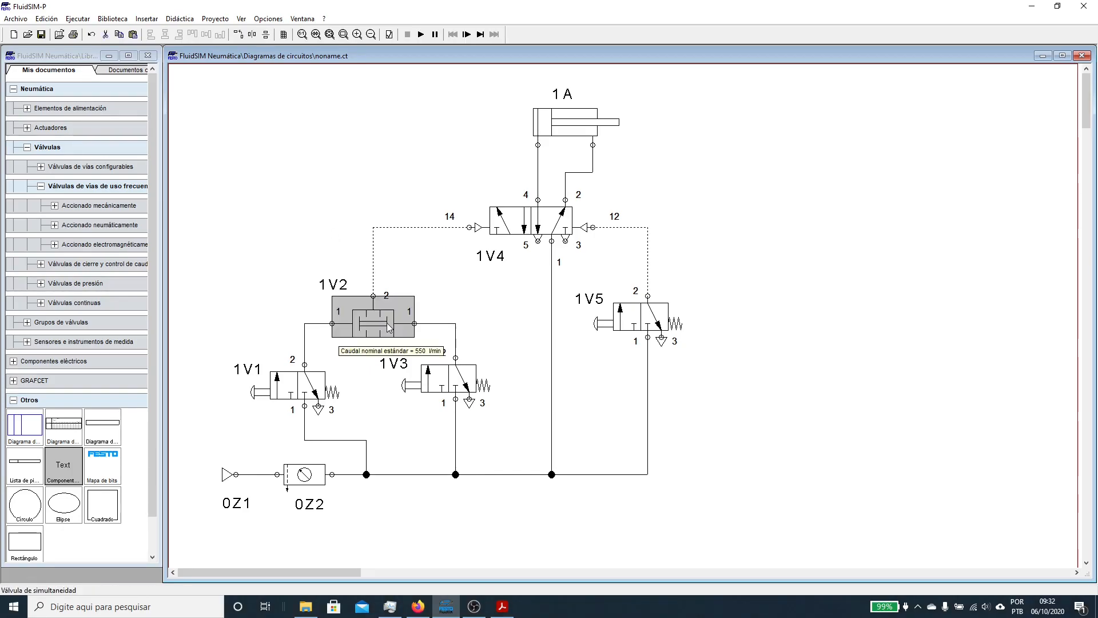
key(Delete)
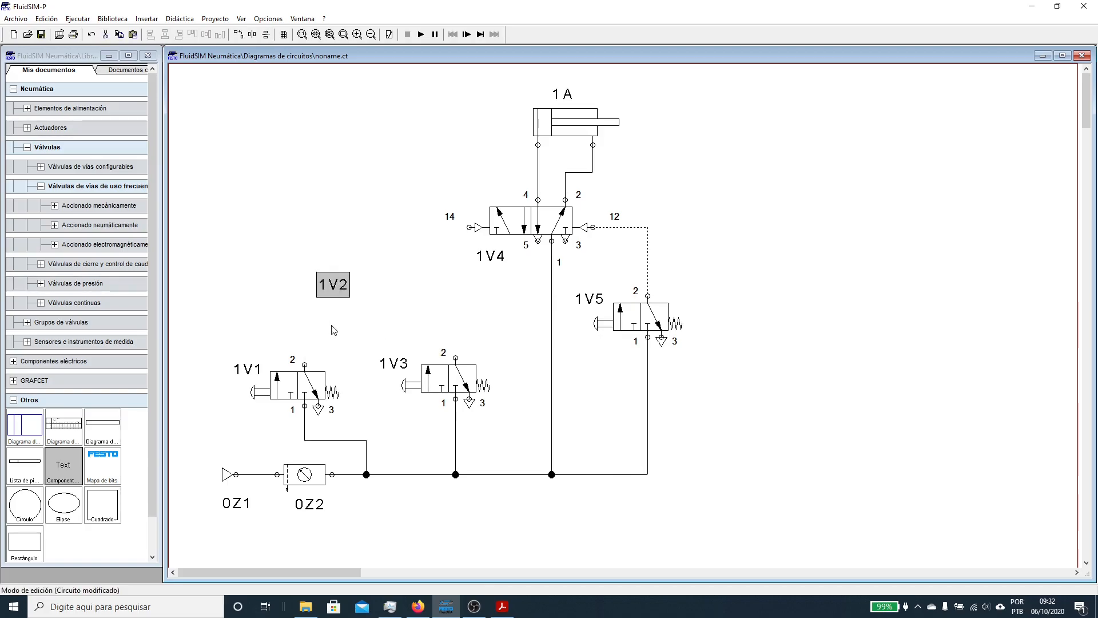
drag(320, 286, 262, 258)
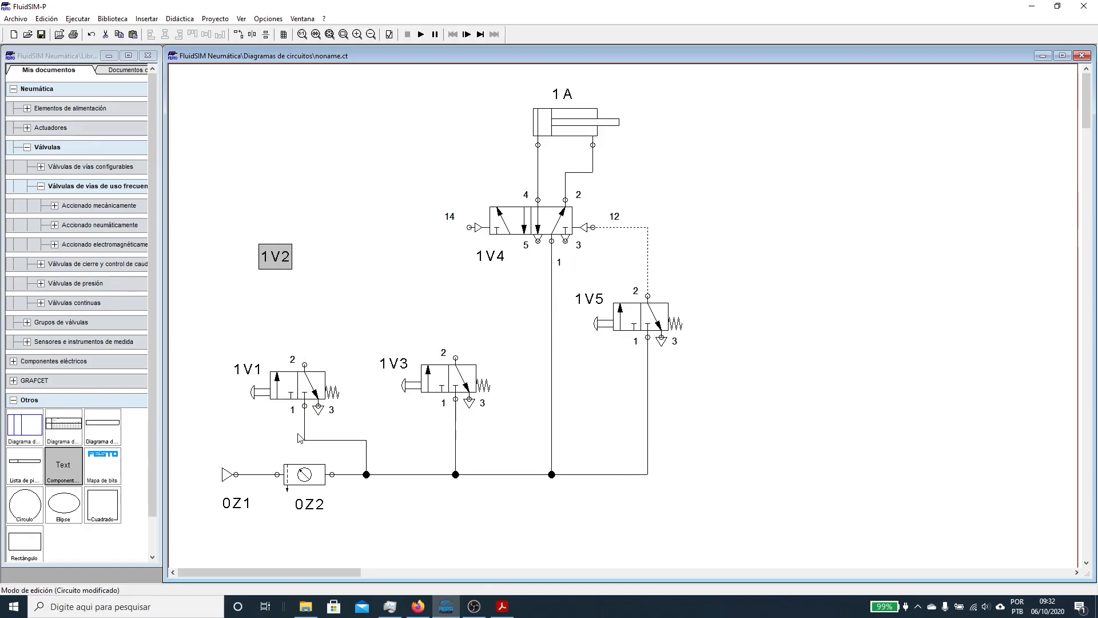
click(320, 440)
key(Delete)
- Place the disconnected 3/2 valve above 1V3 and wire it in series between 1V3's port 2 and pilot port 14
drag(298, 380, 408, 291)
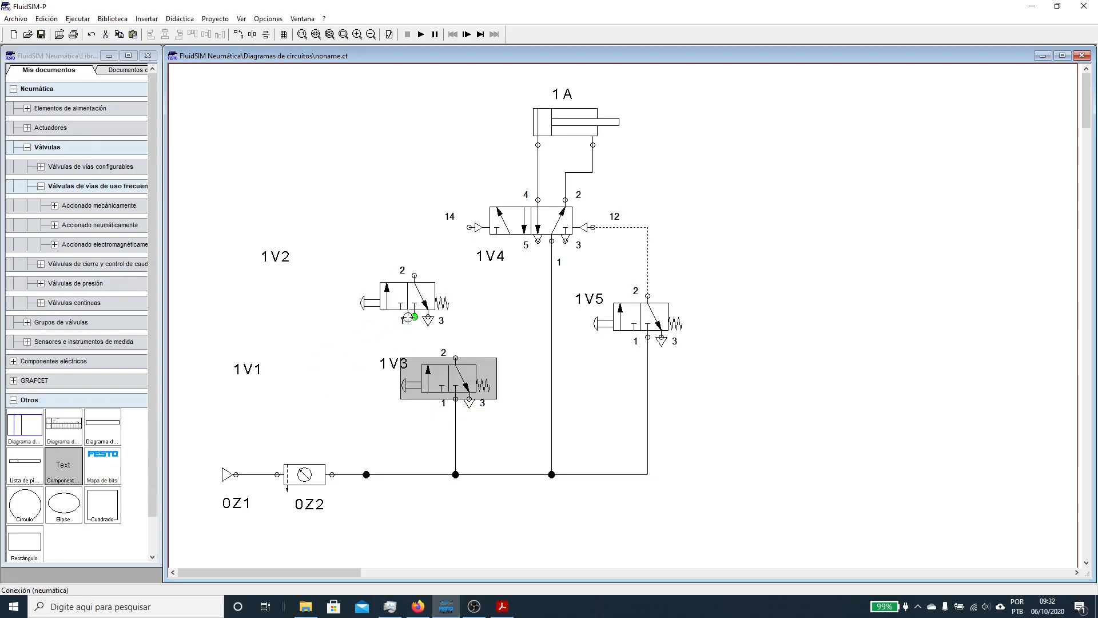
drag(414, 316, 457, 358)
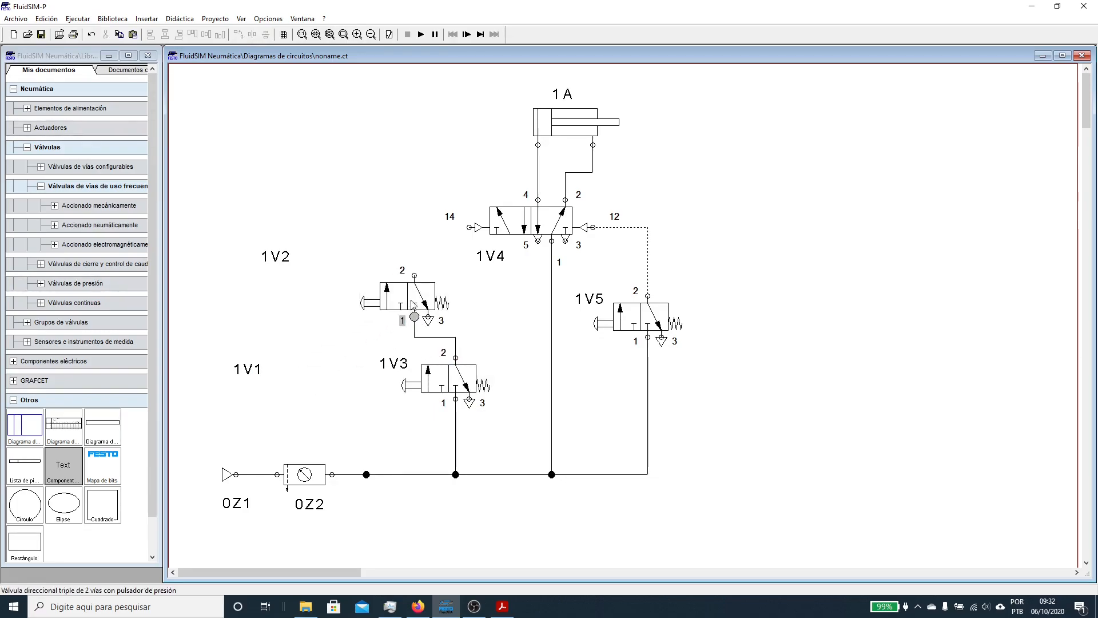
drag(415, 275, 469, 227)
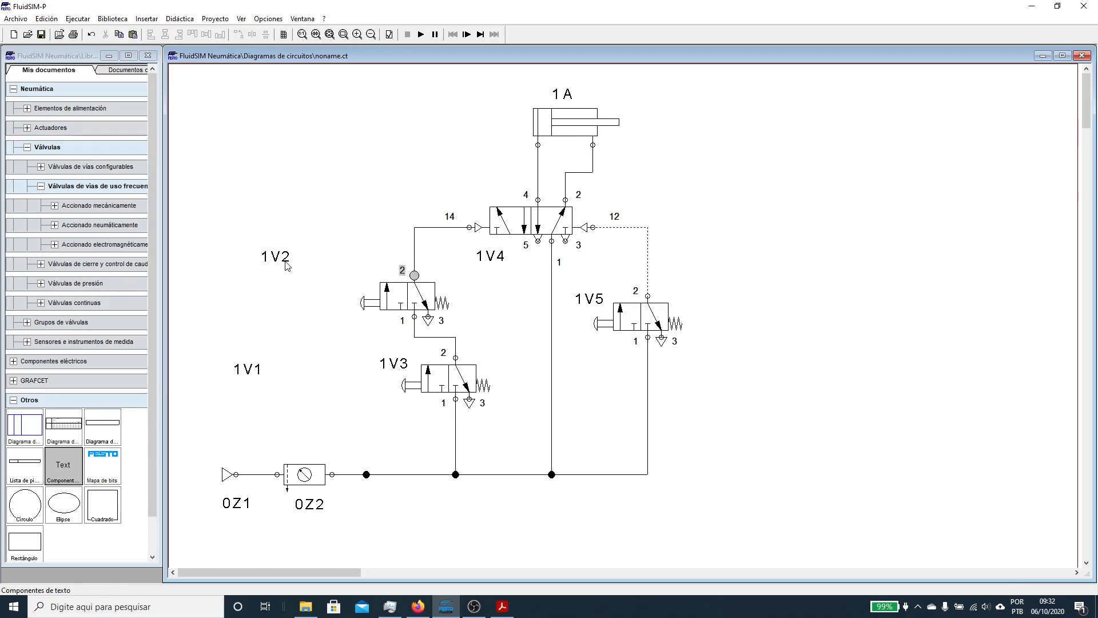
- Relabel the valves 1V1 (lower pushbutton), 1V2 (upper pushbutton), 1V3 (5/2 valve) and 1V4 (return pushbutton), removing the 1V5 label
drag(260, 369, 383, 198)
drag(285, 263, 345, 297)
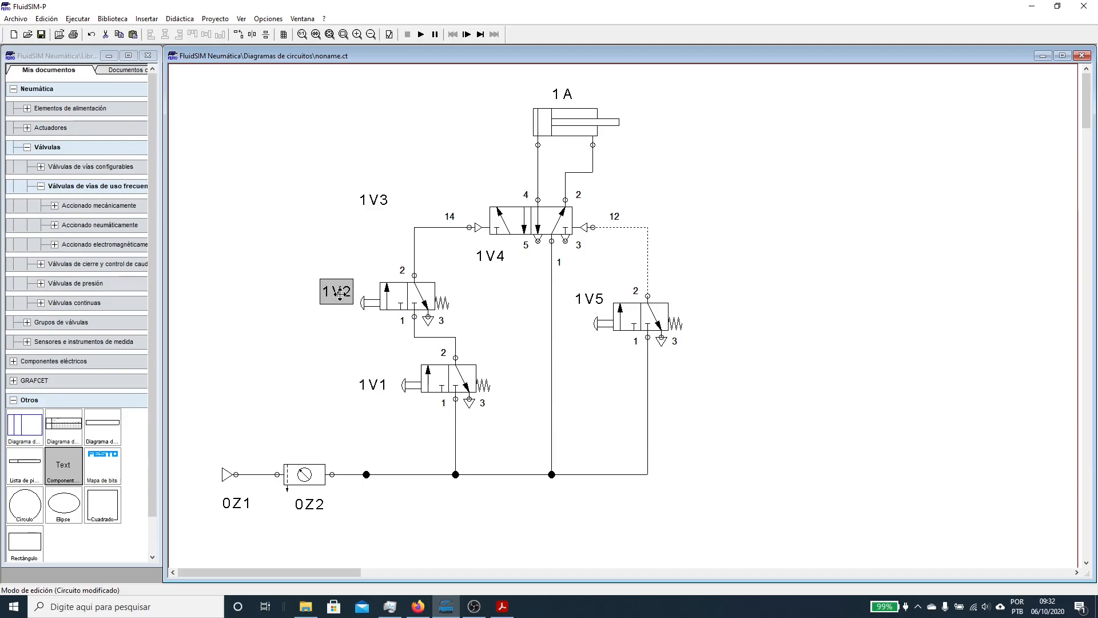
drag(388, 205, 589, 293)
click(589, 299)
key(Delete)
drag(460, 272, 503, 254)
click(397, 196)
drag(334, 291, 350, 277)
click(317, 214)
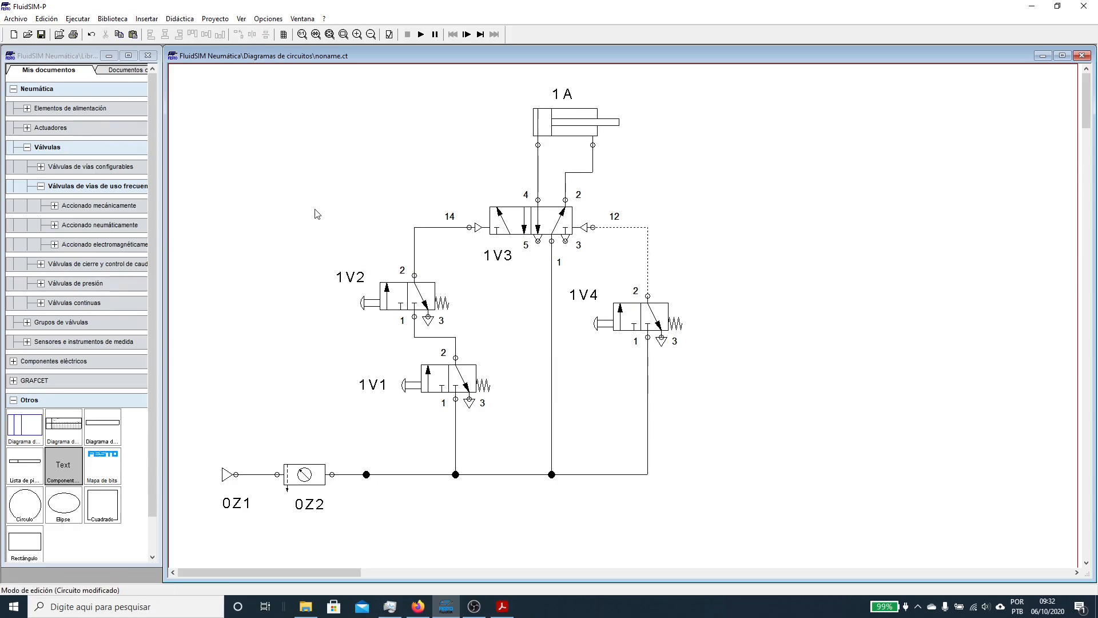
- Remove the unused T-junction on the supply line next to service unit 0Z2
drag(316, 234, 422, 325)
click(366, 474)
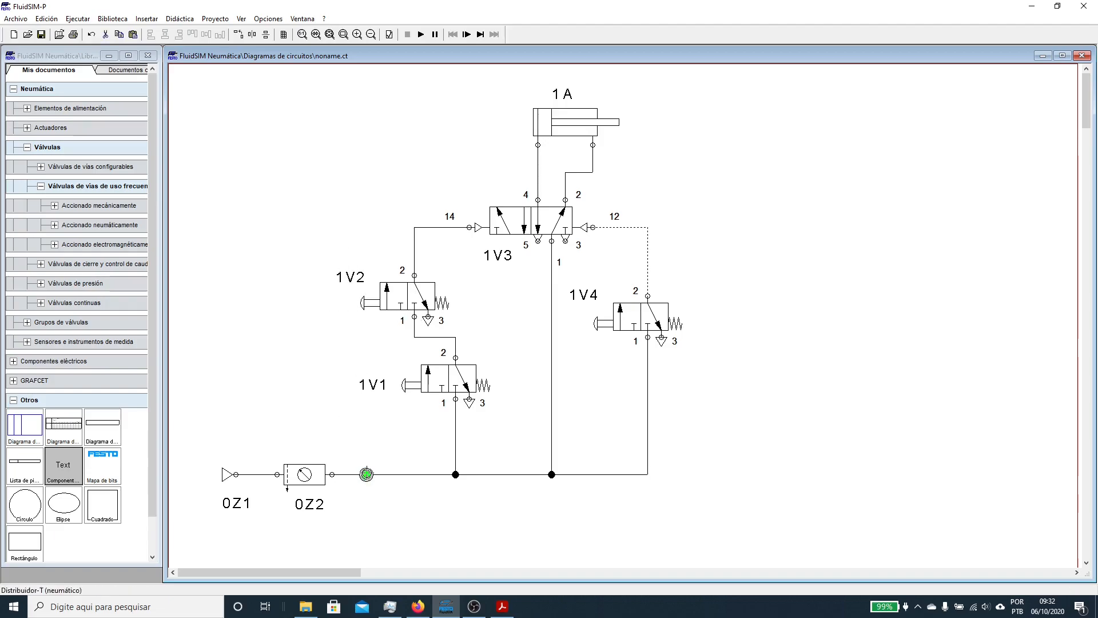
click(335, 451)
- Shift valve 1V1 and its label left until the valve lines up directly beneath 1V2
drag(293, 354, 508, 420)
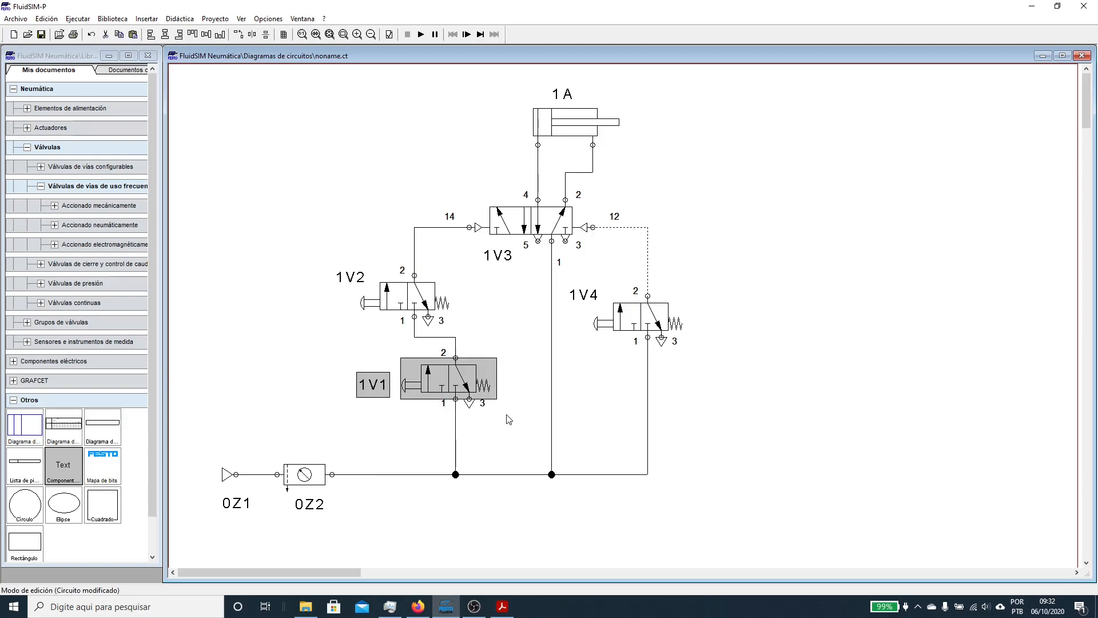
key(Left)
key(Left)
key(Left)
key(Left)
key(Left)
key(Left)
- Shift the T-junction feeding 1V1 left along the supply line so the valve's feed runs straight
drag(467, 422, 452, 486)
key(Left)
key(Left)
key(Left)
key(Left)
key(Left)
key(Left)
click(417, 510)
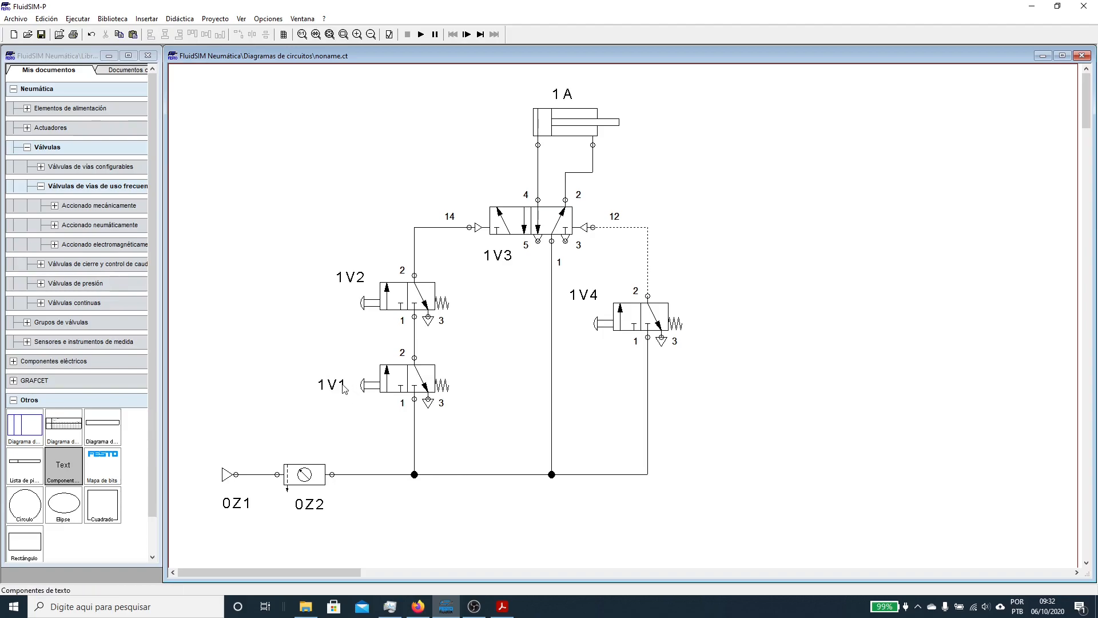
- Reposition the 1V1 and 1V2 labels beside the pushbuttons of their valves
drag(344, 389, 348, 384)
drag(357, 276, 338, 301)
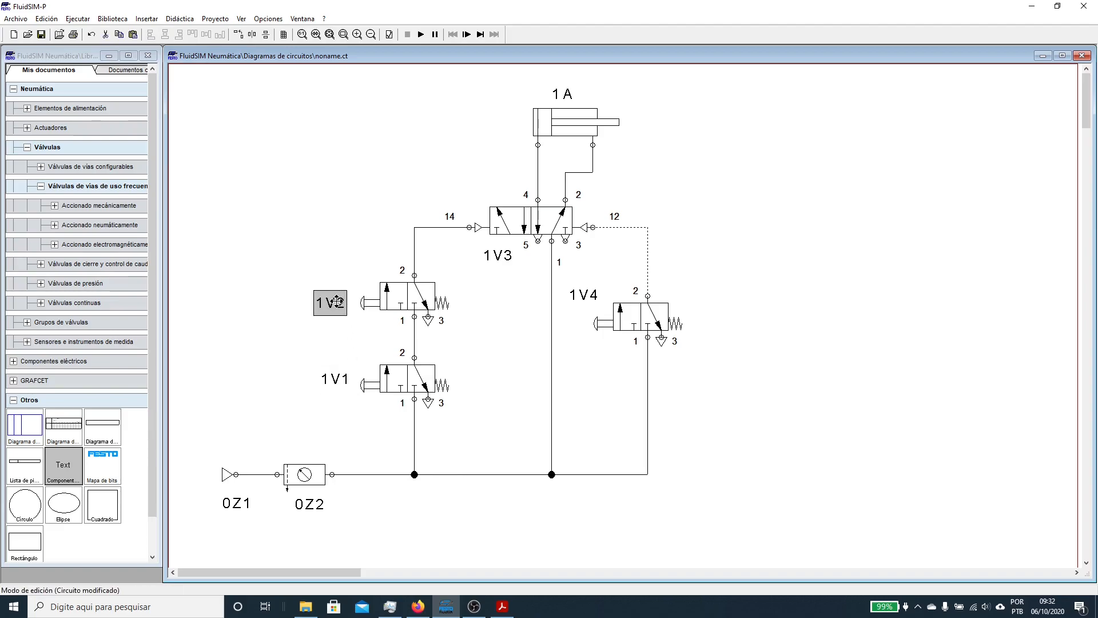
click(333, 250)
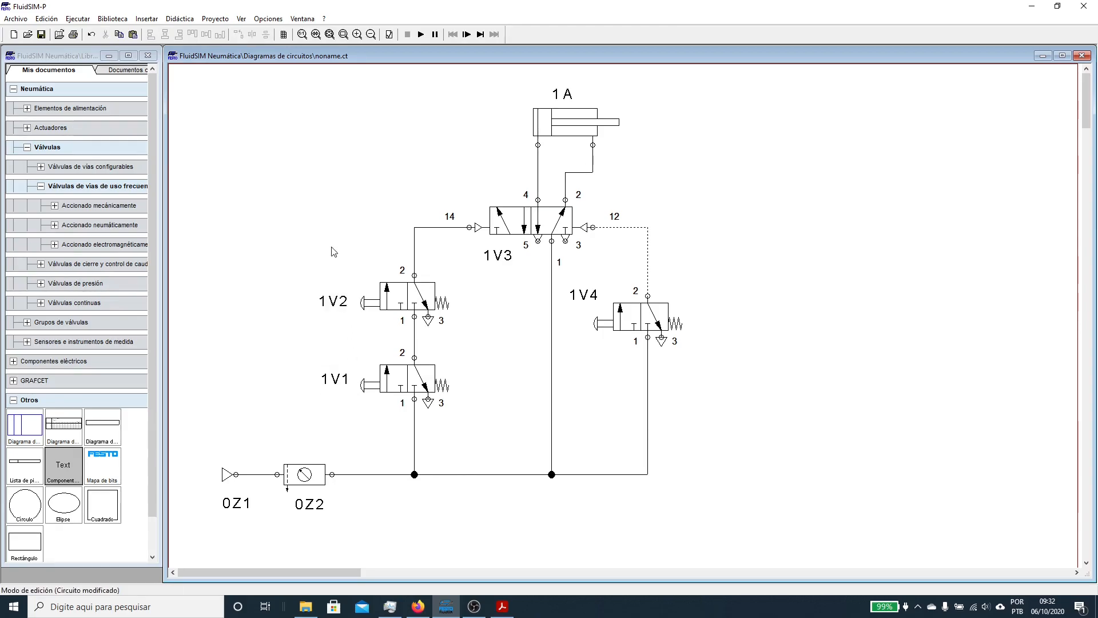
- Set the line from 1V2 to pilot port 14 of 1V3 as a control line (Conducto de control)
double_click(450, 228)
click(528, 301)
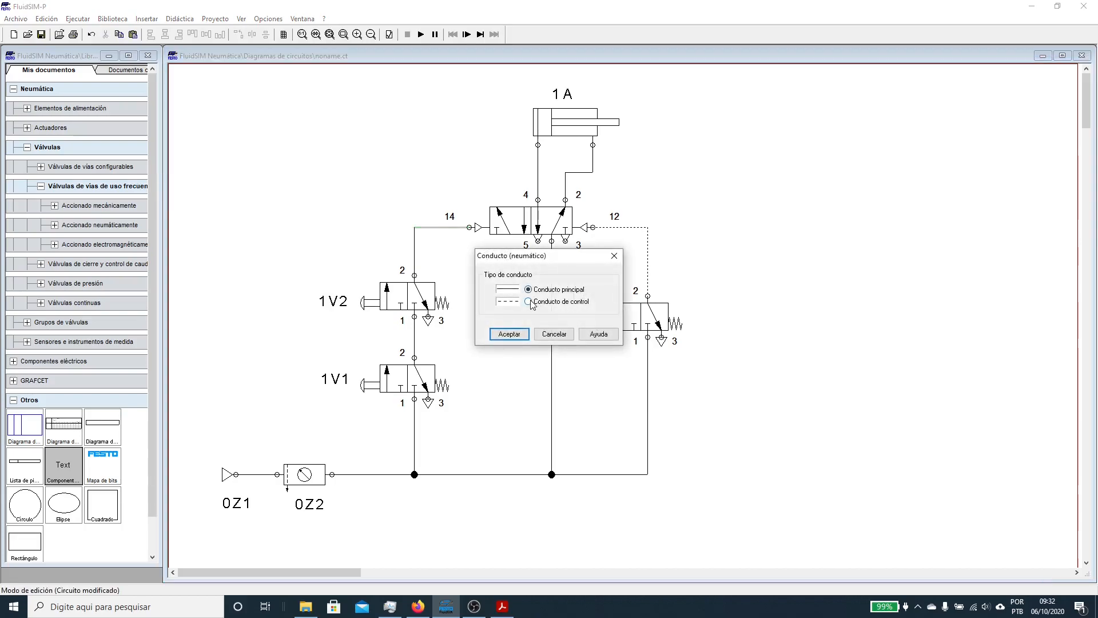
click(499, 334)
- Simulate the series circuit, hold 1V1 actuated alone to test the AND condition, and release it
click(421, 34)
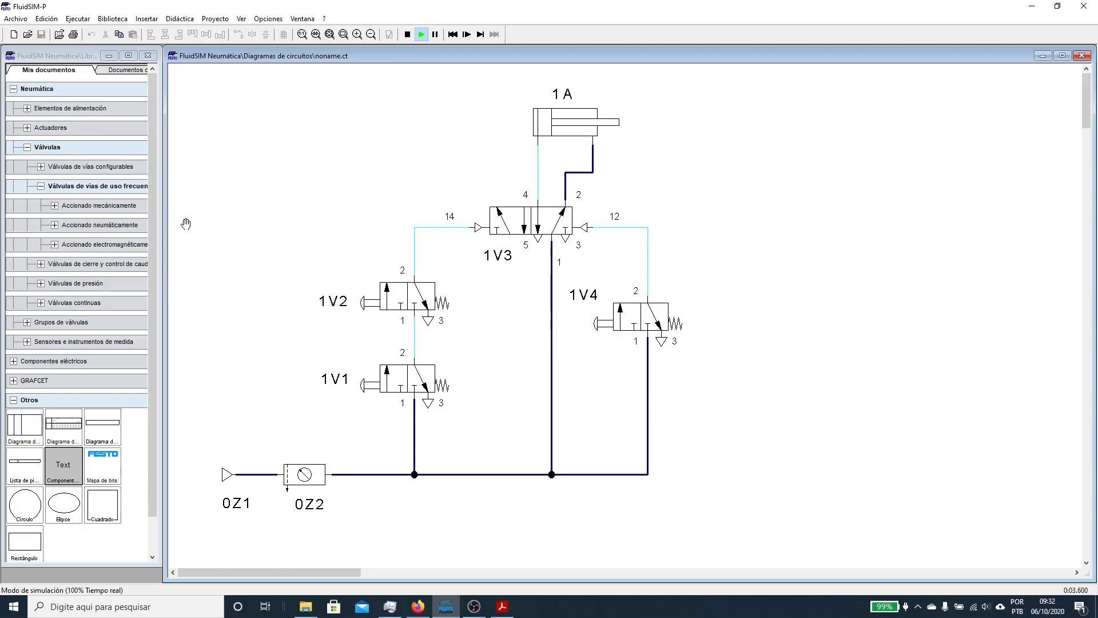
click(368, 383)
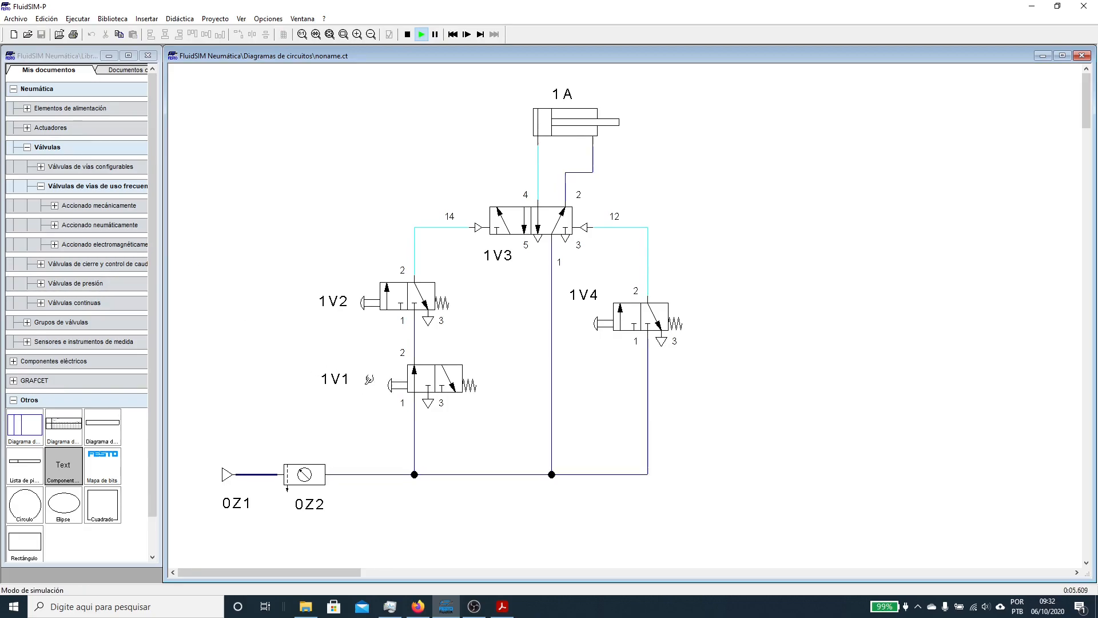
click(370, 380)
click(369, 379)
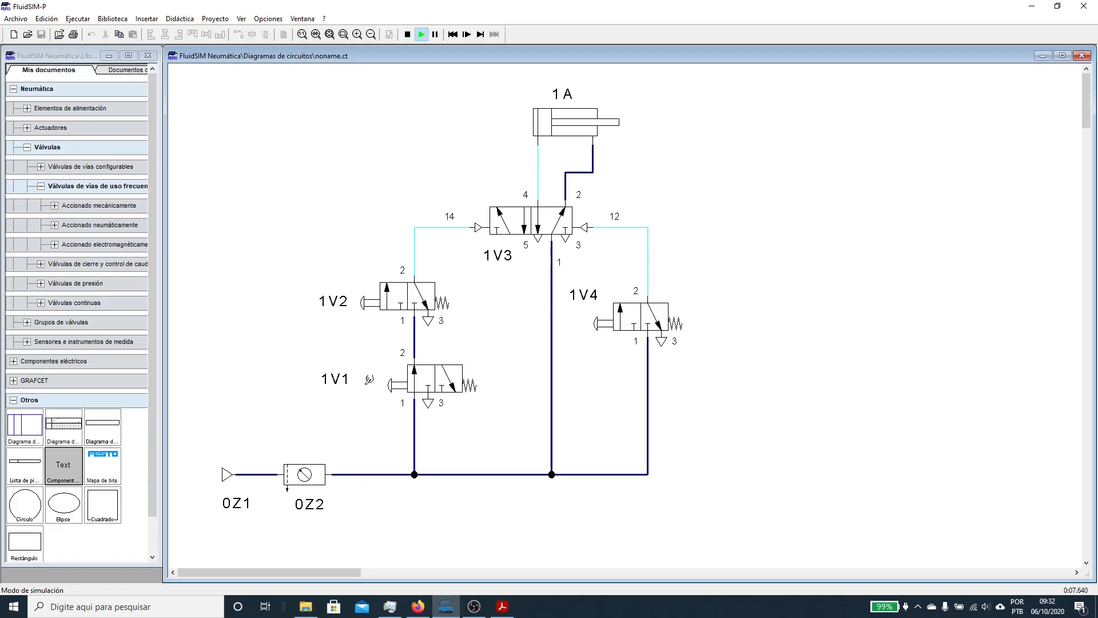
click(369, 380)
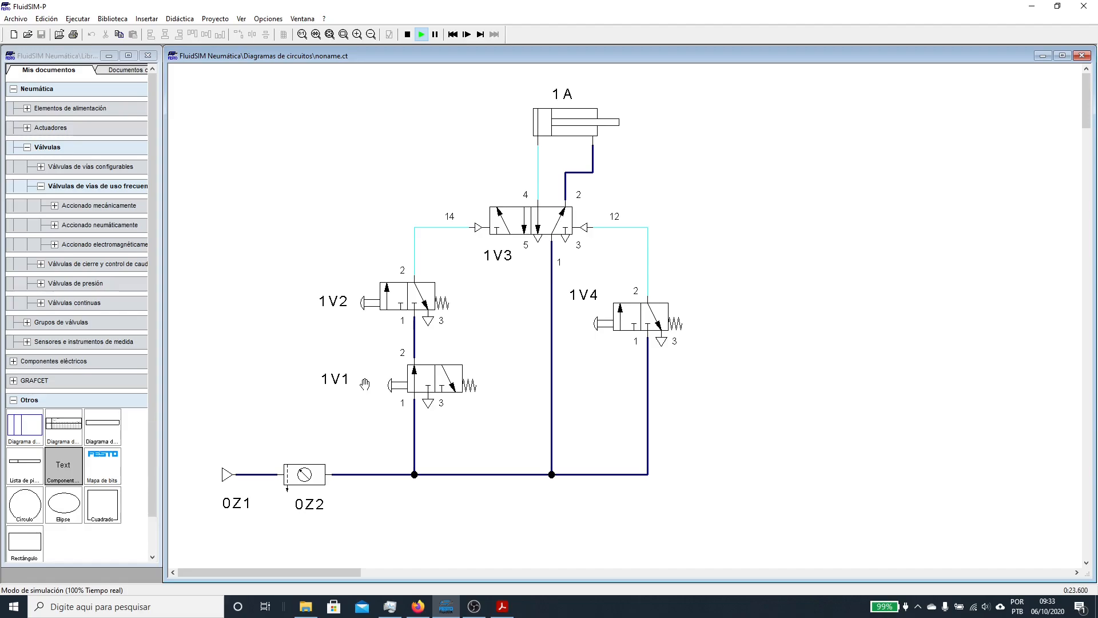
click(365, 384)
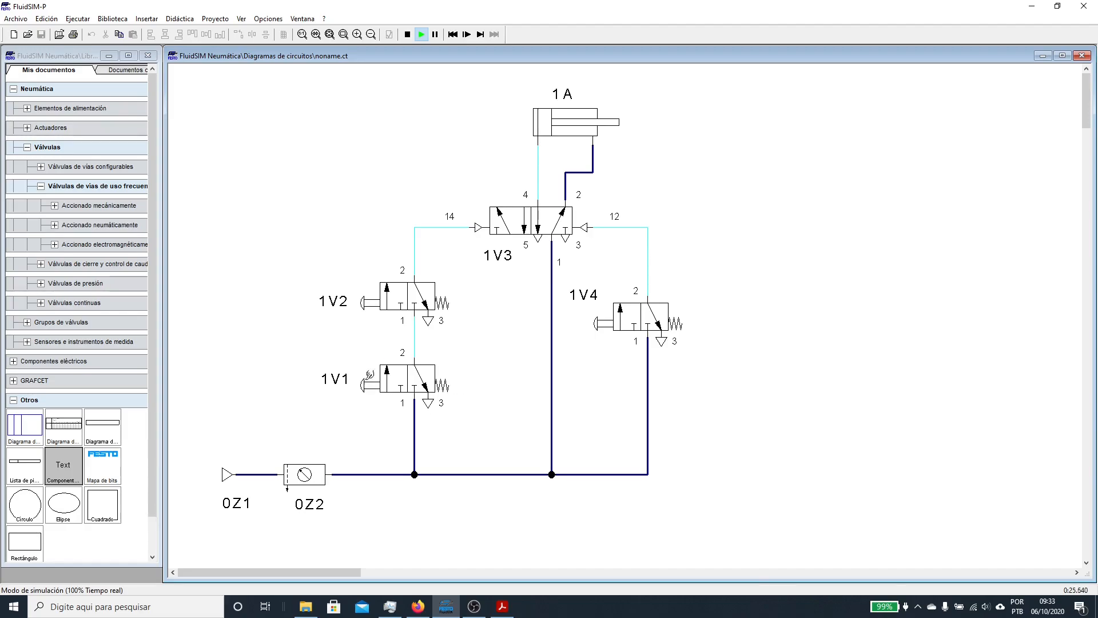
- Actuate 1V2 alone, hold it actuated, and actuate 1V1 as well to test the cylinder's advance
click(376, 296)
click(376, 296)
click(376, 296)
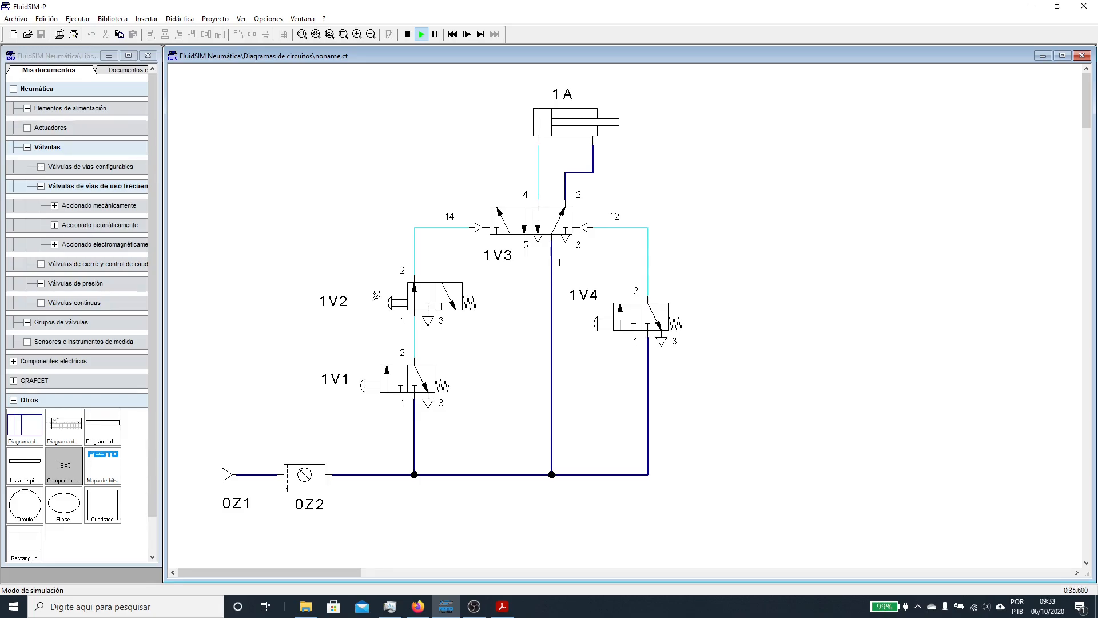
click(376, 296)
click(369, 384)
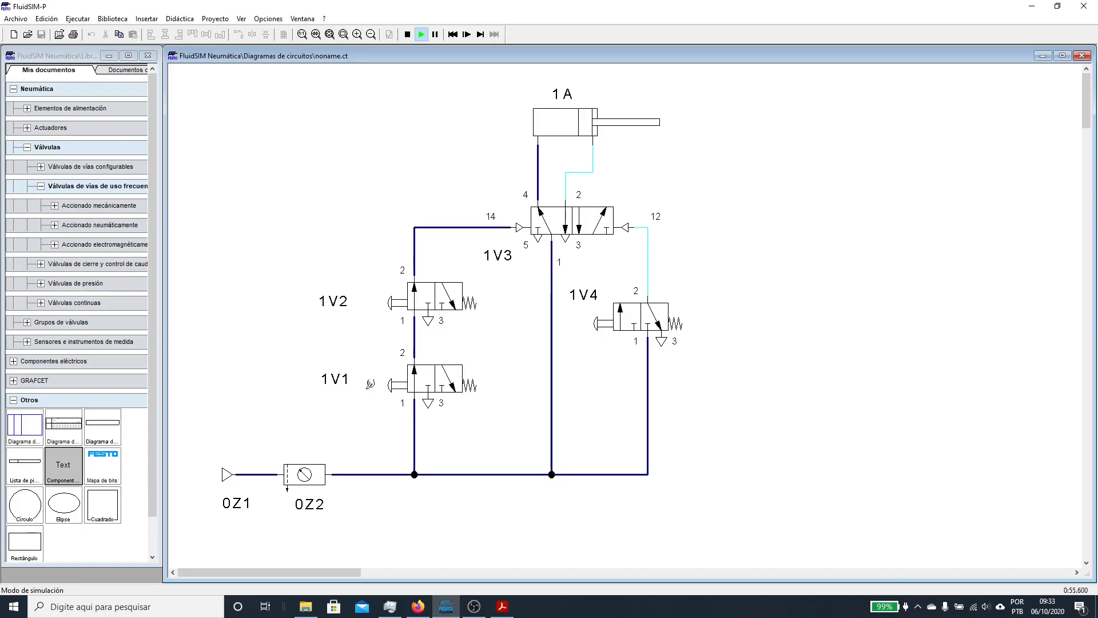
click(370, 384)
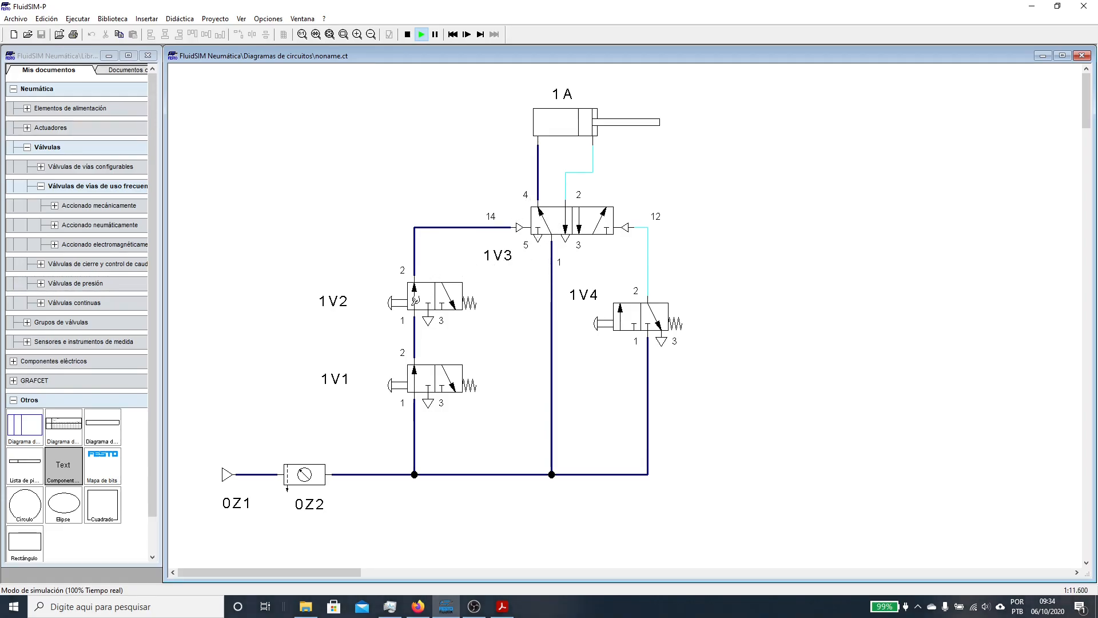
- Release 1V1 and 1V2, actuate 1V4 to test the cylinder's return, and stop the simulation
click(432, 370)
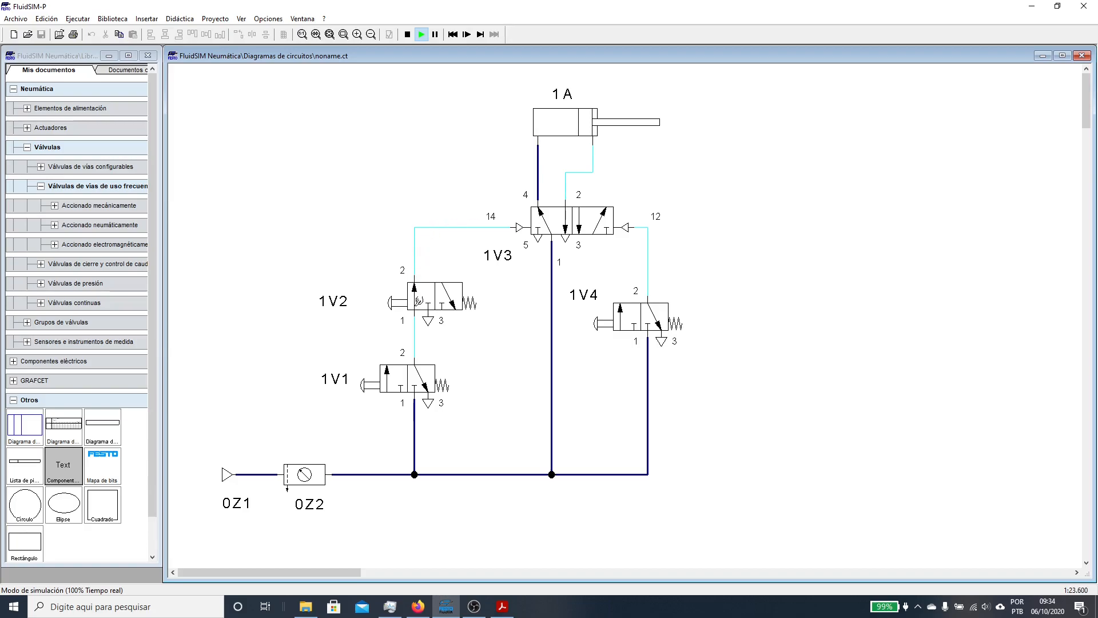
click(431, 293)
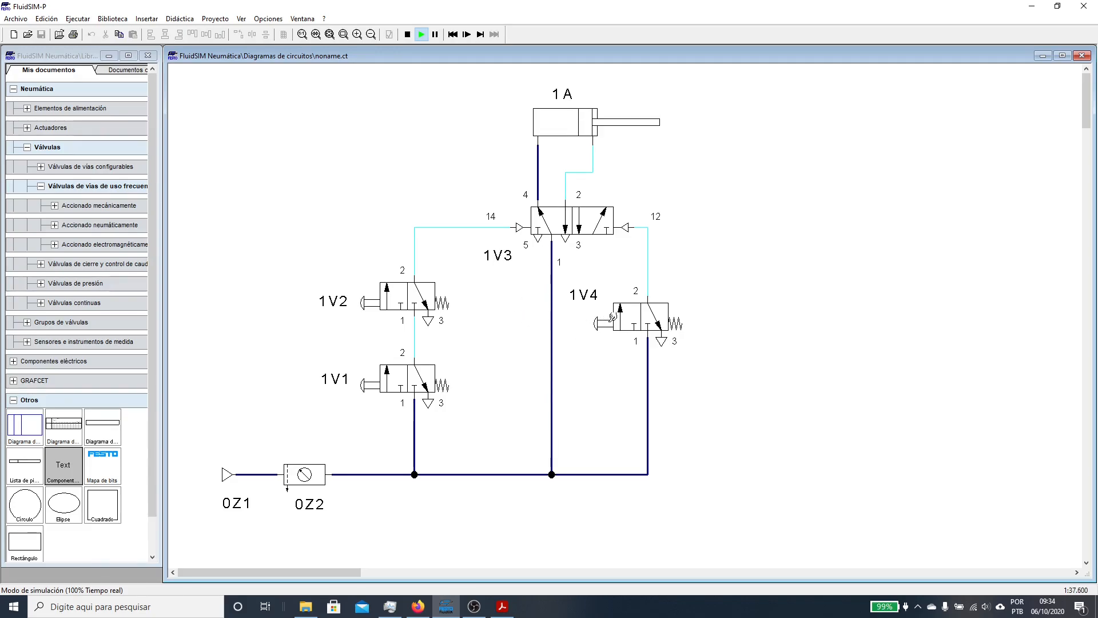
click(627, 316)
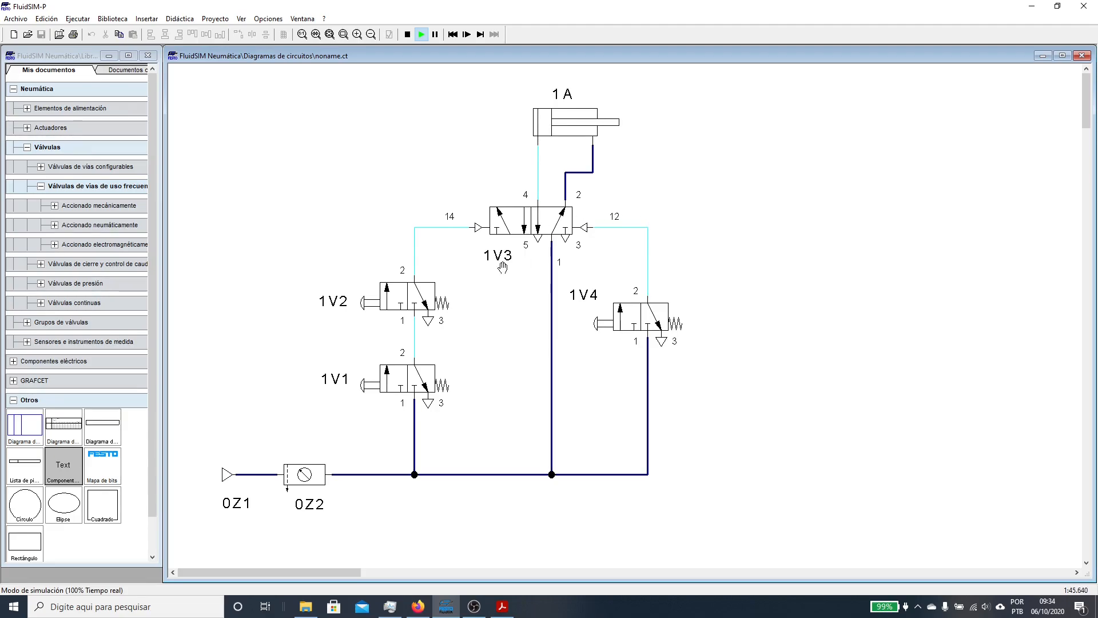
click(408, 33)
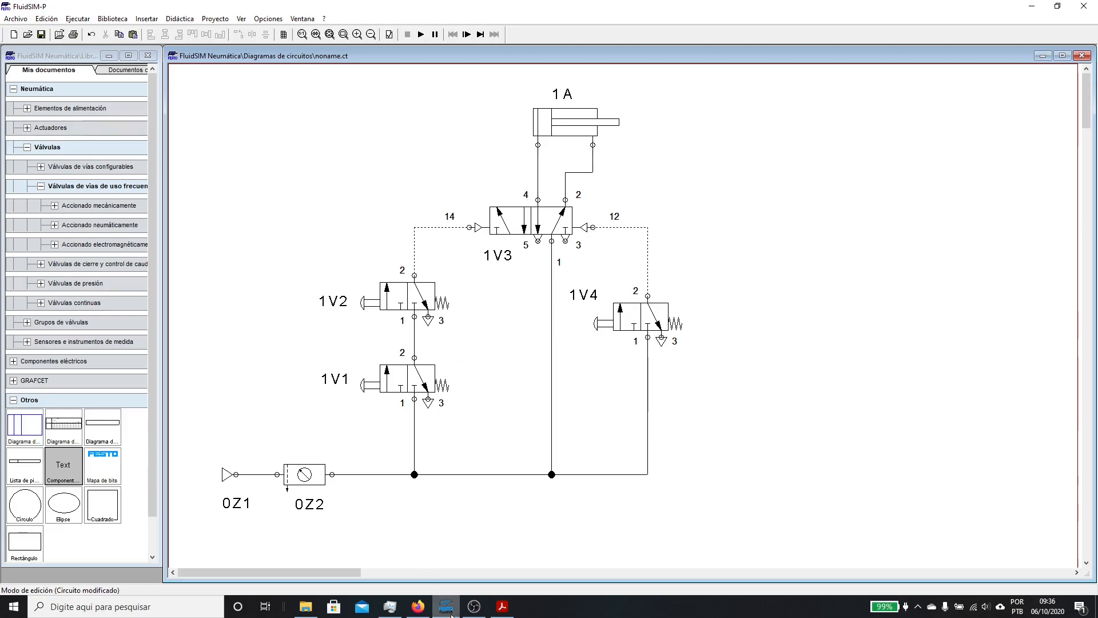
- Review the next exercises in the Adobe Acrobat Reader PDF, return to the FluidSIM circuit, and inspect cylinder 1A's parameters
mouse_move(450, 606)
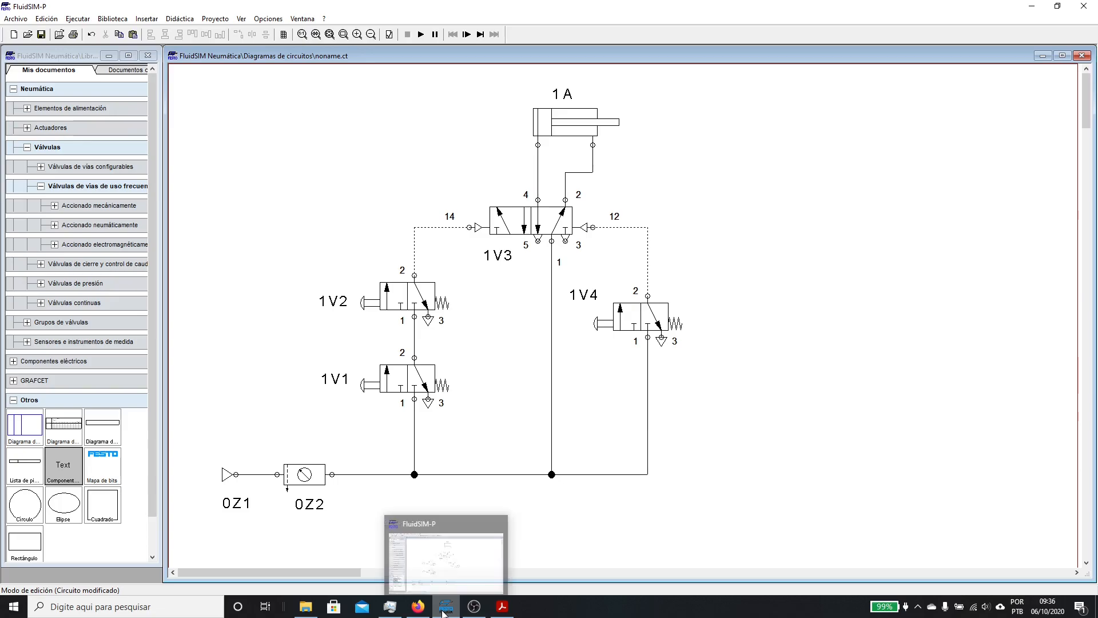
click(502, 607)
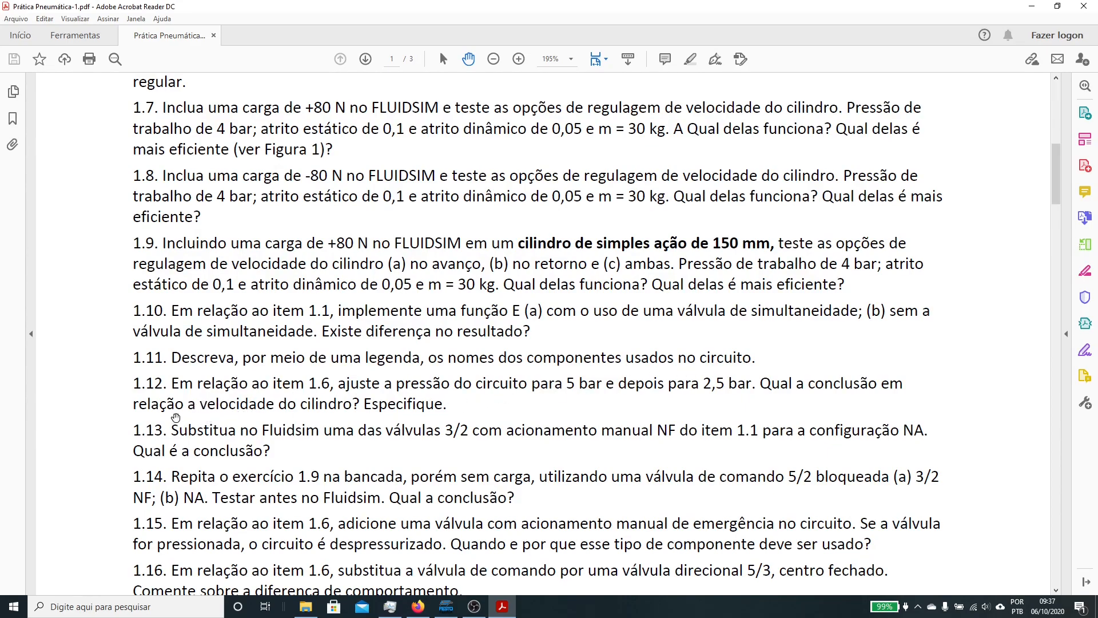
click(1033, 8)
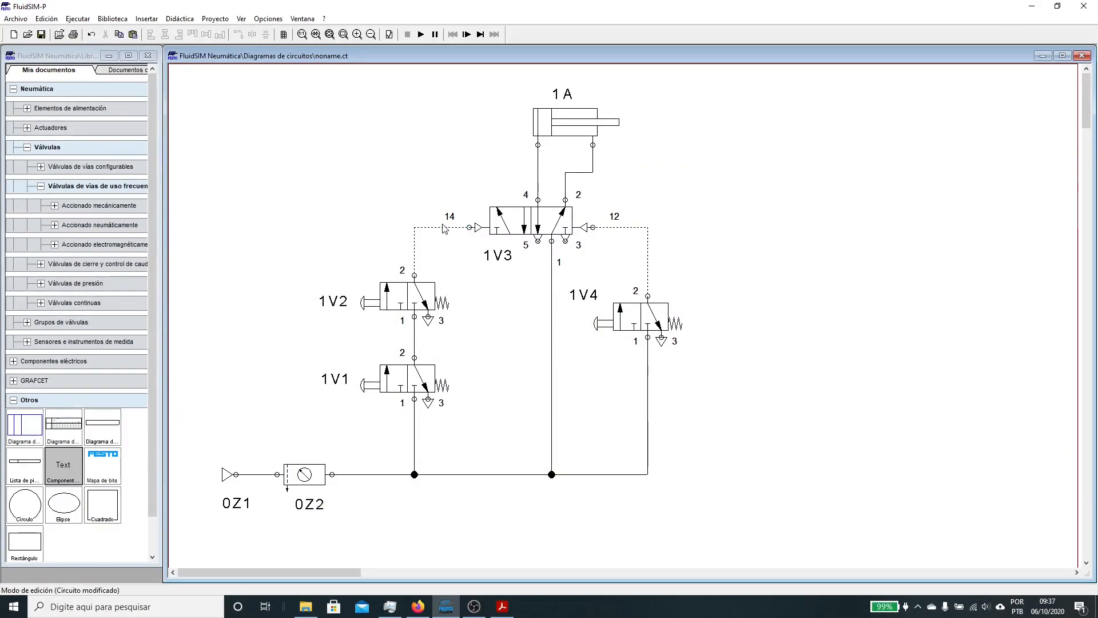
mouse_move(571, 133)
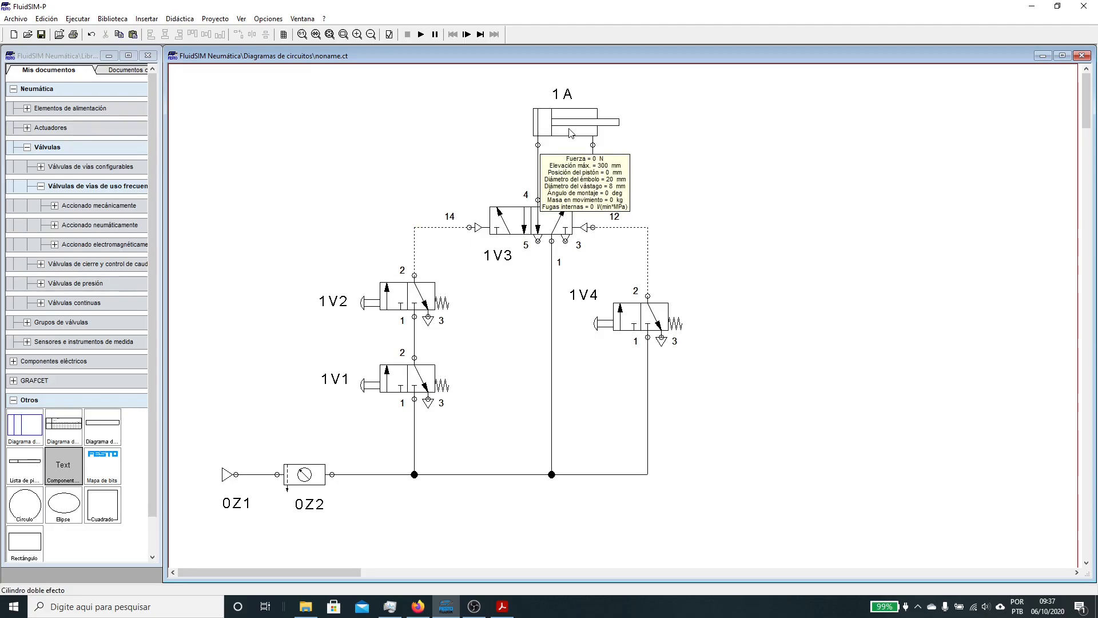
- Set a constant force of 80 N in the force profile of cylinder 1A
double_click(570, 131)
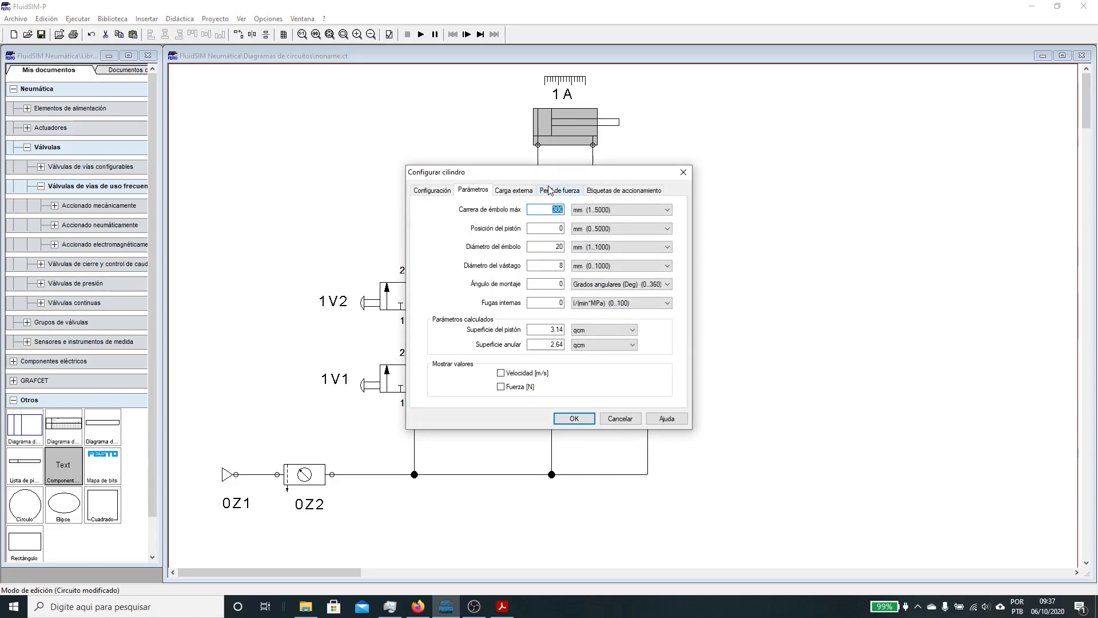
click(513, 191)
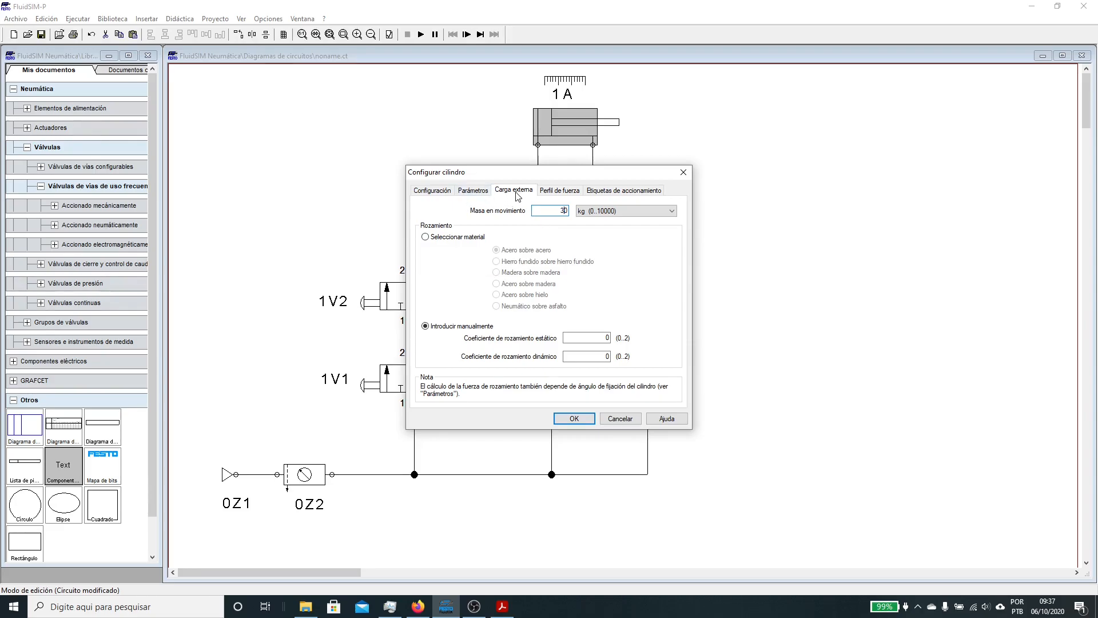
click(561, 193)
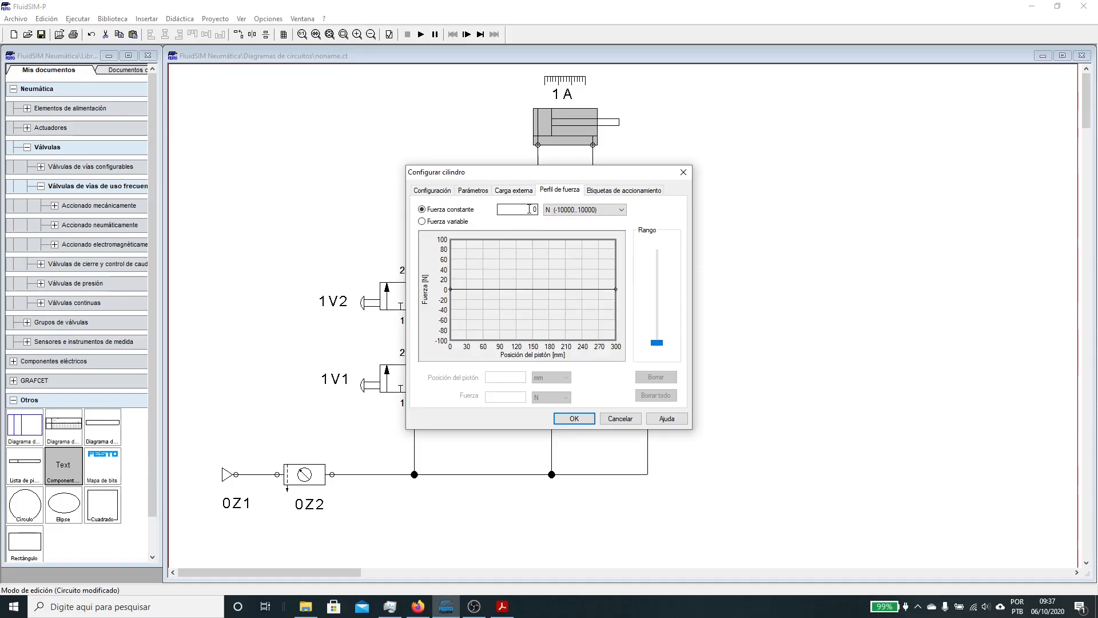
click(529, 209)
text(8)
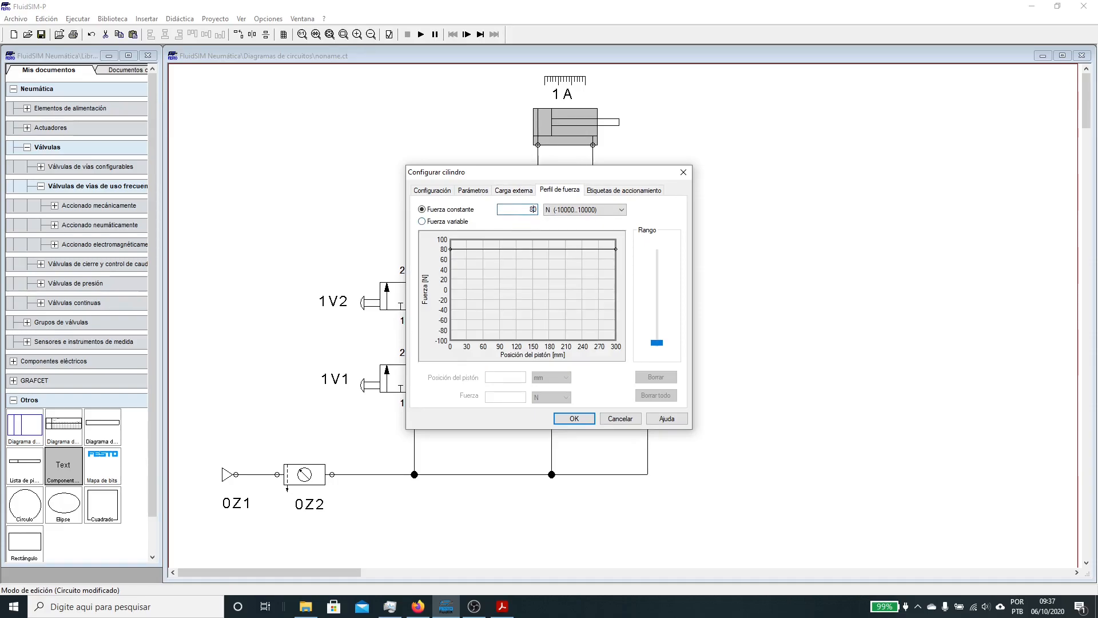
click(581, 420)
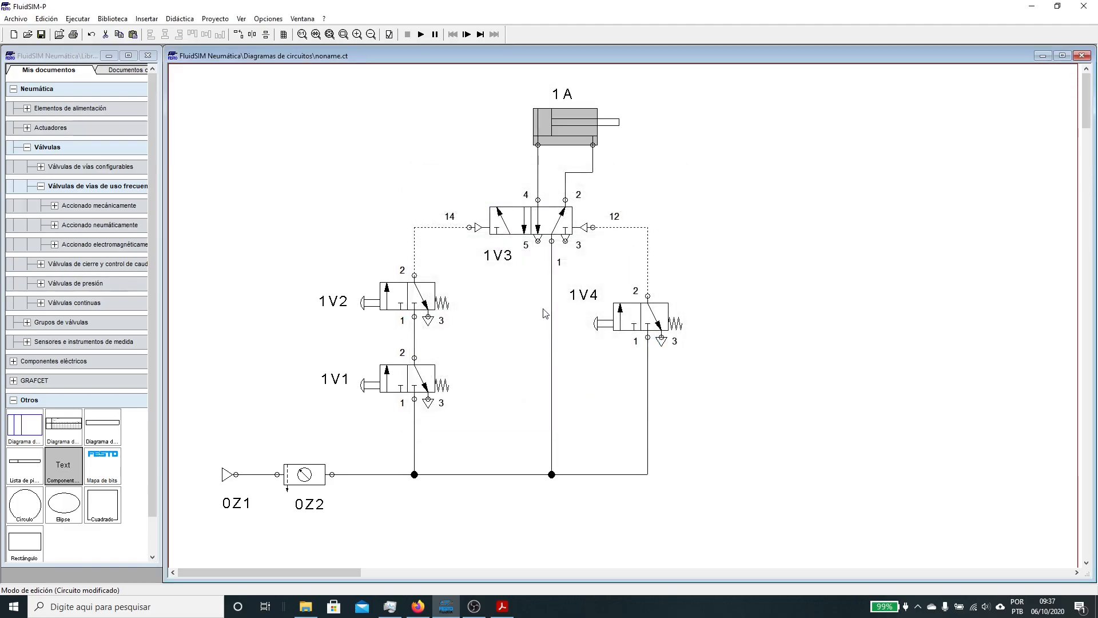
- Inspect cylinder 1A's parameters, including its piston diameter, and close the configuration
double_click(561, 119)
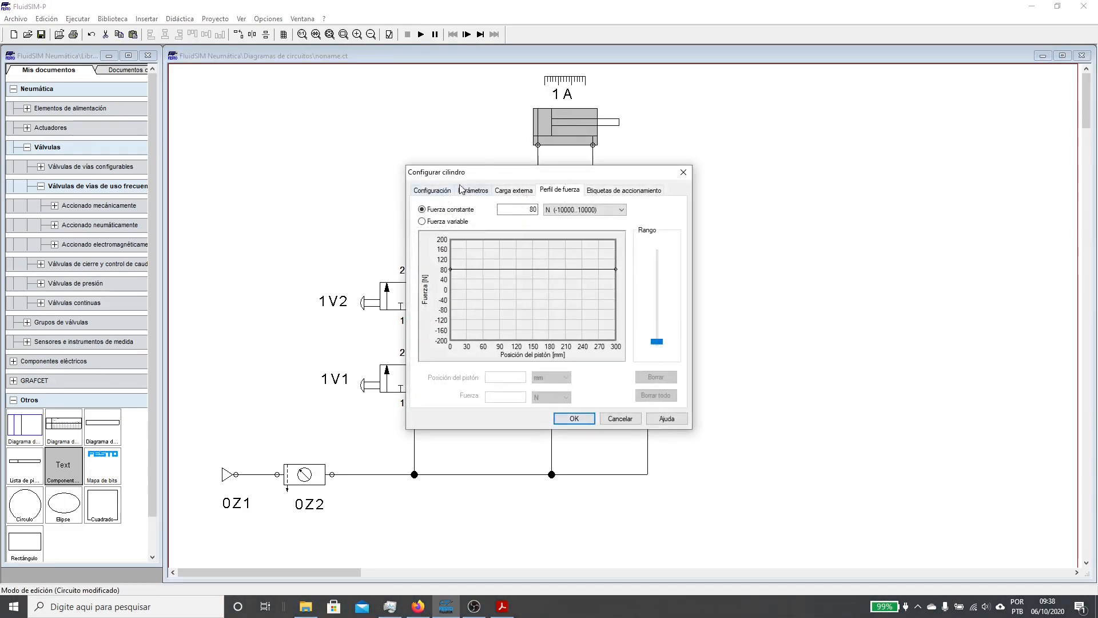
click(471, 190)
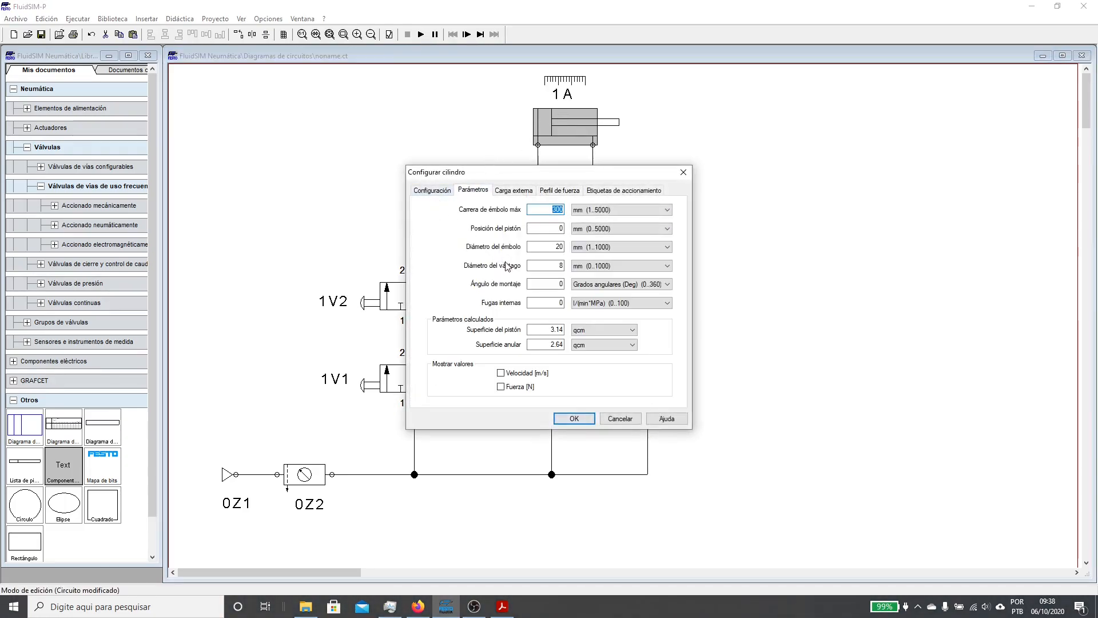
click(537, 247)
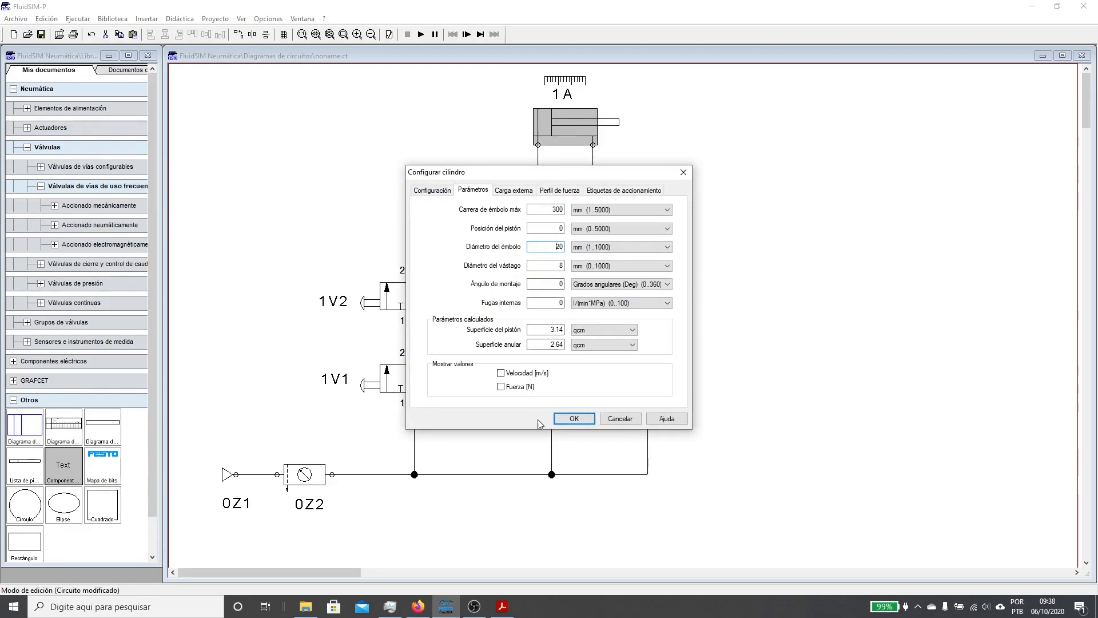
click(574, 419)
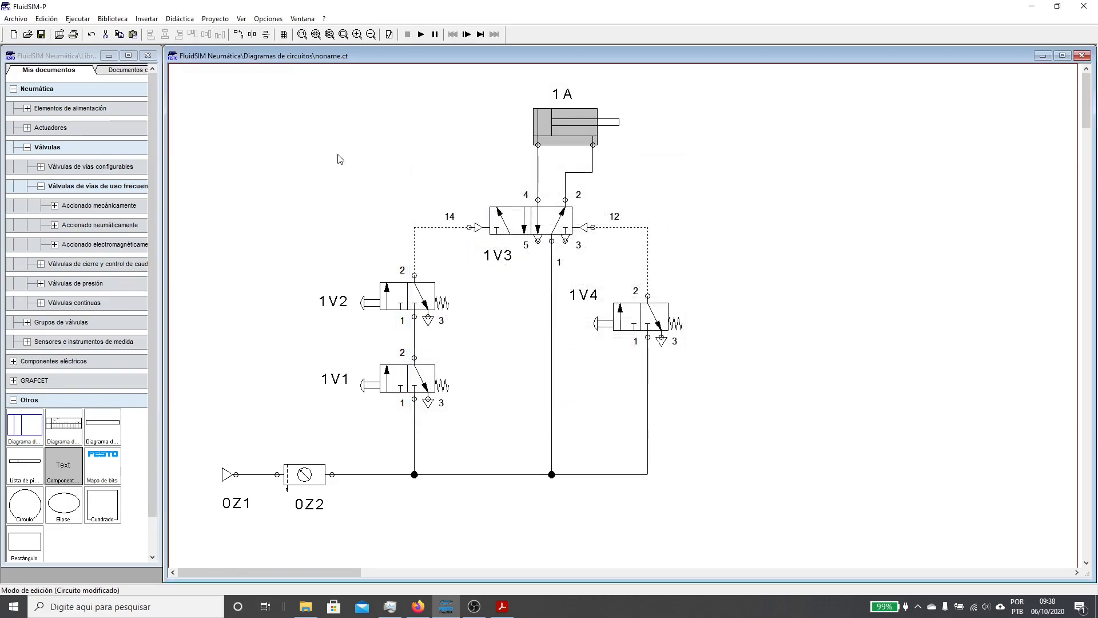
- Simulate the circuit with 1V1 held actuated, cycle the cylinder with 1V2 and 1V4, and release 1V1
click(421, 34)
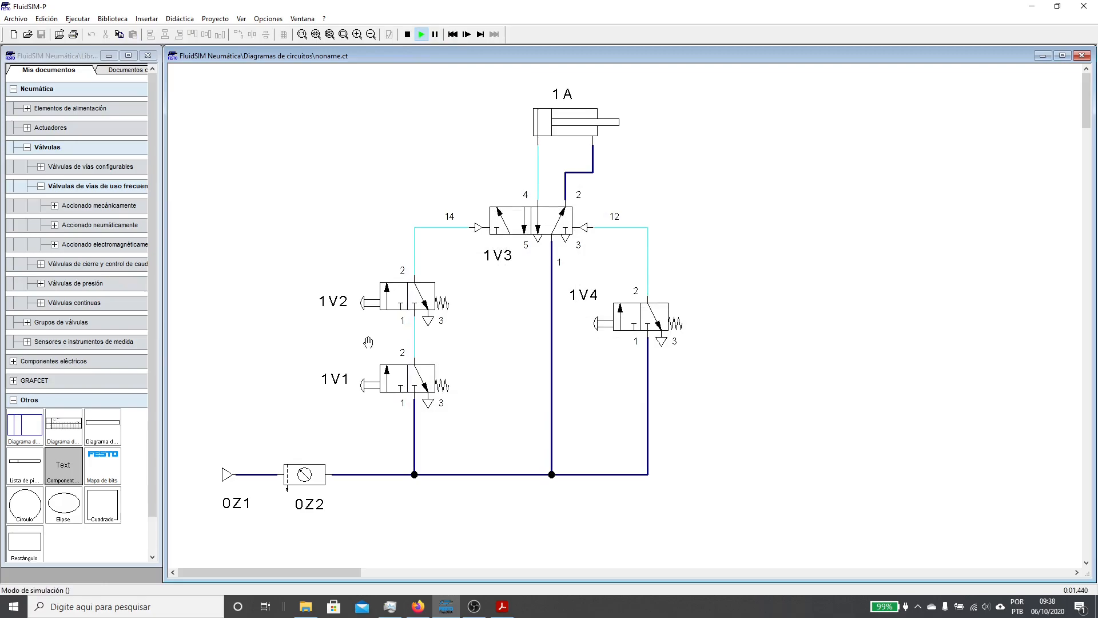
click(395, 378)
click(412, 297)
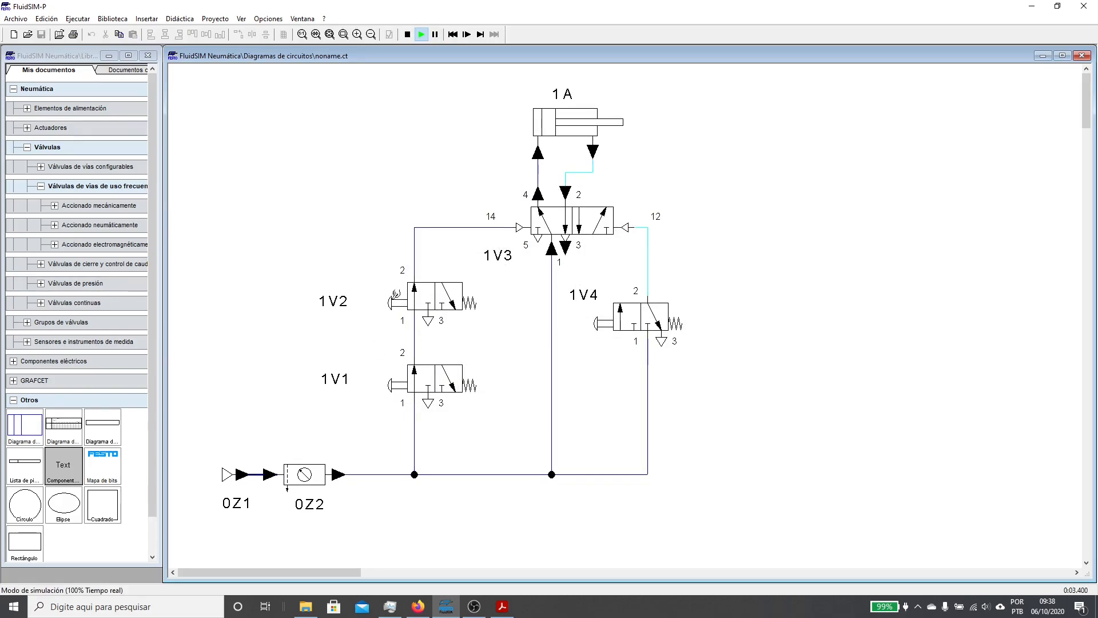
click(622, 319)
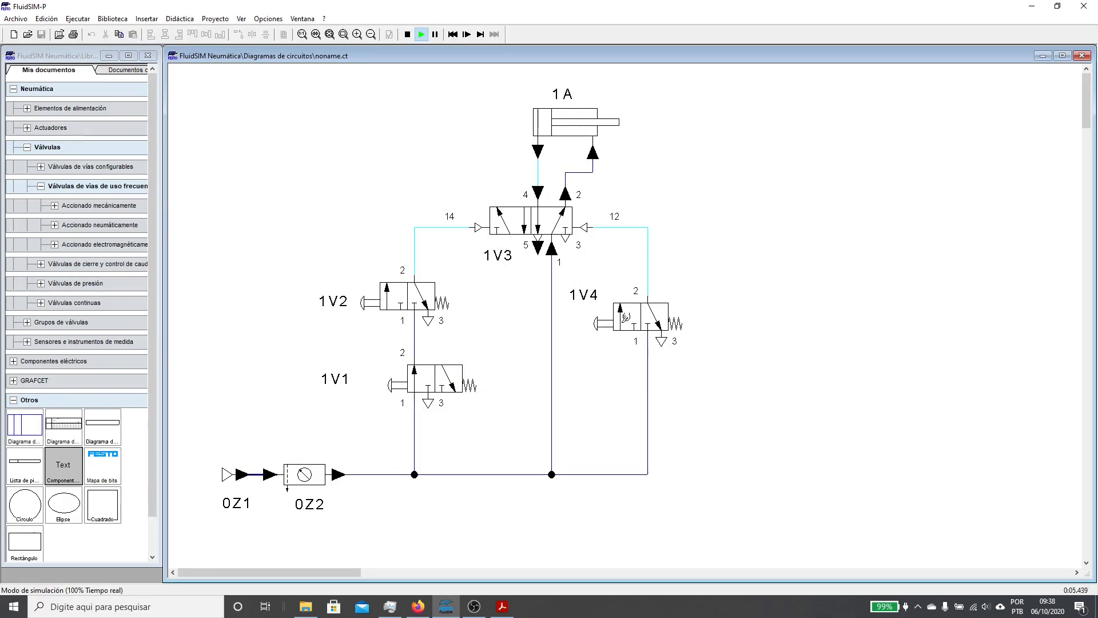
click(373, 306)
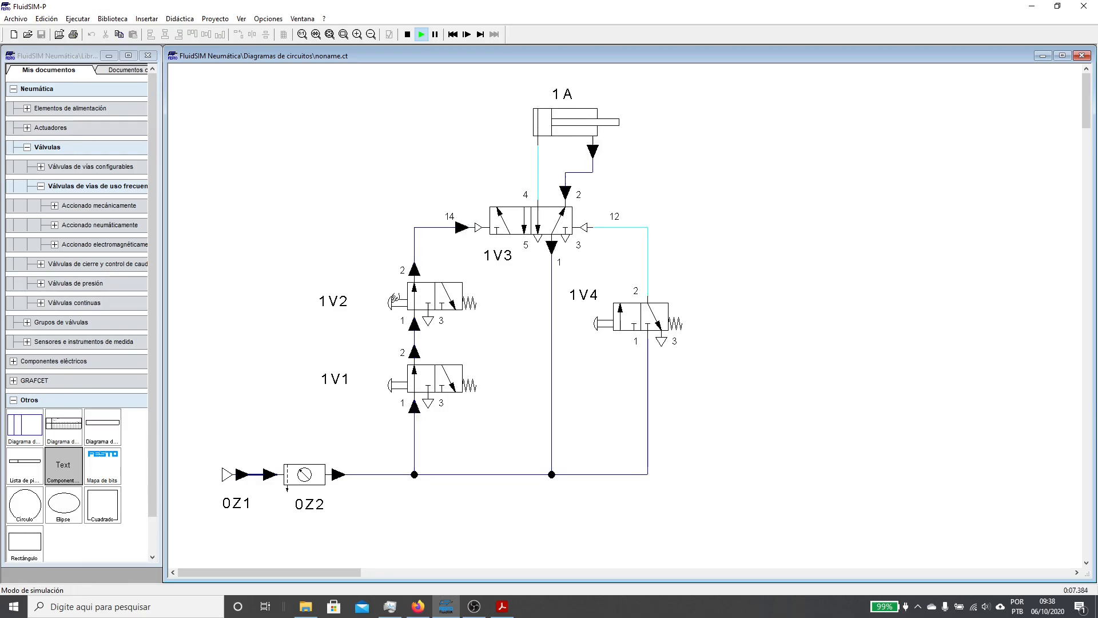
click(601, 323)
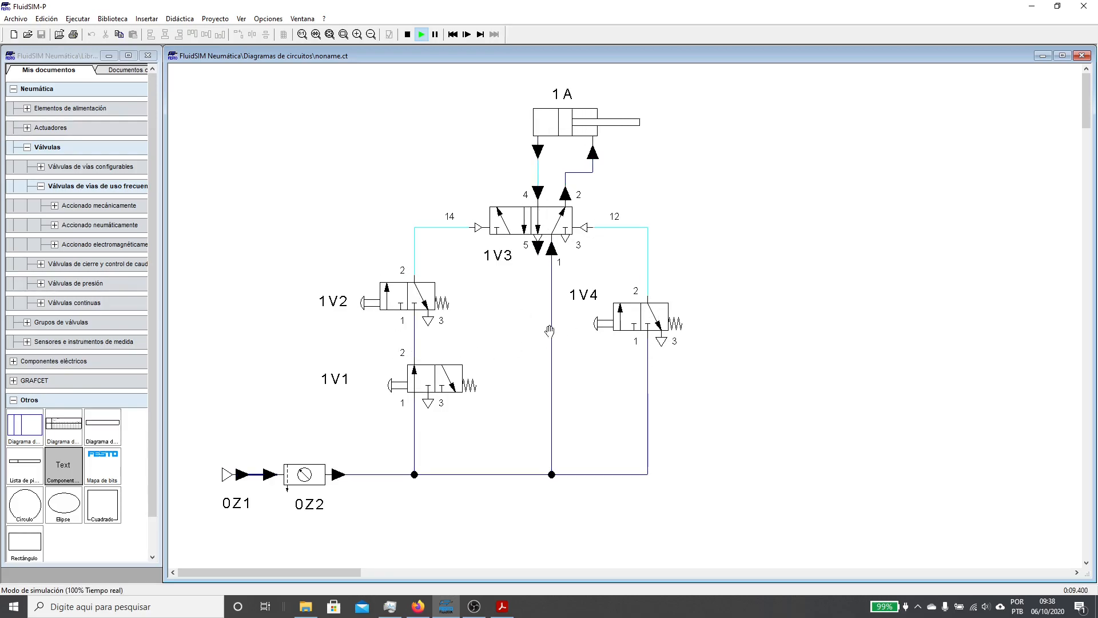
click(403, 304)
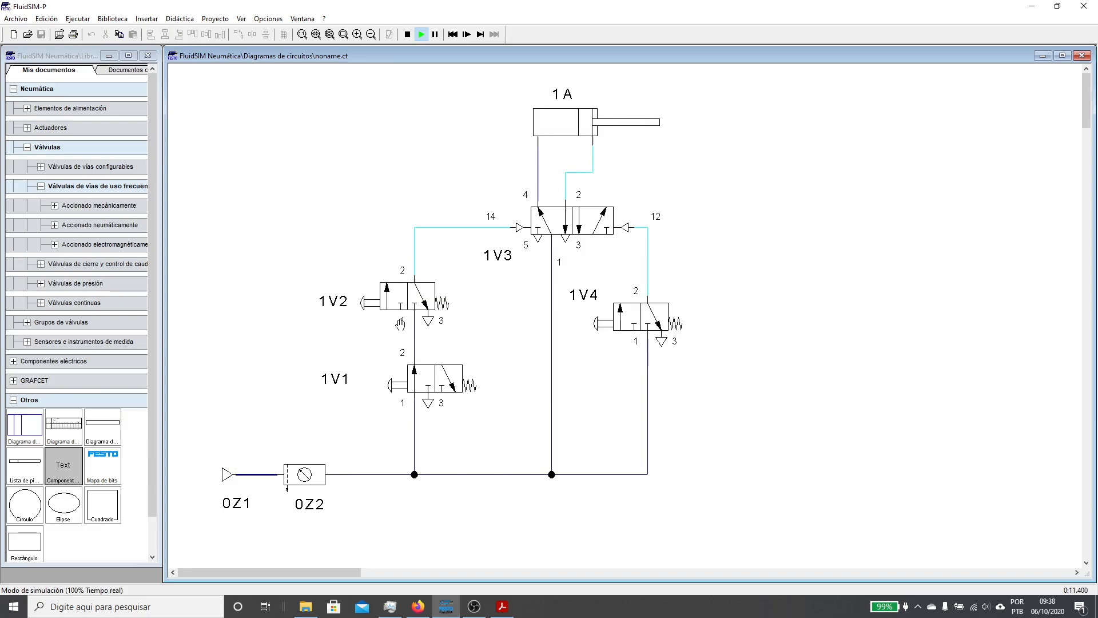
click(621, 316)
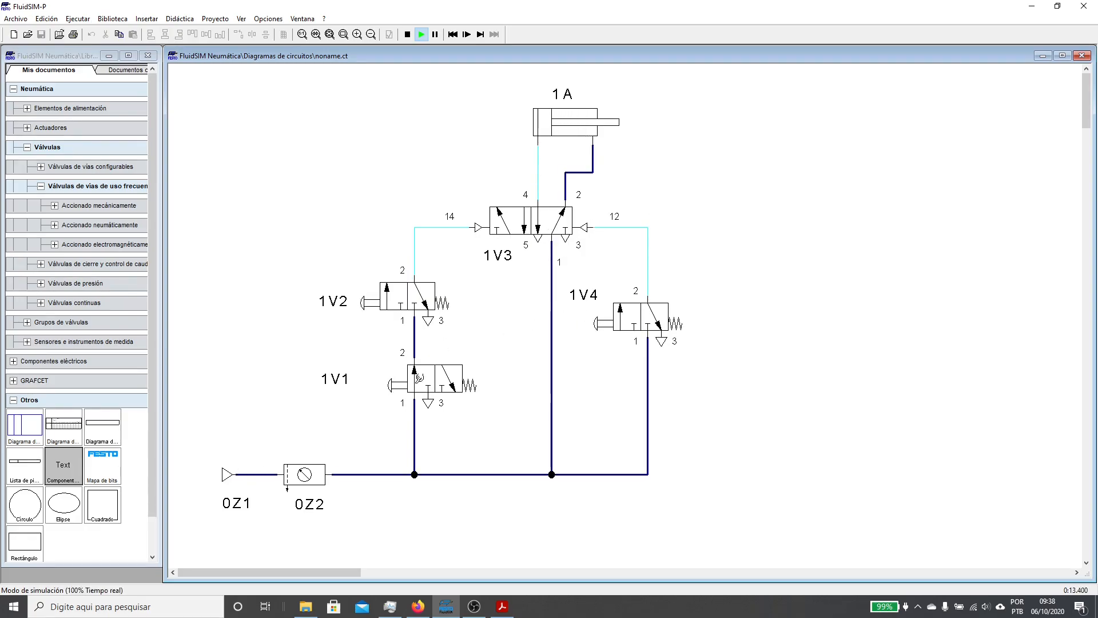
click(419, 379)
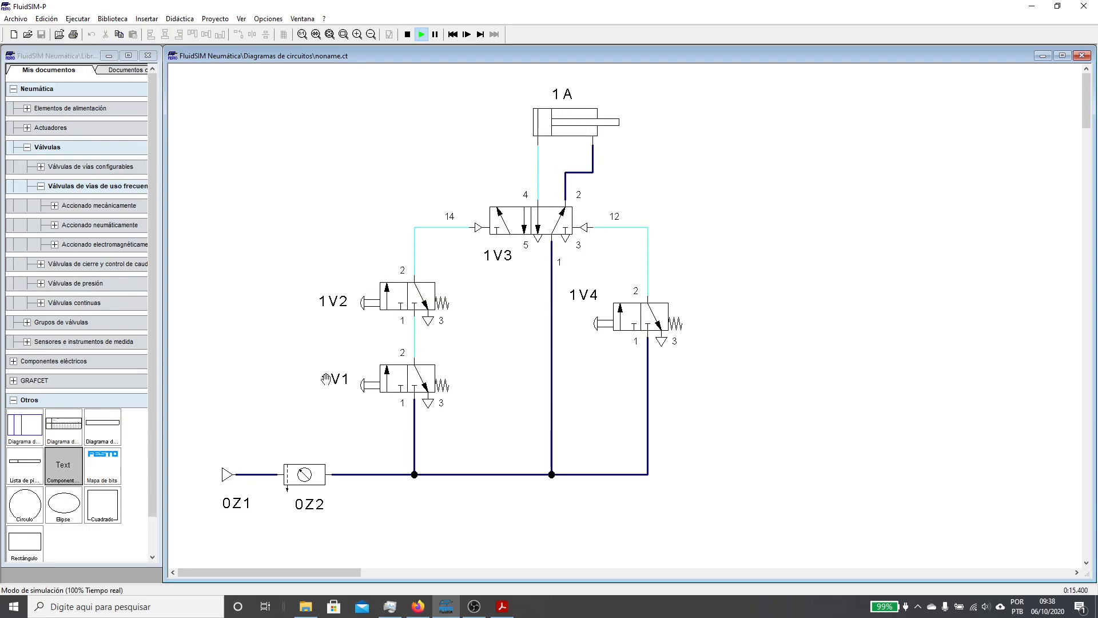
- Check service unit 0Z2's nominal pressure, hold 1V1 actuated, and cycle the cylinder with 1V2 and 1V4
click(314, 478)
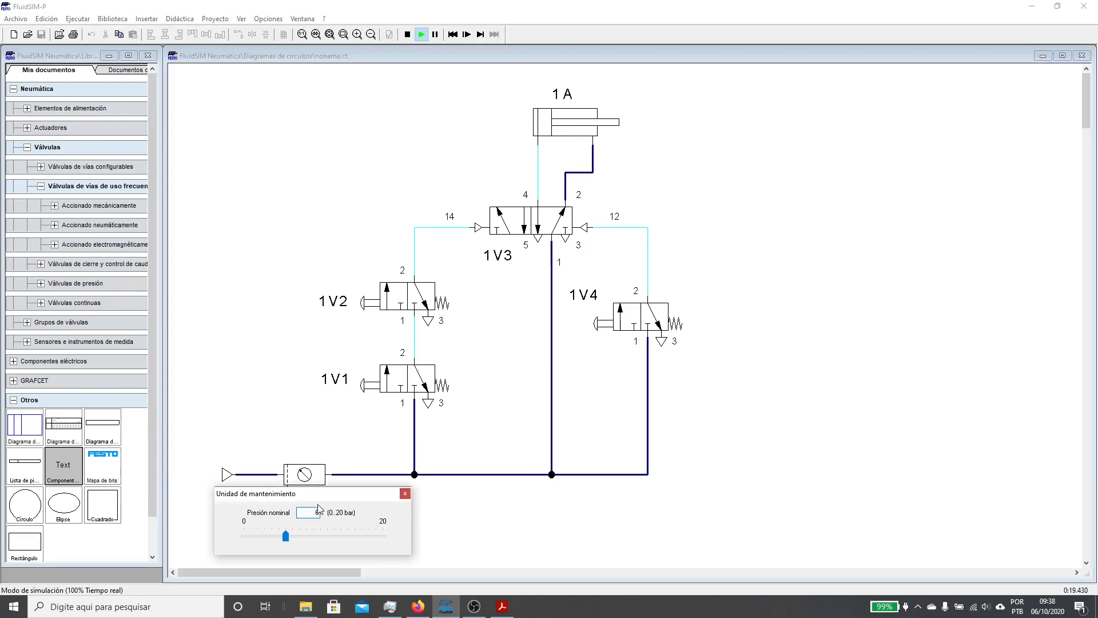
click(275, 455)
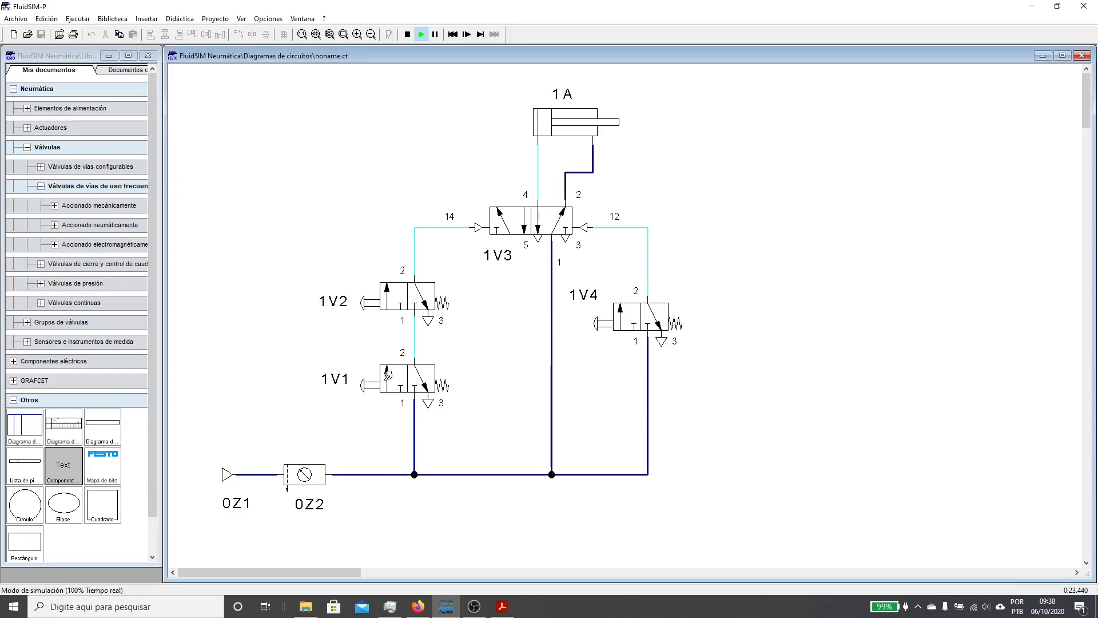
click(390, 368)
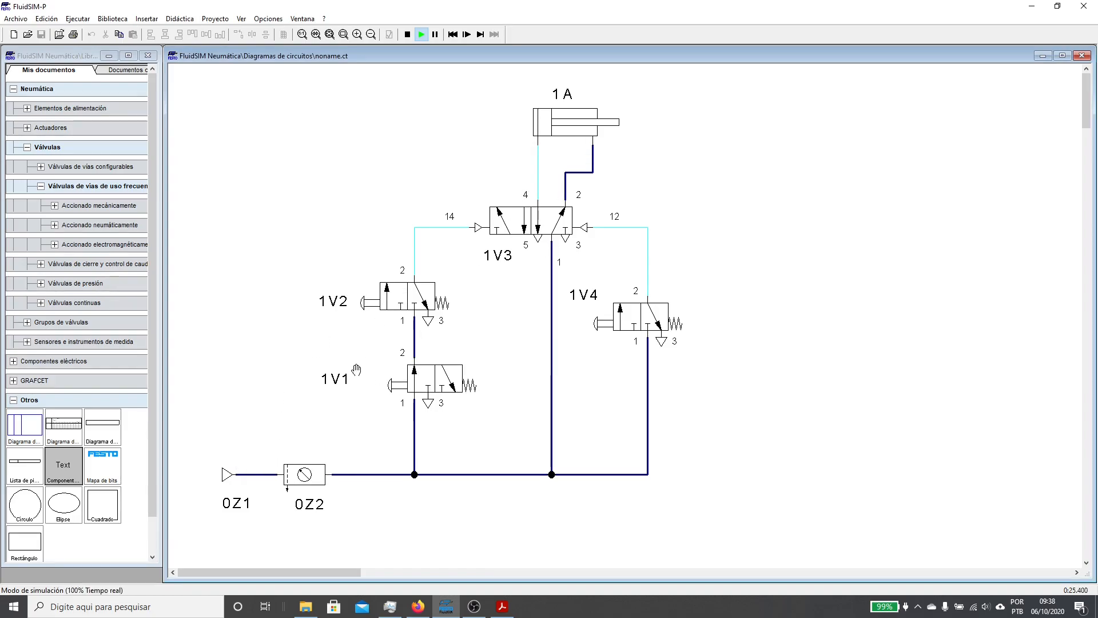
click(383, 300)
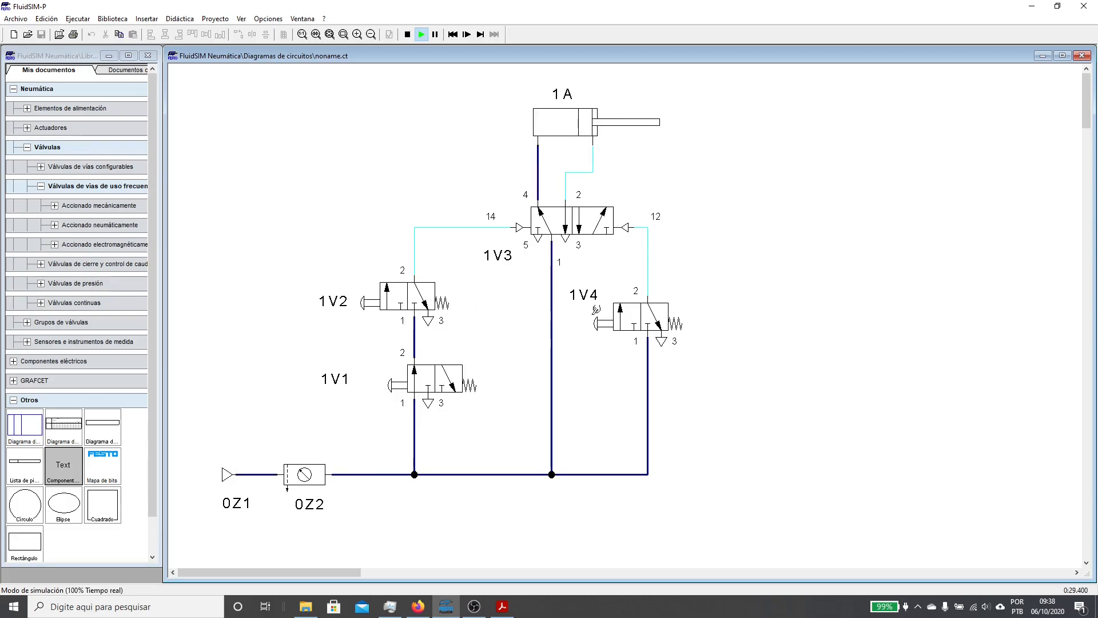
click(625, 311)
click(398, 296)
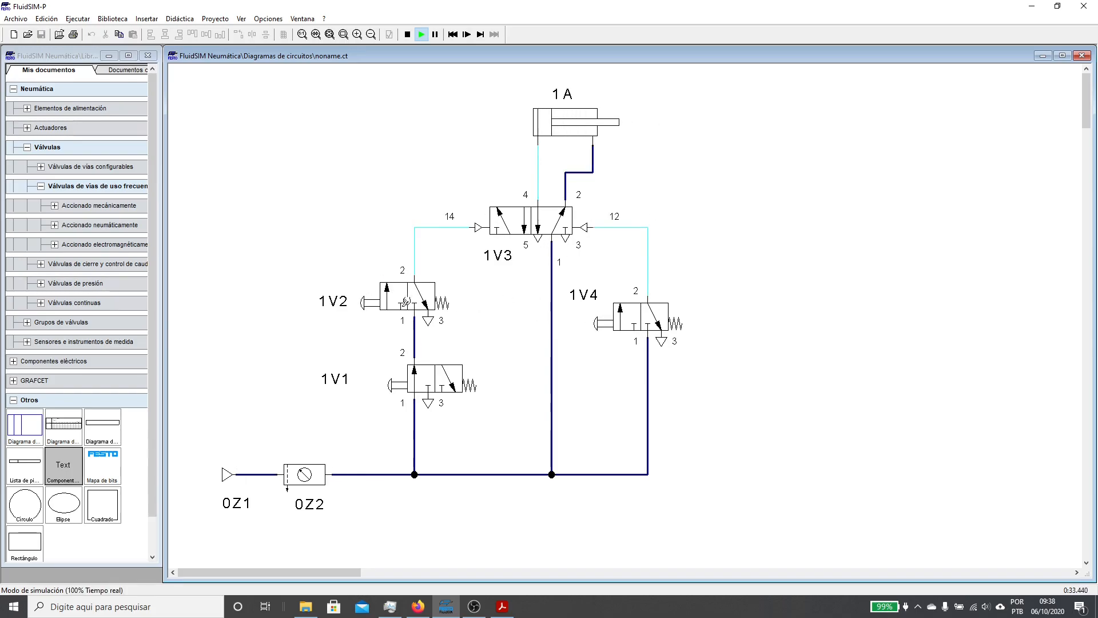
click(424, 297)
click(615, 319)
- Set the nominal pressure of service unit 0Z2 to 2.5 bar and stop the simulation
click(311, 480)
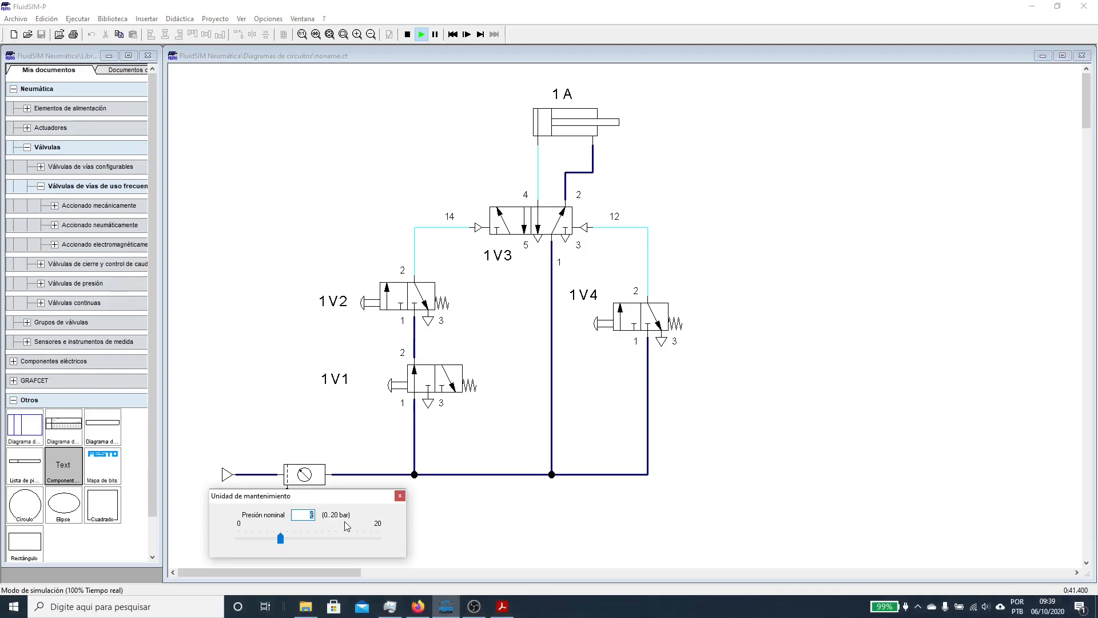
text(2.5)
key(Return)
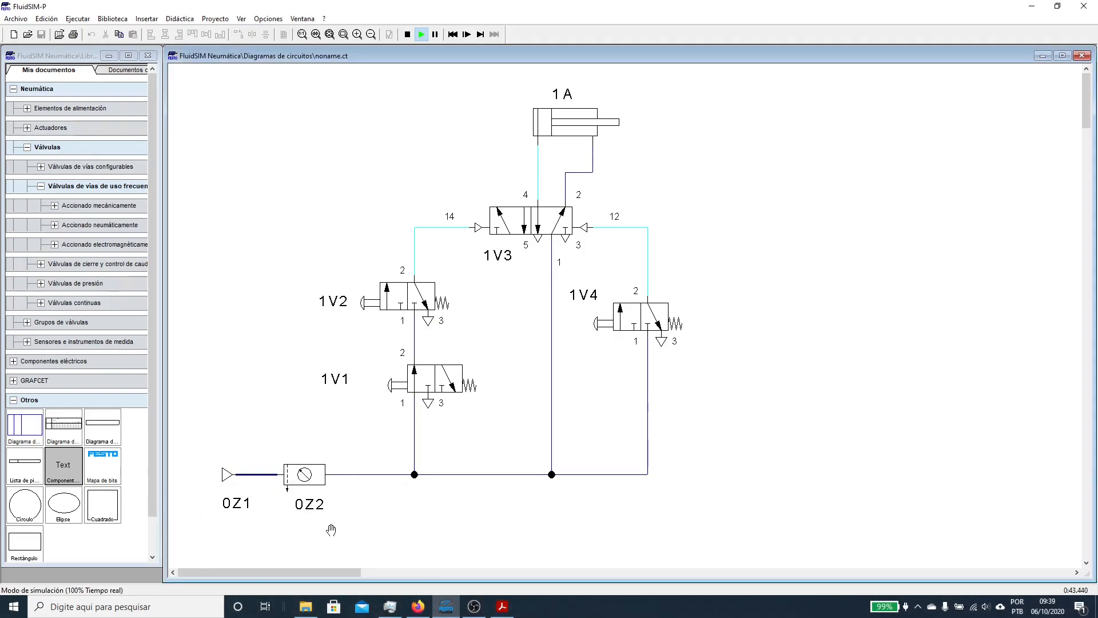
click(408, 34)
- Place a pressure gauge on the main supply line between the branches to 1V1 and 1V3
click(41, 187)
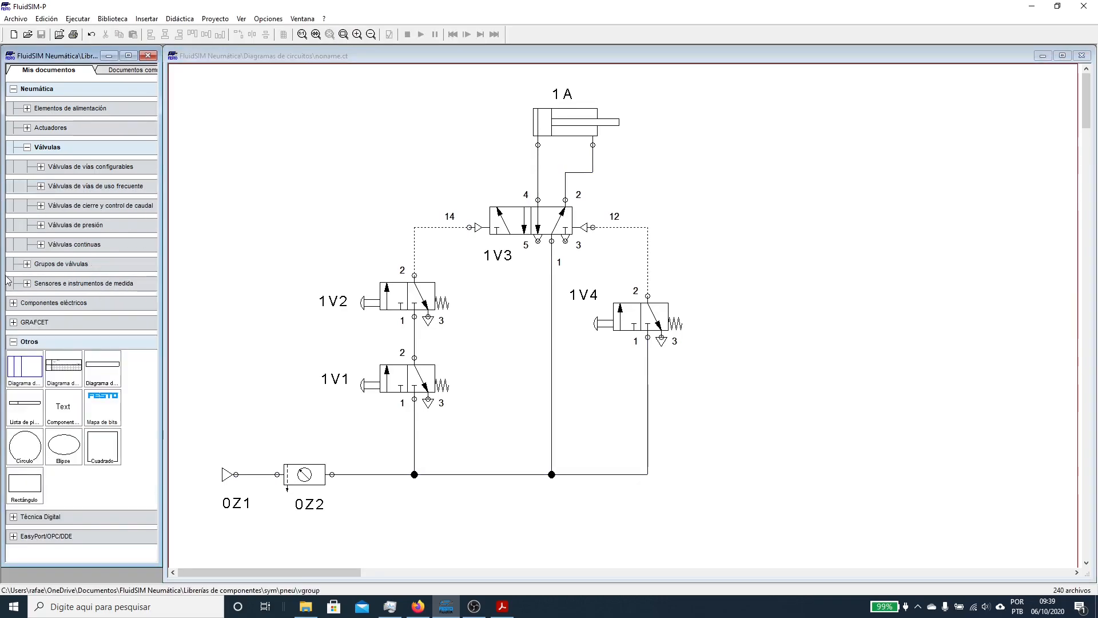
click(29, 284)
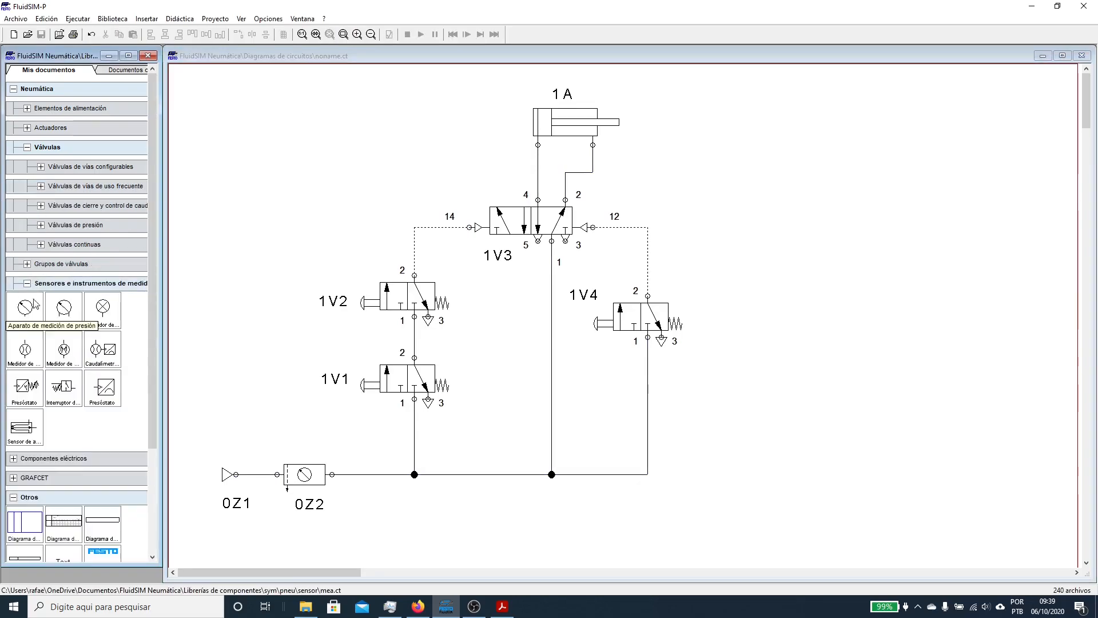
drag(25, 323, 470, 474)
- Simulate the circuit, hold 1V1 actuated, and actuate 1V2 repeatedly to test the loaded cylinder's advance at 2.5 bar
click(421, 34)
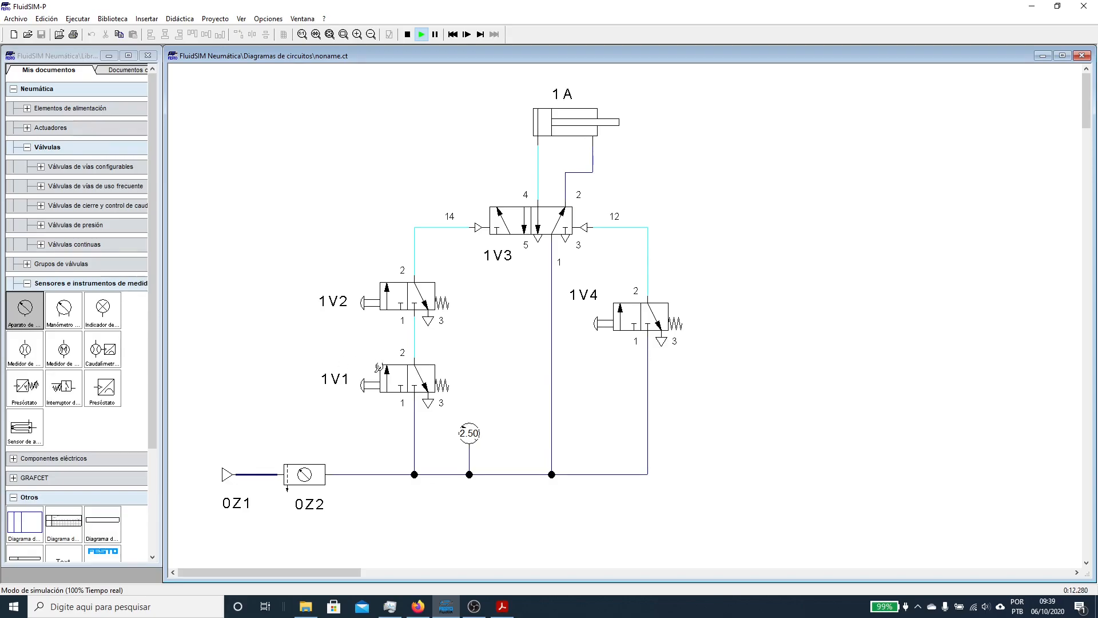
click(374, 373)
click(385, 299)
click(401, 295)
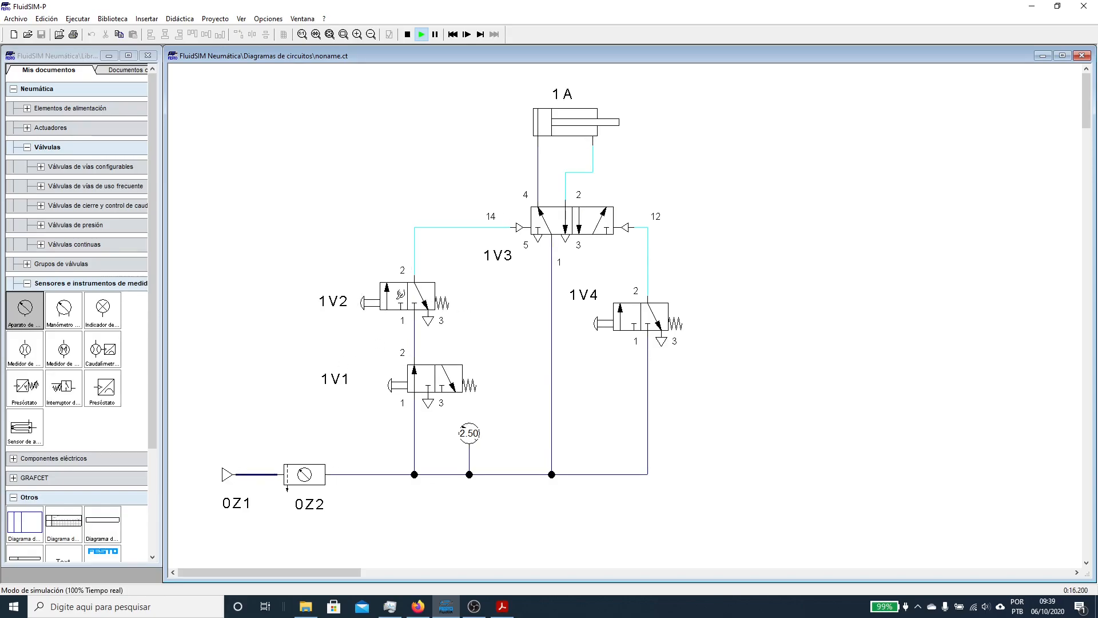
click(401, 295)
click(400, 295)
click(399, 295)
click(399, 295)
click(396, 295)
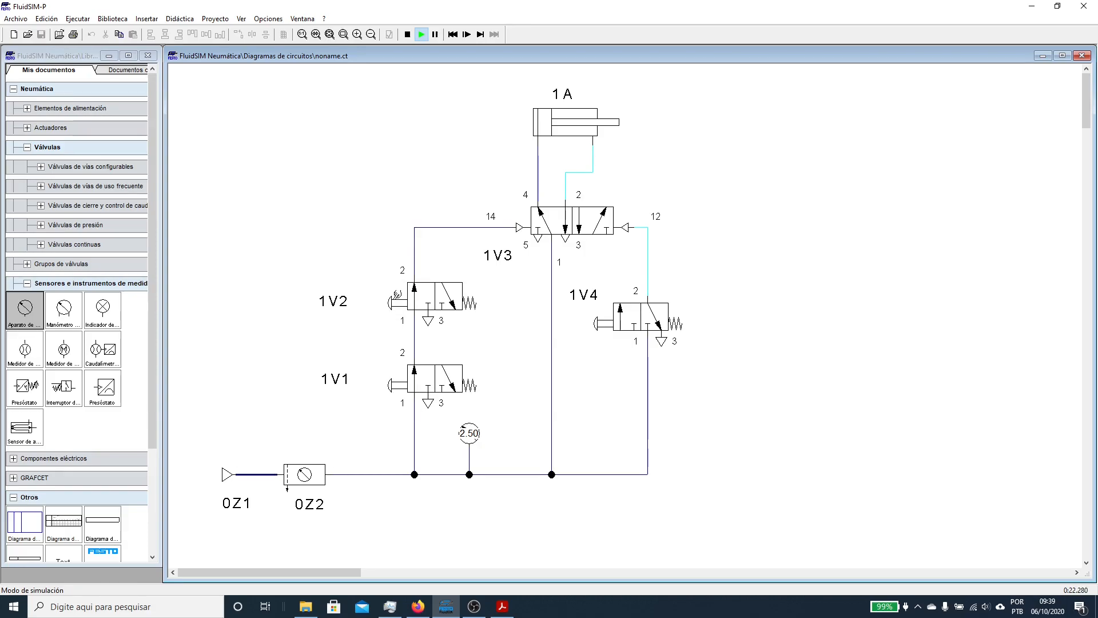
click(396, 295)
click(396, 295)
click(396, 295)
click(396, 295)
click(397, 296)
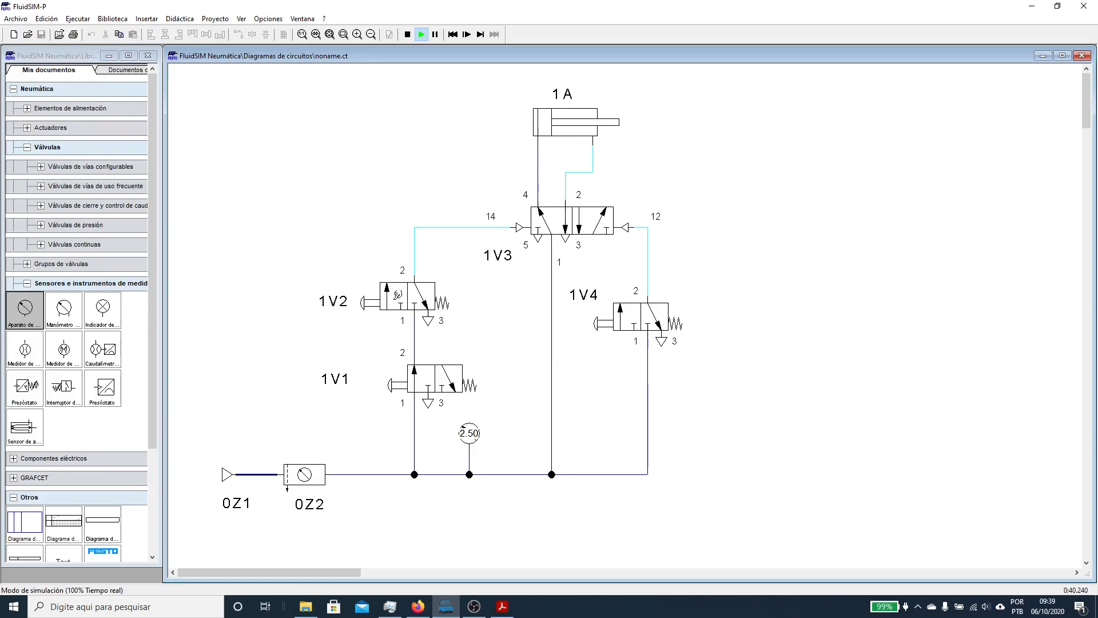
click(394, 296)
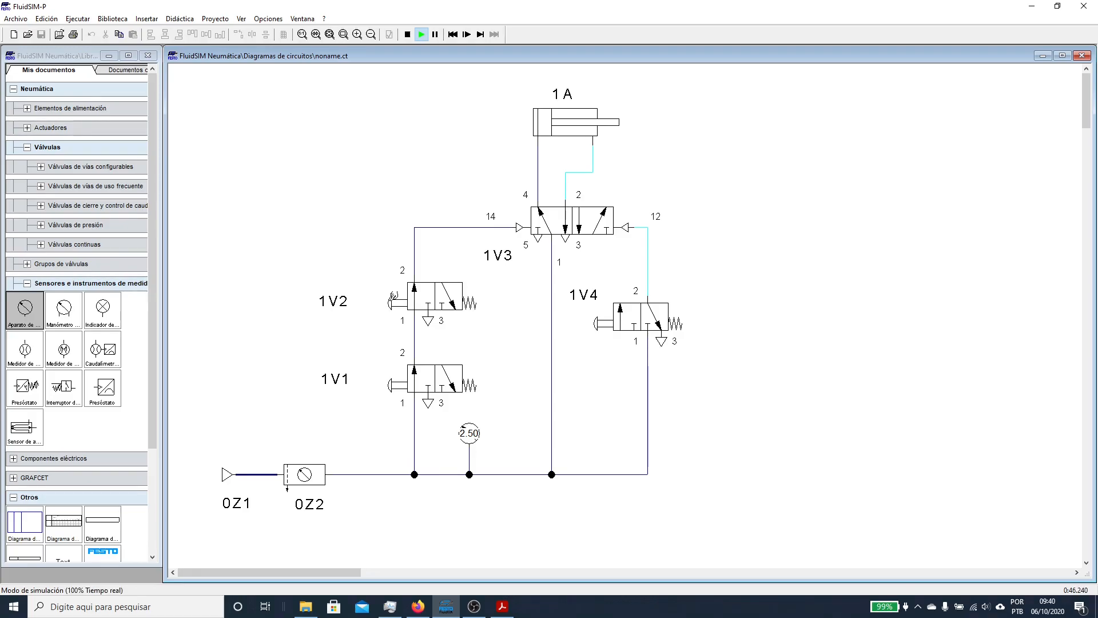
- Set 0Z2's nominal pressure to 3 bar and test the cylinder's return with 1V4 and its advance with 1V2
click(301, 484)
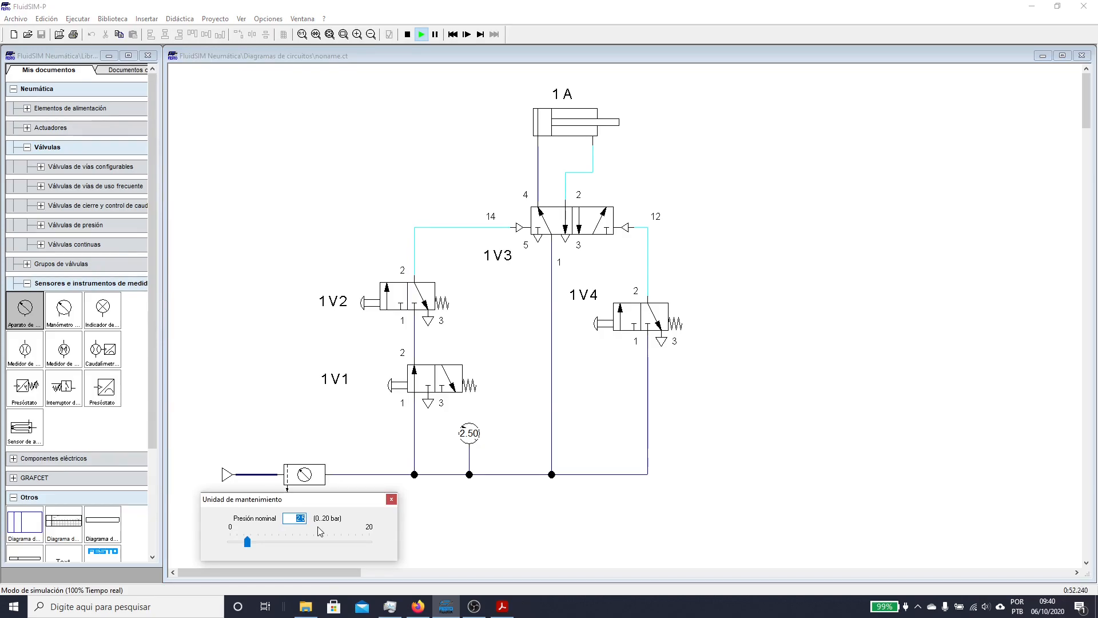
text(3)
click(340, 401)
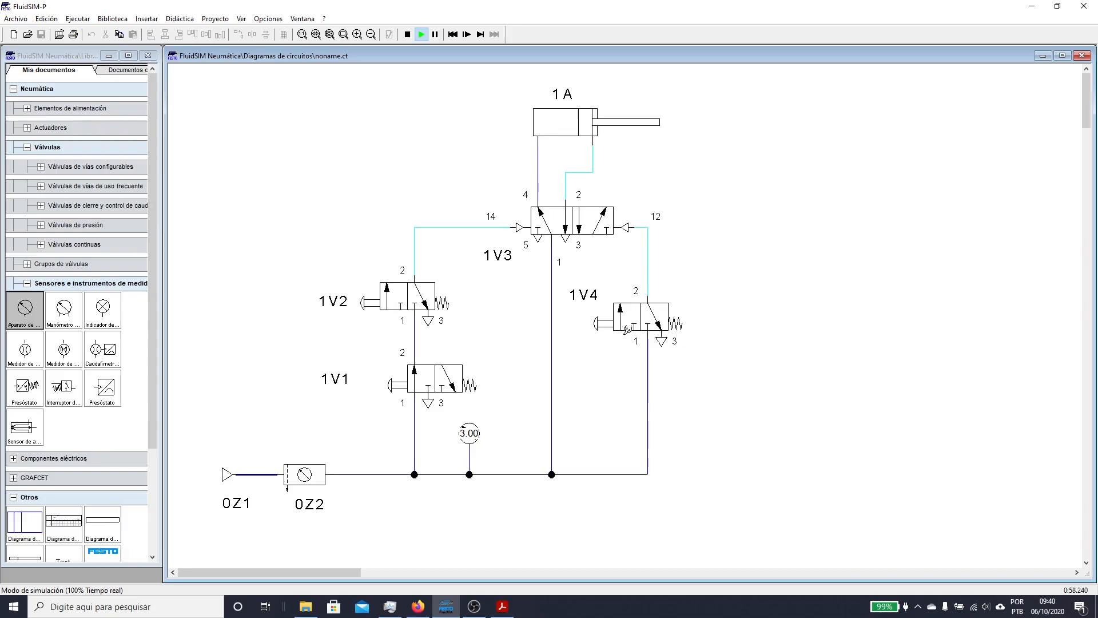
click(624, 313)
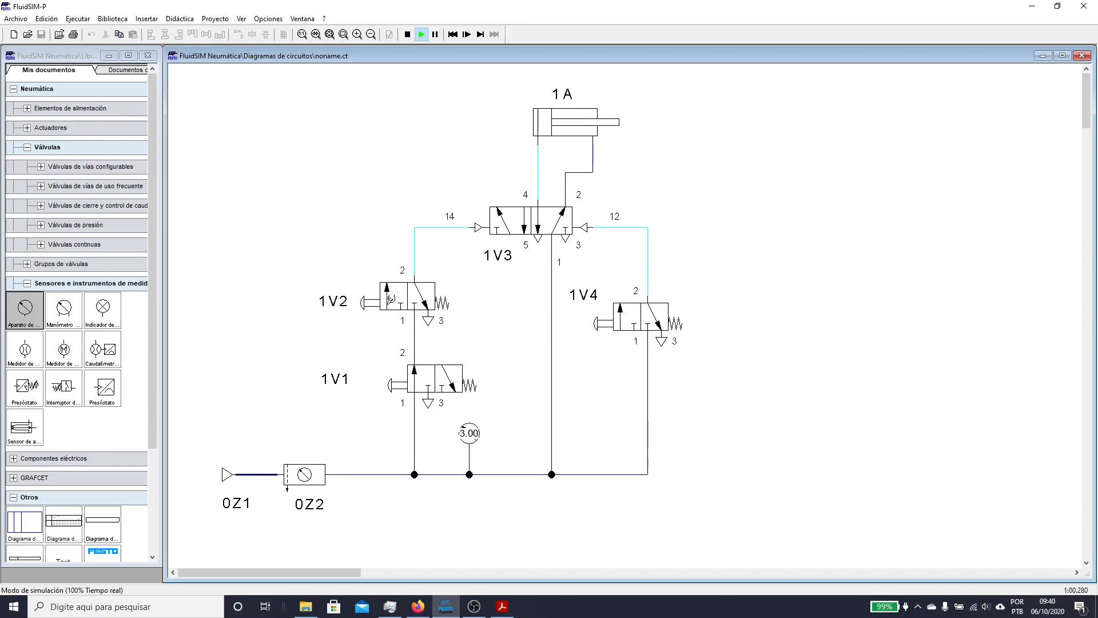
click(391, 297)
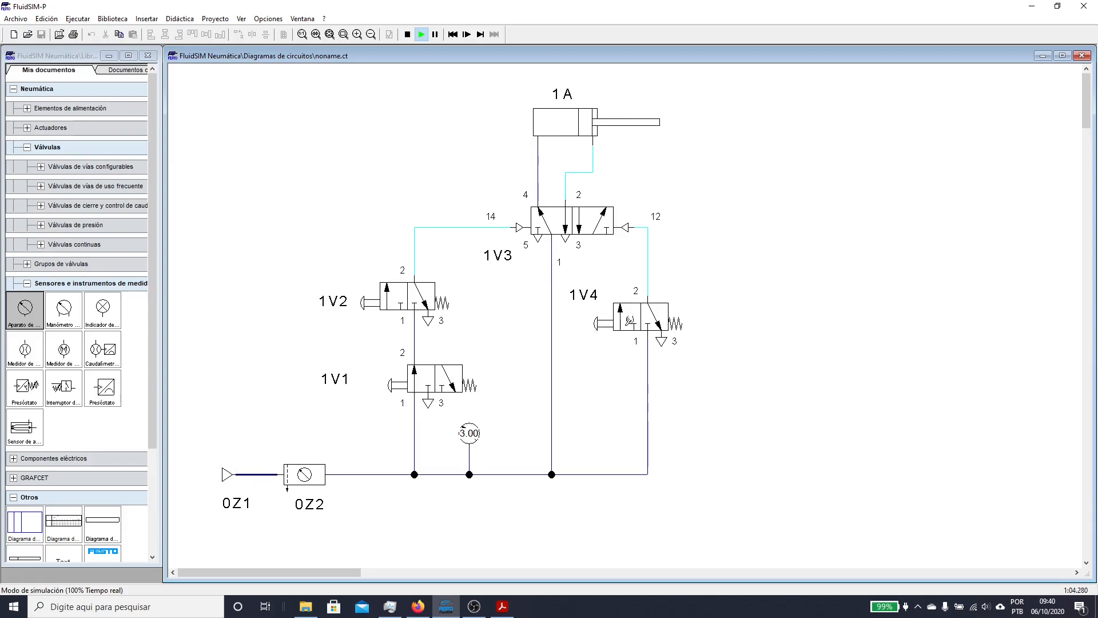
- Retract the cylinder with 1V4 and advance it with 1V2 at 3 bar, and release 1V1
click(629, 319)
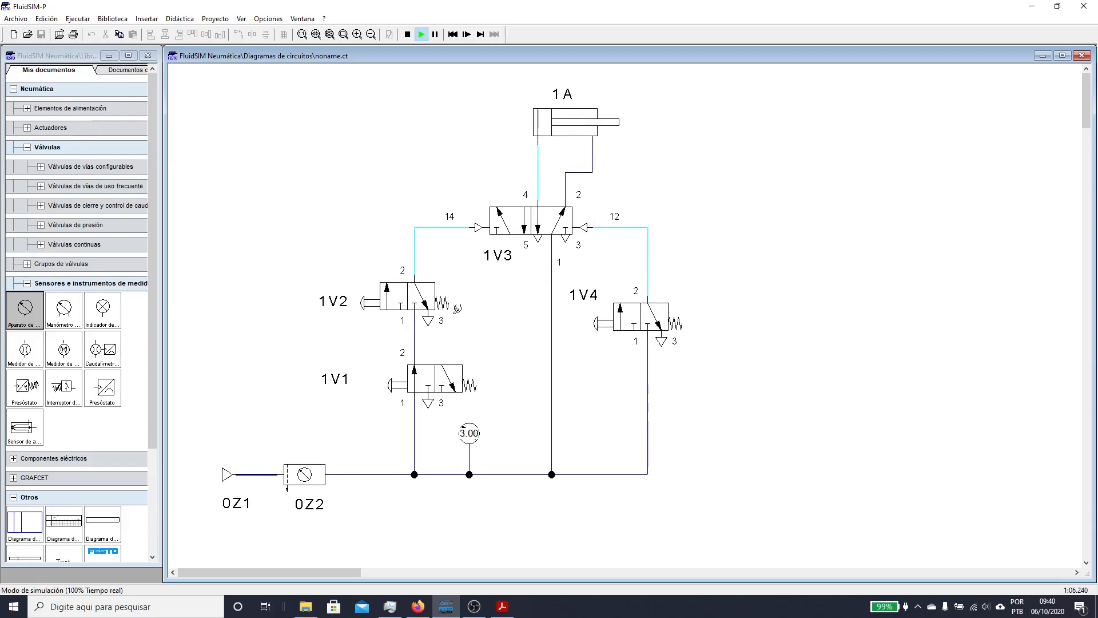
click(391, 295)
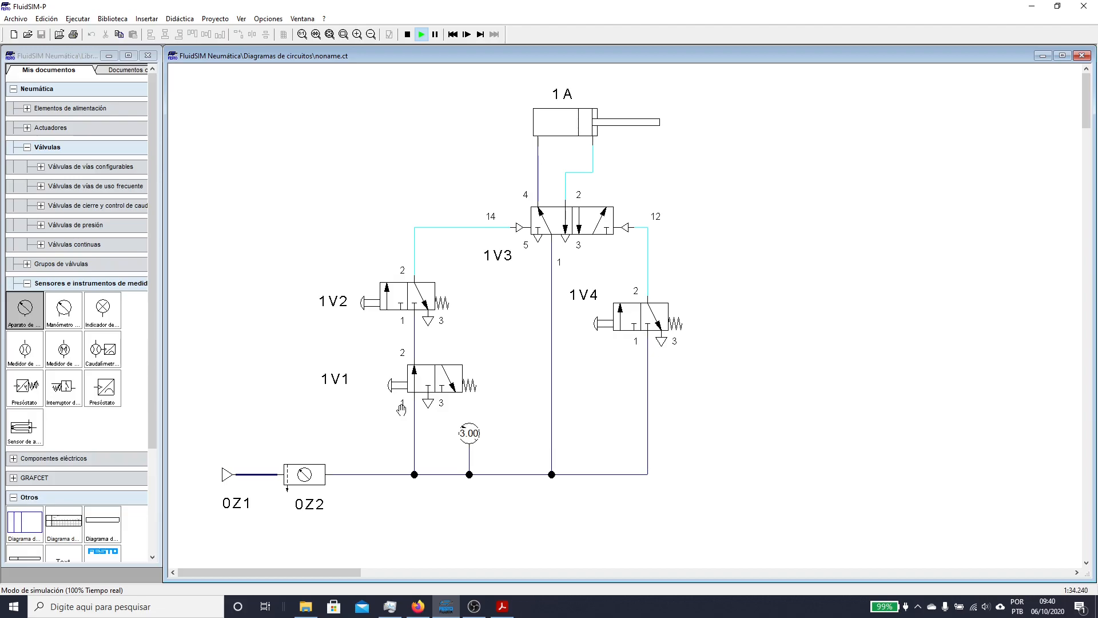
click(407, 382)
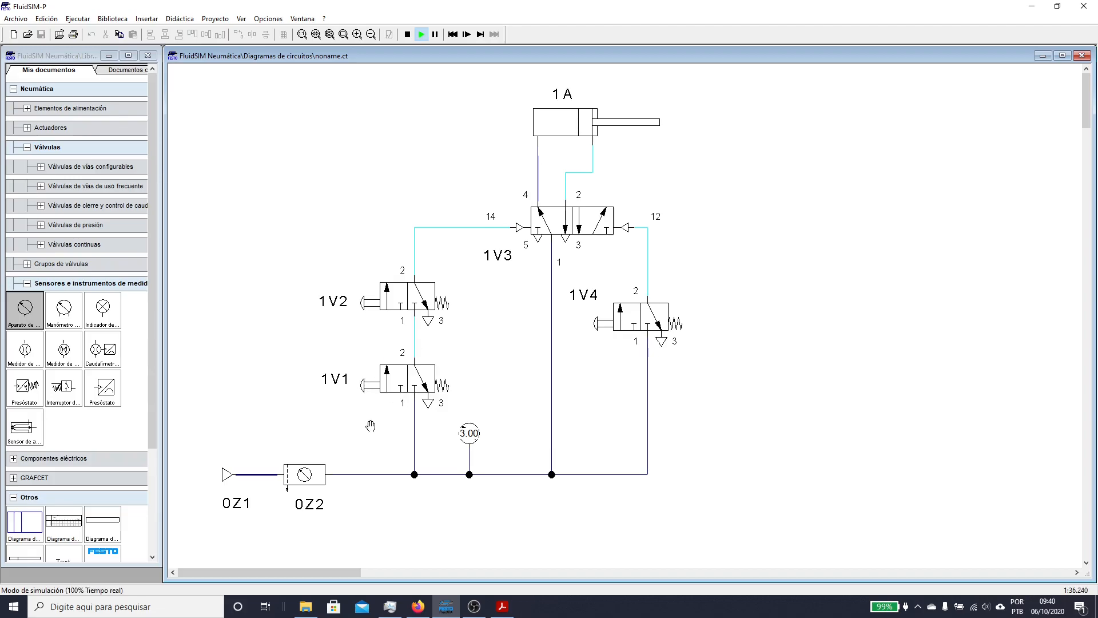
- Set the nominal pressure of service unit 0Z2 to 3.5 bar in the running simulation
click(305, 478)
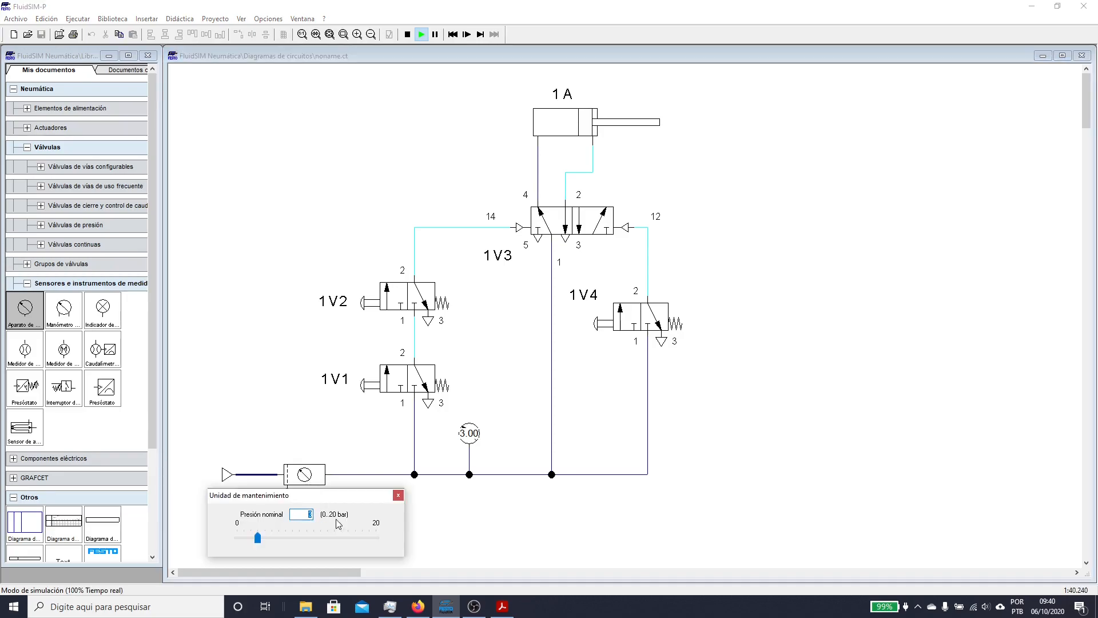
text(.5)
key(Return)
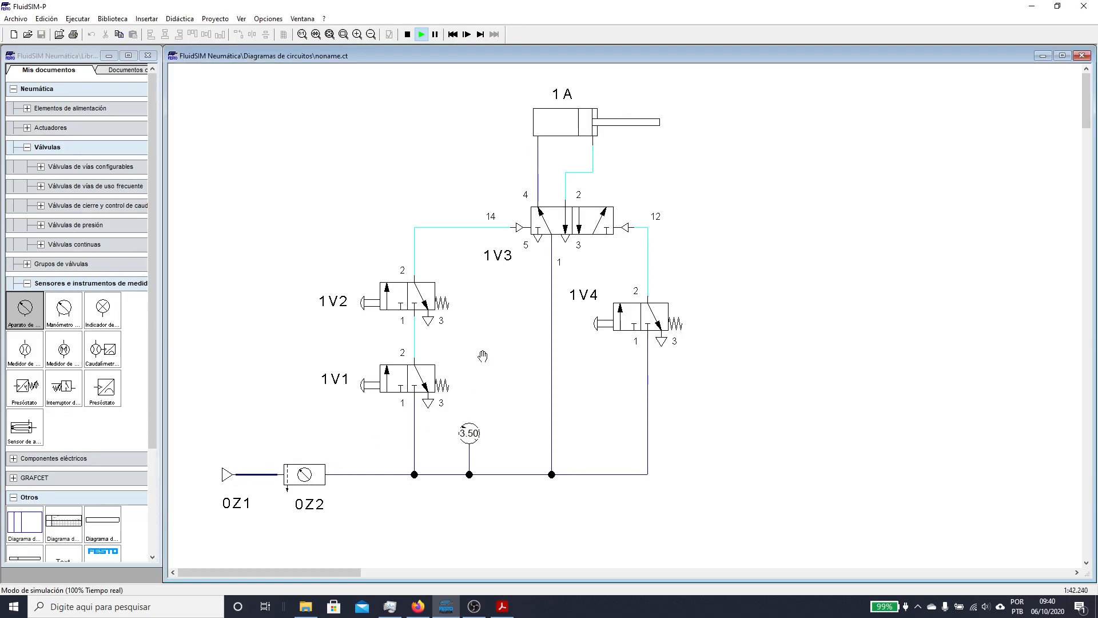
- Test the cylinder at 3.5 bar by actuating 1V2 with and without 1V1 held, returning it with 1V4 each time
click(625, 314)
click(394, 298)
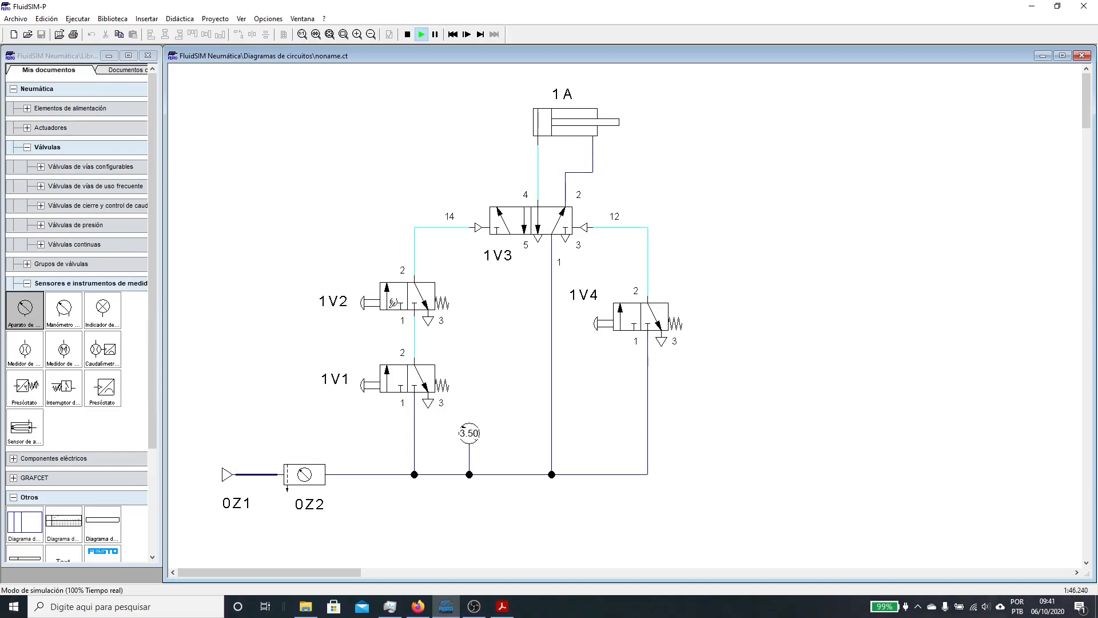
click(393, 369)
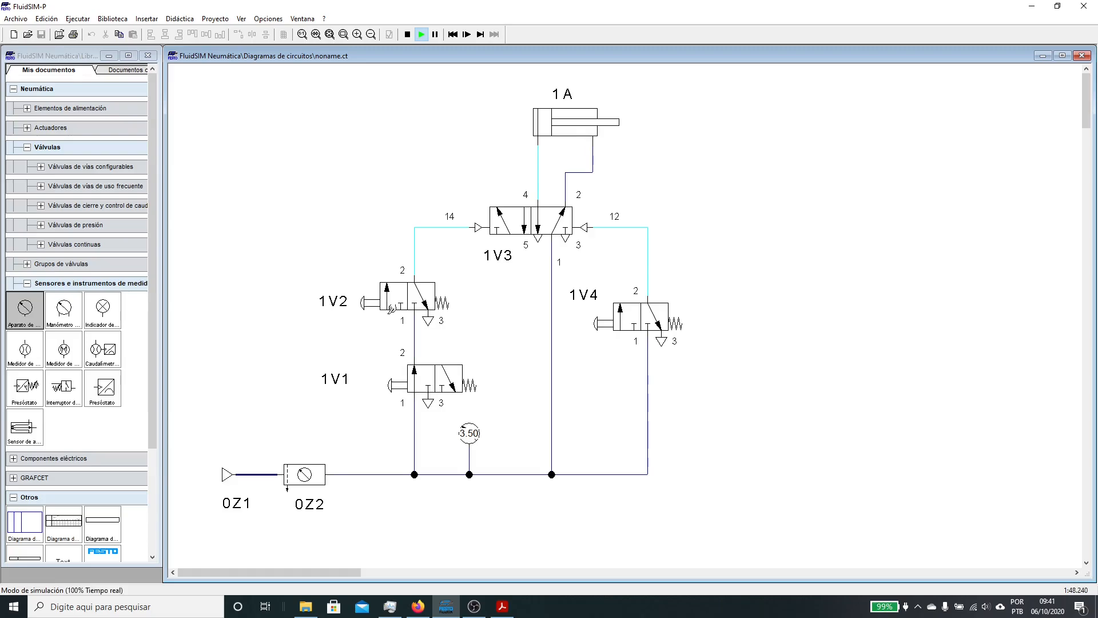
click(390, 310)
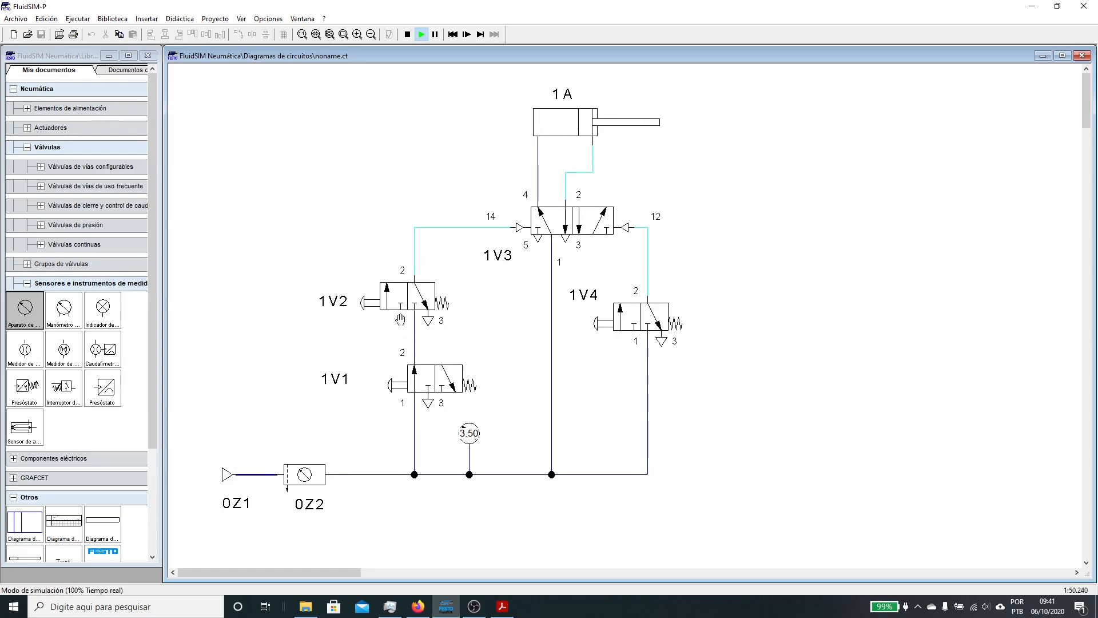
click(423, 378)
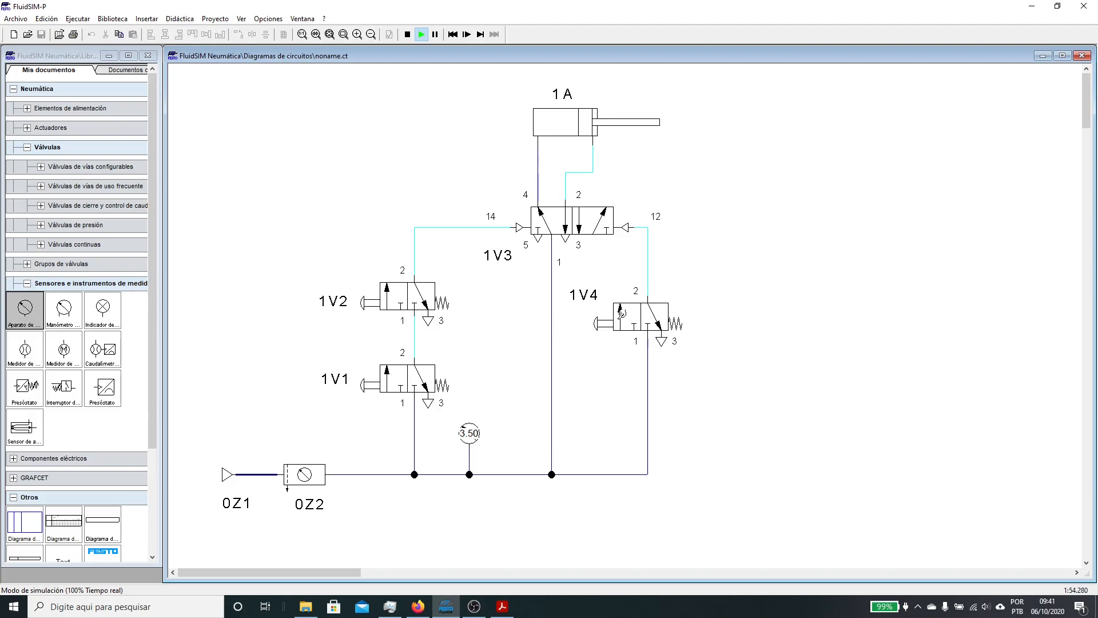
click(622, 314)
click(412, 393)
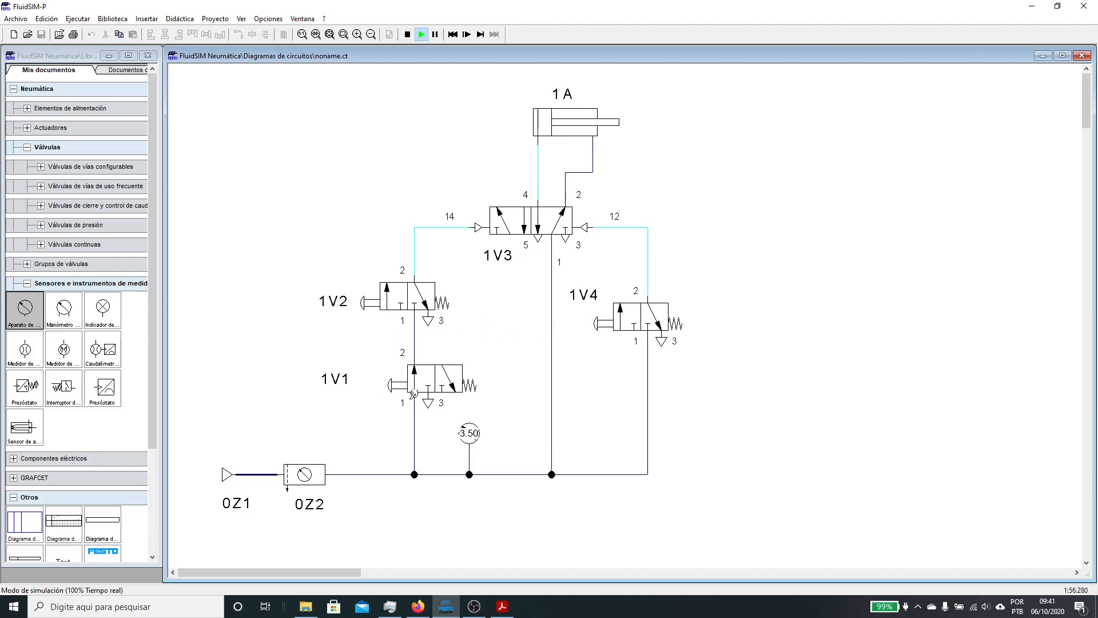
click(422, 305)
click(651, 335)
- Set the nominal pressure of service unit 0Z2 to 6 bar and close its settings
click(307, 475)
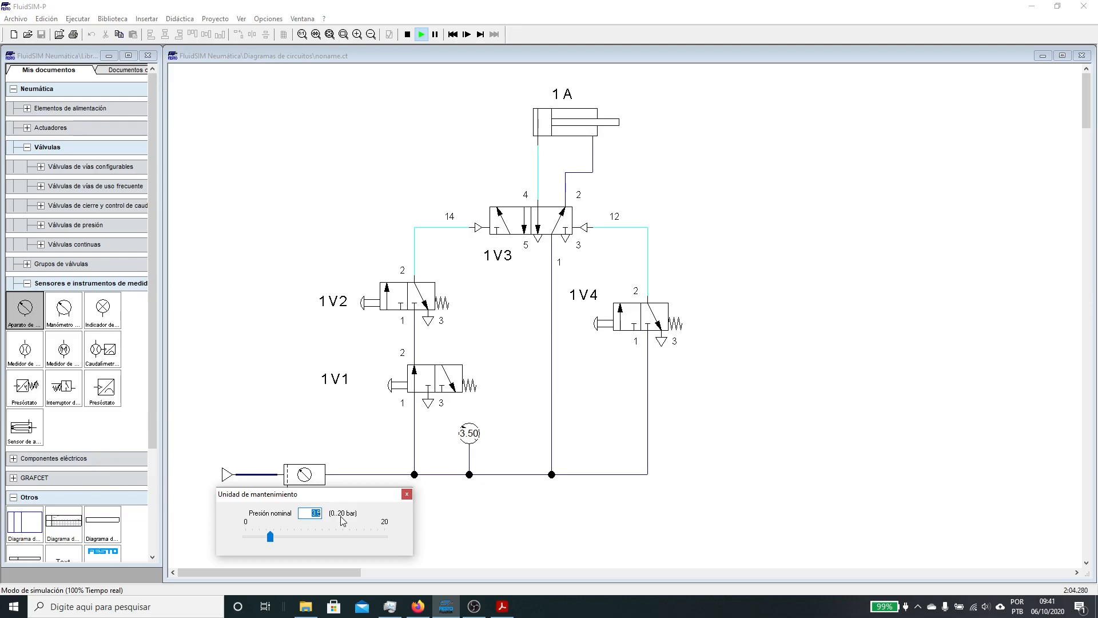
text(6)
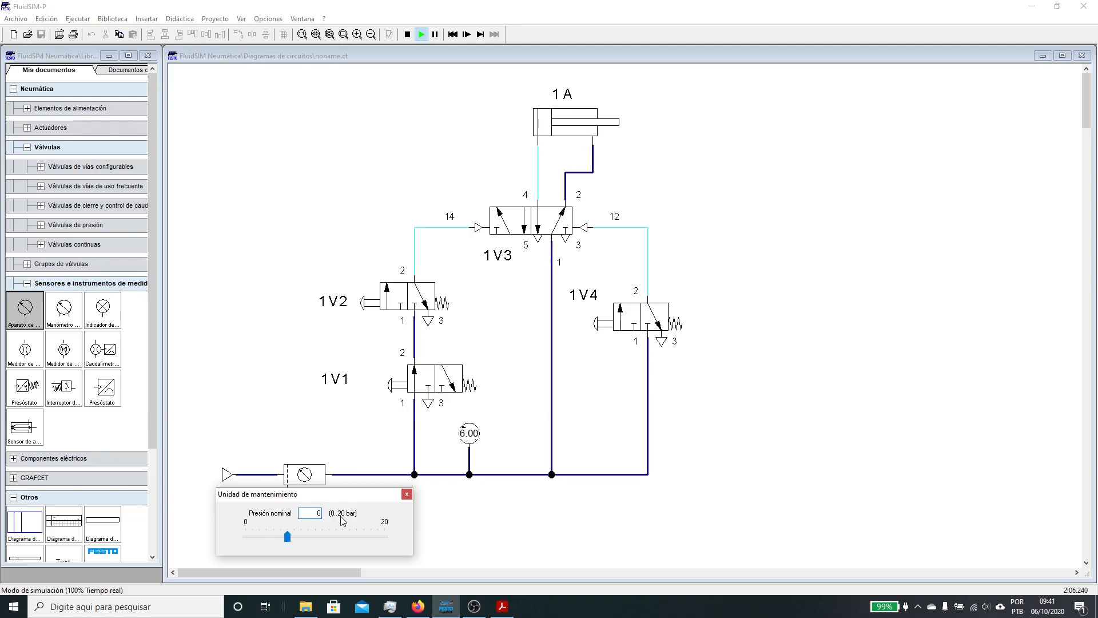
click(406, 493)
- Cycle the cylinder at 6 bar by actuating 1V2 and 1V4 alternately, and stop the simulation
click(398, 292)
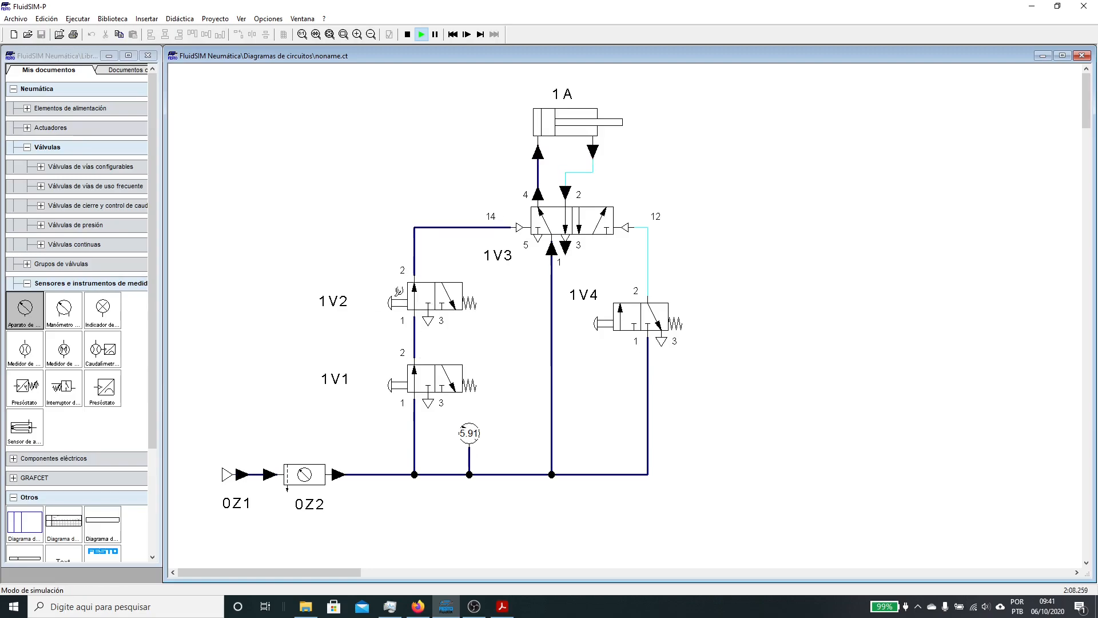
click(609, 321)
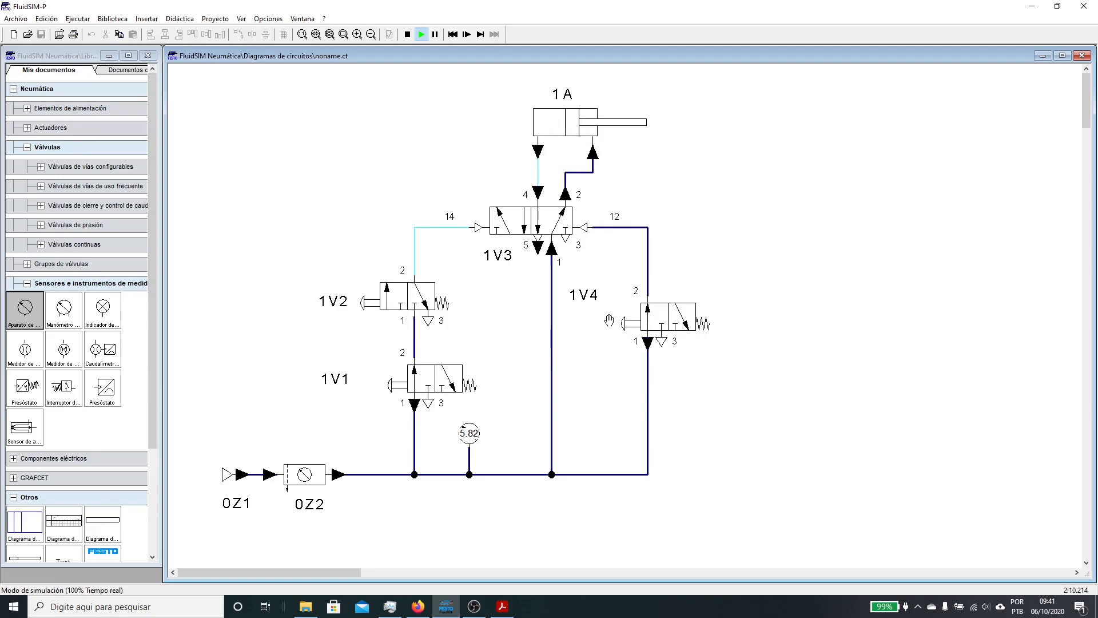
click(393, 311)
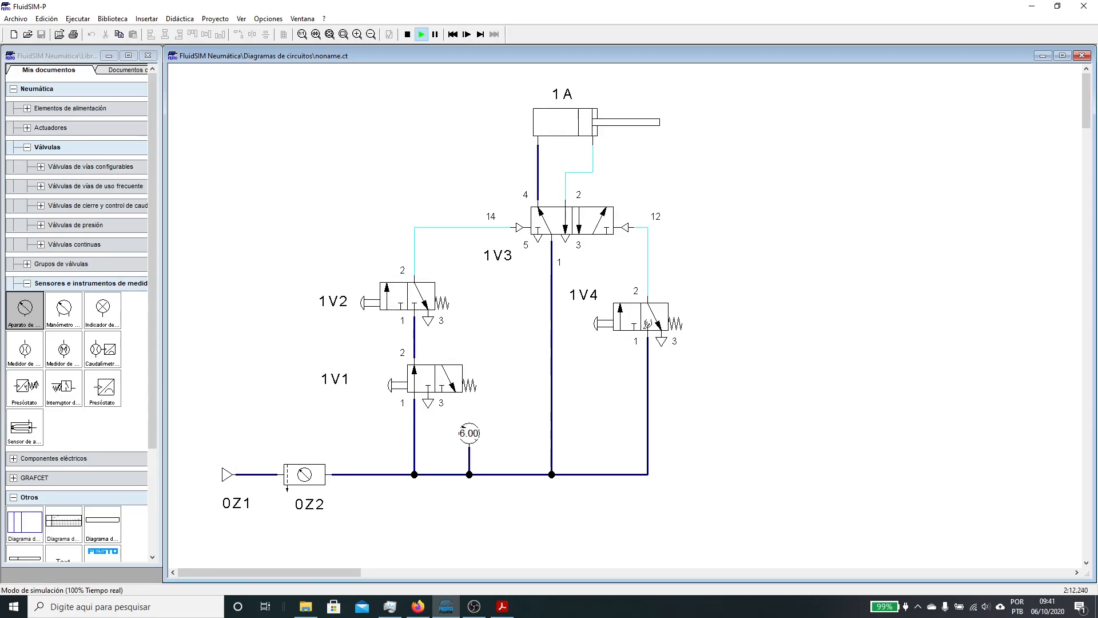
click(640, 324)
click(423, 305)
click(659, 302)
click(433, 287)
click(408, 34)
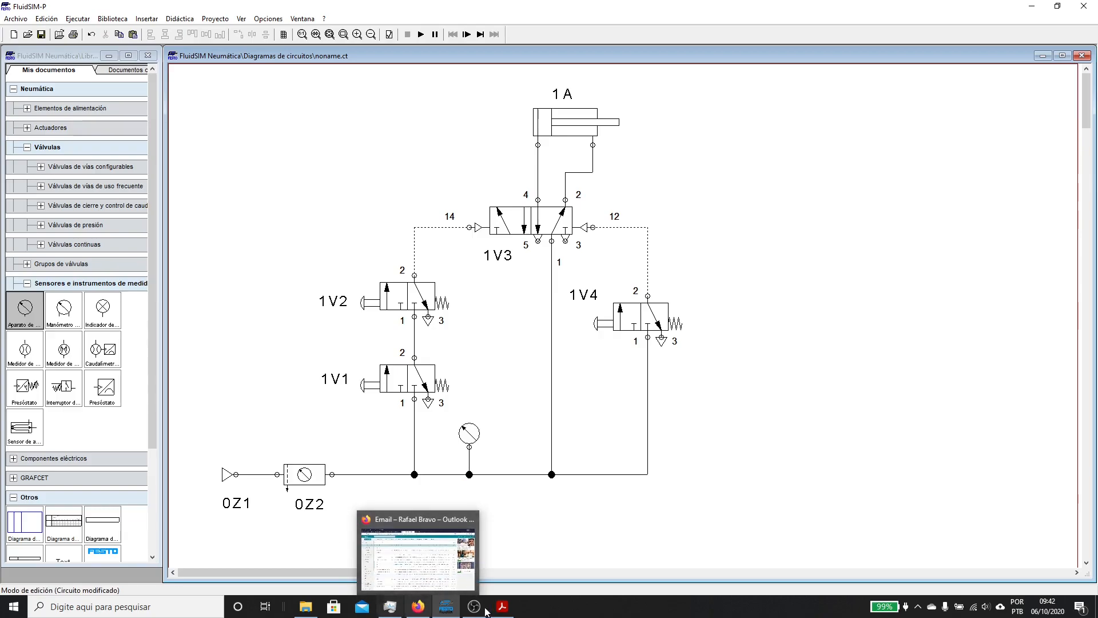
- Consult the document in the PDF reader, return to the circuit, and delete valve 1V2 above 1V1
click(503, 606)
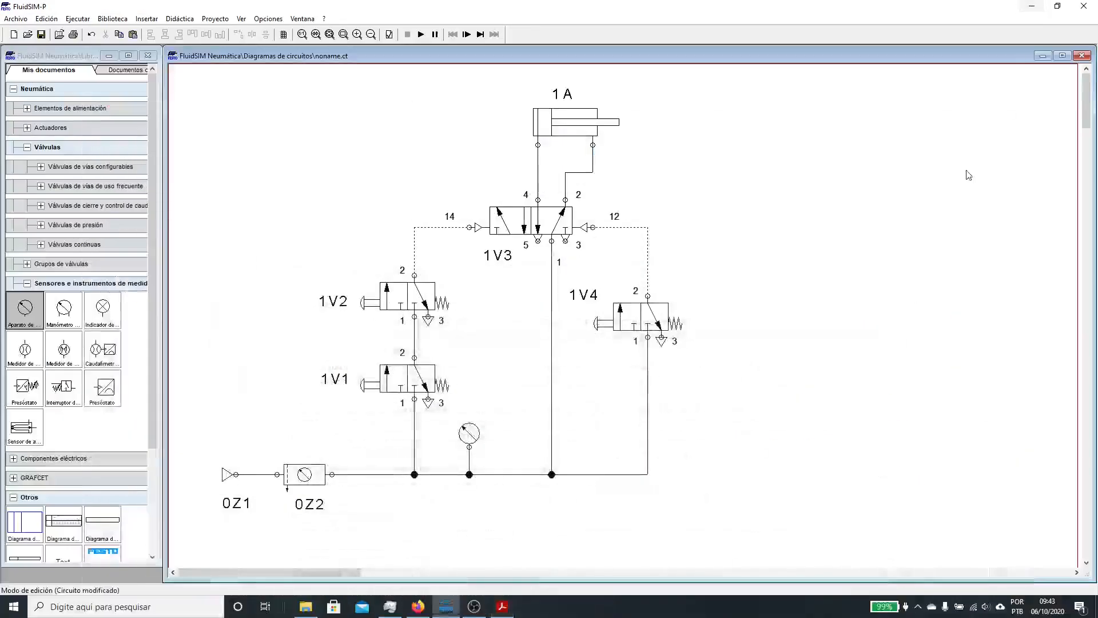
click(1033, 7)
click(389, 302)
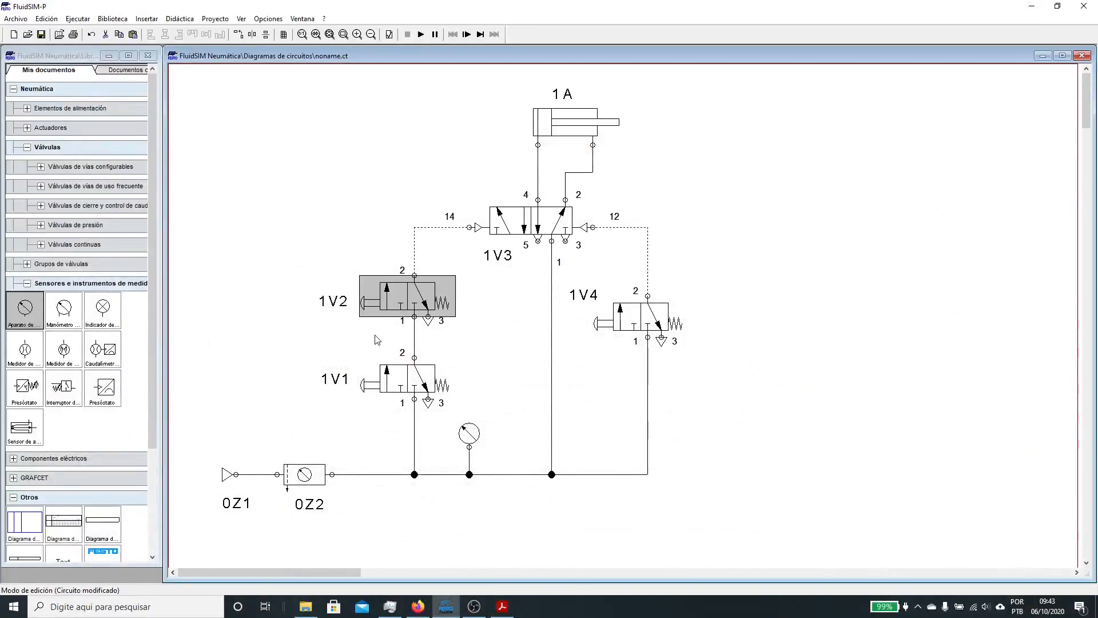
key(Delete)
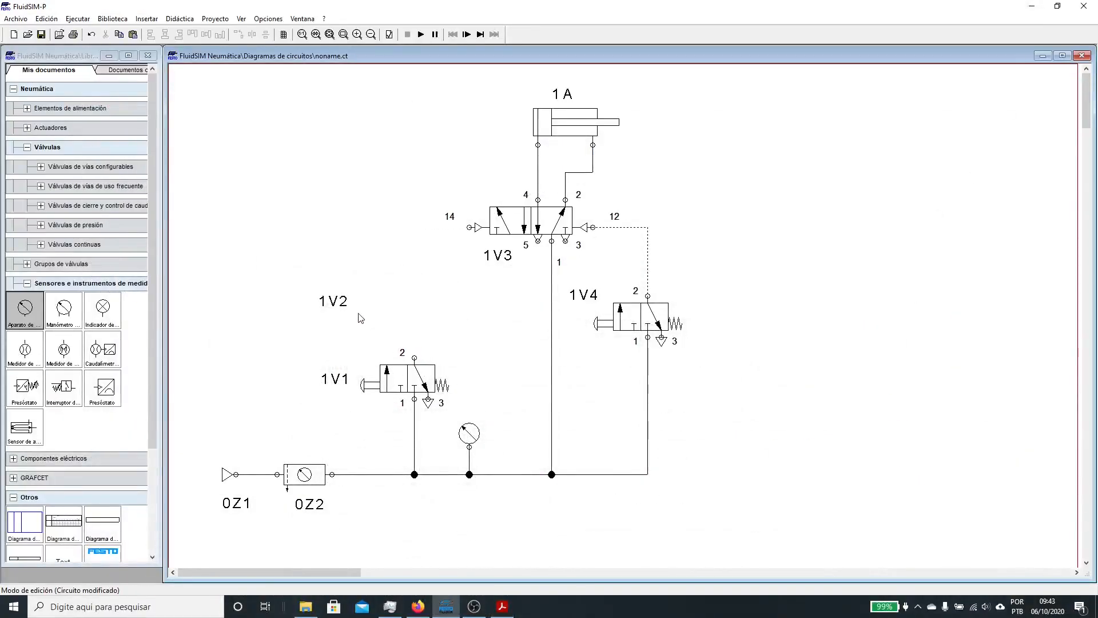
- Delete the 1V4 label, move the 1V3 label to the return valve, and move the 1V2 label below the main directional valve
click(599, 305)
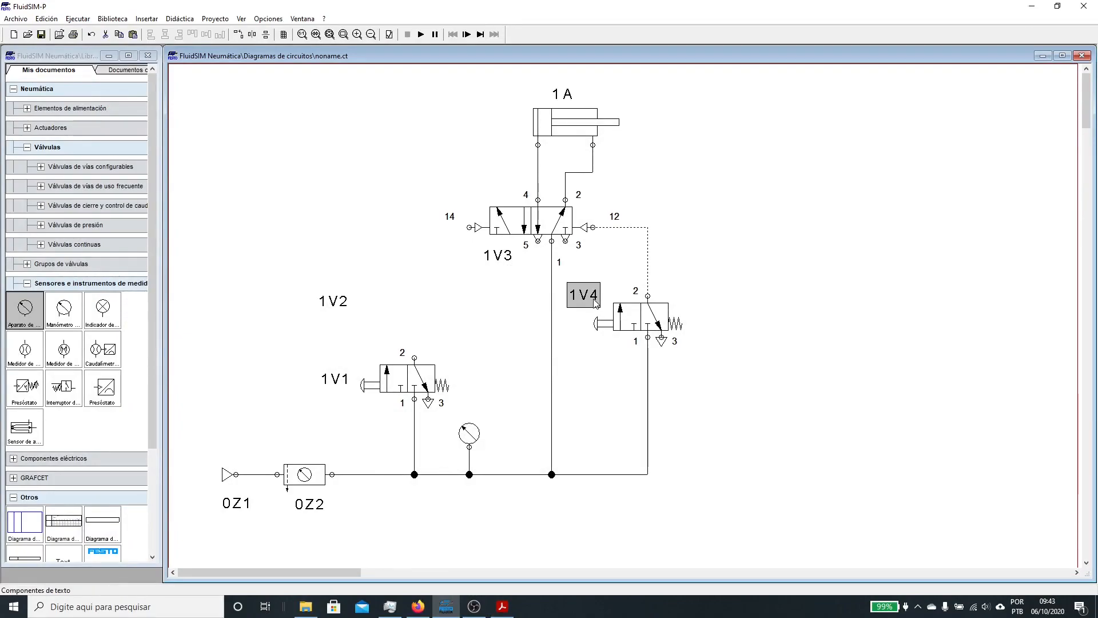
key(Delete)
drag(508, 254, 602, 292)
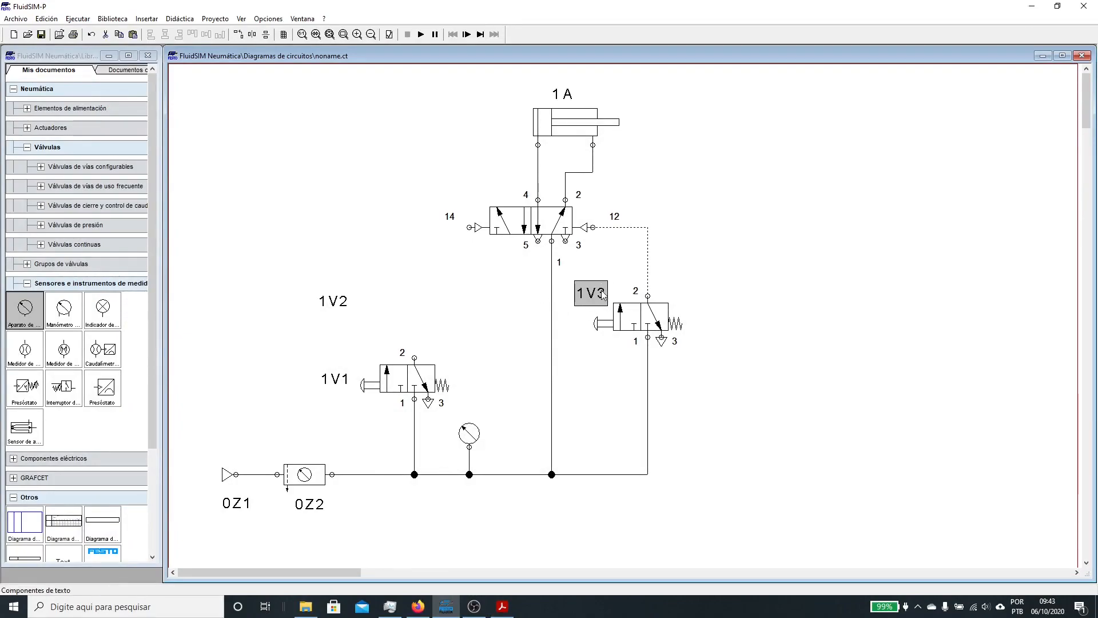
click(336, 303)
drag(335, 302, 500, 263)
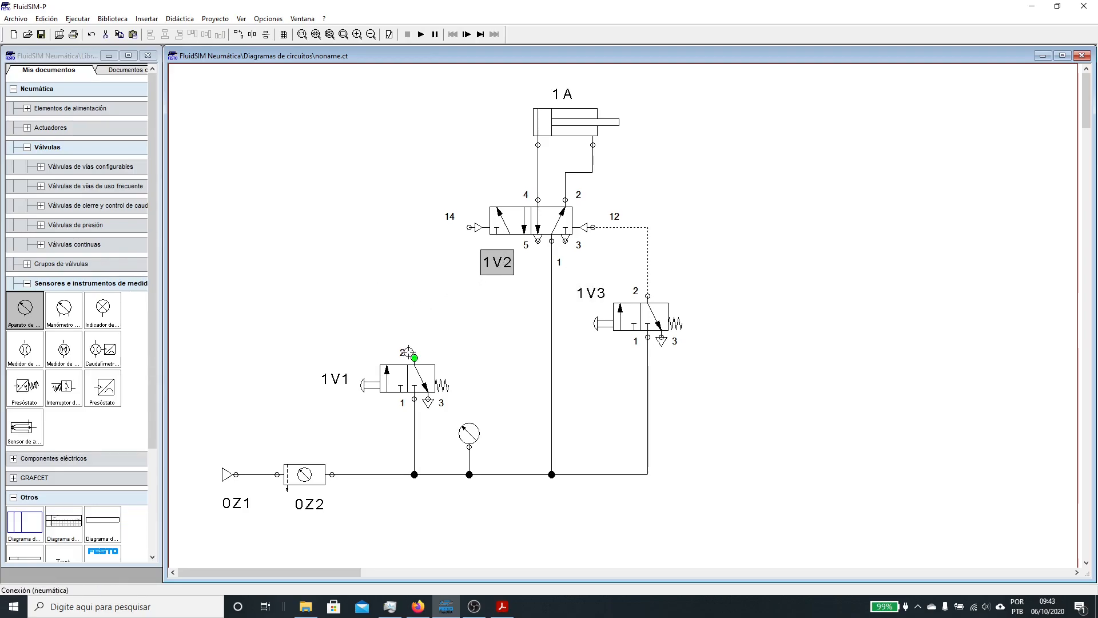
click(423, 288)
- Connect port 2 of valve 1V1 to pilot port 14 of 1V2 and make the line a control line
drag(469, 227, 414, 357)
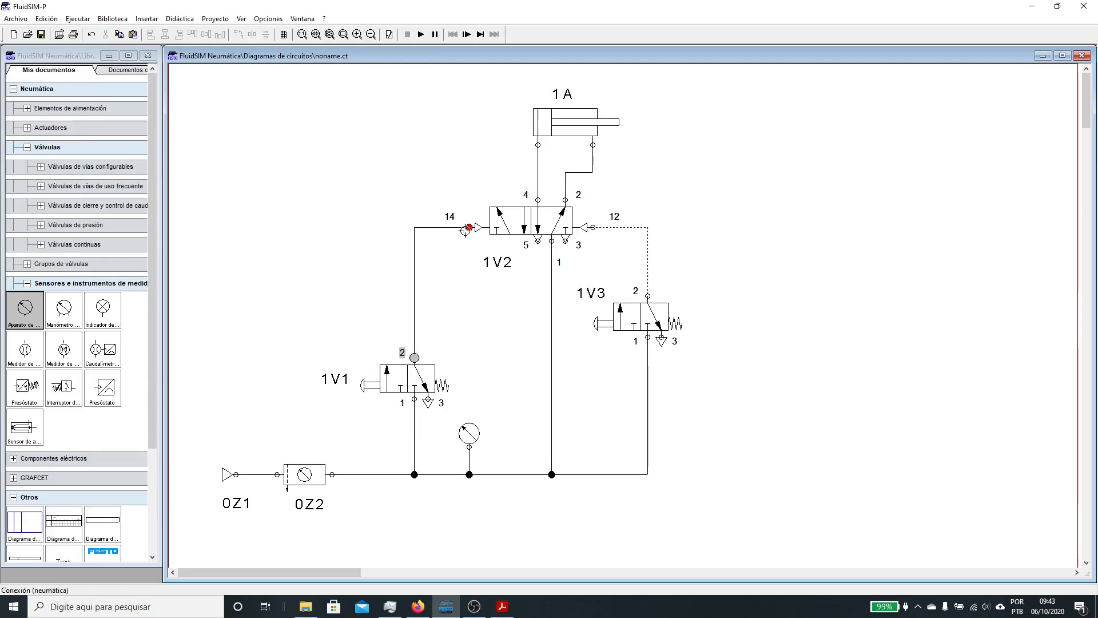
double_click(429, 227)
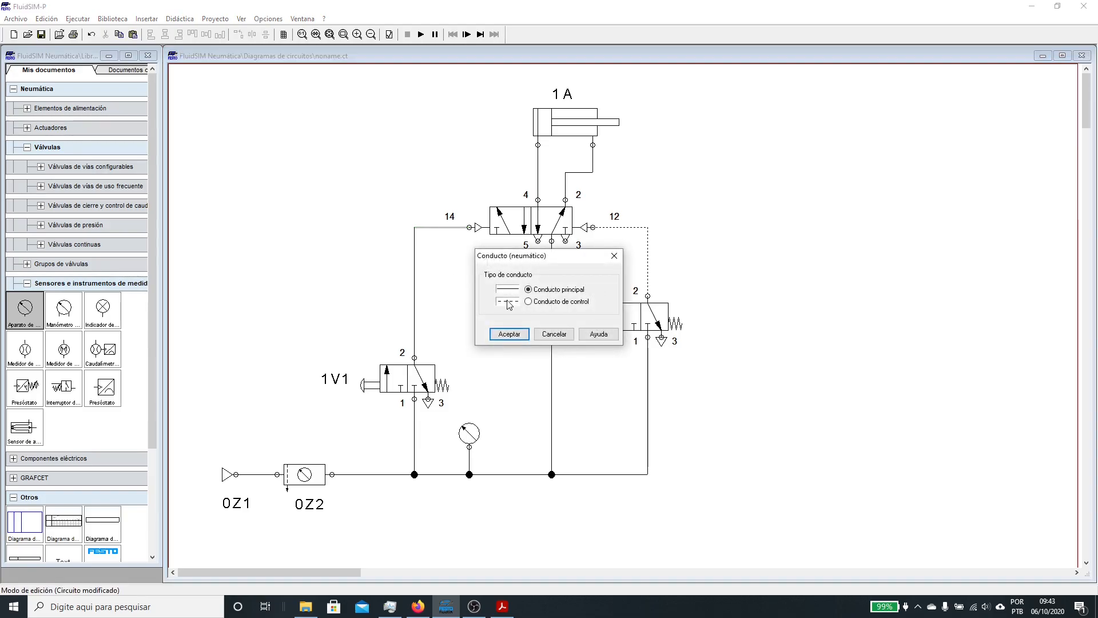
click(528, 302)
click(509, 333)
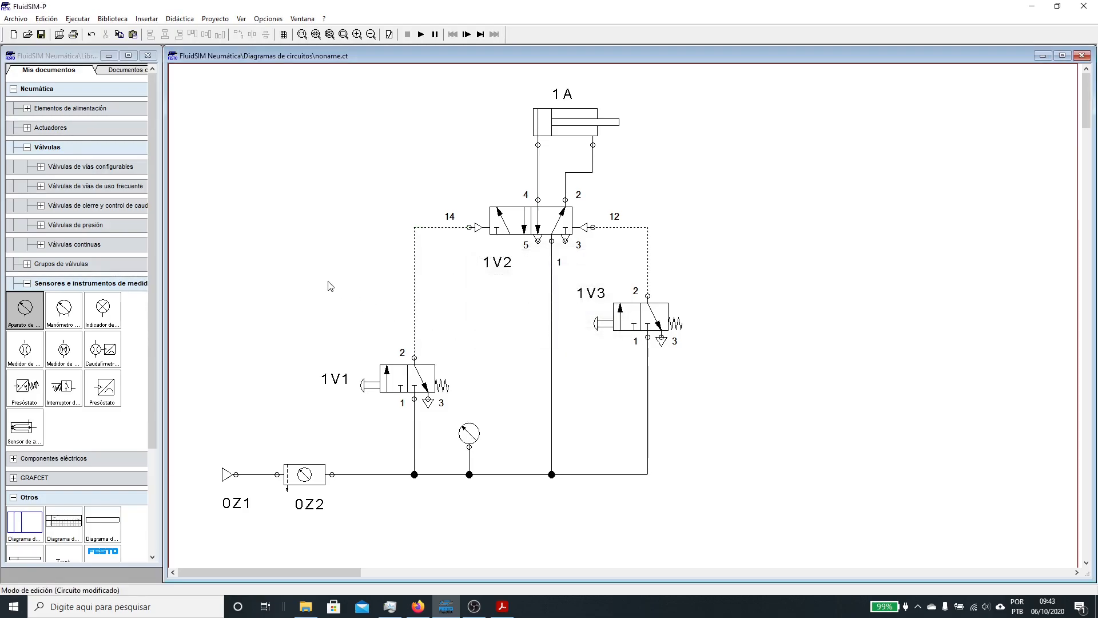
- Move valve 1V1 and its label up into the space left by the deleted valve
drag(429, 413, 429, 338)
drag(339, 366, 335, 294)
click(332, 375)
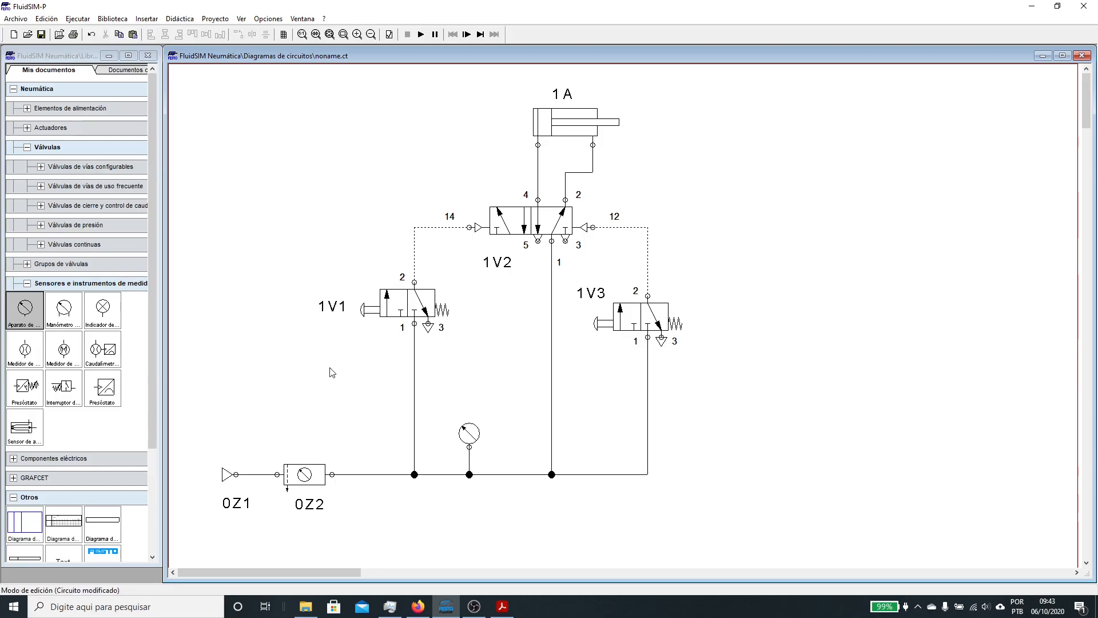
- Nudge the 1V2 label slightly upward beneath the main directional valve
drag(496, 263, 495, 260)
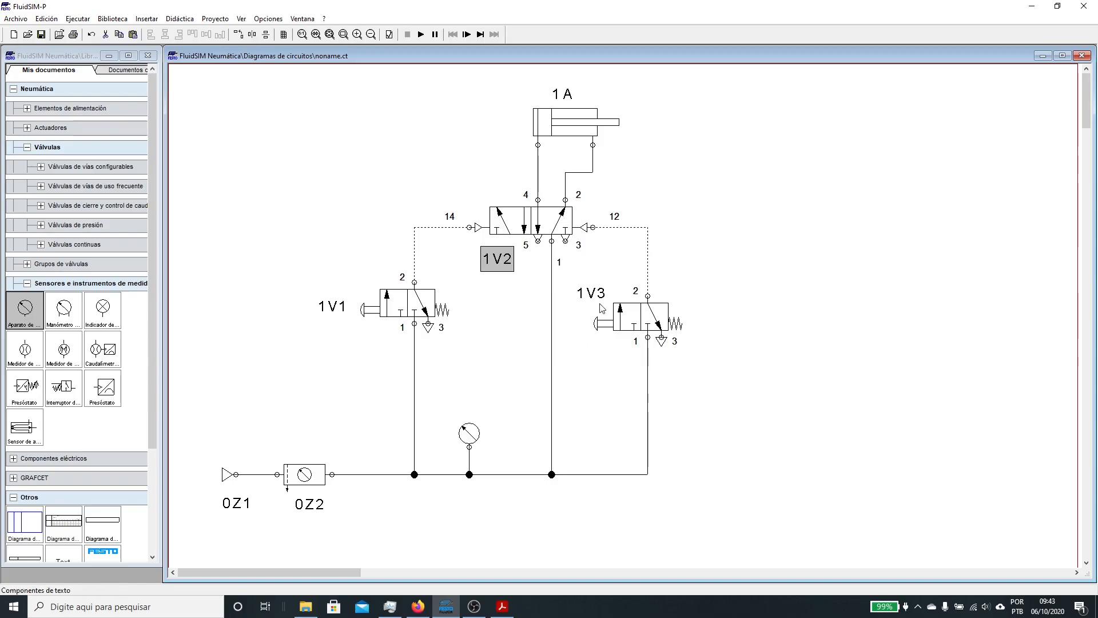
click(514, 316)
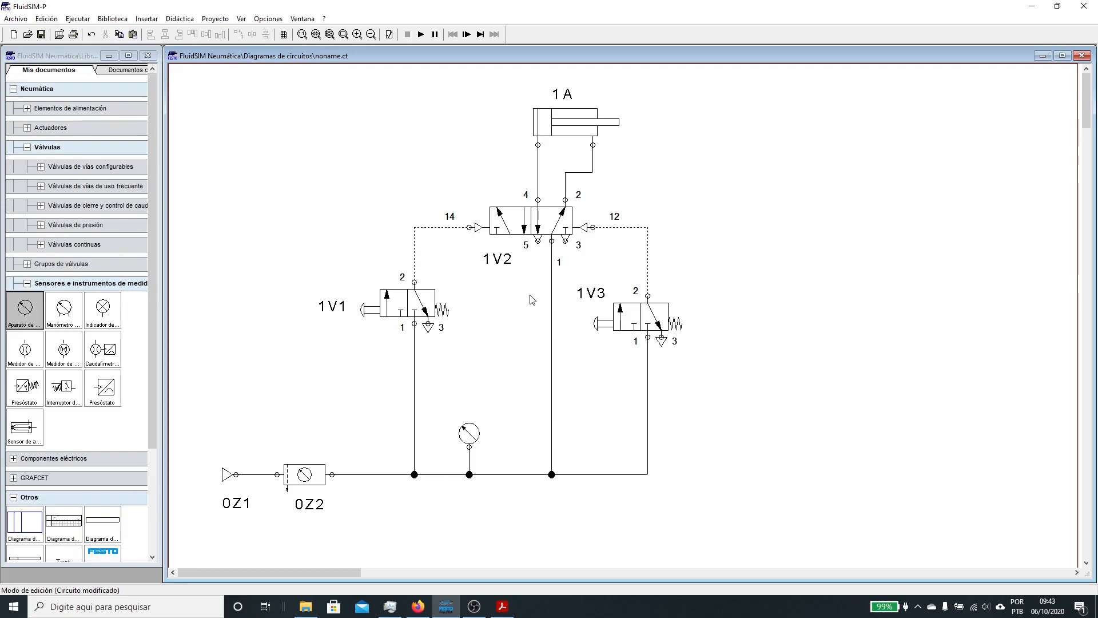
drag(503, 258, 501, 254)
click(506, 278)
- Duplicate the 0Z2 label, place the copy beside the pressure gauge, and change its text to 0Z3
click(319, 511)
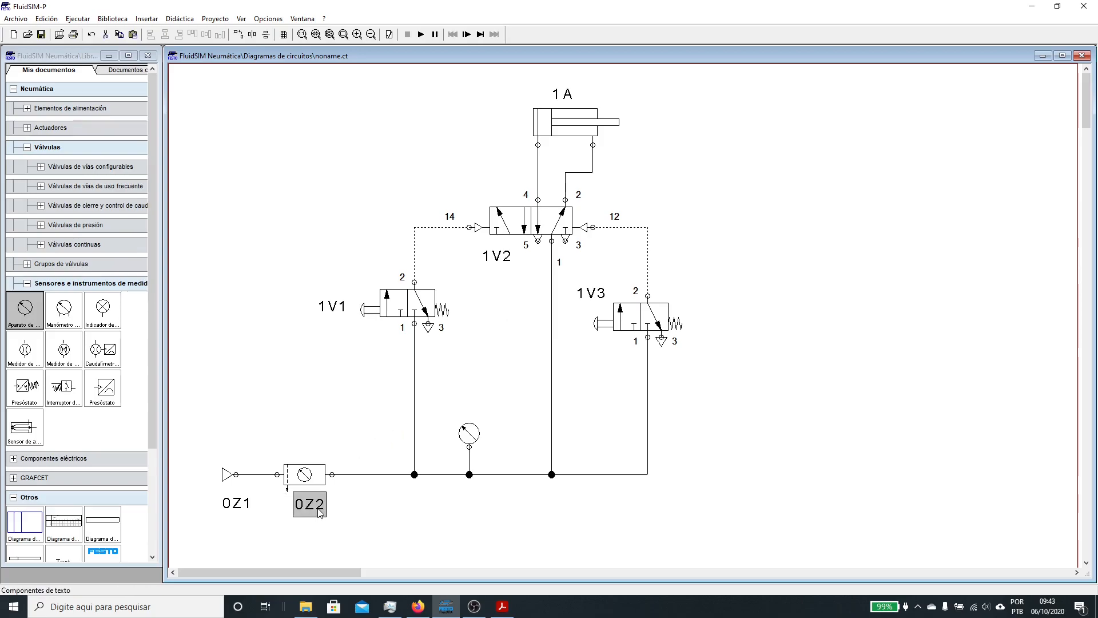
key(ctrl+v)
drag(637, 357, 492, 445)
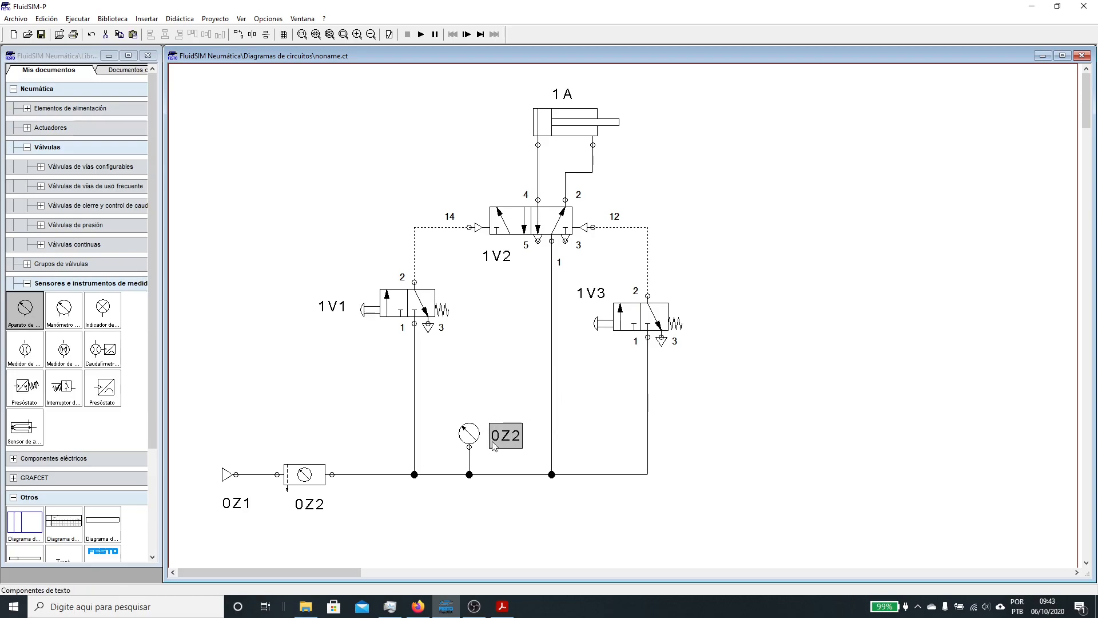
double_click(505, 436)
click(495, 242)
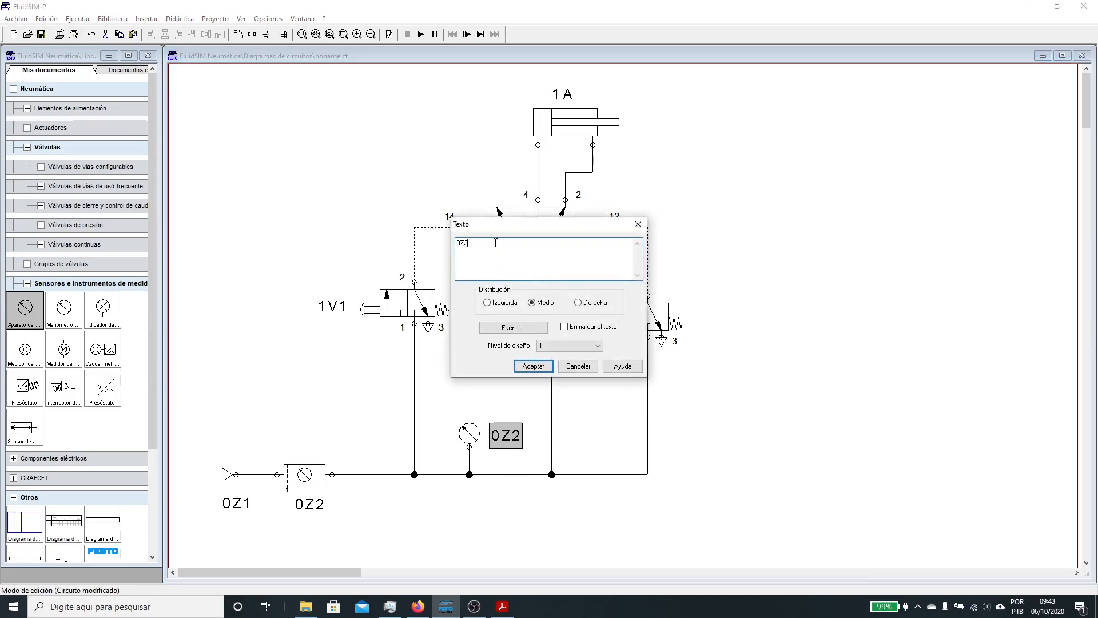
text(3)
key(Return)
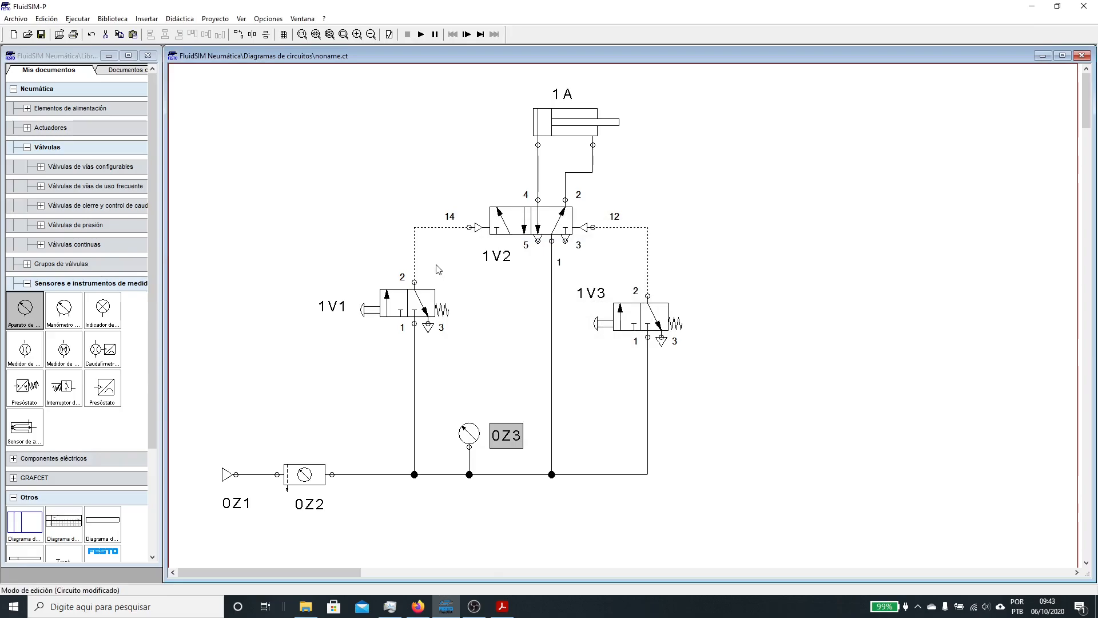
click(307, 392)
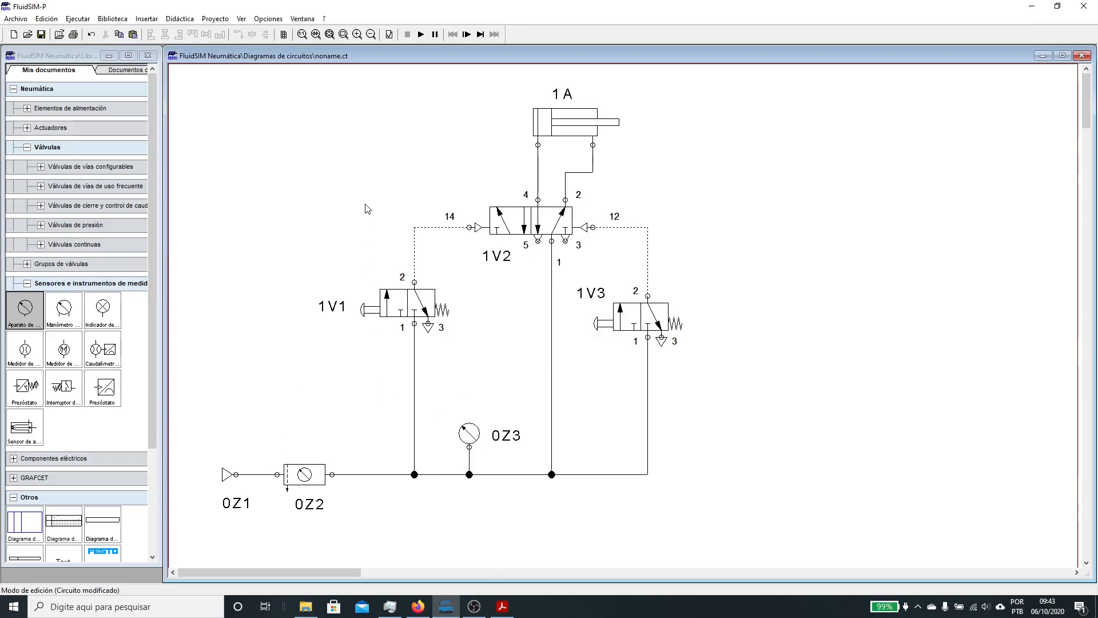
- Move the 1V1 label up and closer to its valve, and start the simulation
drag(325, 308, 333, 297)
click(349, 364)
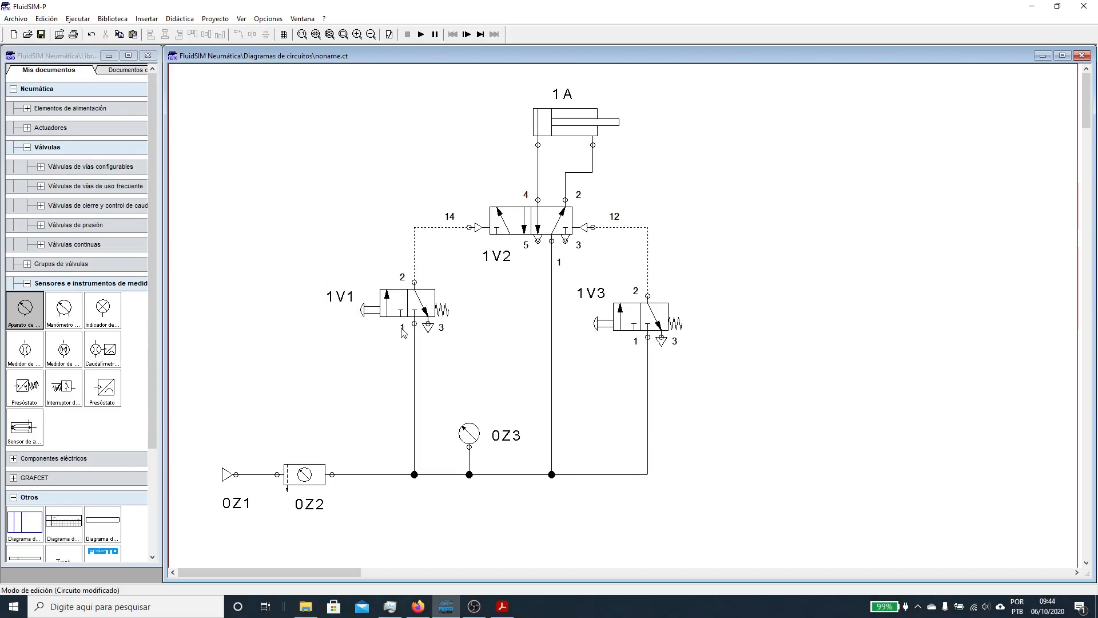
click(424, 39)
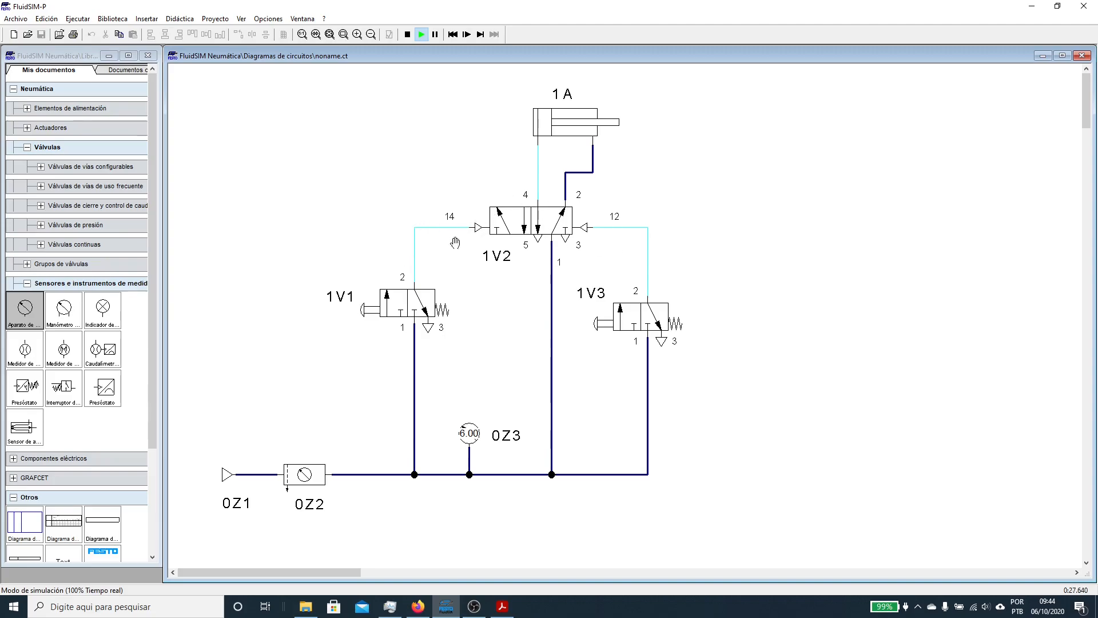
- Swap valve 1V1's two body positions to make it normally open, and run the simulation briefly before stopping it
click(408, 36)
double_click(389, 310)
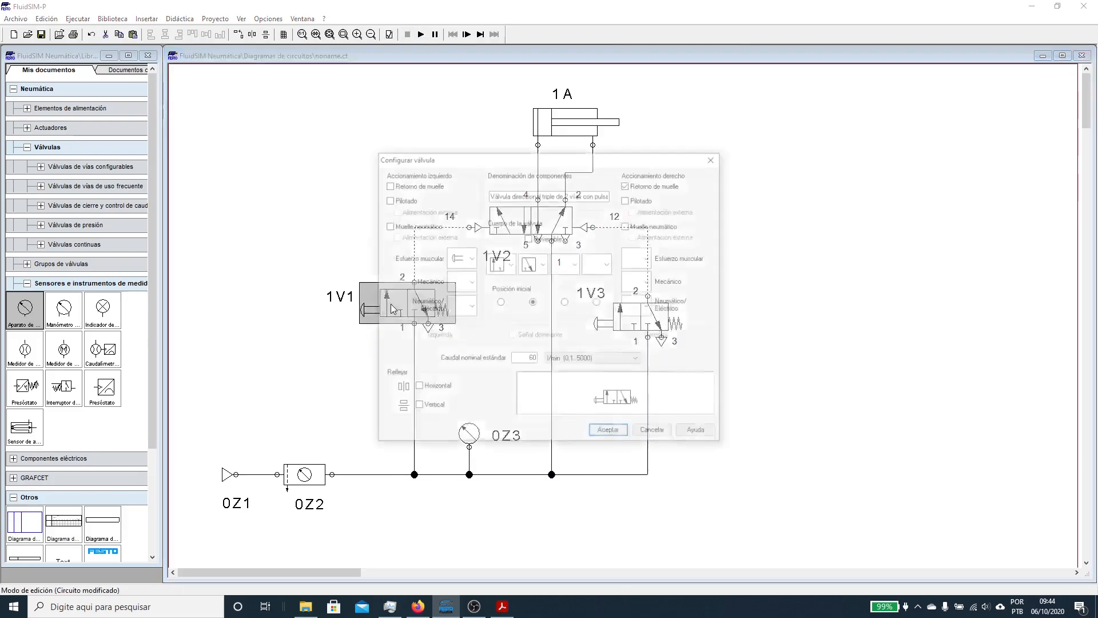
click(502, 264)
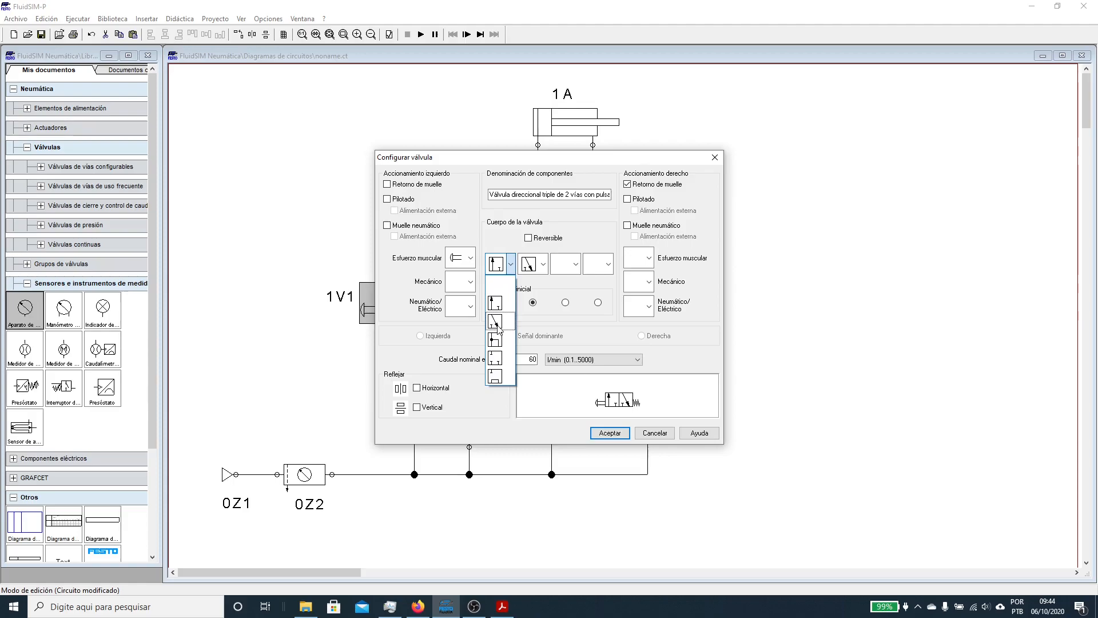
click(497, 322)
click(532, 264)
click(527, 303)
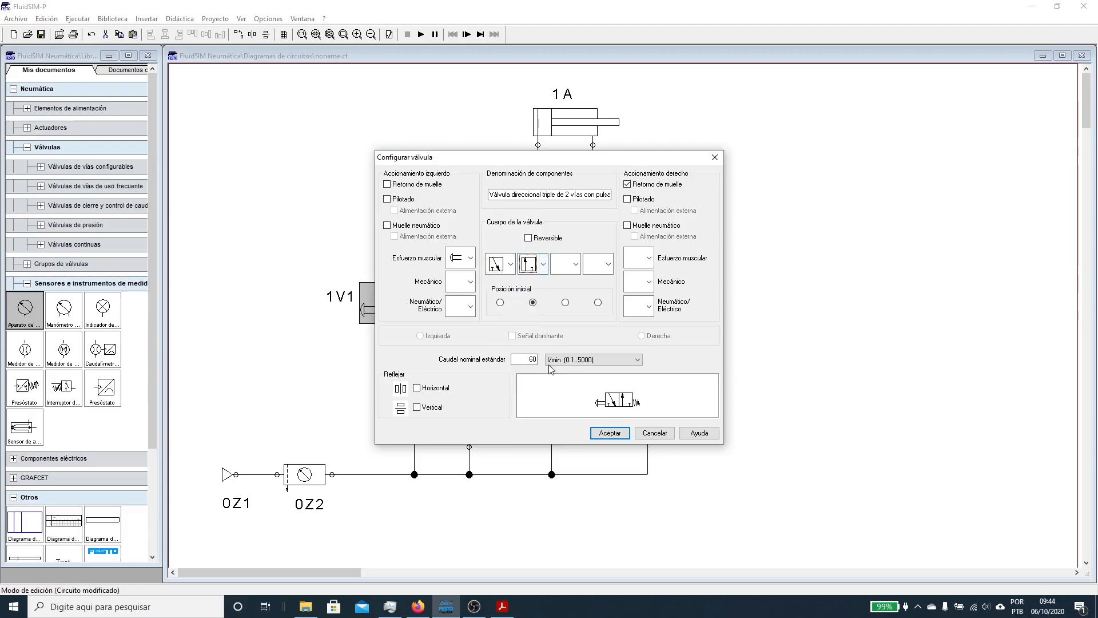
click(505, 267)
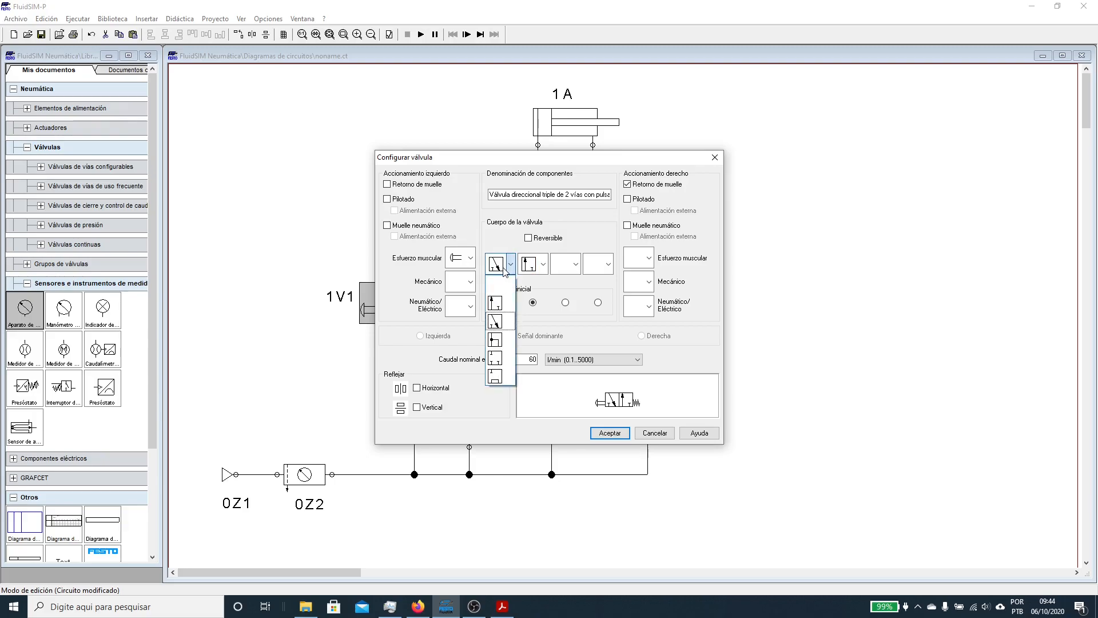
click(500, 325)
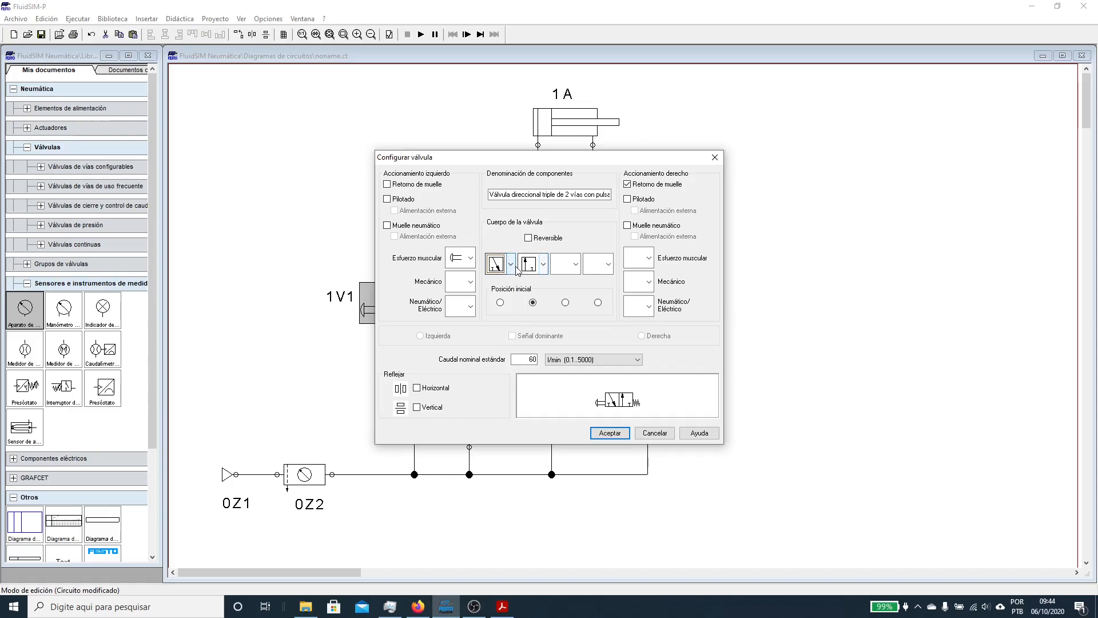
click(595, 433)
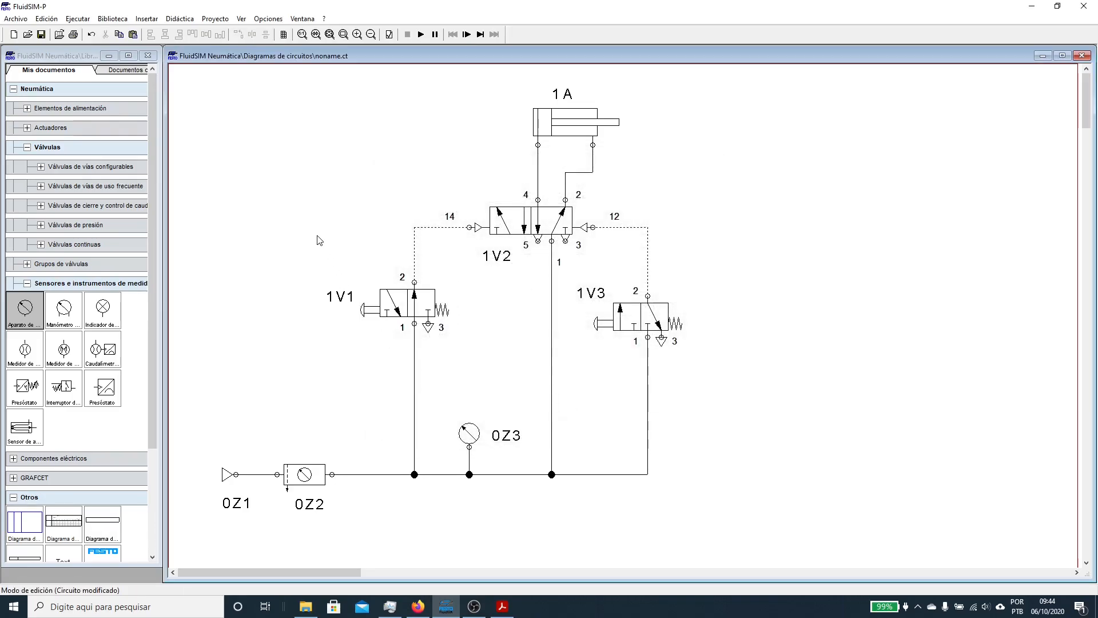
click(421, 34)
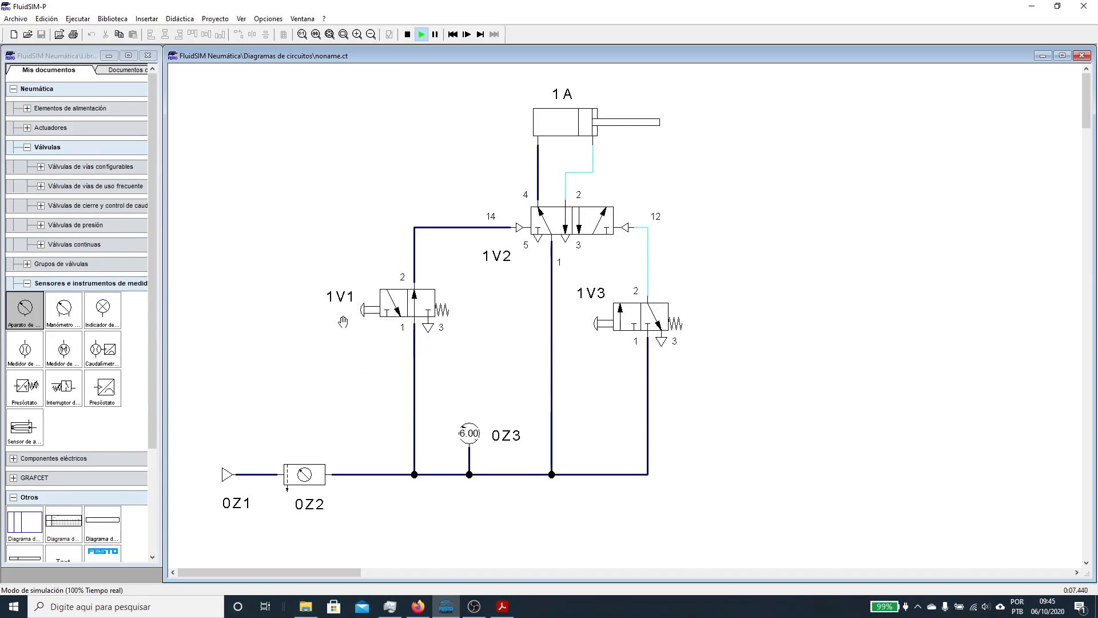
click(407, 34)
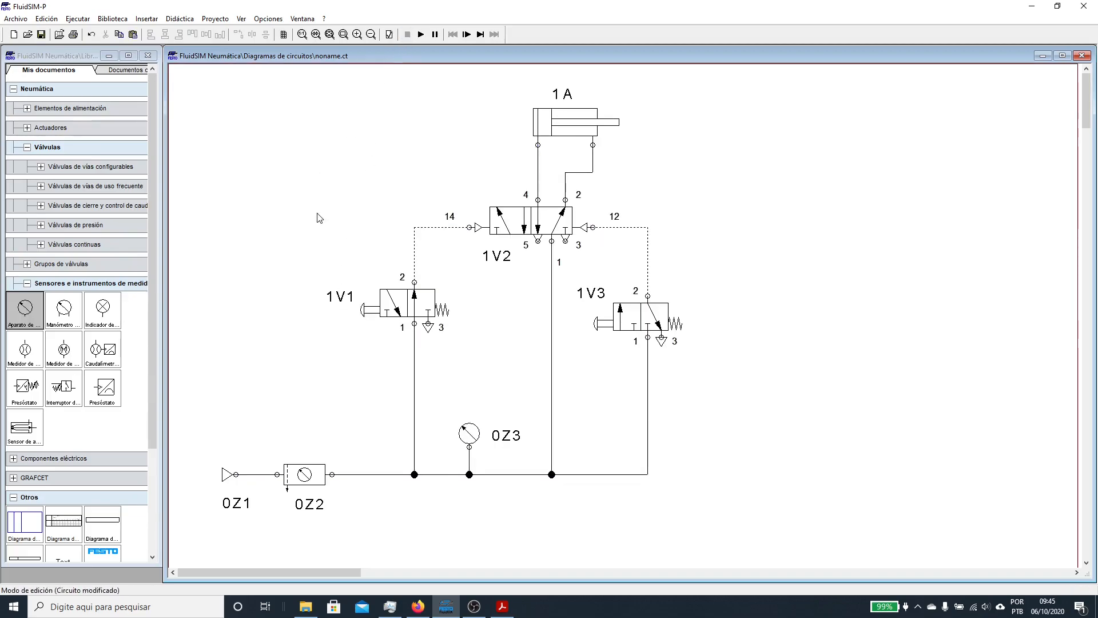
- Add NA as a second line to the 1V1 label
click(327, 301)
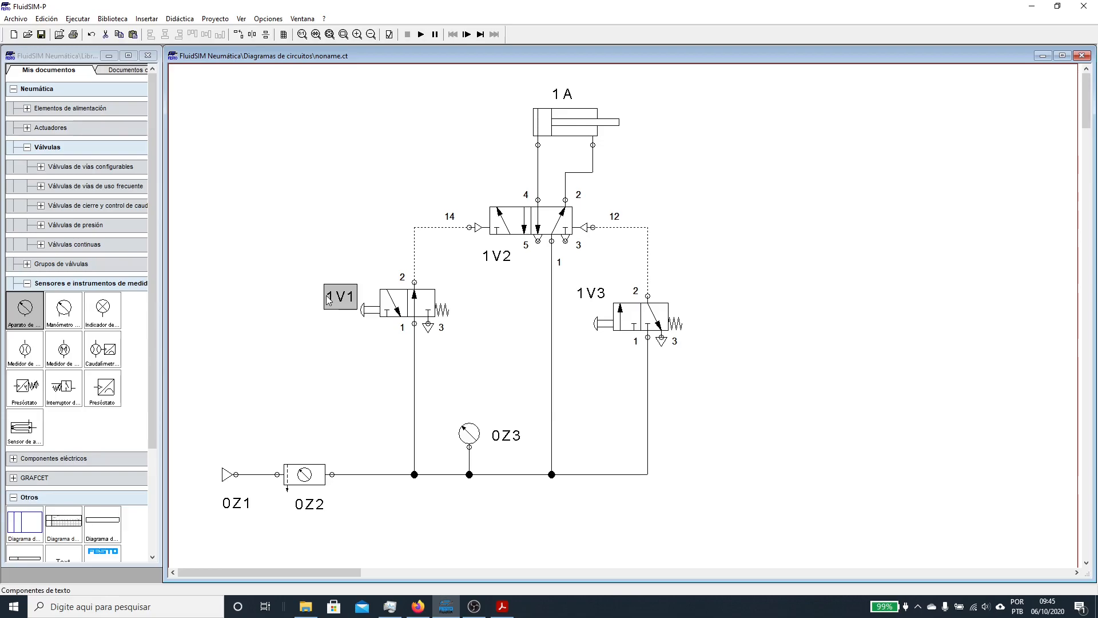
double_click(336, 301)
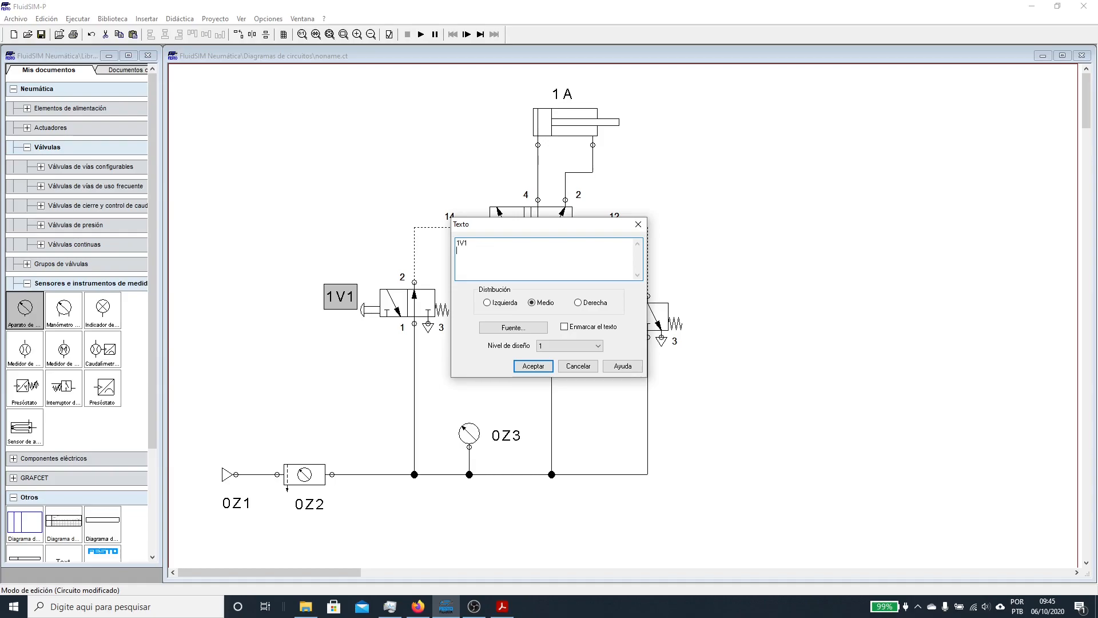
key(Return)
drag(336, 306, 333, 306)
click(347, 356)
- Add NF as a second line to the 1V3 label and place the label just above and beside its valve
drag(603, 294, 573, 290)
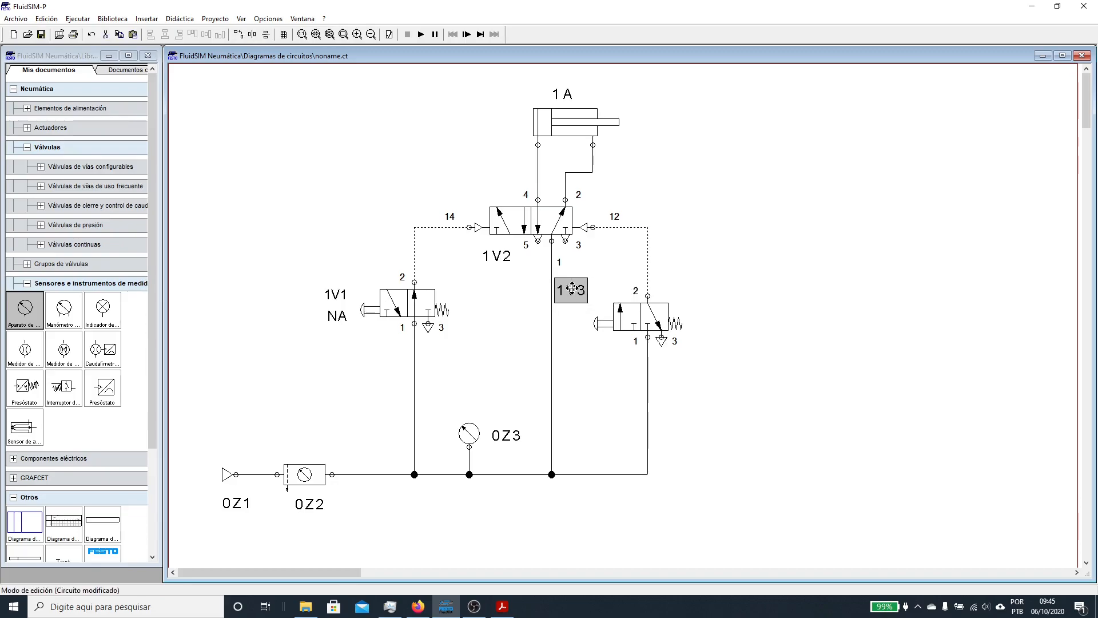
double_click(572, 290)
click(469, 242)
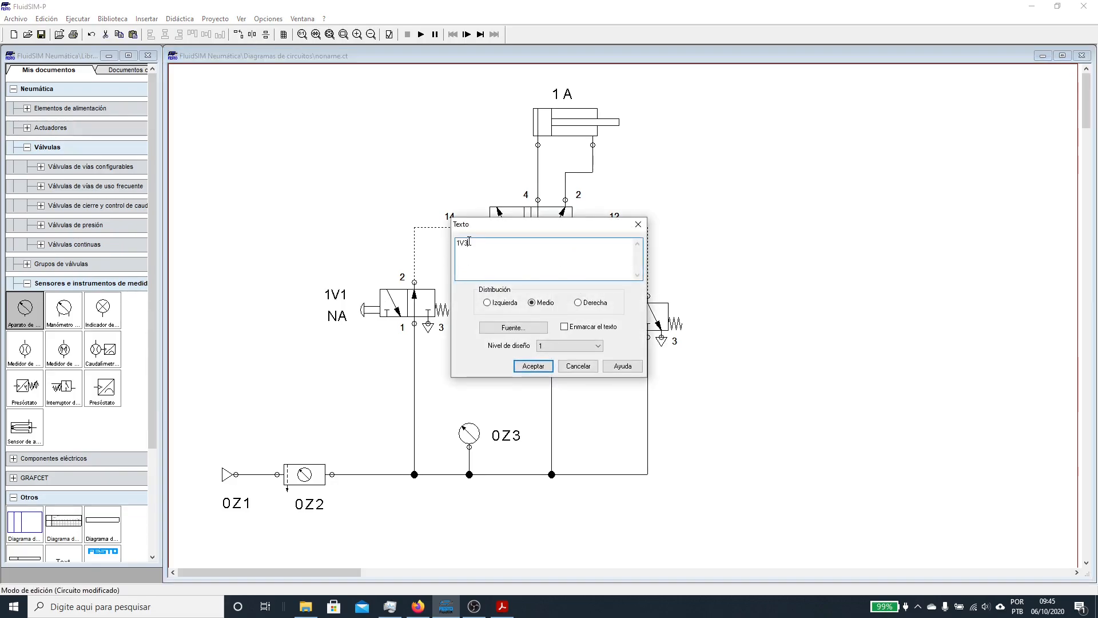
key(Return)
text(NF)
click(533, 365)
drag(565, 303, 581, 295)
click(663, 407)
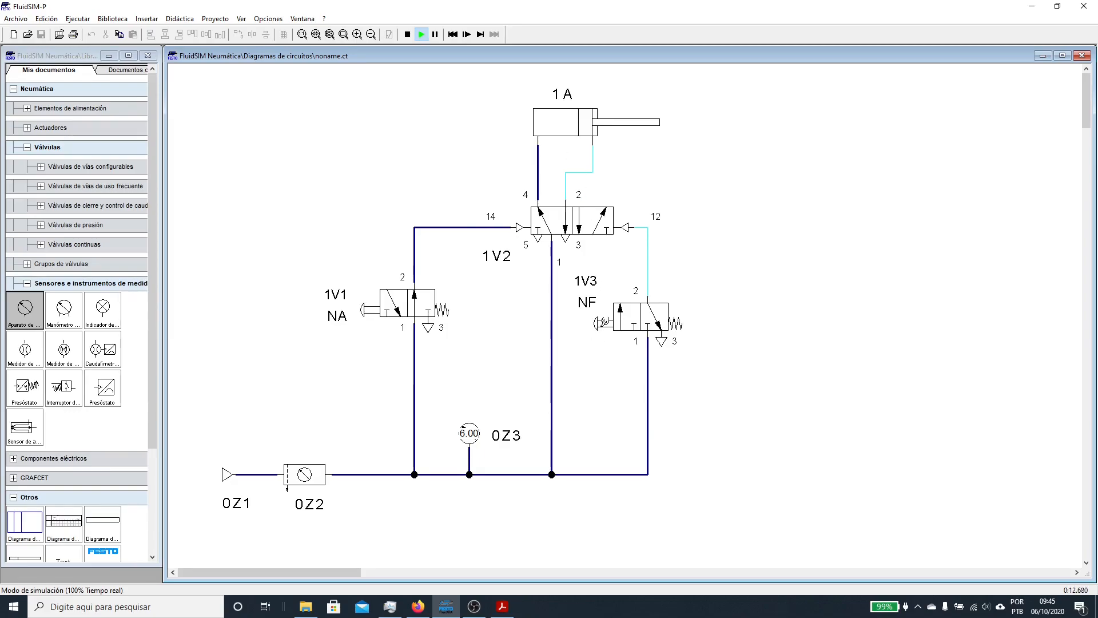
- Actuate valve 1V3 repeatedly in the running simulation while 1V1 stays unactuated, to test whether the cylinder returns
click(603, 323)
click(615, 315)
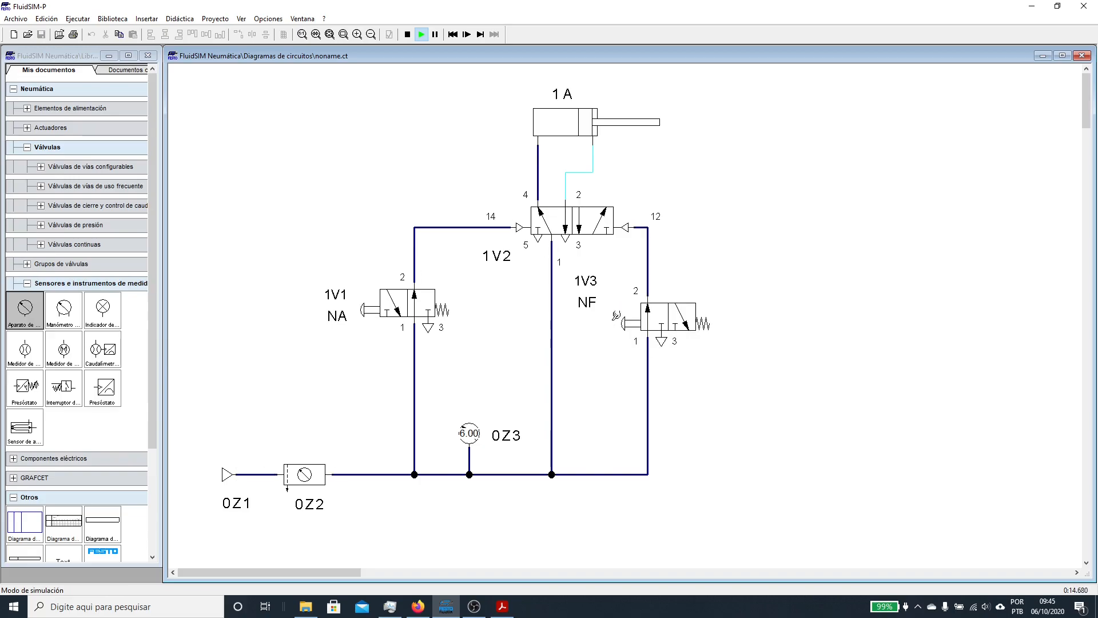
click(615, 315)
click(617, 316)
click(617, 315)
click(616, 315)
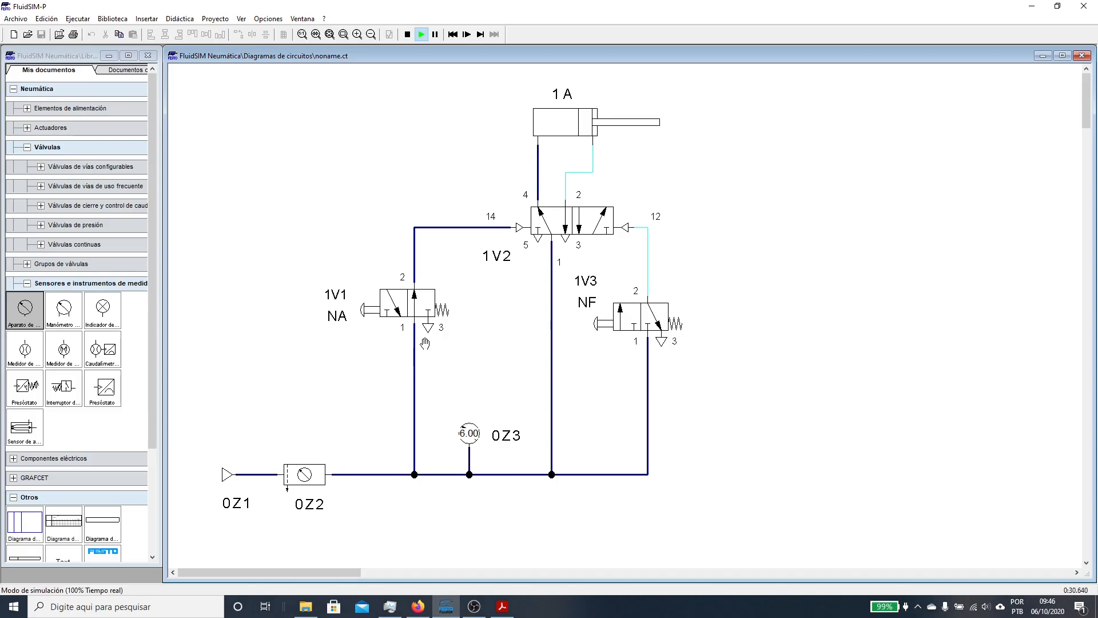
- Test the cylinder's return by holding 1V1 actuated and pulsing 1V3, and rerun the simulation briefly from its initial state
click(369, 310)
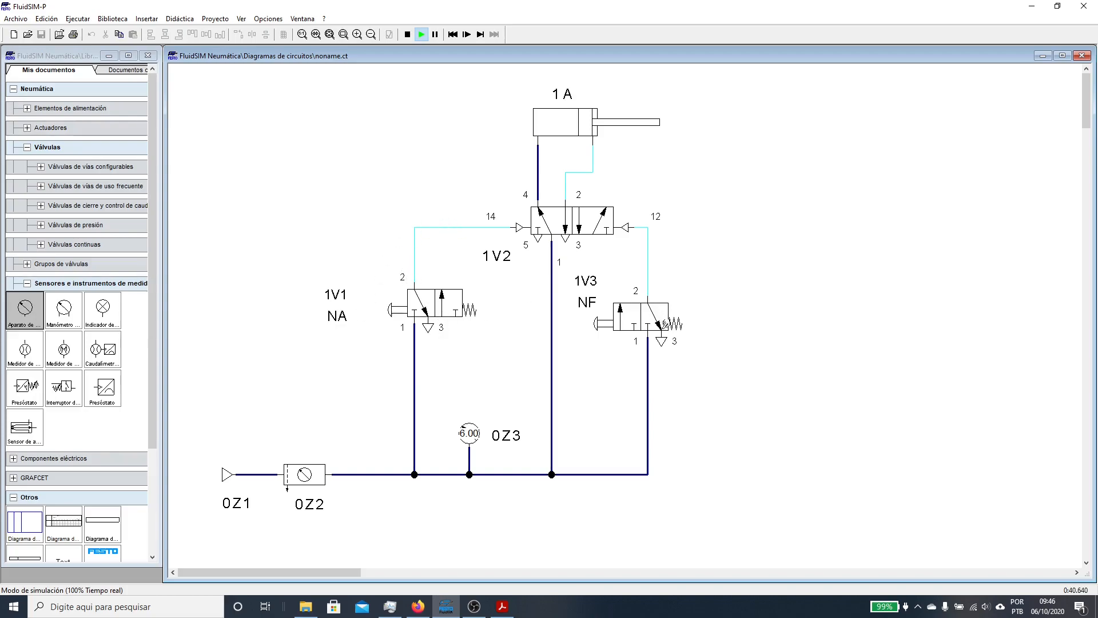
click(627, 330)
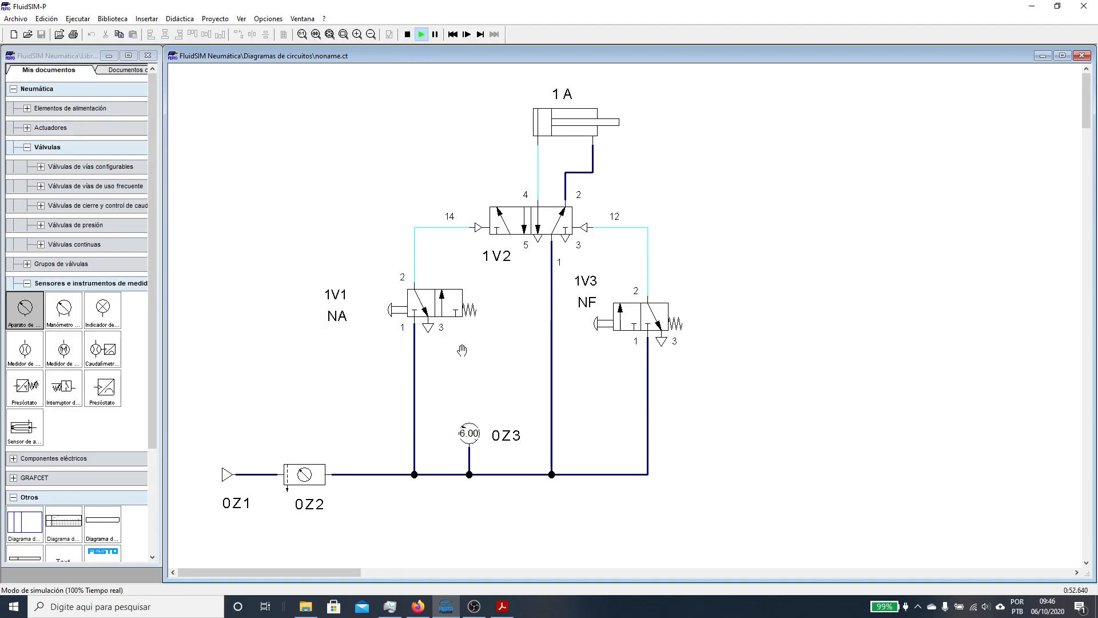
click(408, 35)
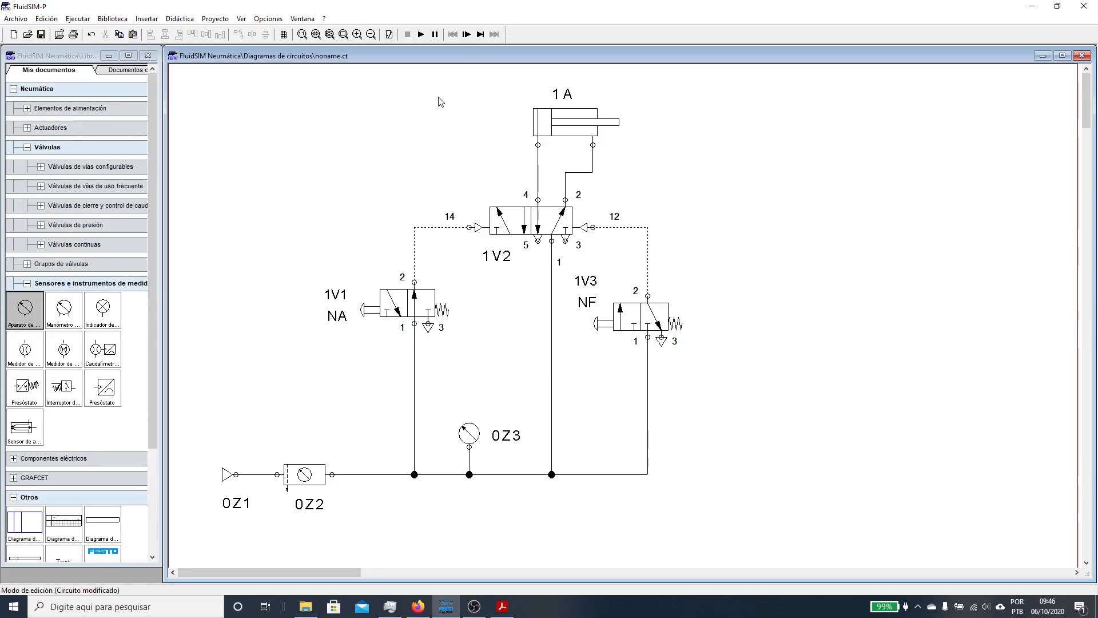
click(421, 34)
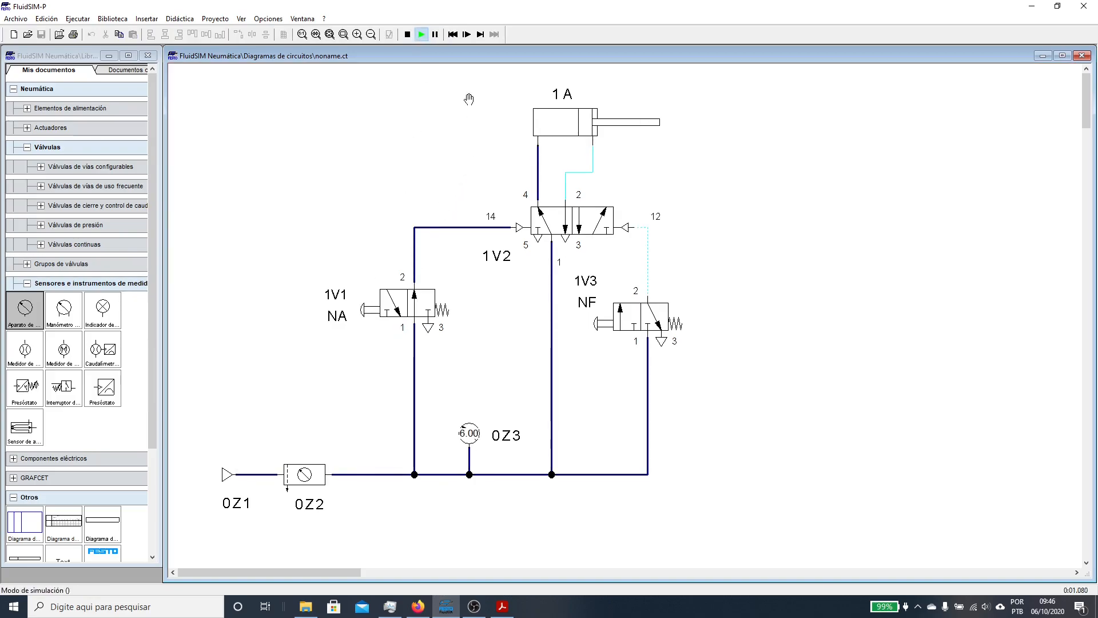
click(407, 34)
- Restore valve 1V1 to normally closed by swapping its two body positions back
click(395, 314)
double_click(394, 314)
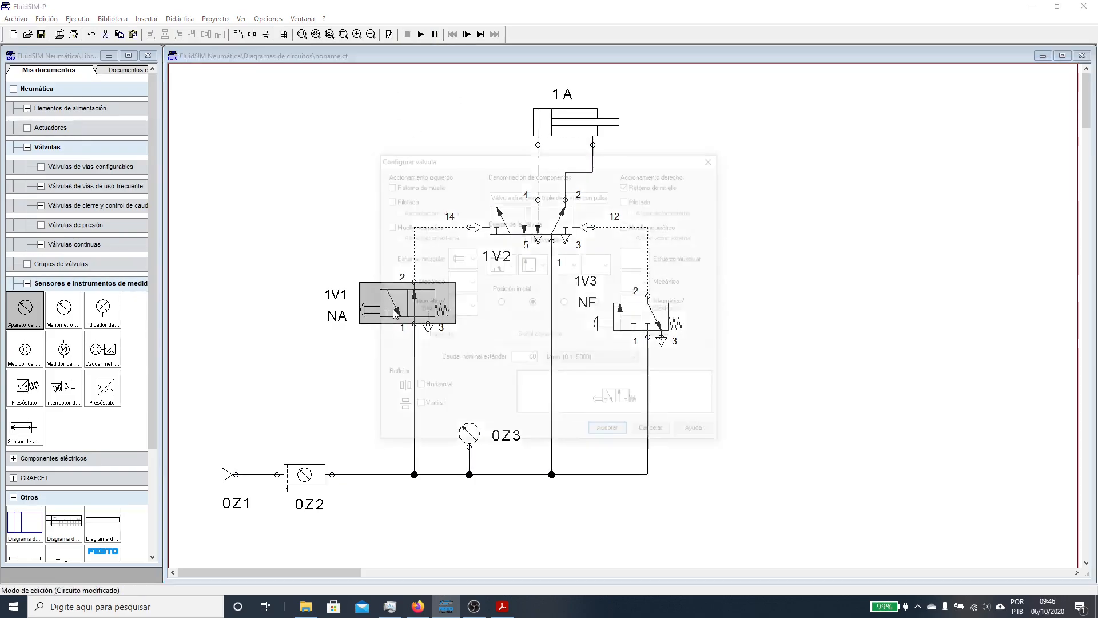
click(531, 264)
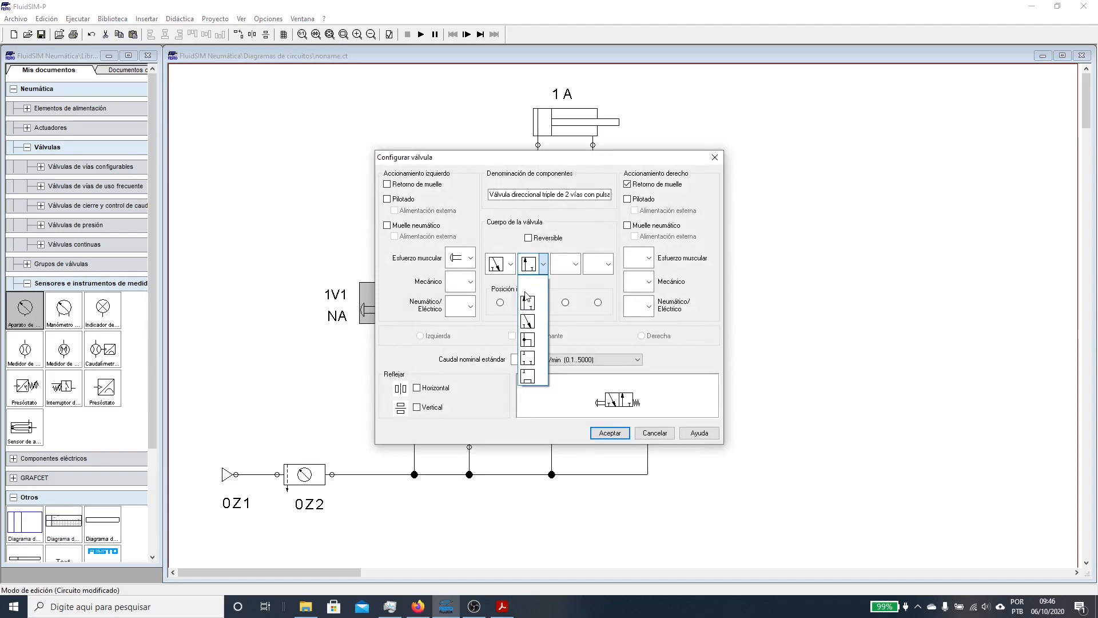
click(527, 284)
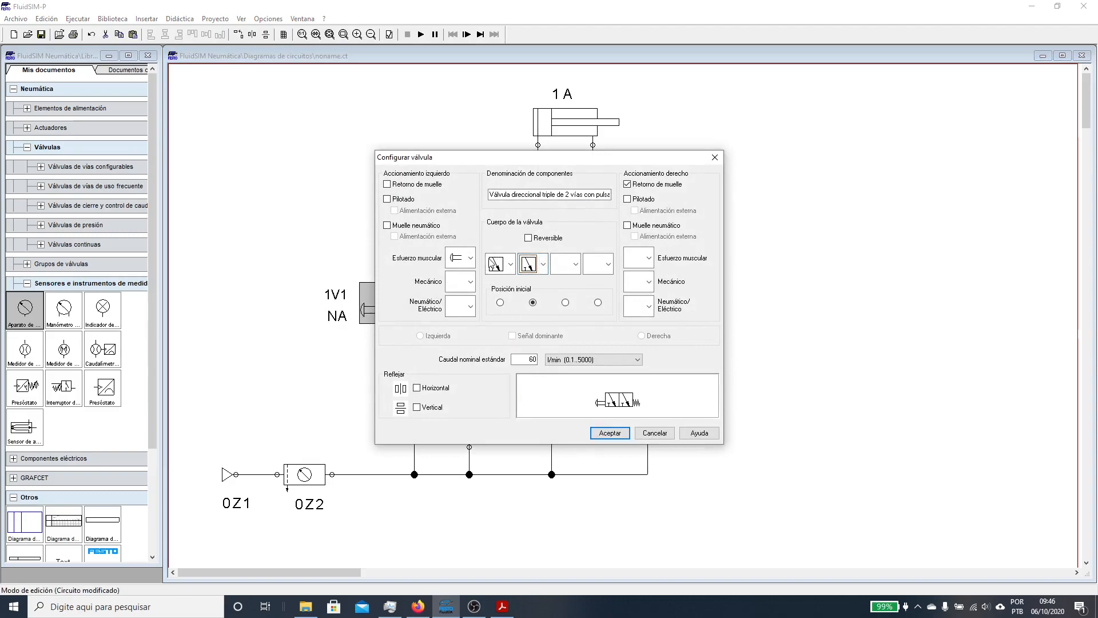
click(489, 262)
click(488, 264)
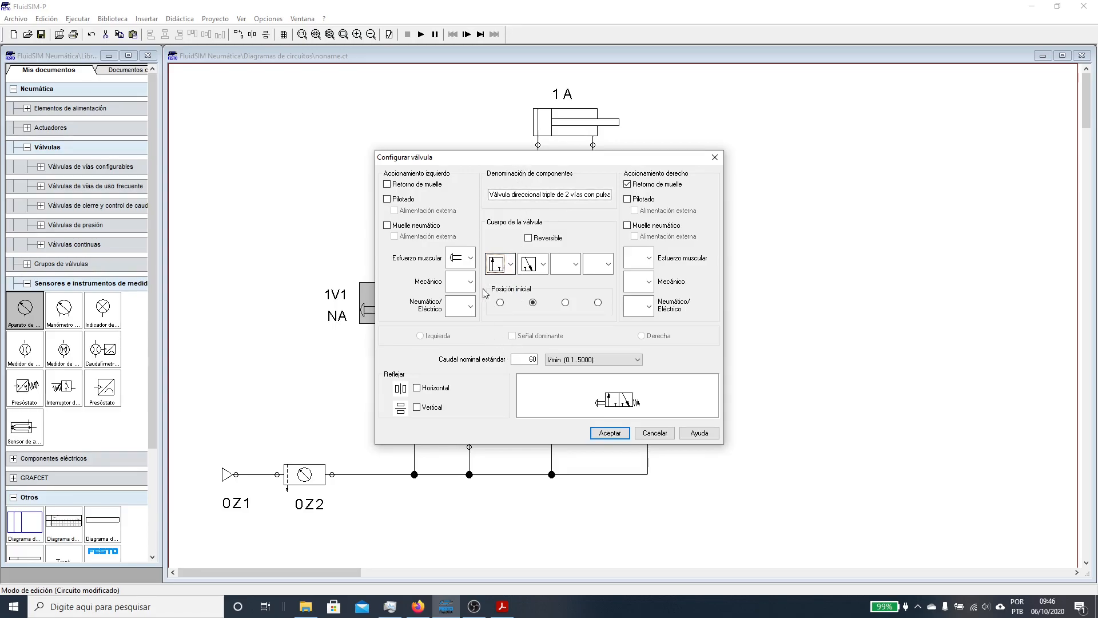
click(610, 433)
click(321, 394)
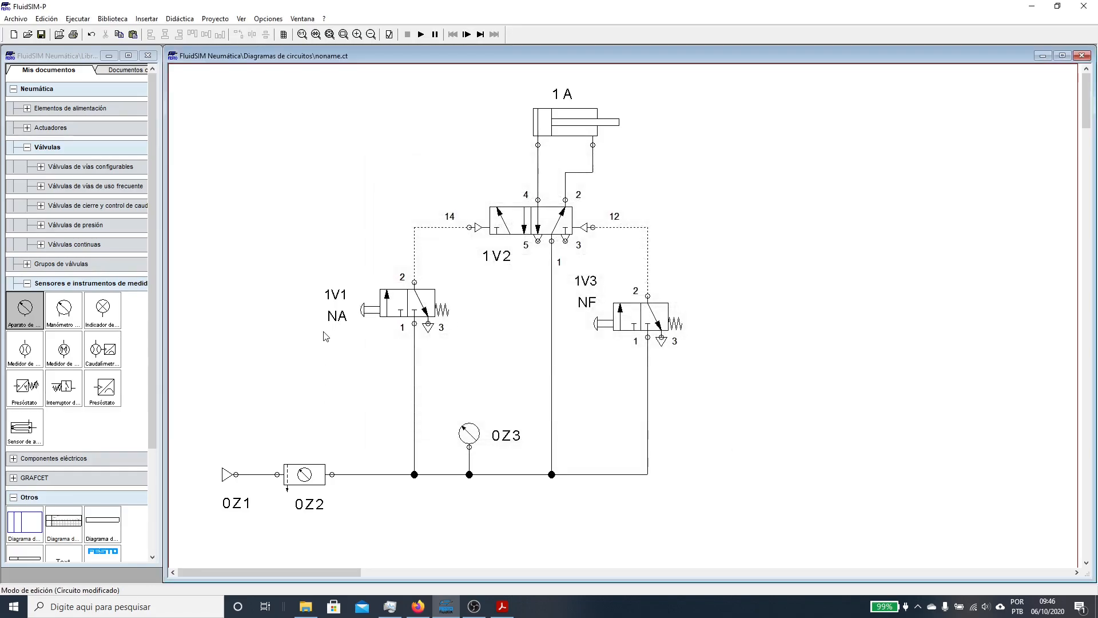
- Change the second line of the 1V1 label to NF and dismiss the antivirus notification
click(335, 318)
double_click(335, 318)
click(473, 255)
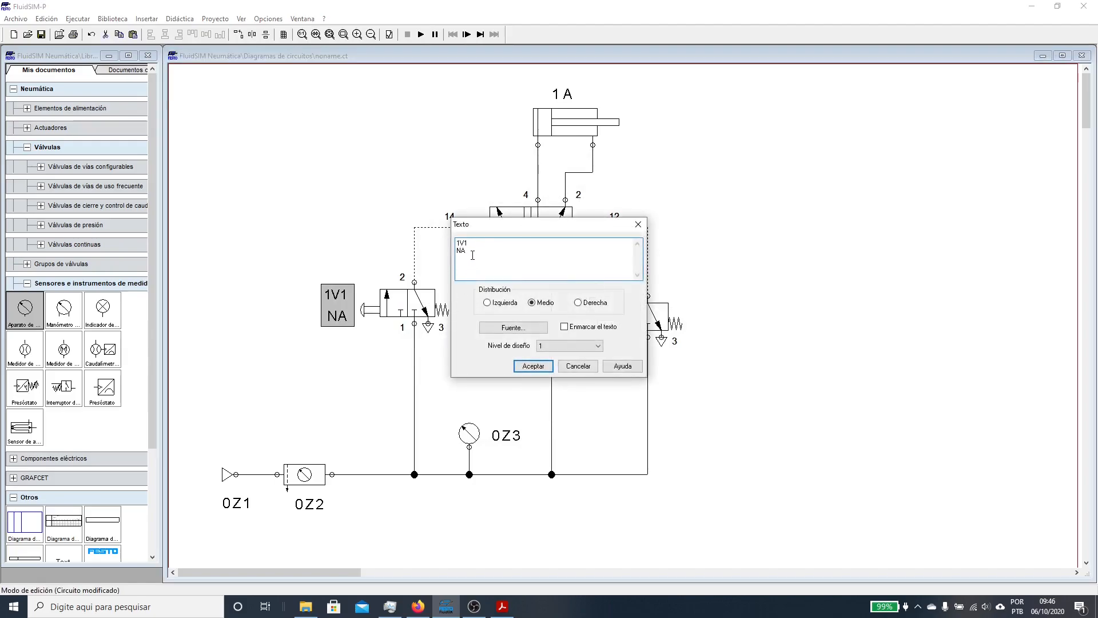
key(BackSpace)
text(F)
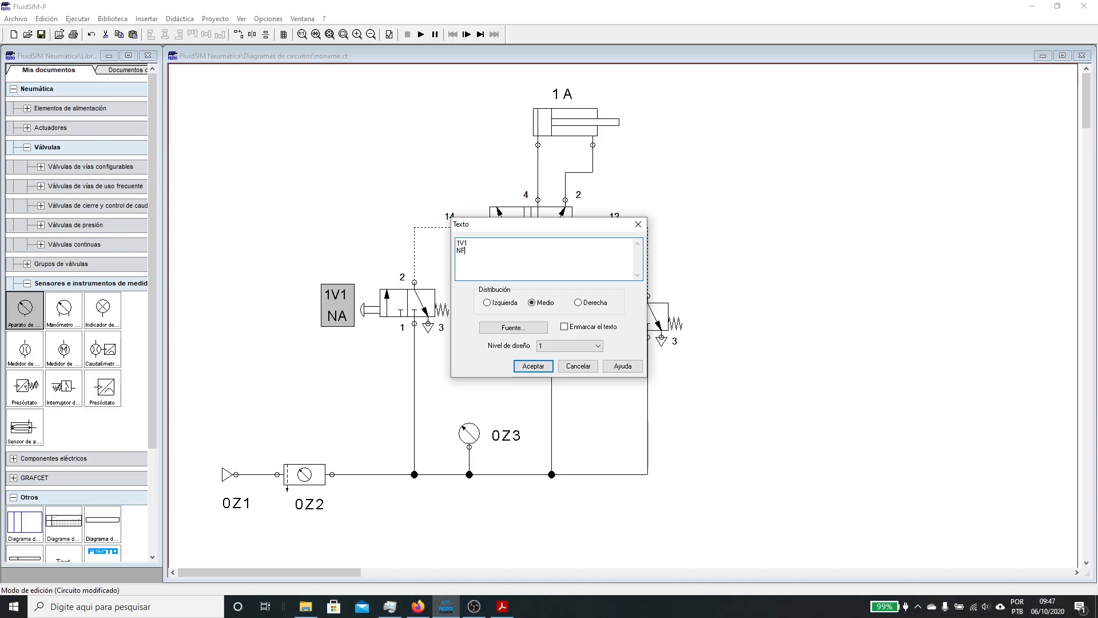
click(533, 366)
click(343, 384)
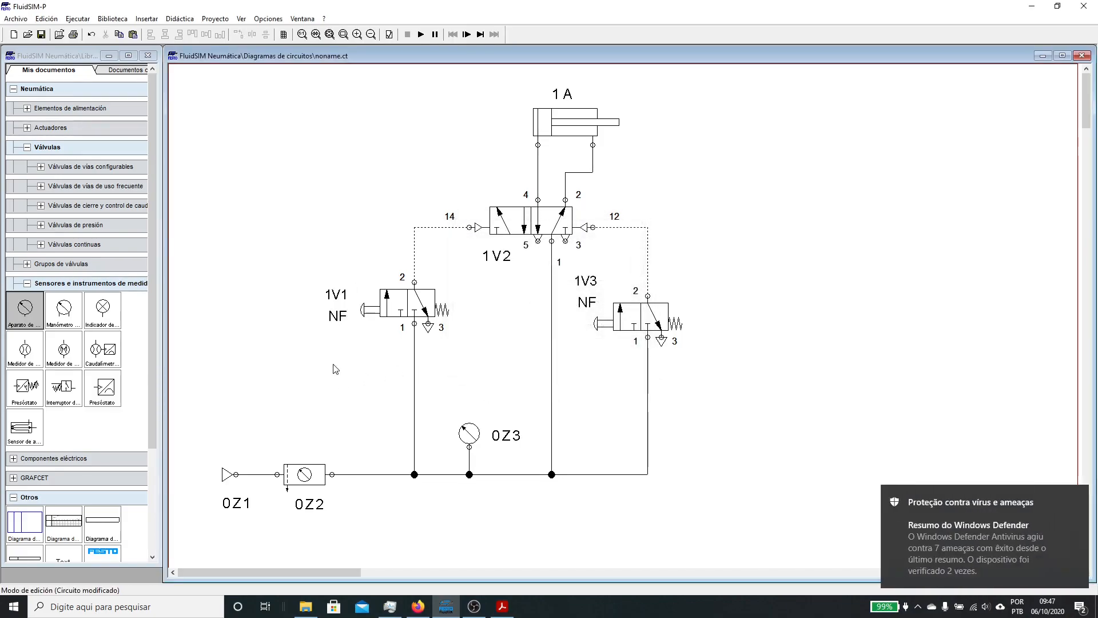
click(1077, 500)
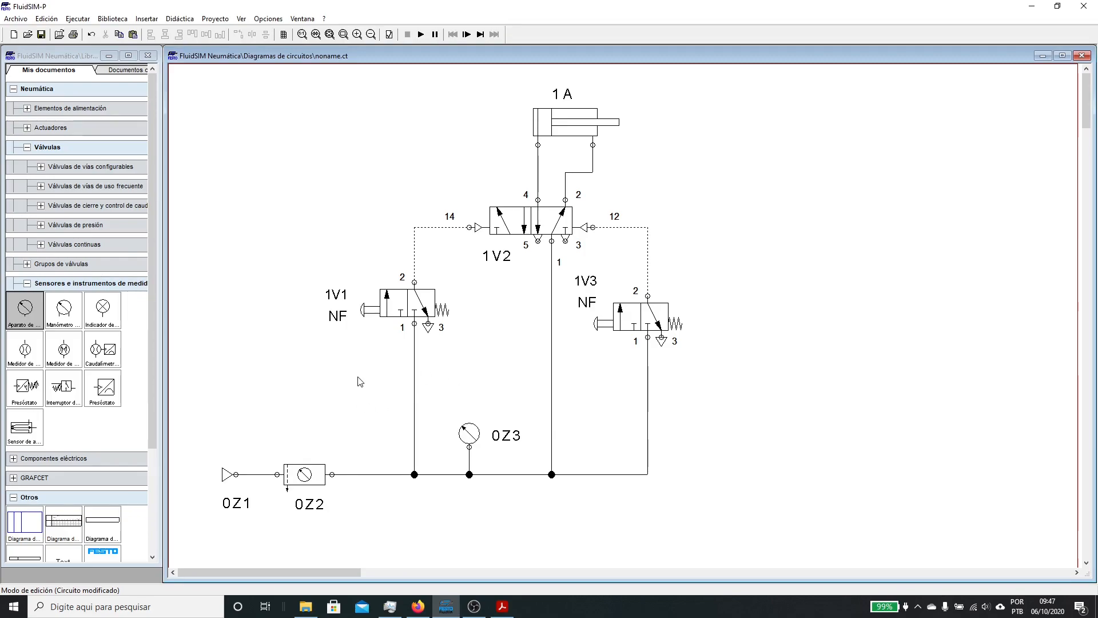
- Switch to Prática Pneumática-1.pdf in Acrobat Reader to read the exercise items around 1.13, and return to FluidSIM
mouse_move(502, 607)
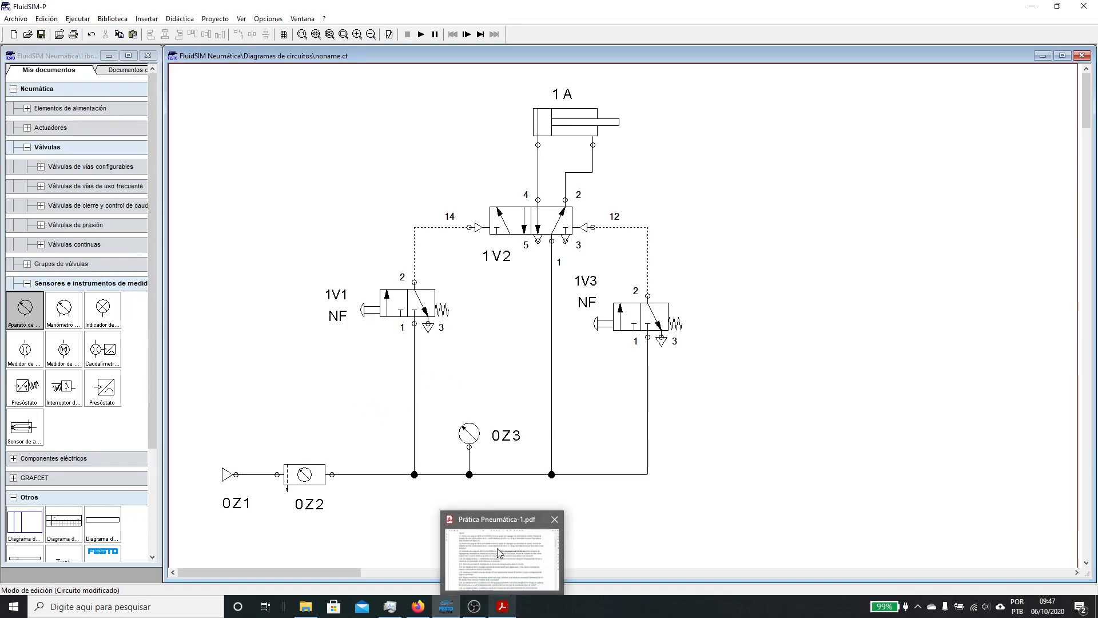
click(500, 554)
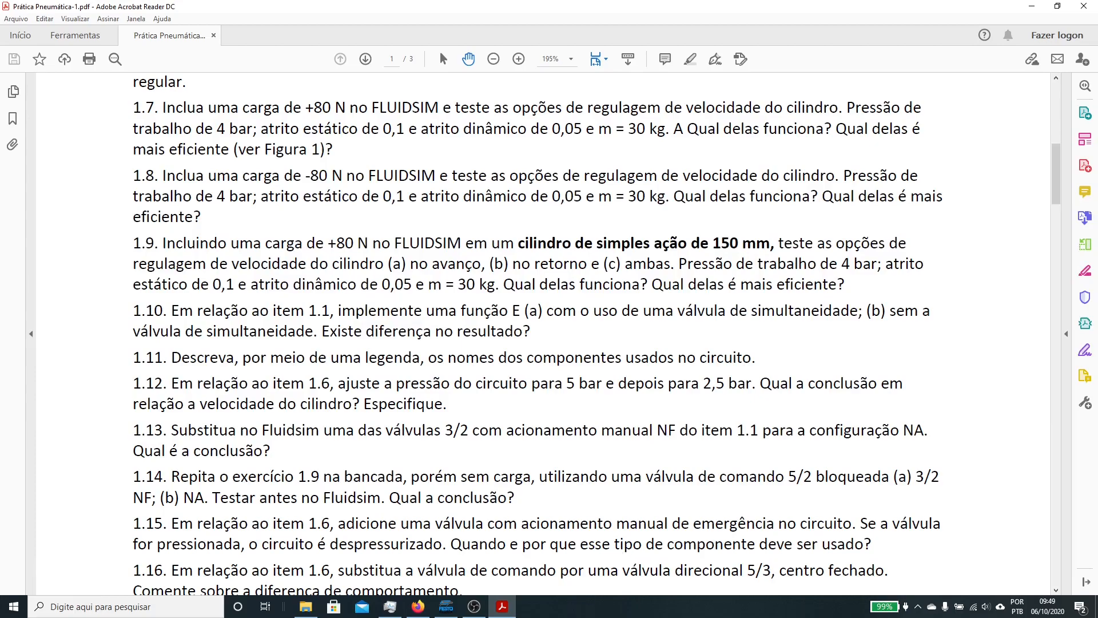
click(446, 606)
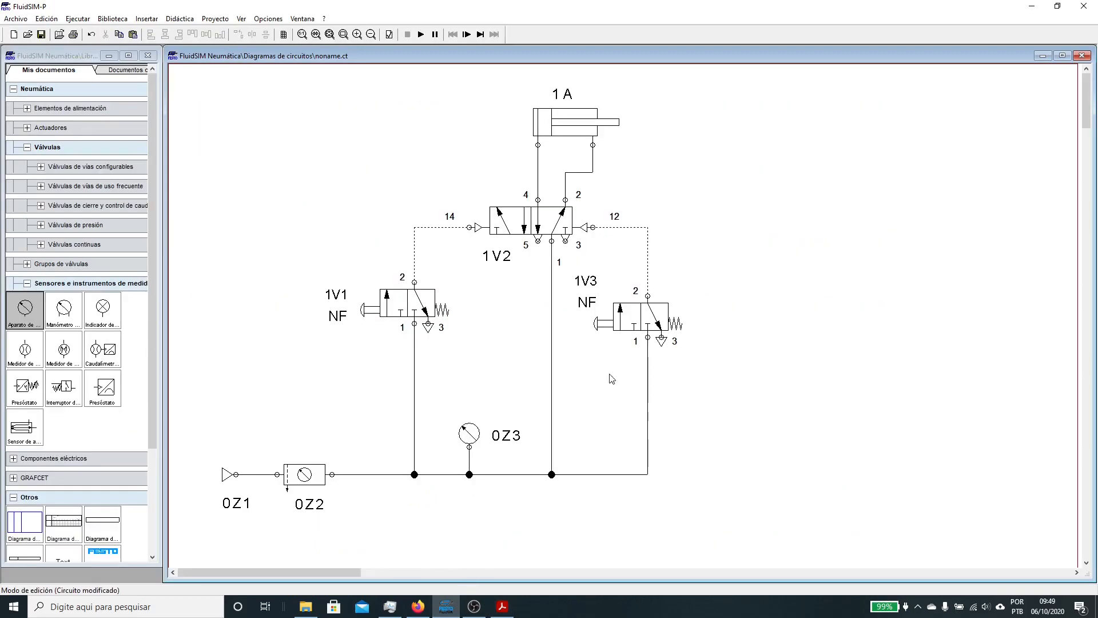
- Remove the NF line from the 1V3 label
click(589, 298)
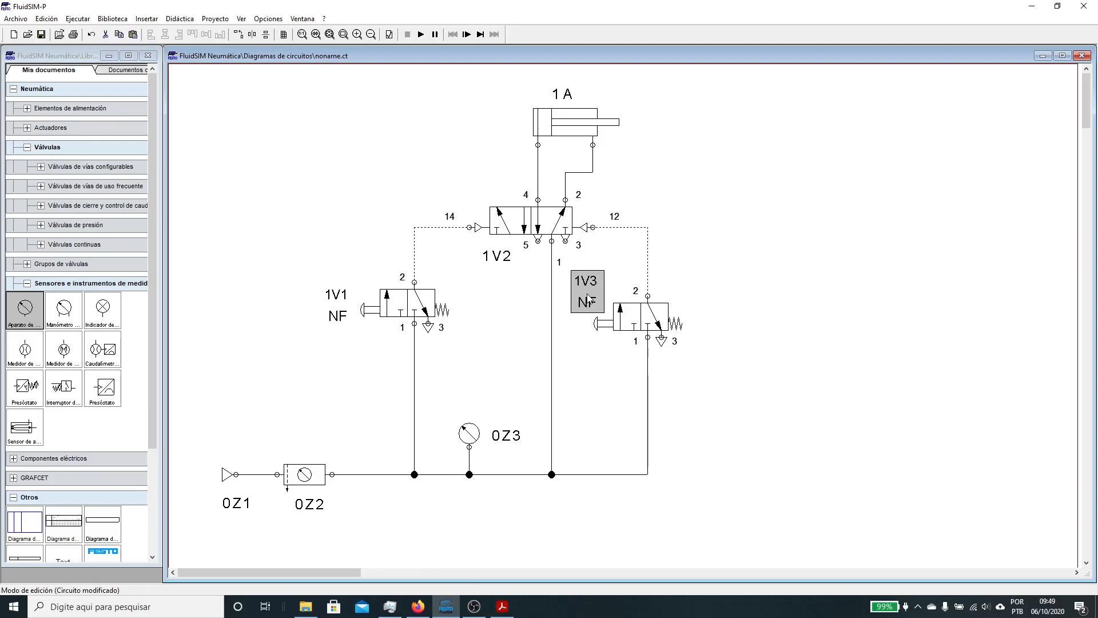
double_click(589, 298)
click(478, 256)
key(BackSpace)
click(526, 367)
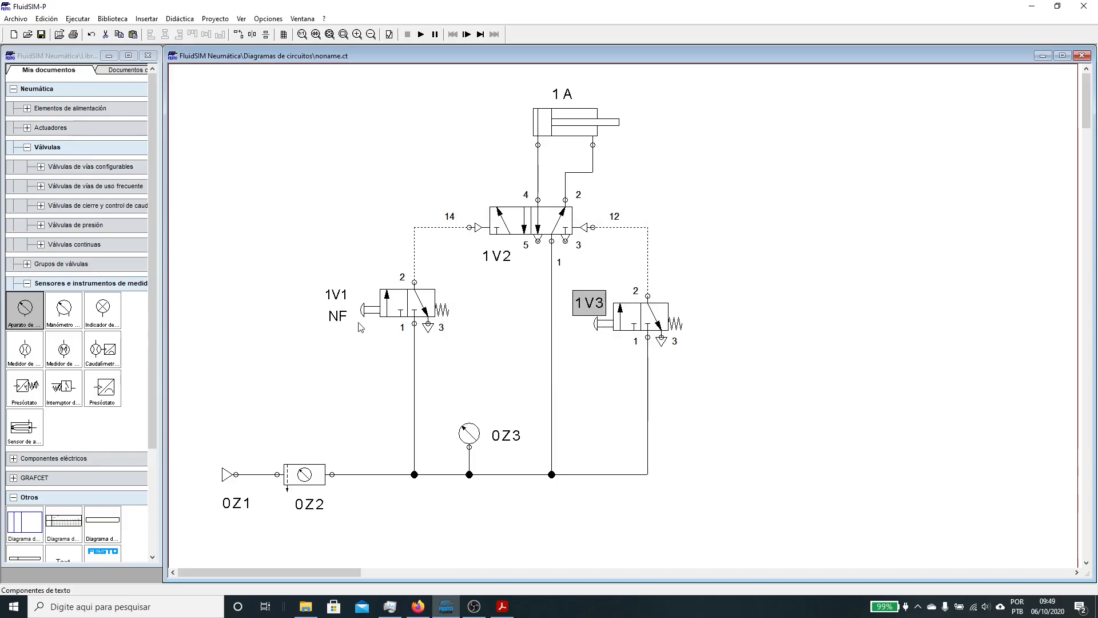
- Remove the NF line from the 1V1 label
click(401, 313)
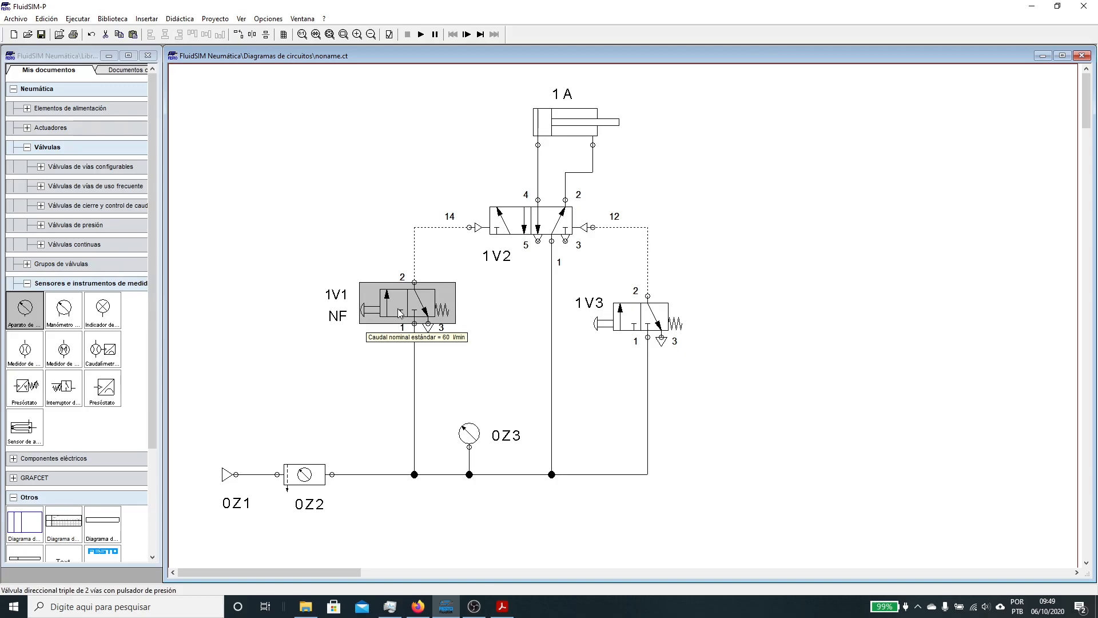
double_click(339, 315)
click(471, 255)
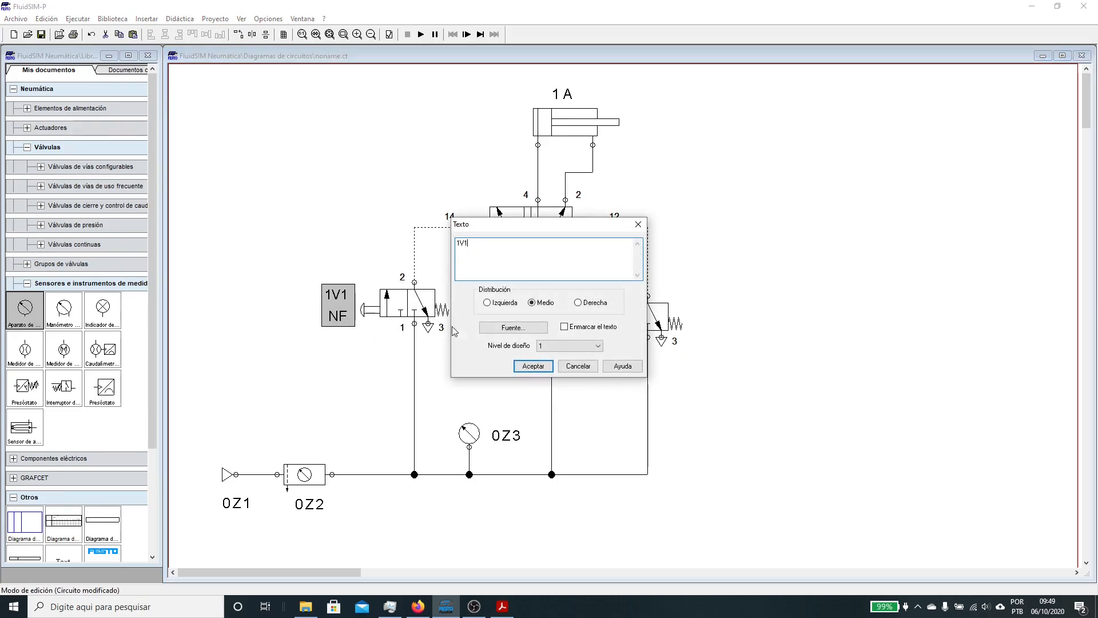
click(532, 366)
click(350, 372)
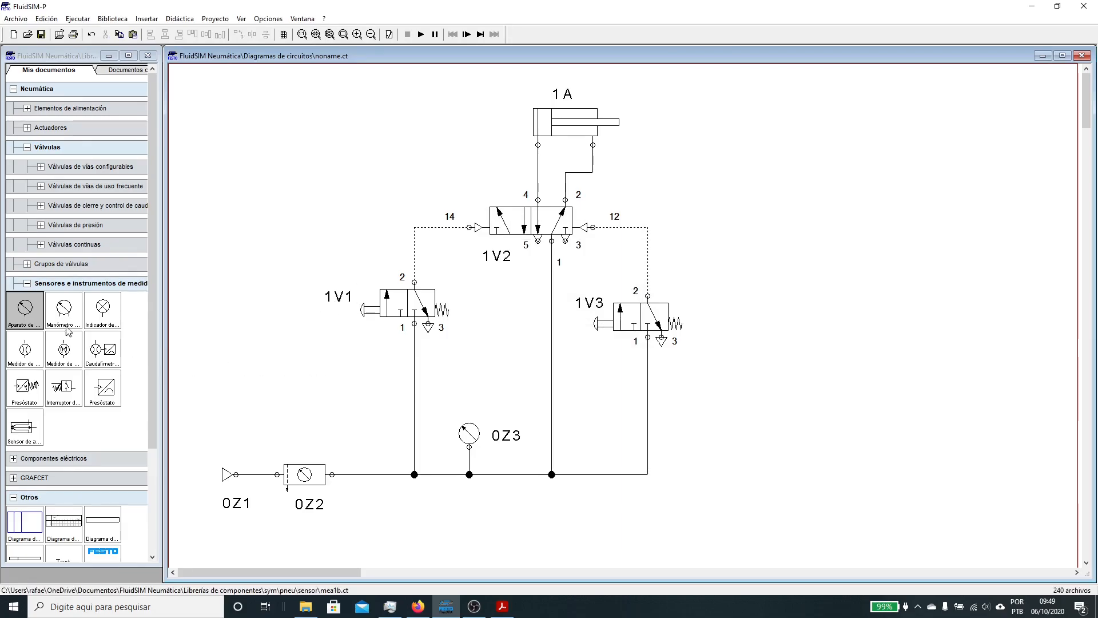
- Move the 1V1 label slightly up and to the right, and delete the 3/2-way valve 1V1 from the circuit
click(27, 283)
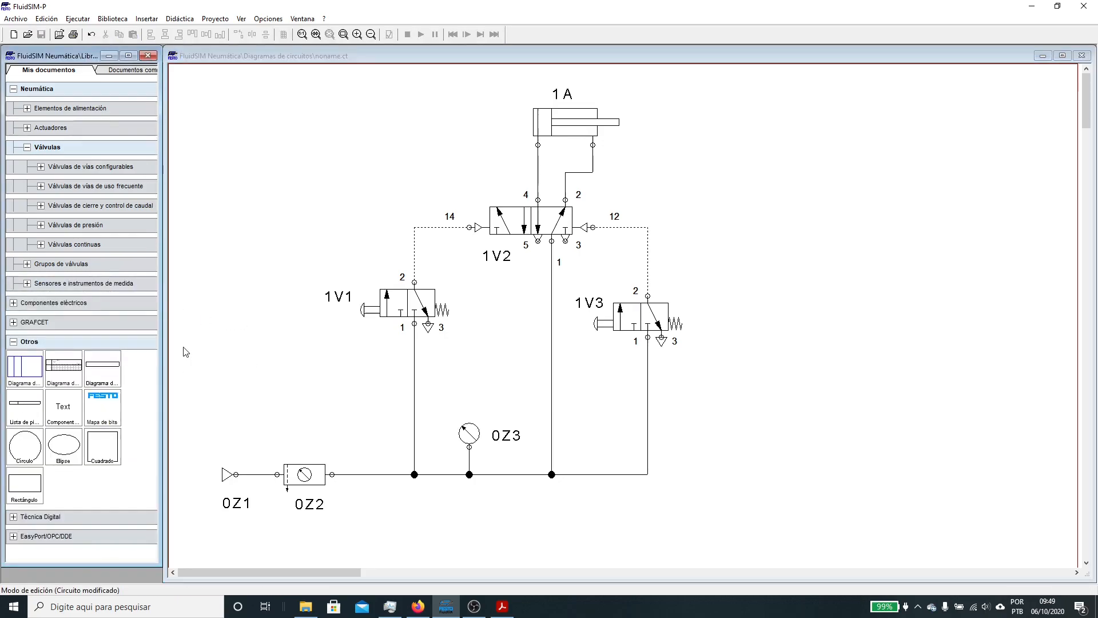
drag(329, 296, 341, 287)
click(340, 312)
click(396, 302)
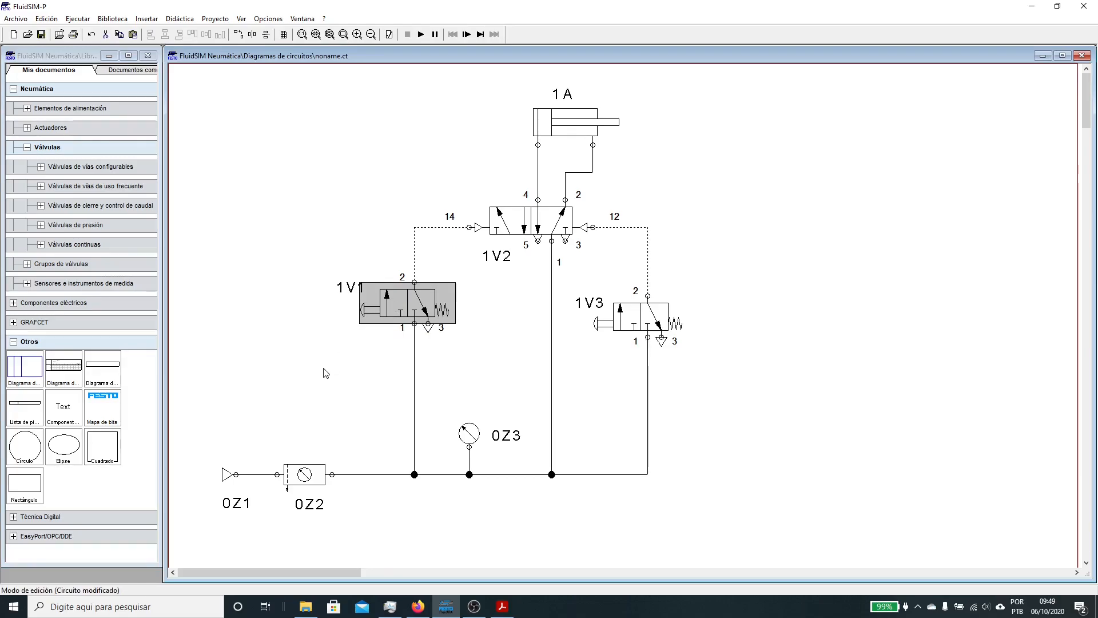
key(Delete)
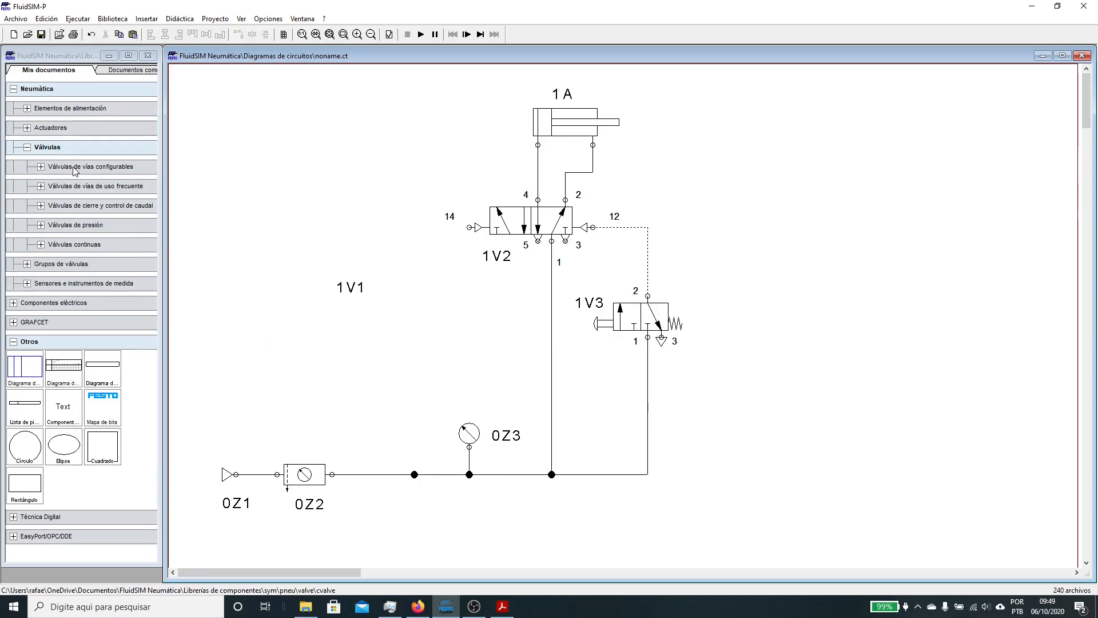
- Place a configurable 5/n-way valve where the deleted valve stood and set the 1V1 label just above its upper-left corner
click(75, 167)
click(27, 232)
drag(27, 233, 404, 335)
click(349, 339)
drag(350, 287, 343, 305)
click(340, 350)
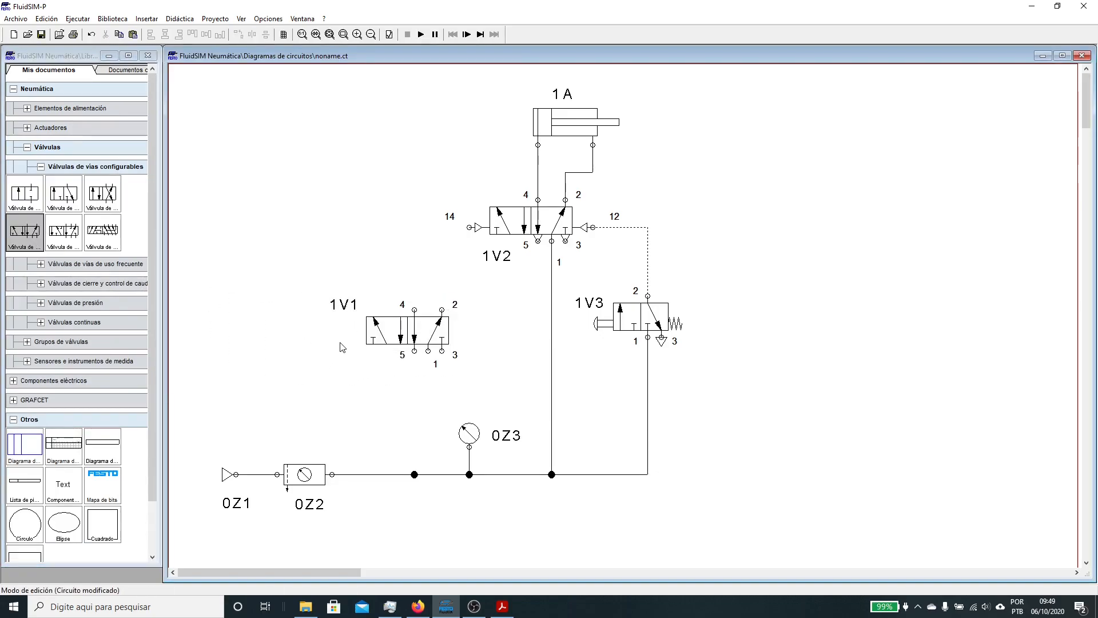
click(382, 328)
click(306, 388)
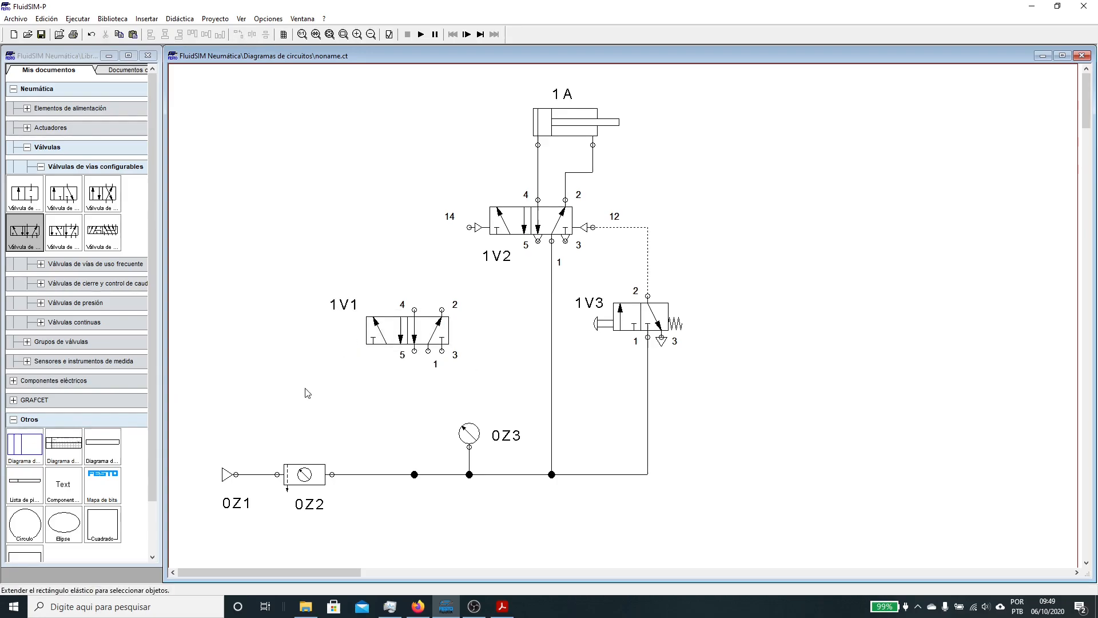
drag(399, 337, 386, 344)
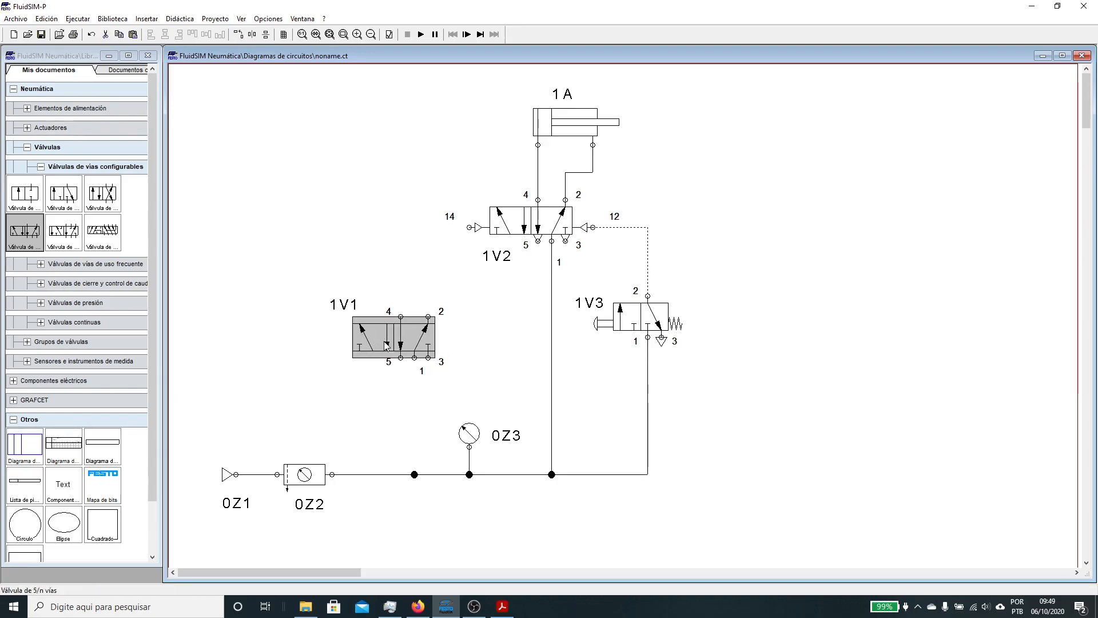
click(346, 330)
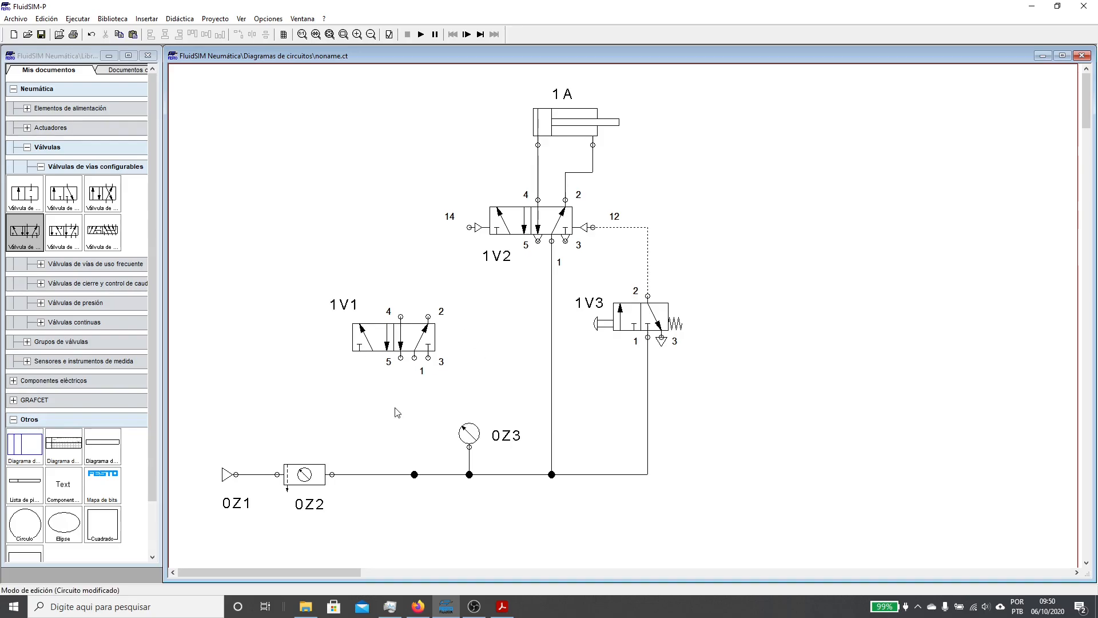
- Connect port 1 of the new 1V1 valve to the supply line junction below it and fit a silencer on port 3
drag(414, 357, 415, 469)
double_click(428, 357)
click(548, 331)
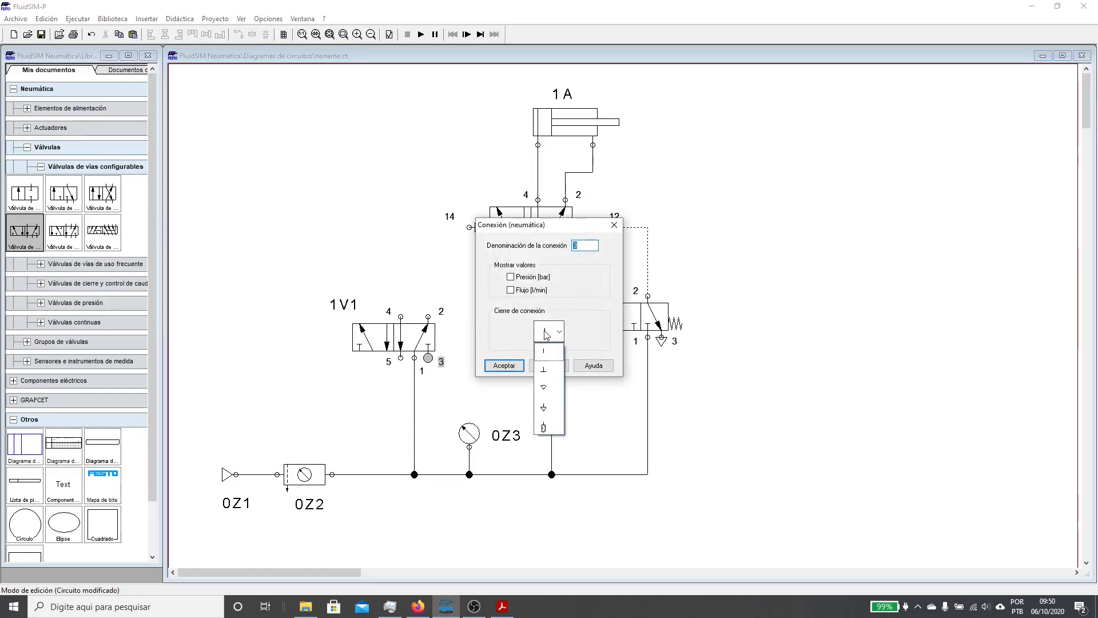
click(544, 413)
click(493, 366)
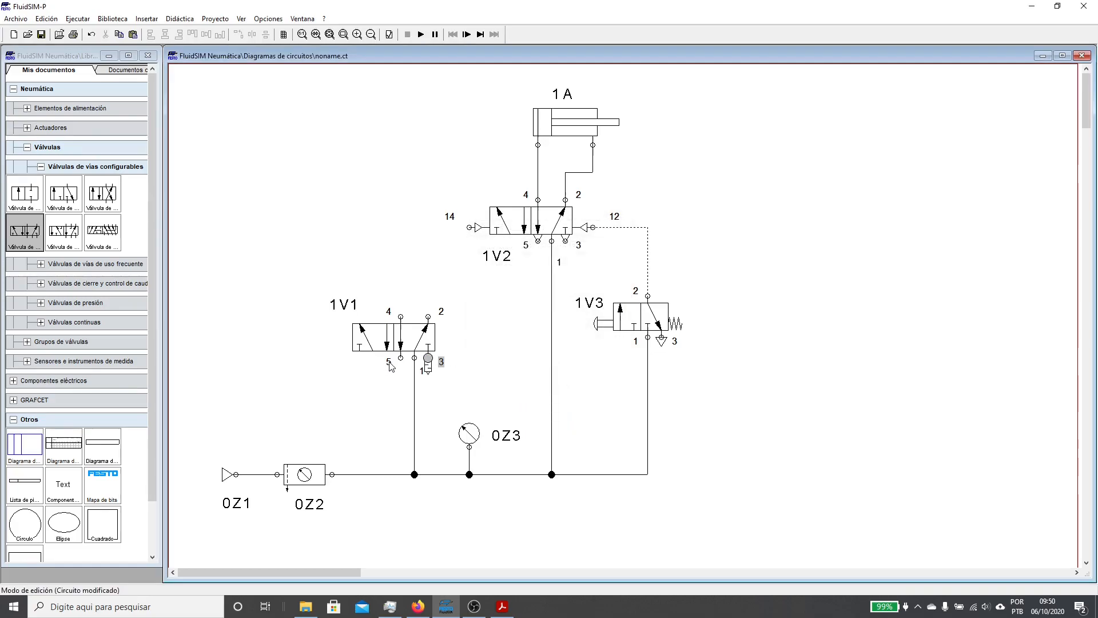
- Fit a silencer on port 5 of valve 1V1 and move the 1V3 label slightly upward
double_click(401, 358)
click(546, 332)
click(543, 426)
click(504, 366)
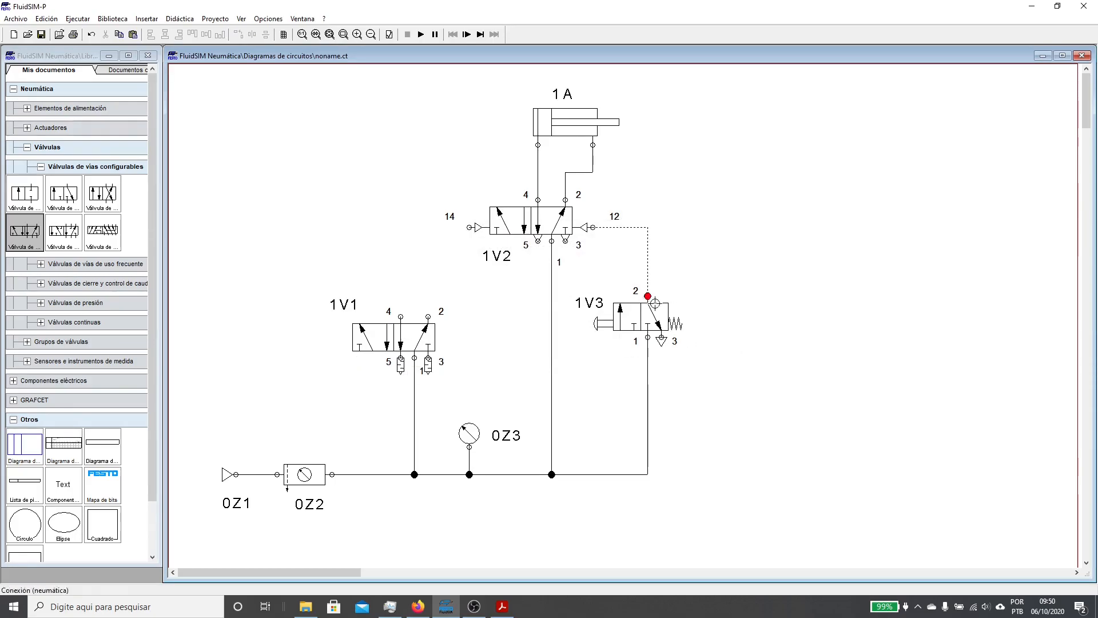
click(589, 303)
drag(589, 303, 588, 295)
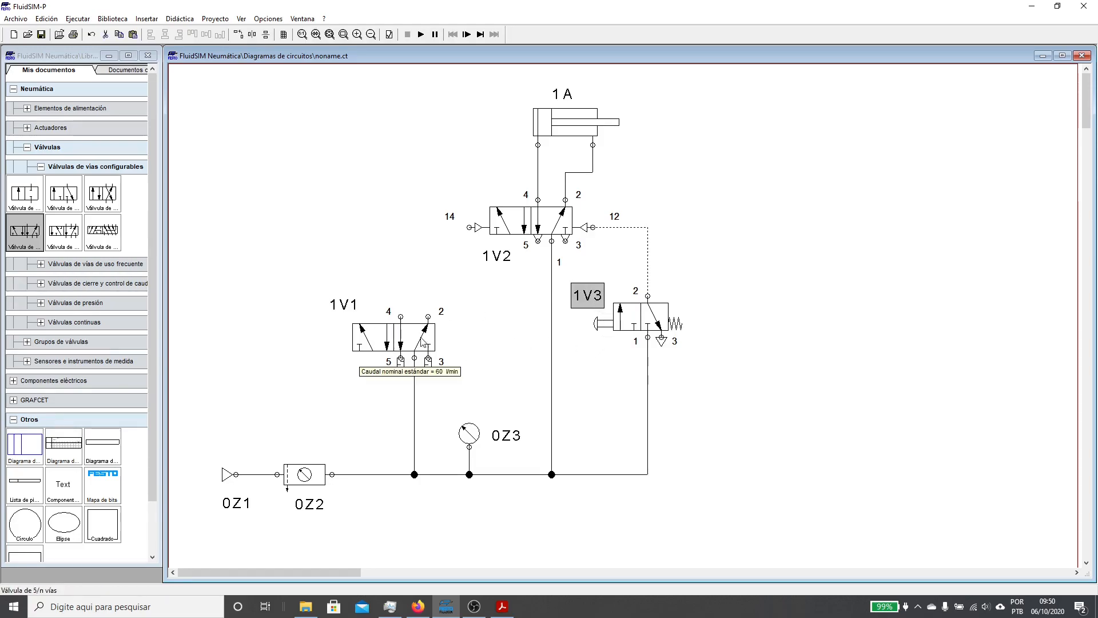
- Configure valve 1V1 with a mushroom pushbutton as left muscular actuation and a spring return on the right
double_click(376, 335)
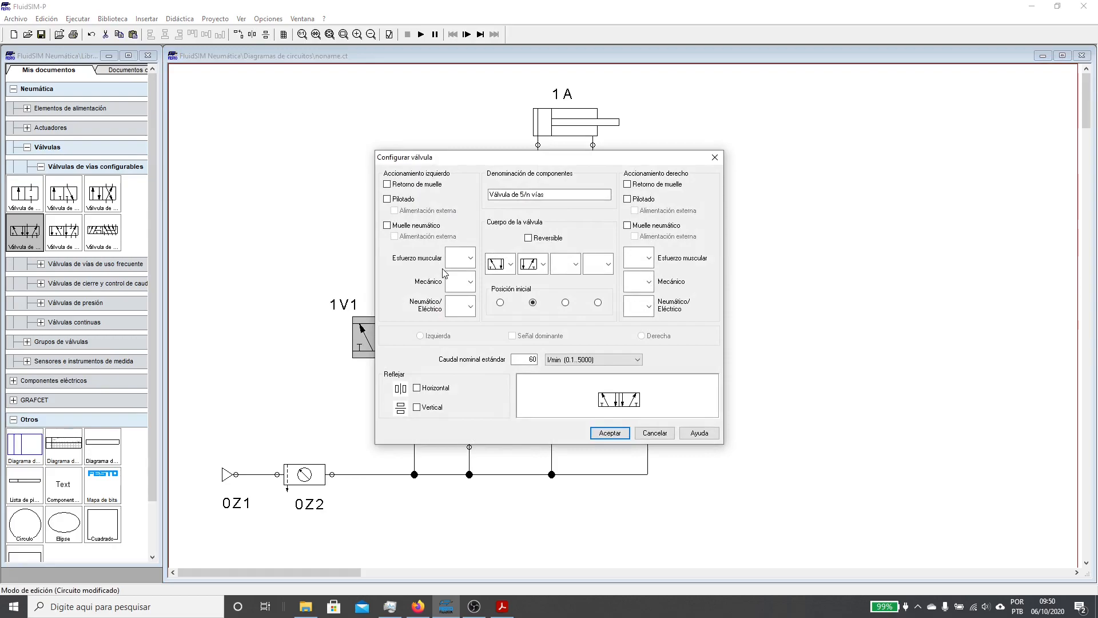
click(460, 258)
click(458, 333)
click(628, 184)
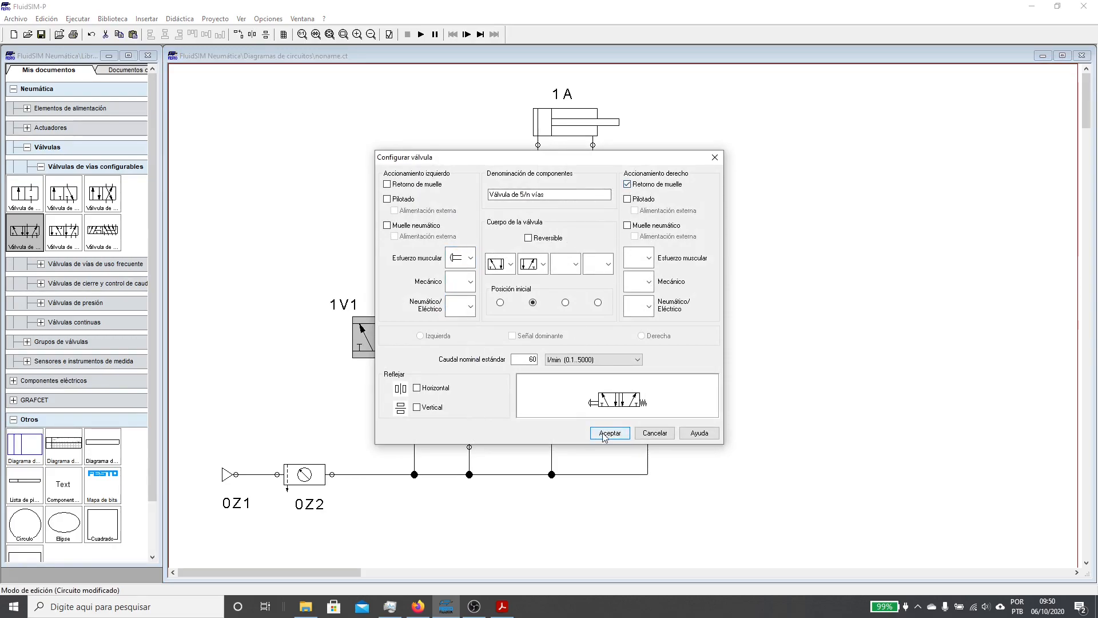
click(609, 433)
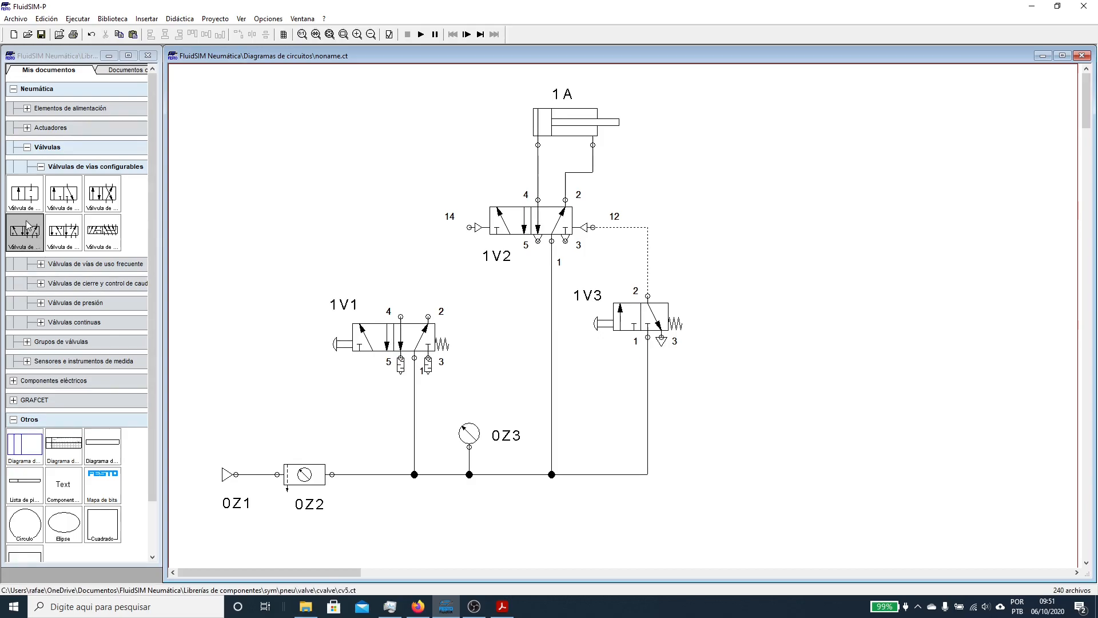
- Place a mechanically actuated 3/2-way pushbutton valve with spring return to the left of 1V1
click(41, 167)
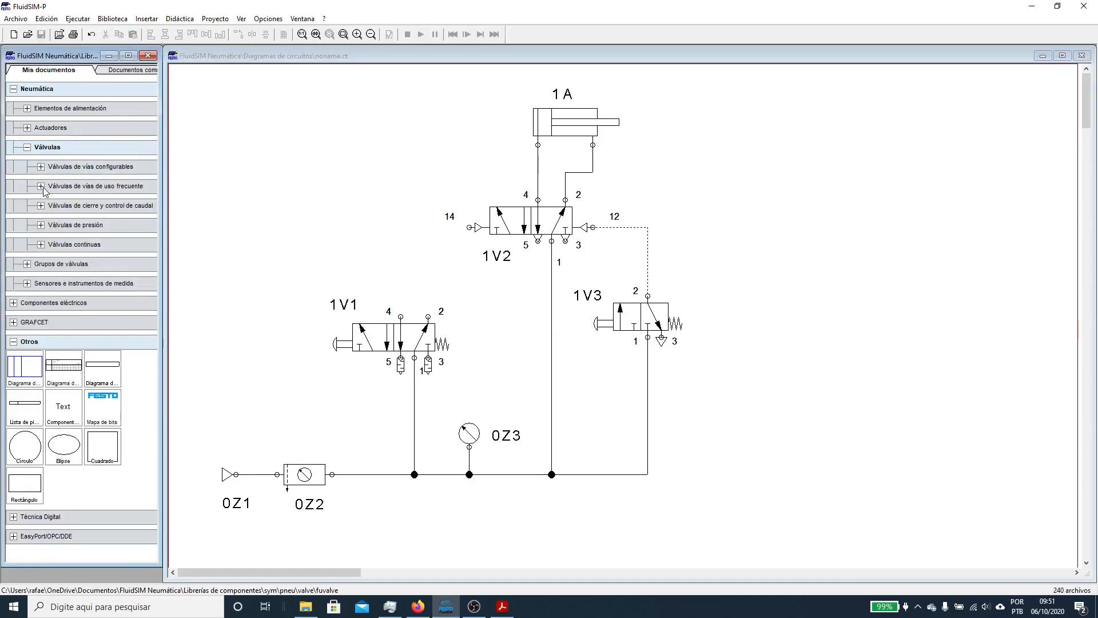
click(41, 186)
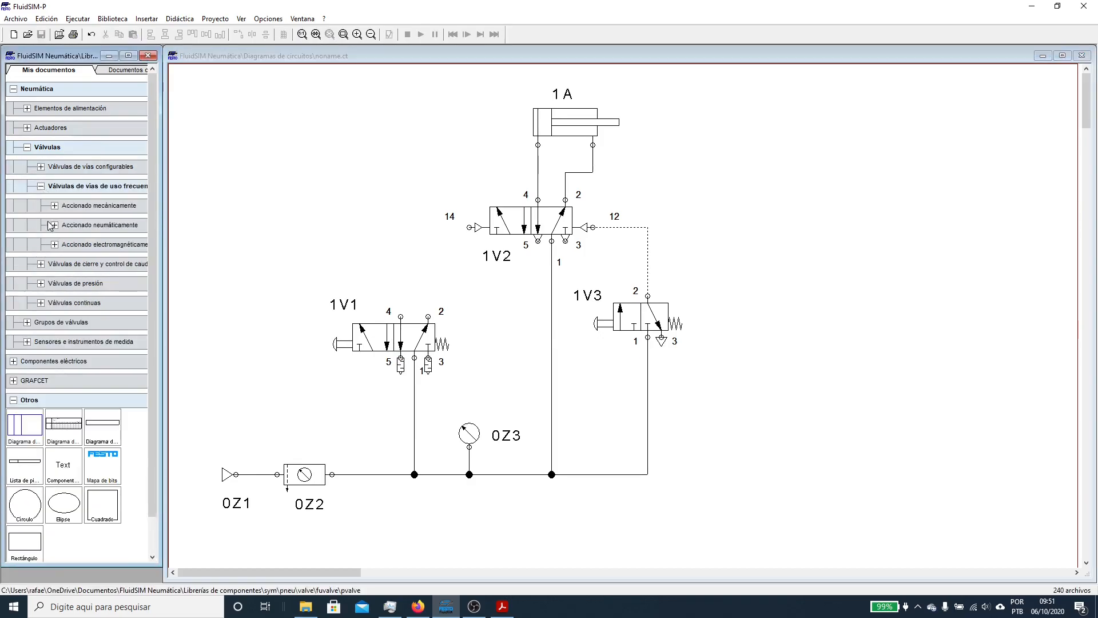
click(54, 205)
drag(24, 232, 250, 335)
- Change the added 3/2-way valve's muscular actuation to a mushroom pushbutton and connect its port 1 to the supply line
double_click(250, 334)
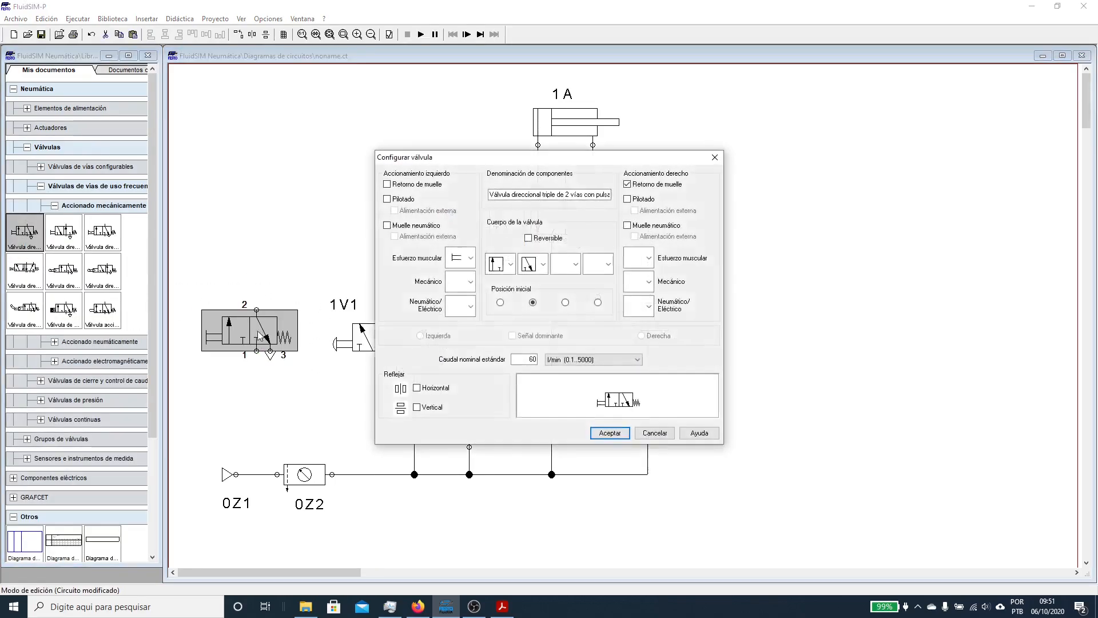
click(460, 258)
click(453, 321)
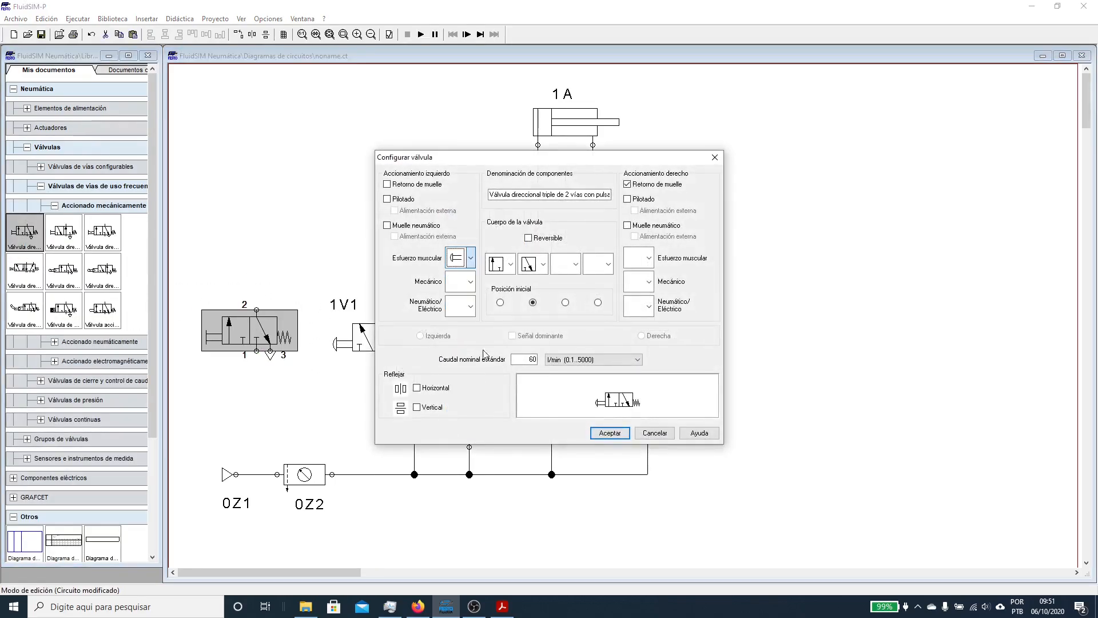
click(610, 433)
drag(266, 330, 266, 337)
click(267, 393)
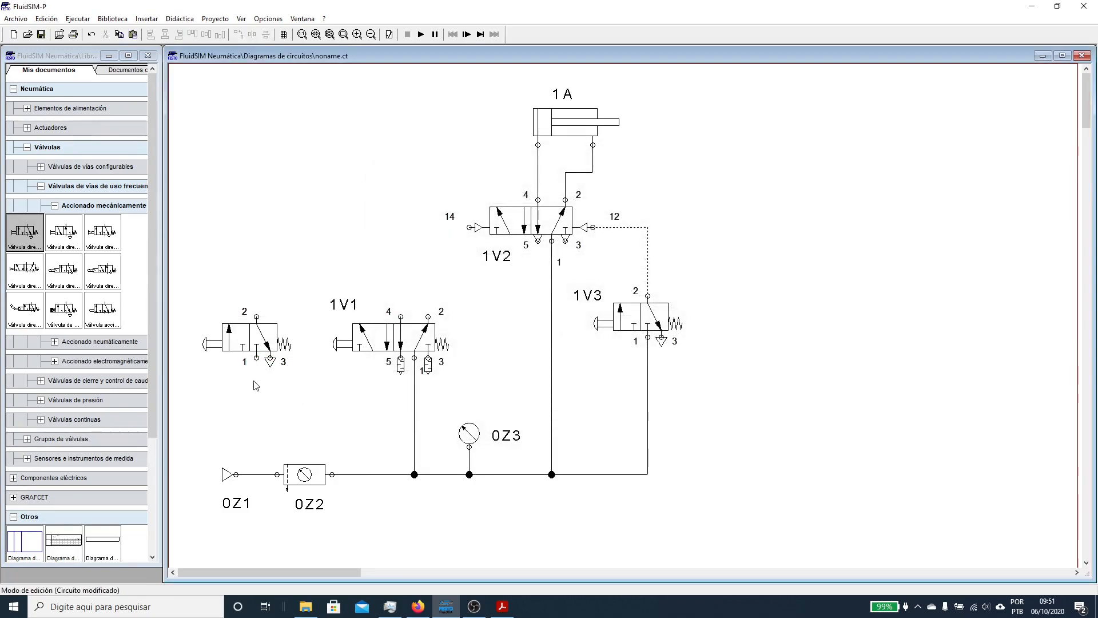
drag(256, 358, 359, 474)
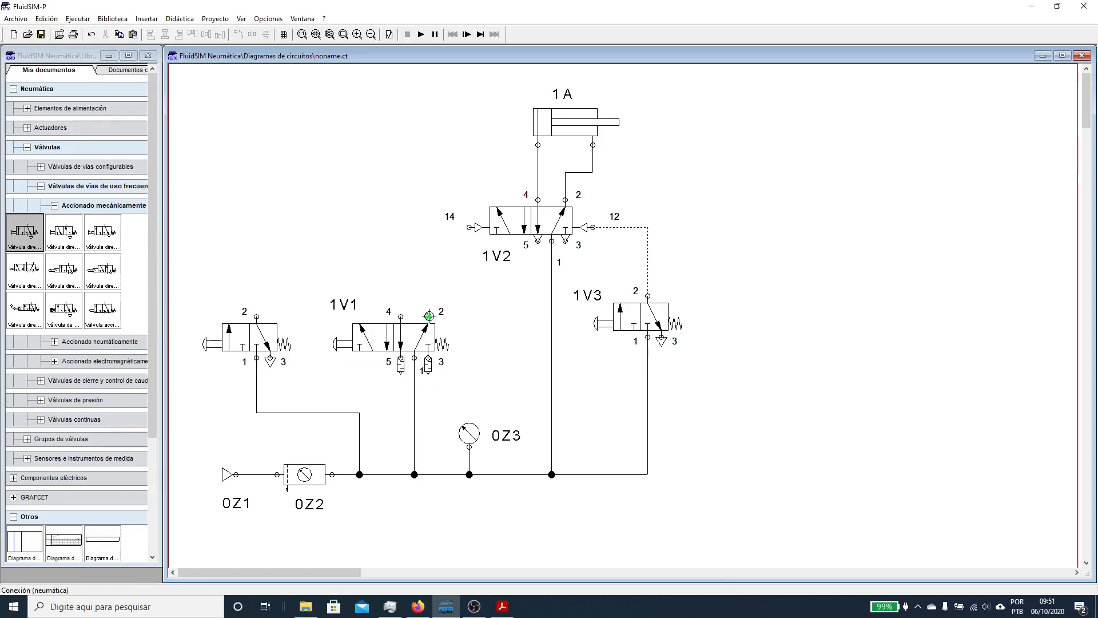
- Close port 2 of valve 1V1 with a blind plug and connect its port 4 to pilot port 14 of valve 1V2
double_click(429, 316)
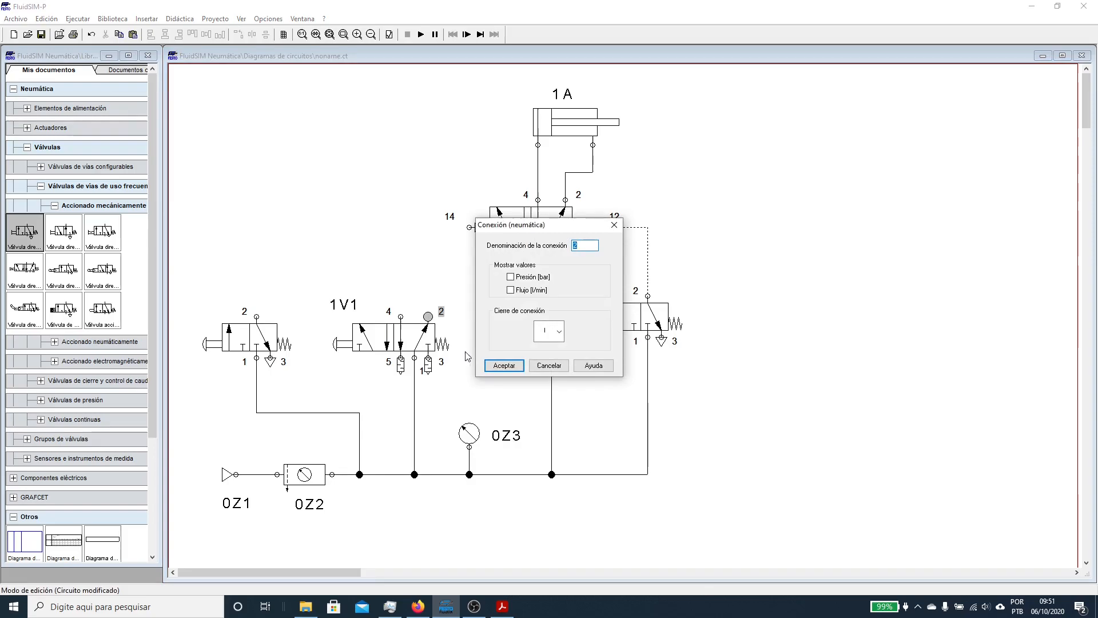
click(560, 331)
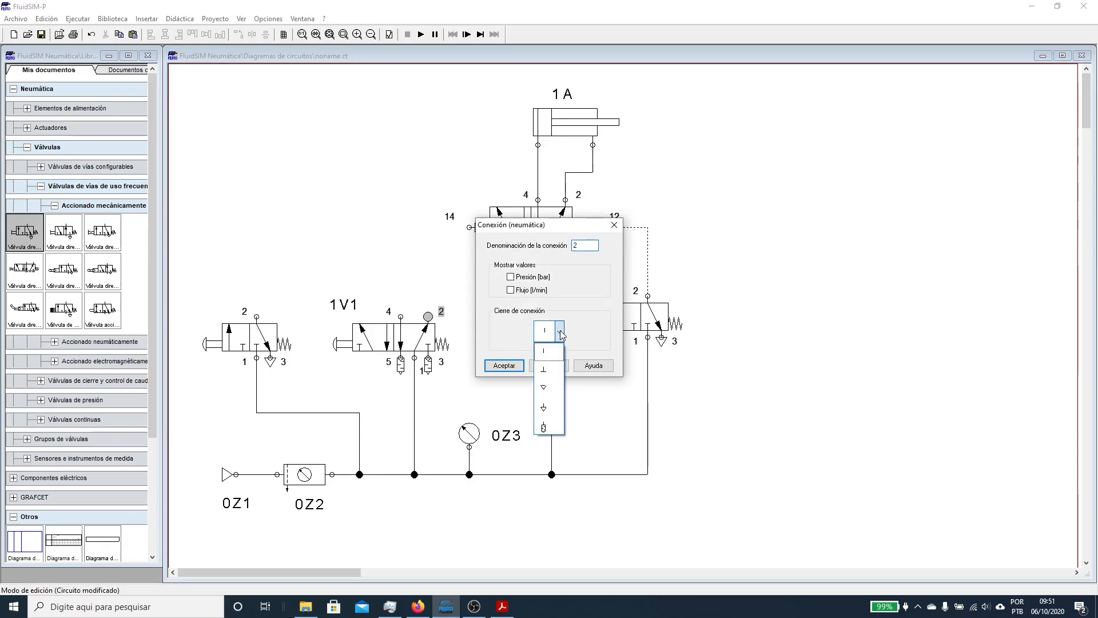
click(550, 369)
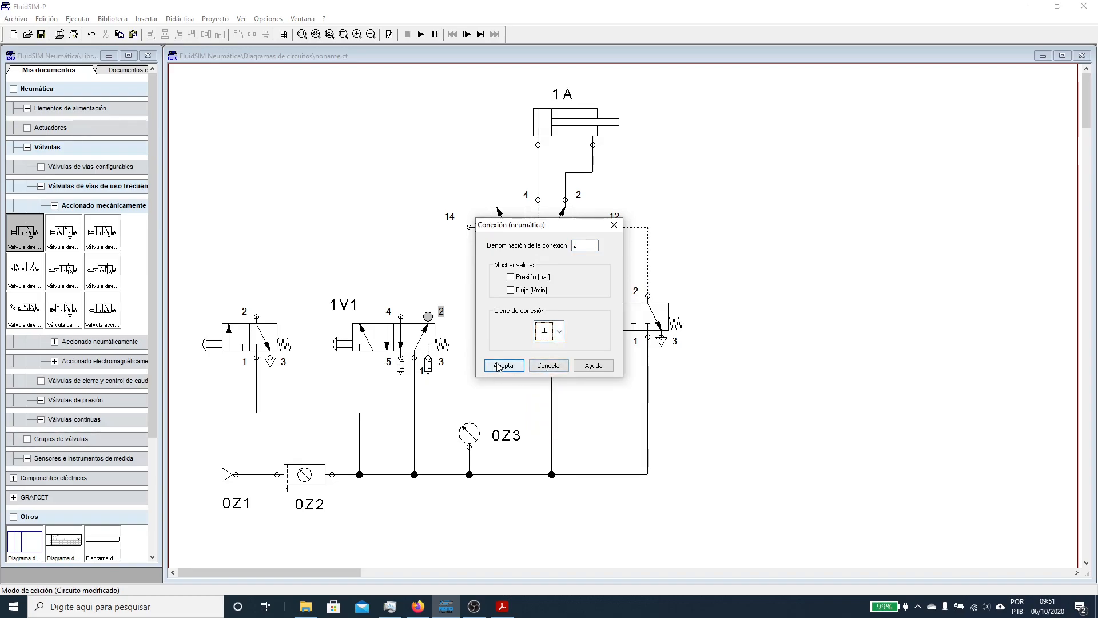
click(505, 365)
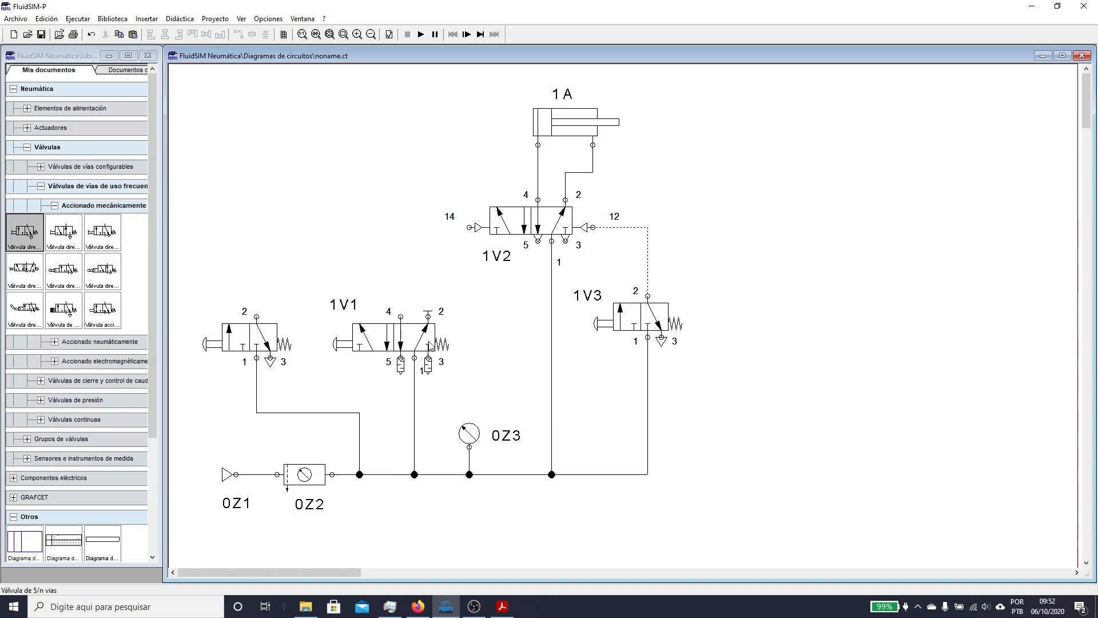
mouse_move(400, 316)
mouse_down()
mouse_move(430, 235)
mouse_move(469, 228)
mouse_up()
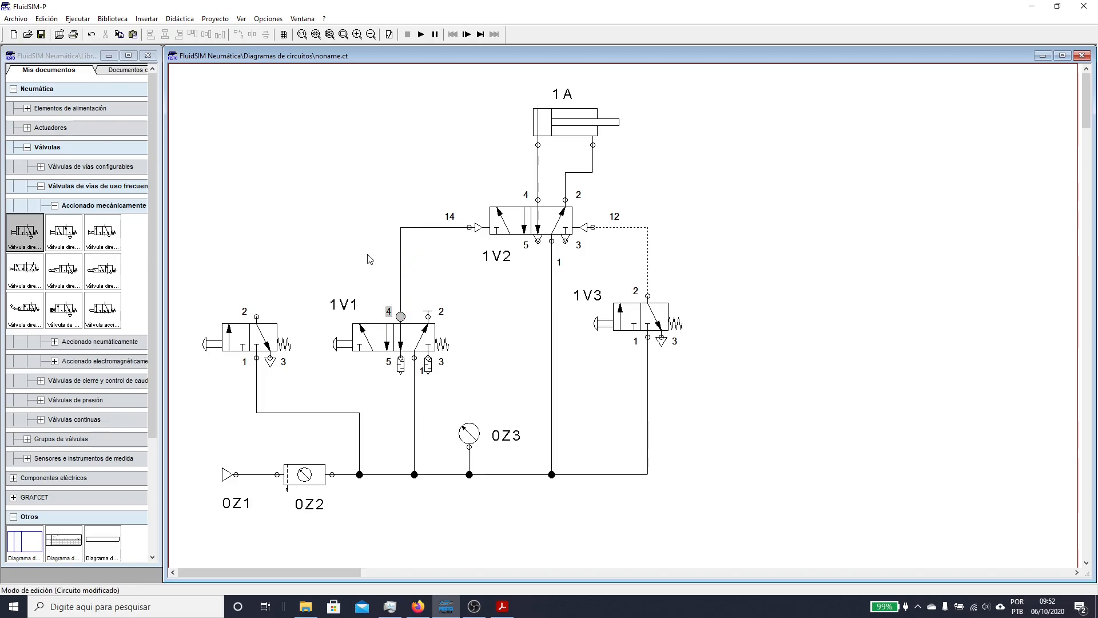
- Delete the extra 3/2-way valve left of 1V1 and move the 1V1 label slightly down and to the left
click(246, 359)
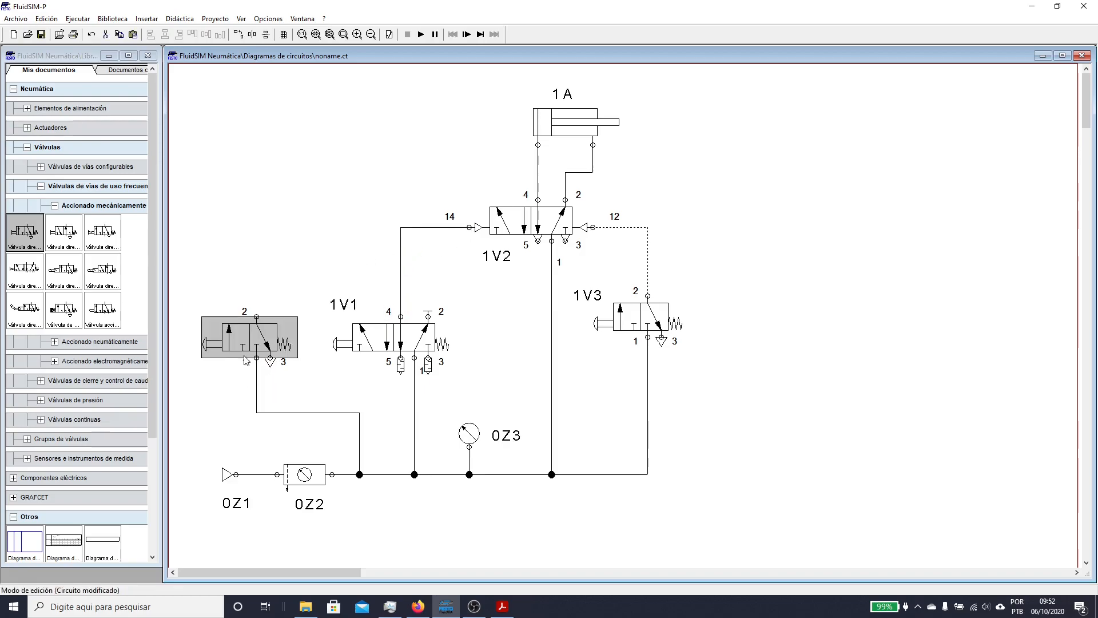
key(Delete)
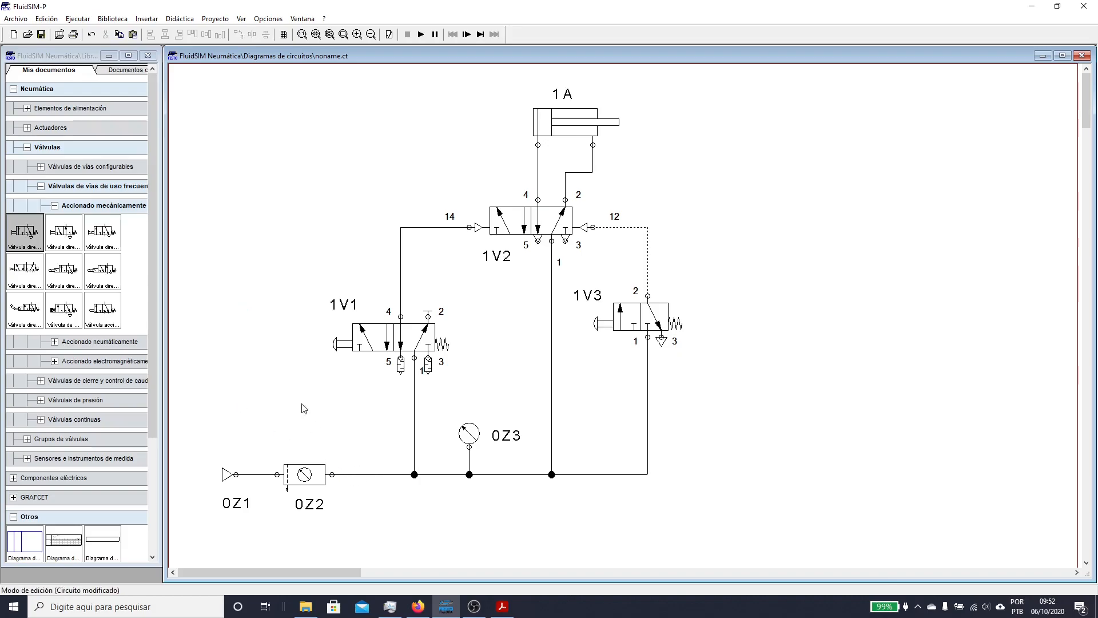
drag(344, 305, 330, 312)
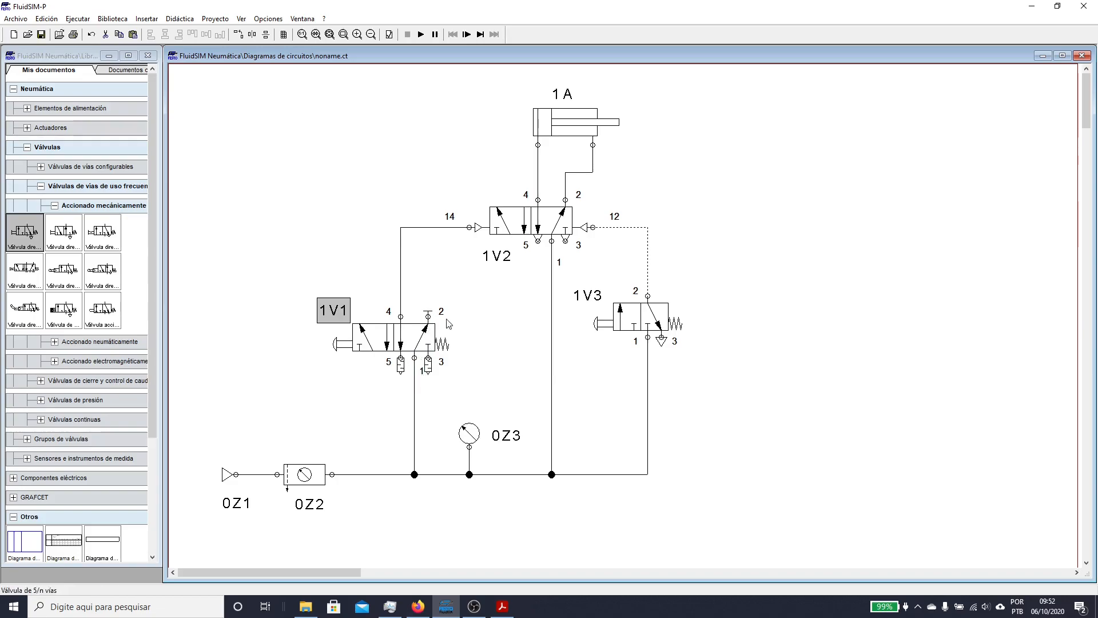
- Run the simulation and test cylinder 1A by actuating valve 1V1, valve 1V3, and valve 1V1 again
click(421, 35)
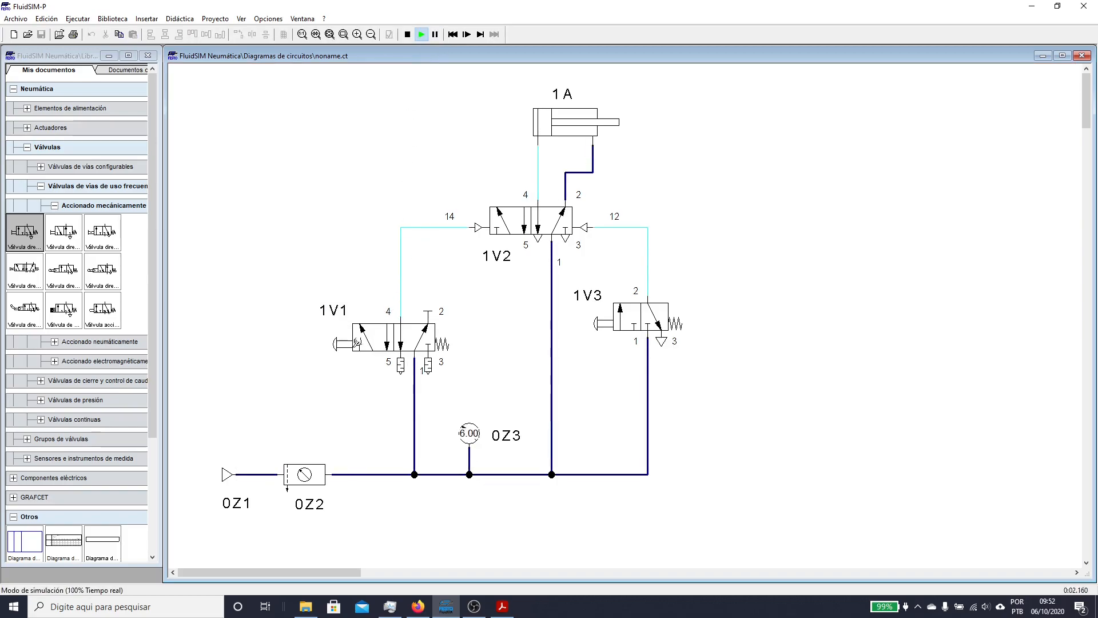
click(349, 341)
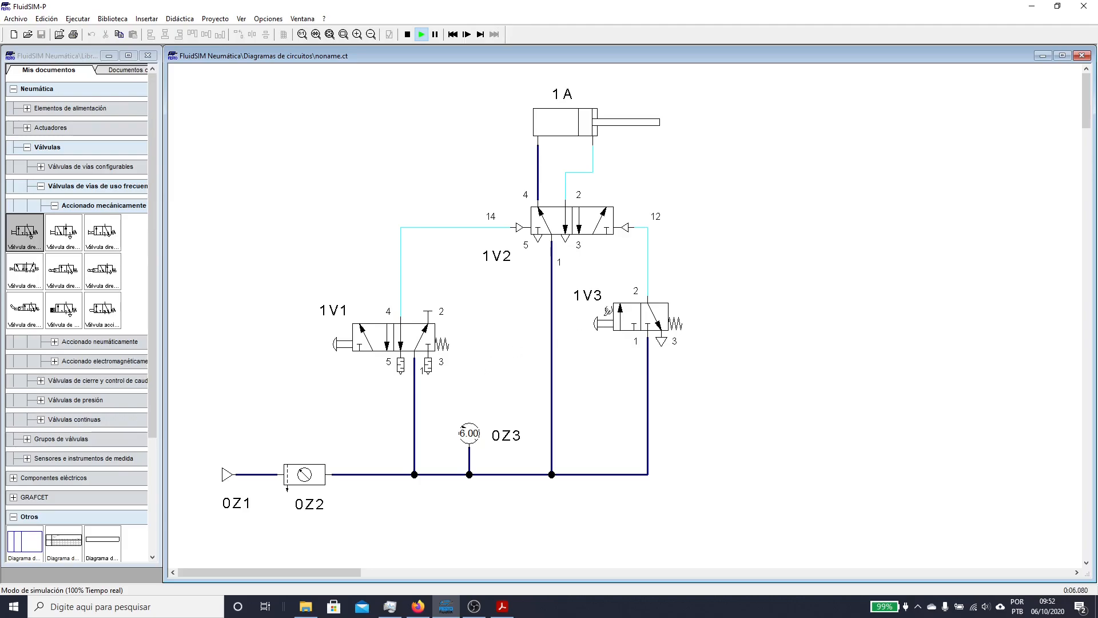
click(617, 310)
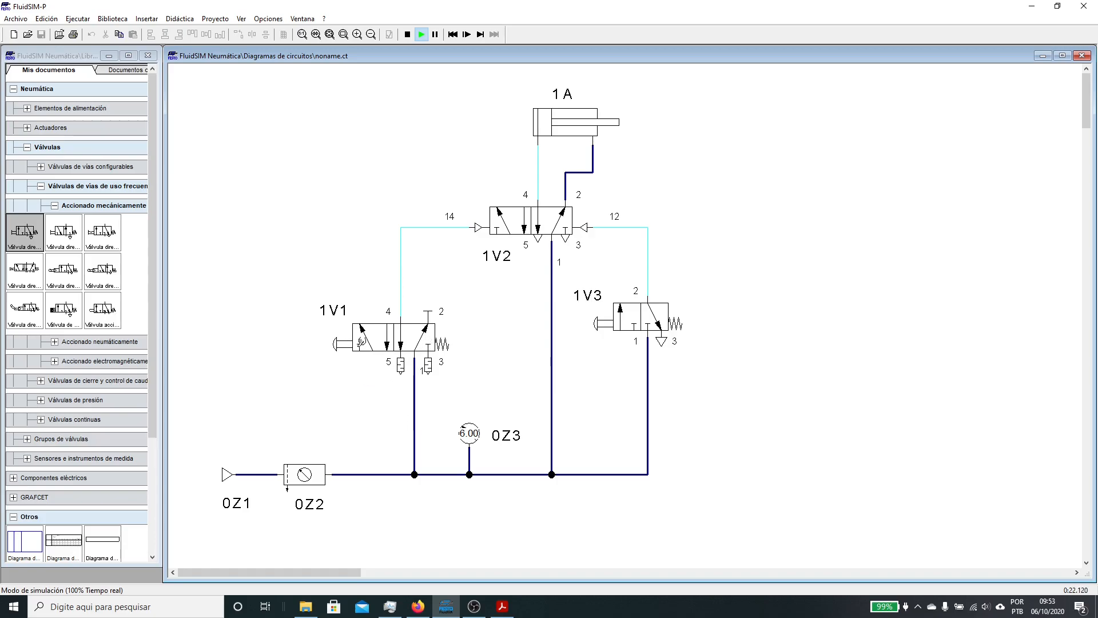
click(345, 342)
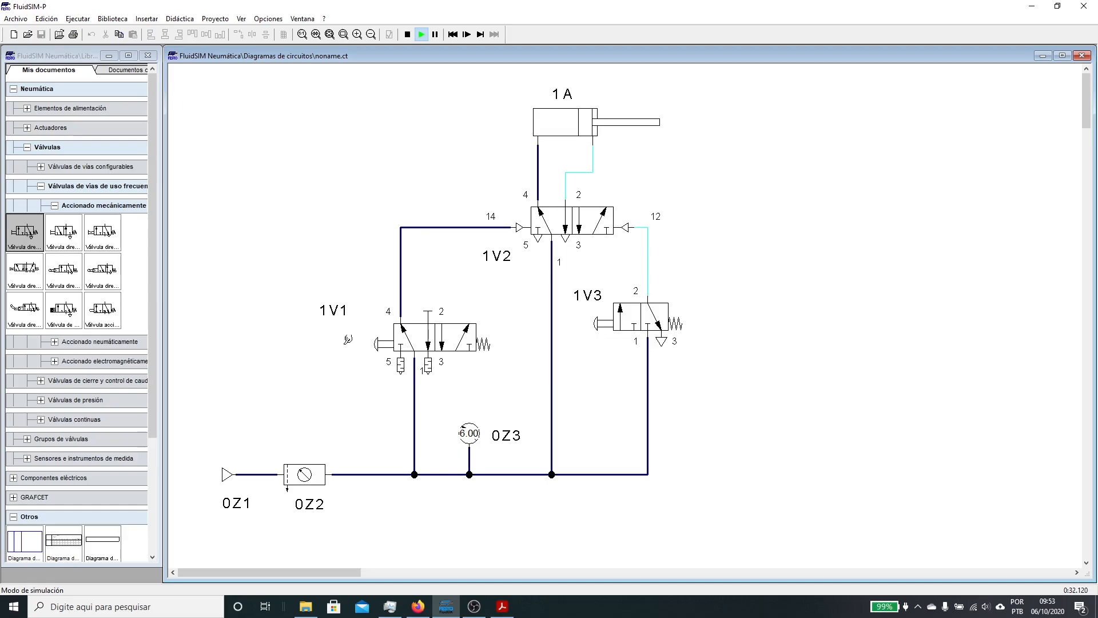
- Release valve 1V1 in the running simulation and stop the simulation
click(347, 339)
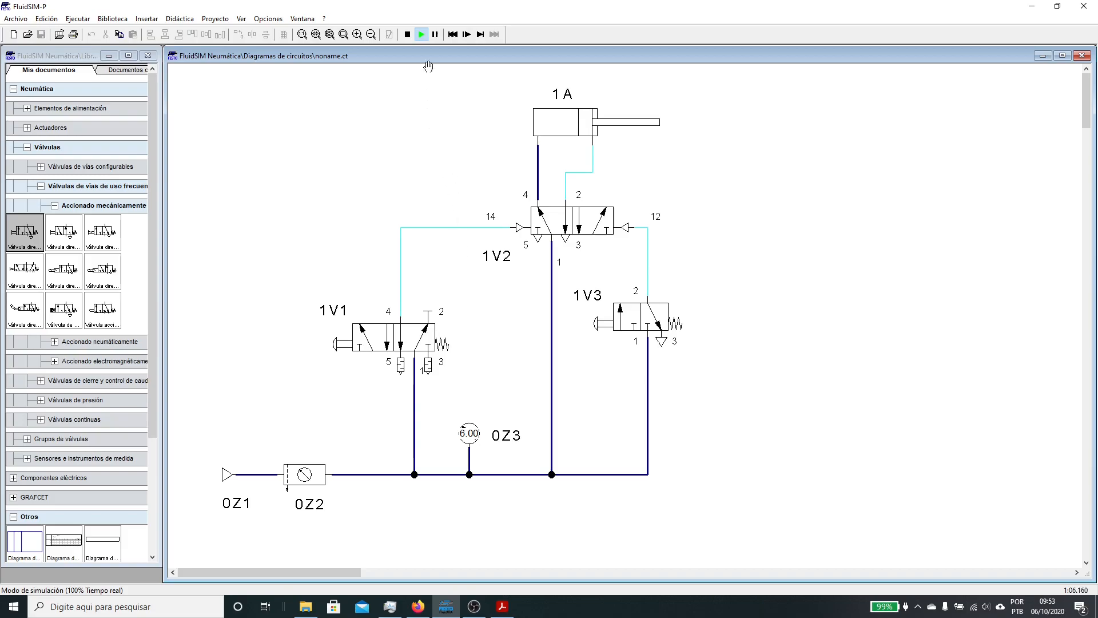
click(408, 34)
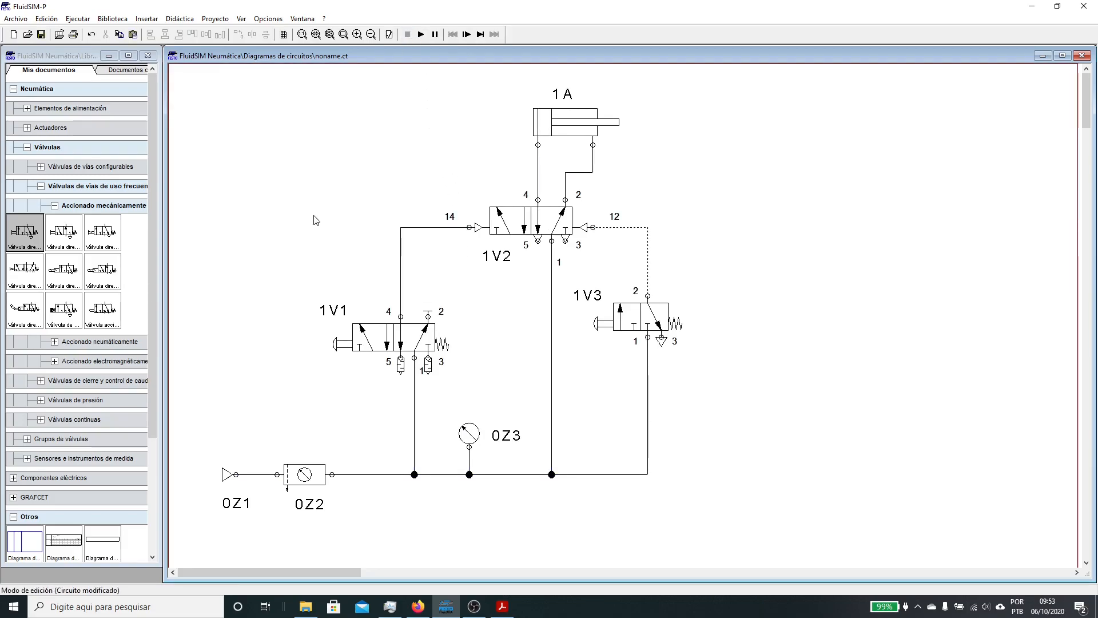
- Delete the line from port 4 of 1V1 to pilot port 14 and switch the valve's blind plug from port 2 to port 4
click(400, 281)
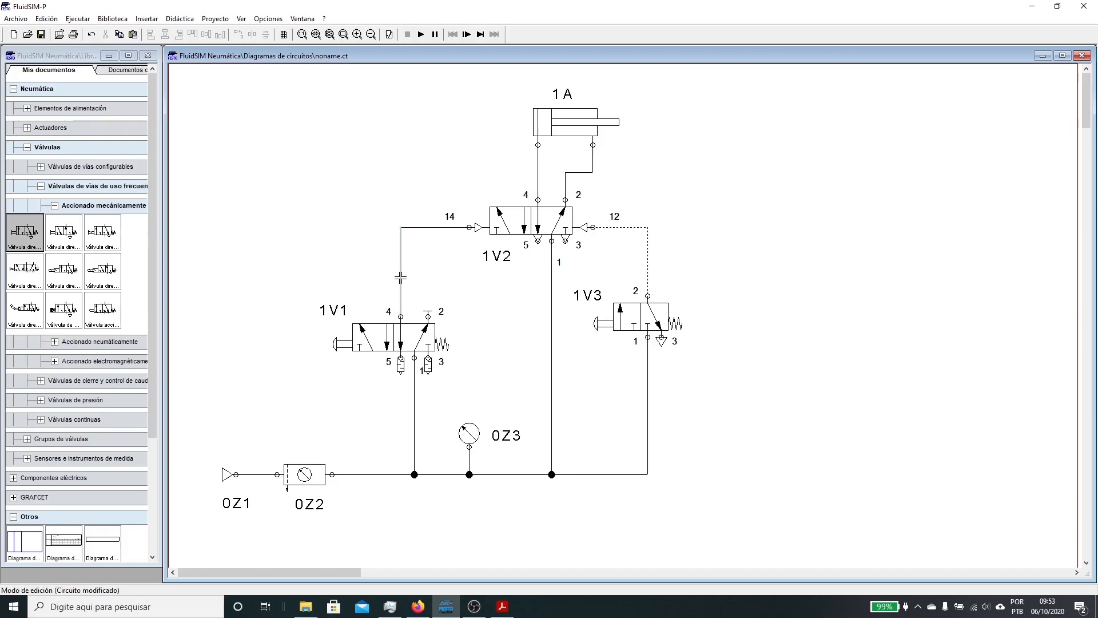
key(Delete)
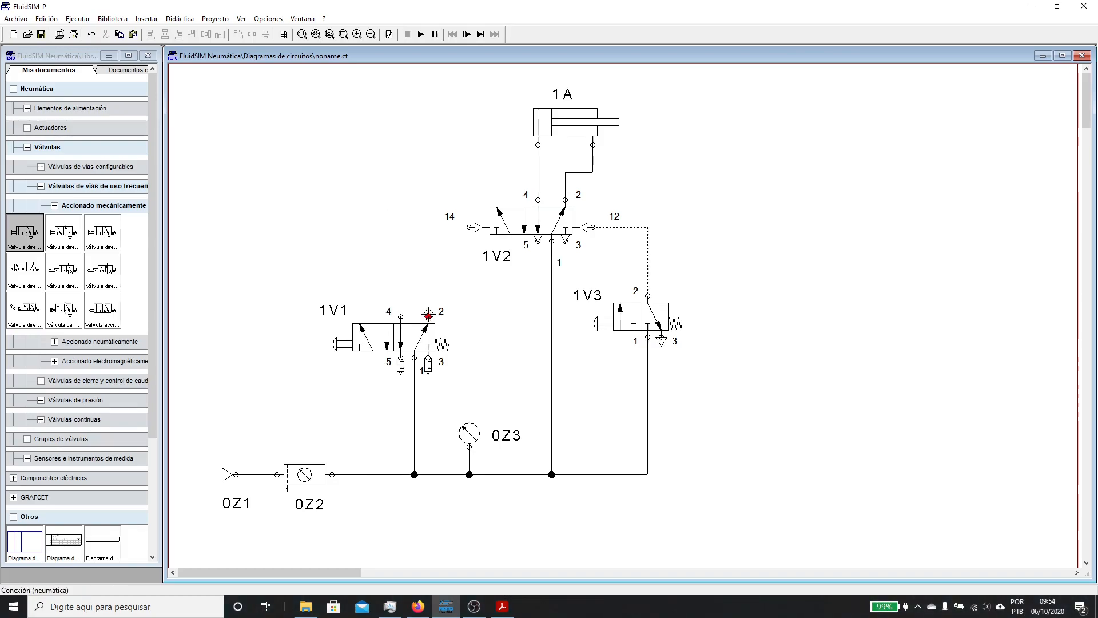
double_click(427, 315)
click(559, 331)
click(547, 352)
click(518, 364)
double_click(401, 316)
click(546, 334)
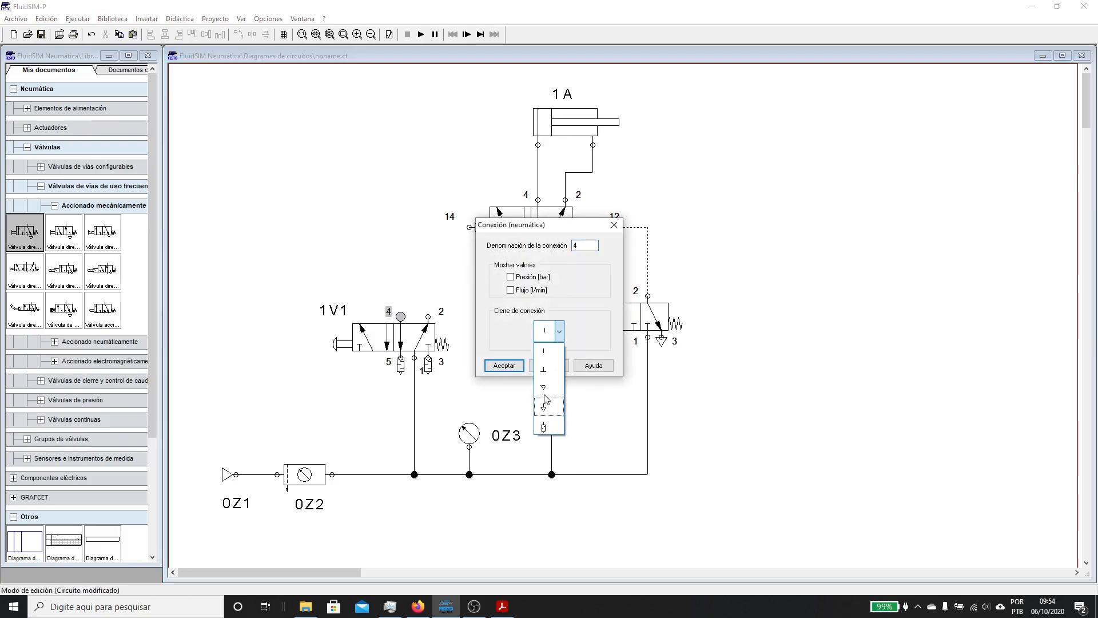
click(545, 372)
click(504, 365)
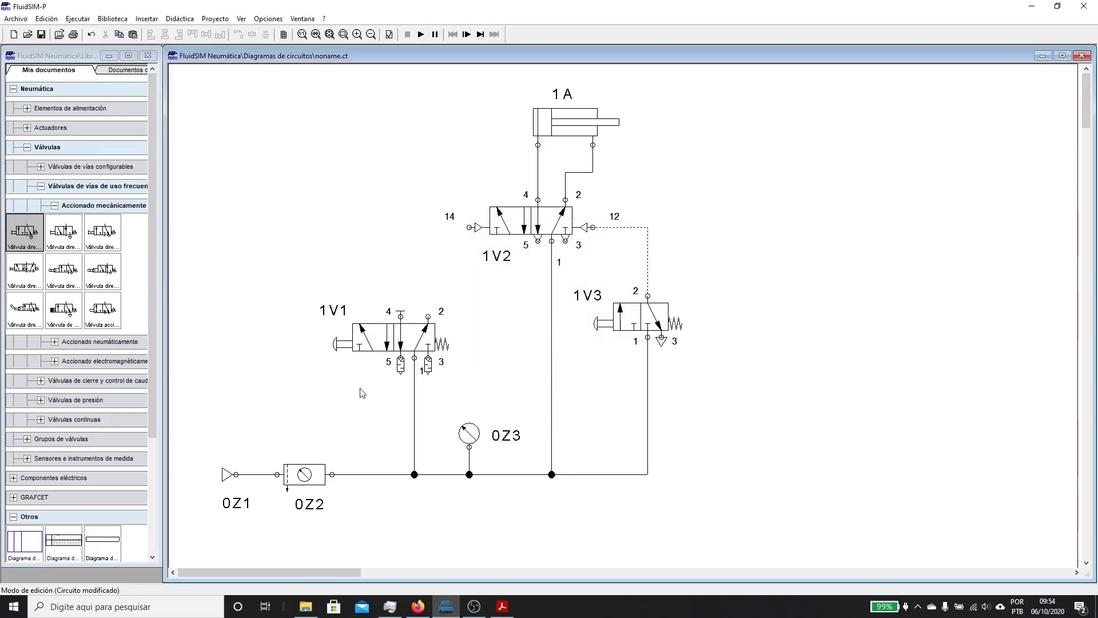
- Connect port 2 of 1V1 to pilot port 14 of 1V2 and set the line type to Conducto de control
click(428, 317)
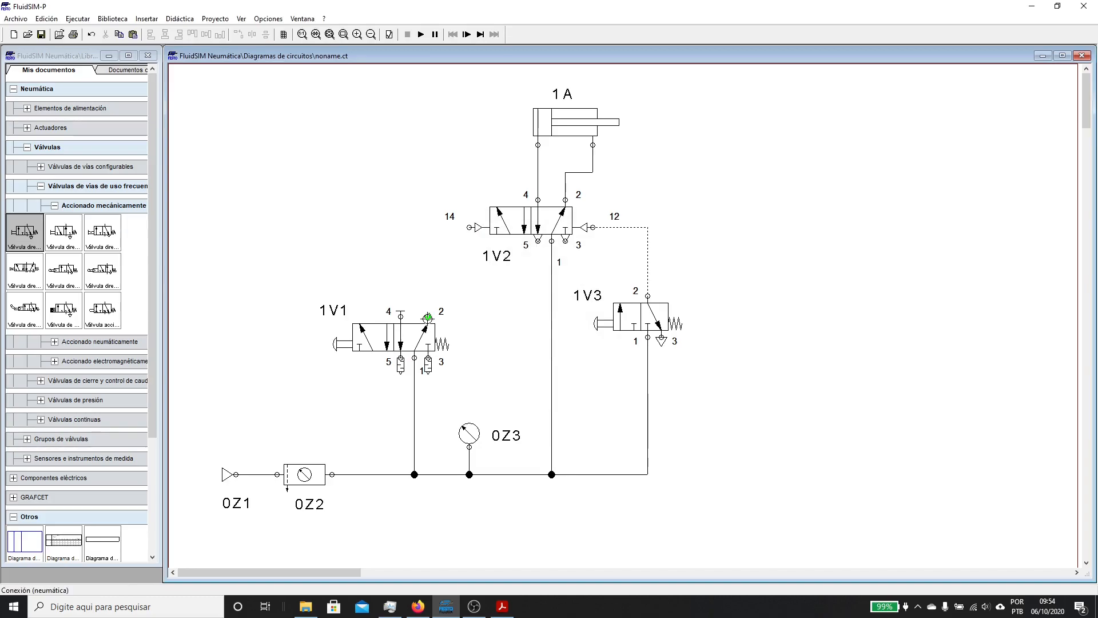
drag(431, 250, 470, 227)
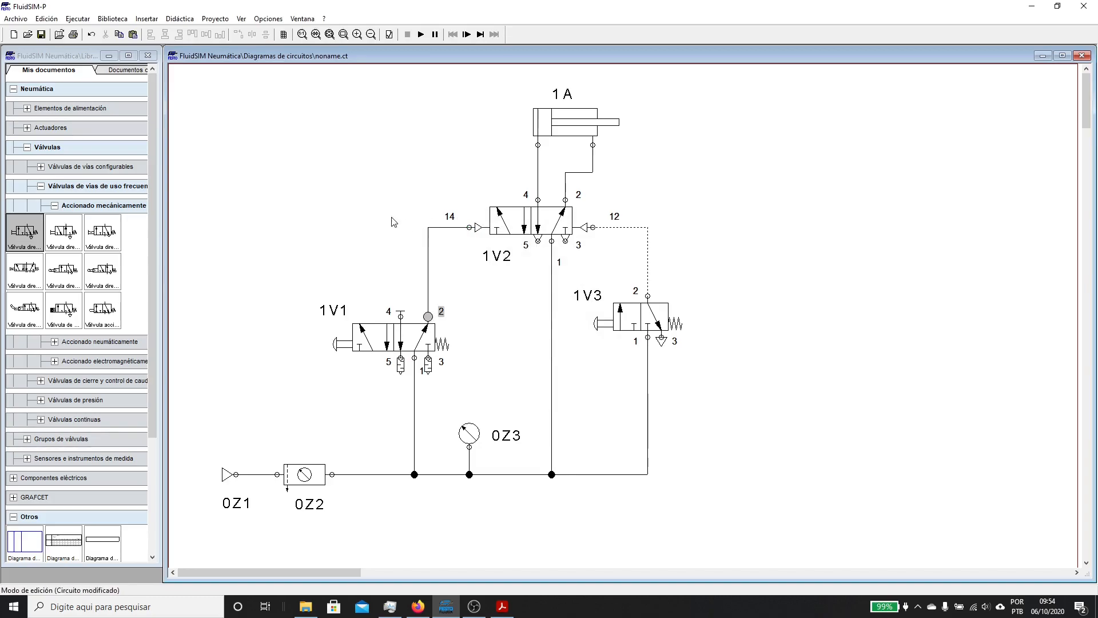
double_click(438, 228)
click(521, 302)
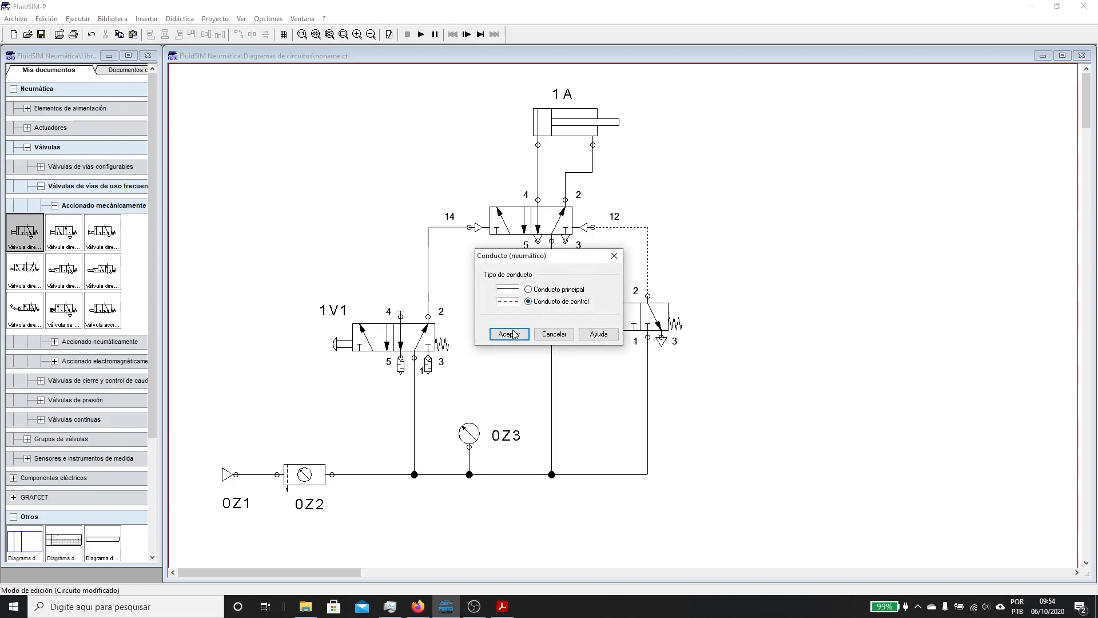
click(513, 332)
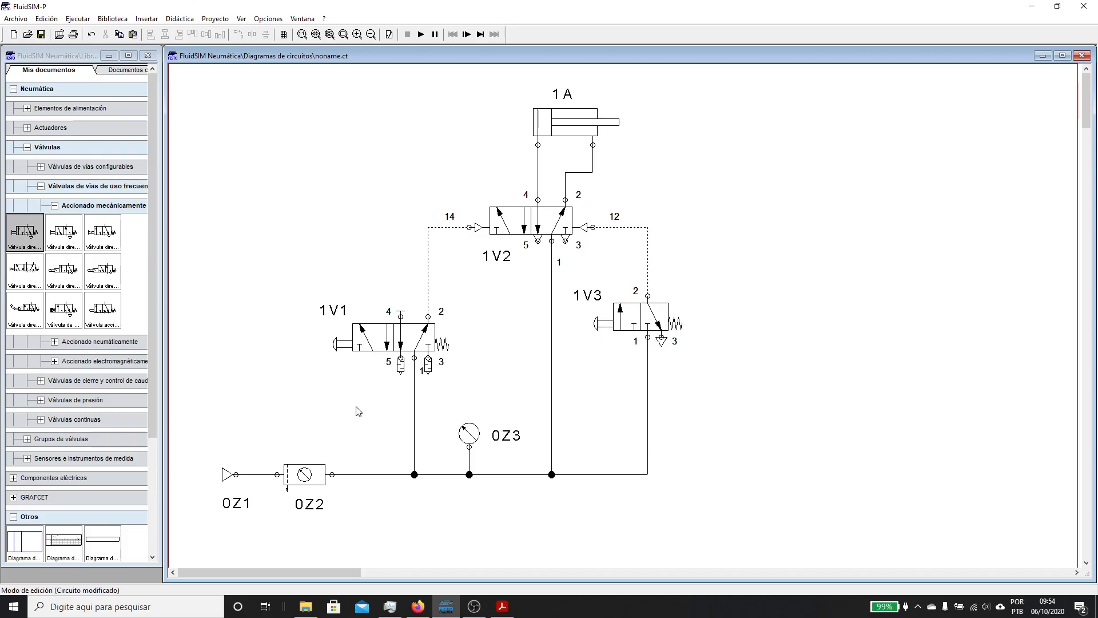
- Run the simulation and test cylinder 1A with valves 1V1 and 1V3, including a restart to check the initial position
click(421, 34)
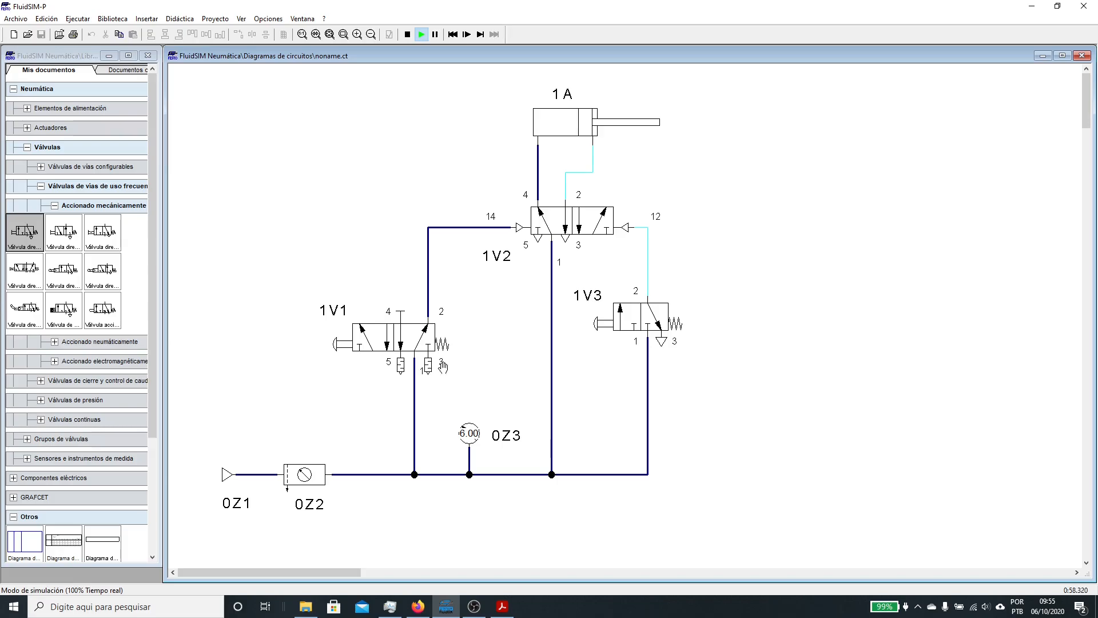
click(347, 341)
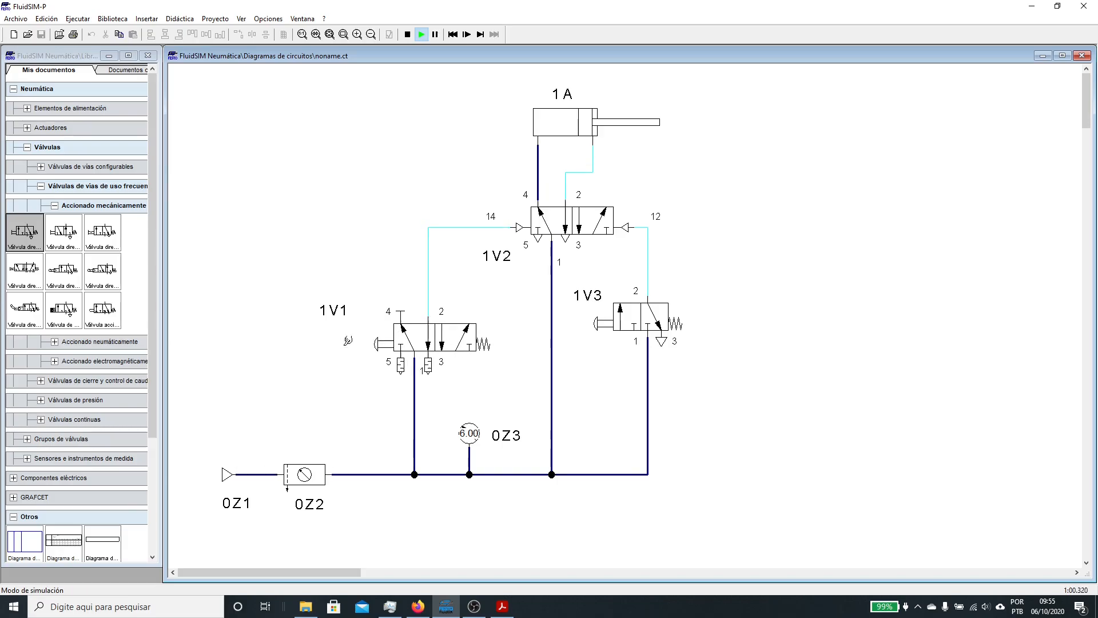
click(351, 339)
click(612, 314)
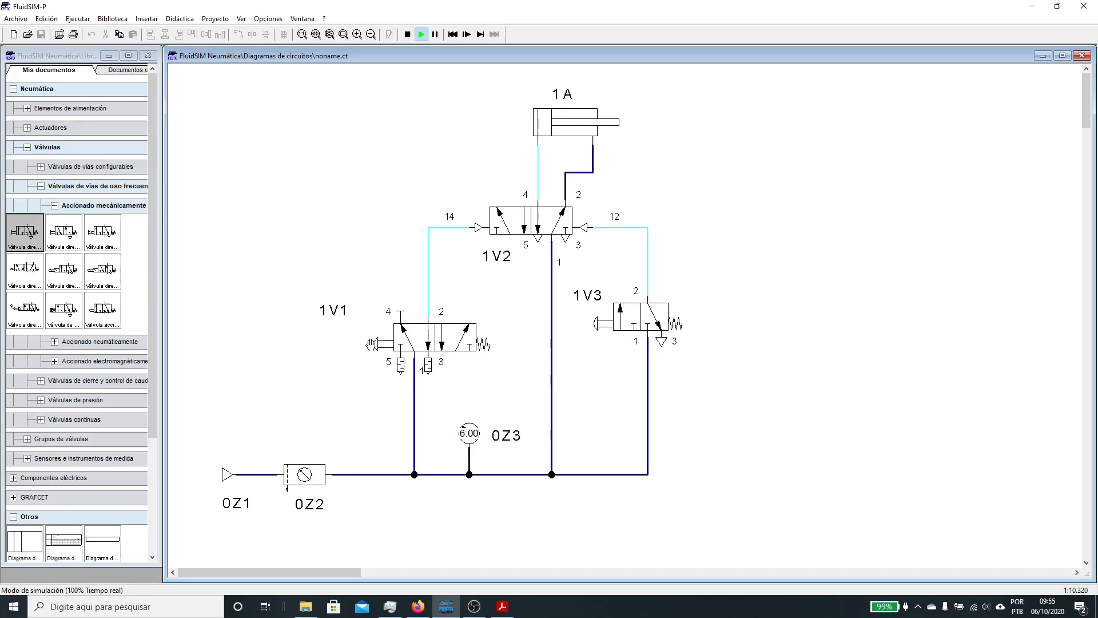
click(389, 337)
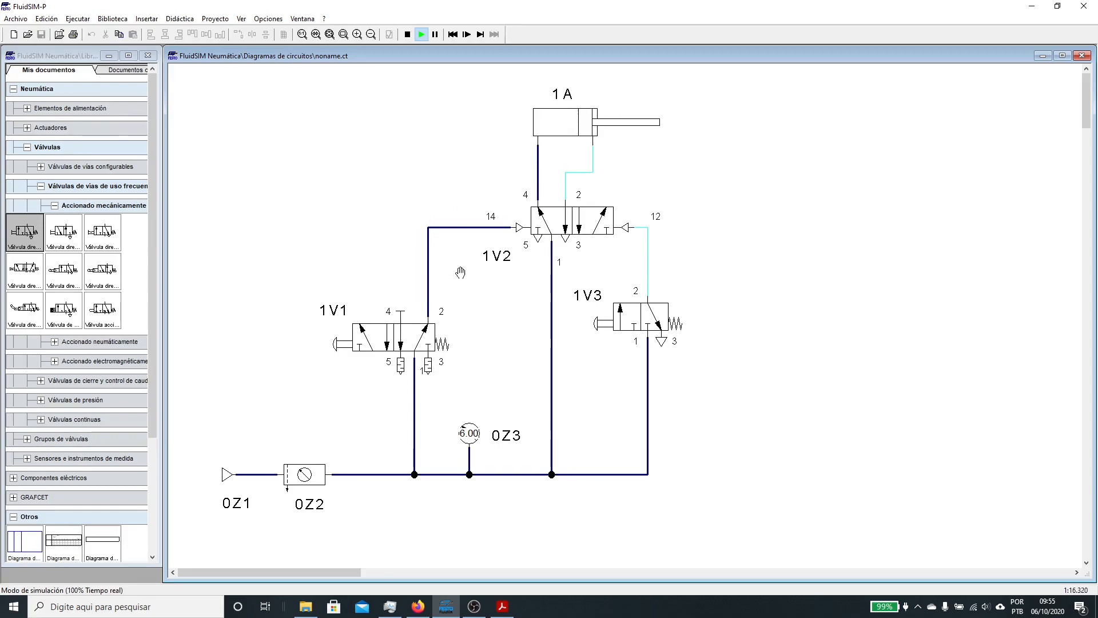
click(408, 35)
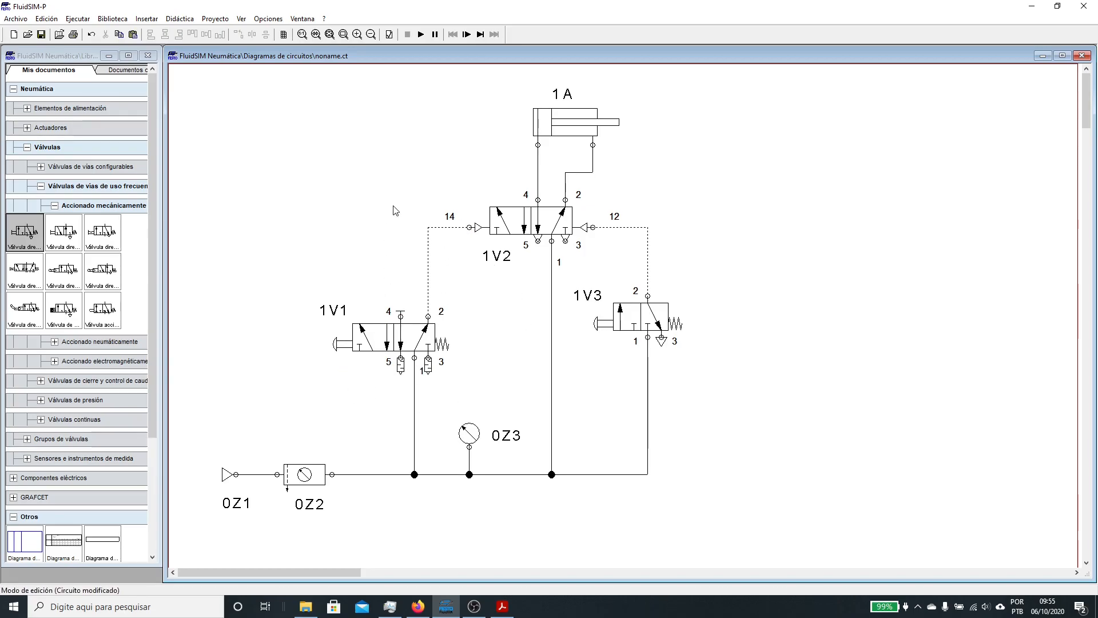
click(421, 34)
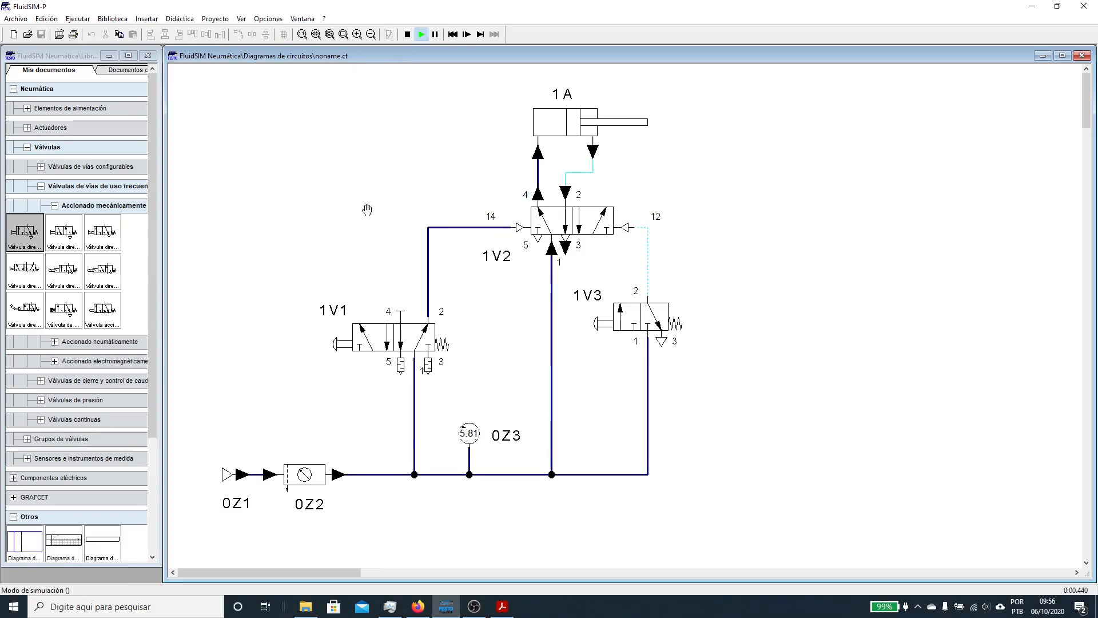
click(407, 35)
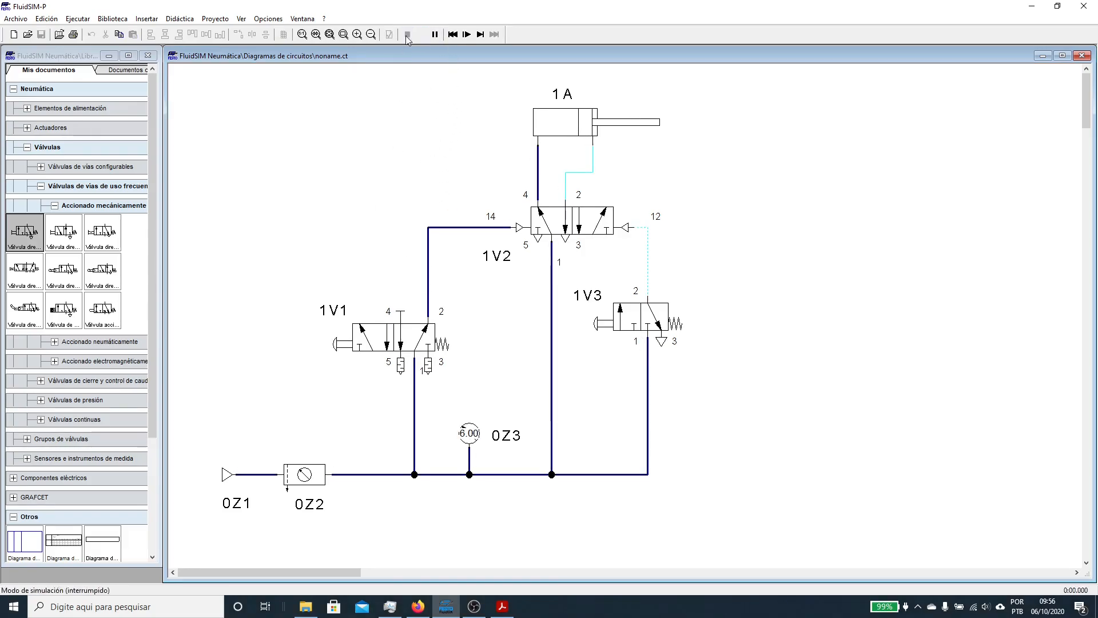
- Copy the 5/2-way valve 1V1 and place two copies side by side to the right of valve 1V3
click(383, 333)
key(ctrl+c)
key(ctrl+v)
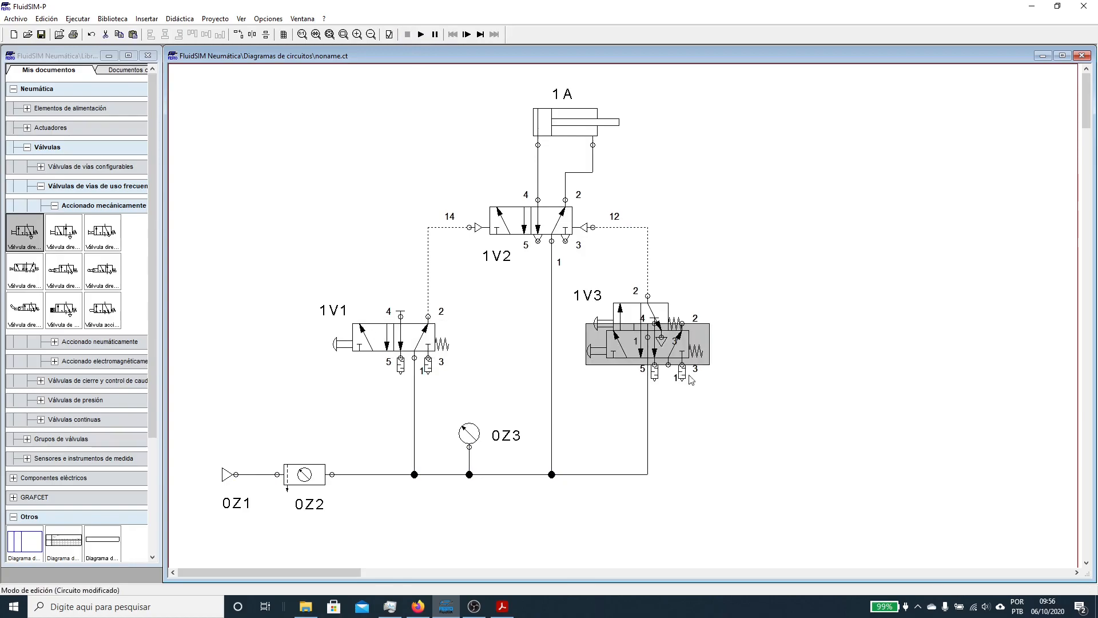
drag(699, 357, 843, 351)
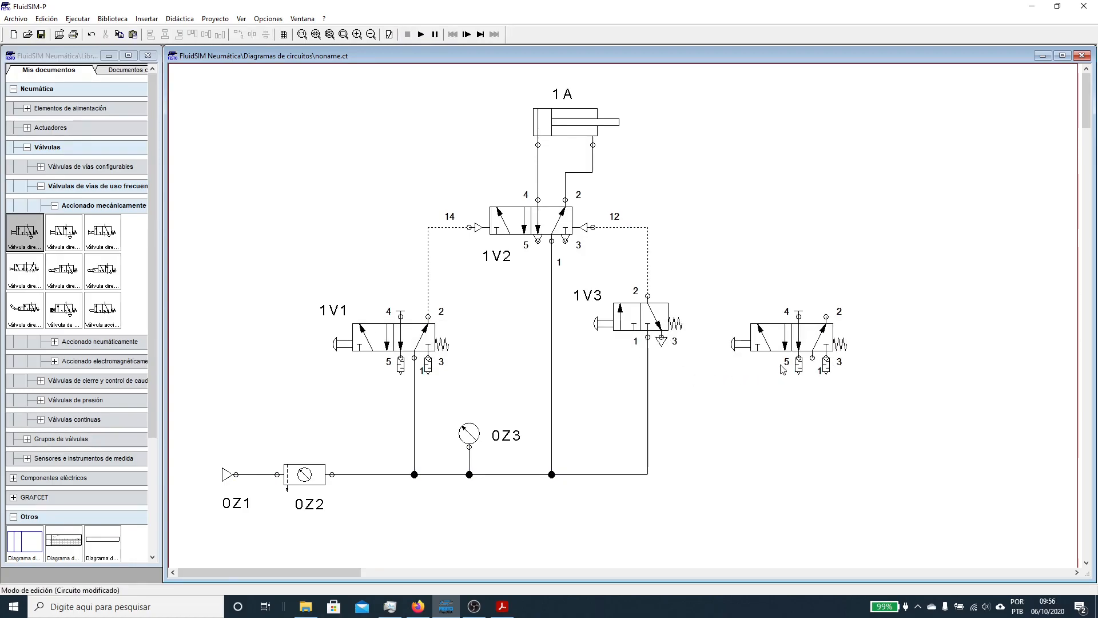
click(739, 430)
key(ctrl+v)
drag(694, 357, 990, 342)
click(933, 394)
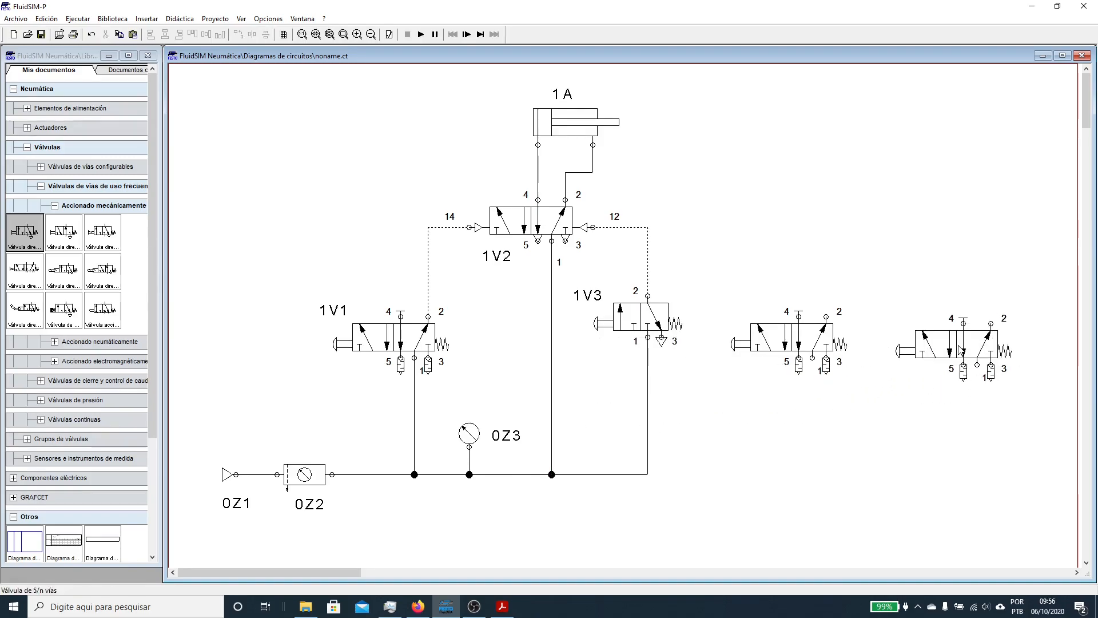
click(960, 335)
double_click(960, 335)
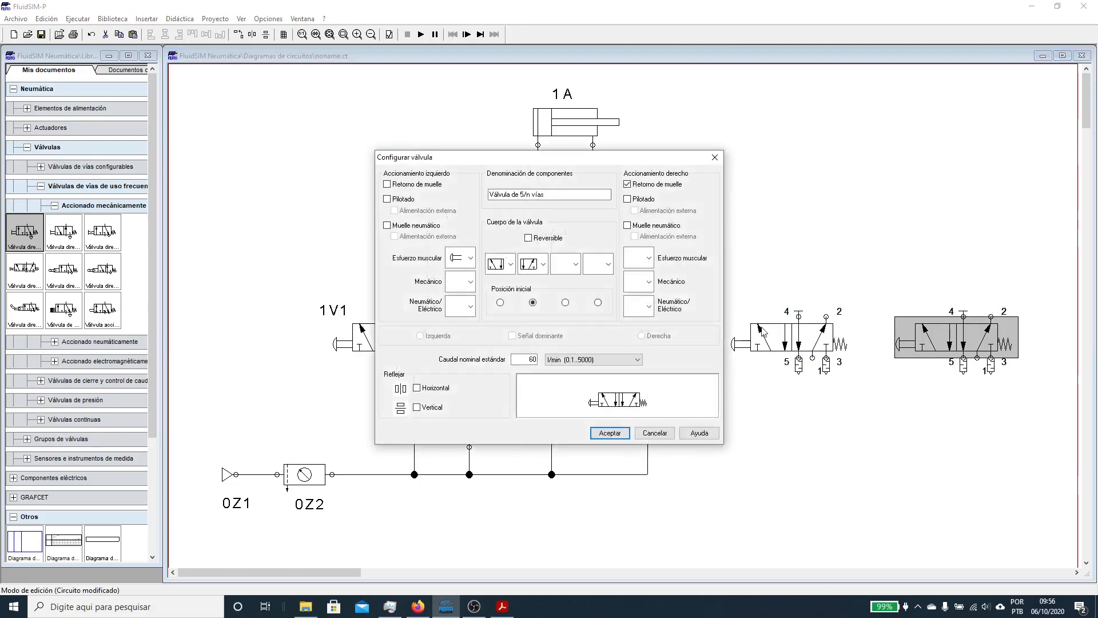
click(655, 433)
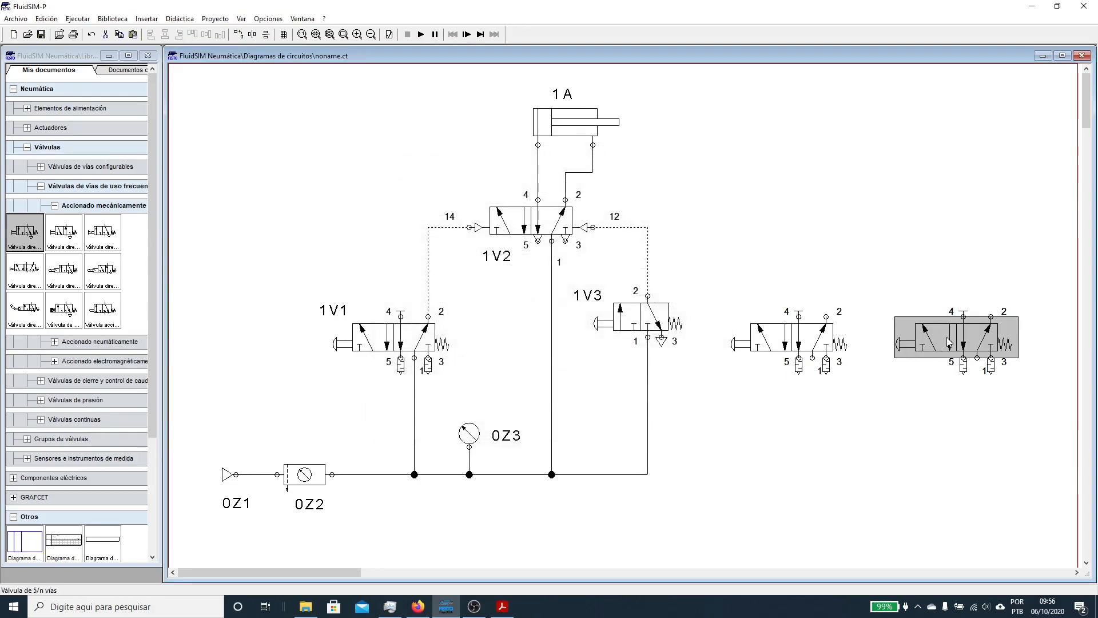
- Remove the blind plug from port 4 of the rightmost valve copy and close its port 2 with a blind plug
double_click(966, 317)
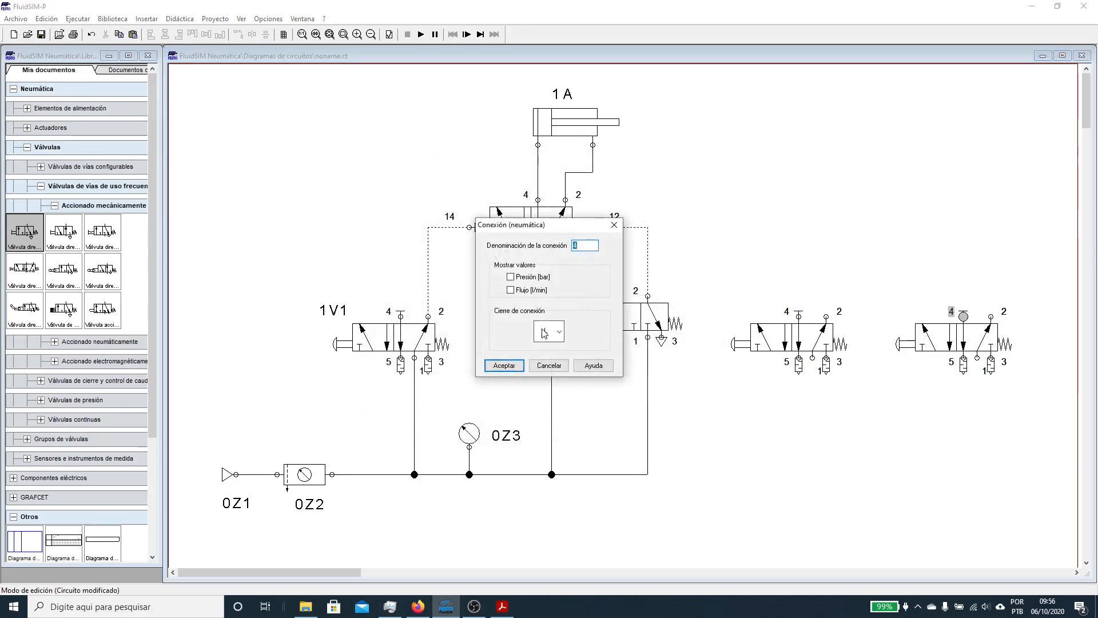
click(558, 331)
click(551, 368)
click(504, 365)
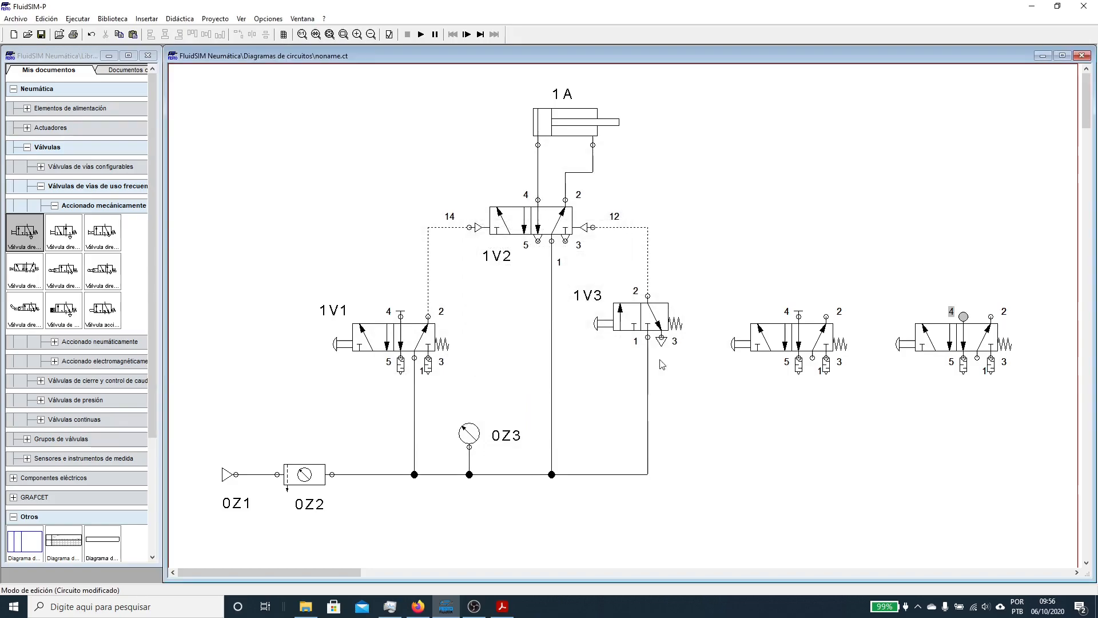
double_click(992, 317)
click(559, 330)
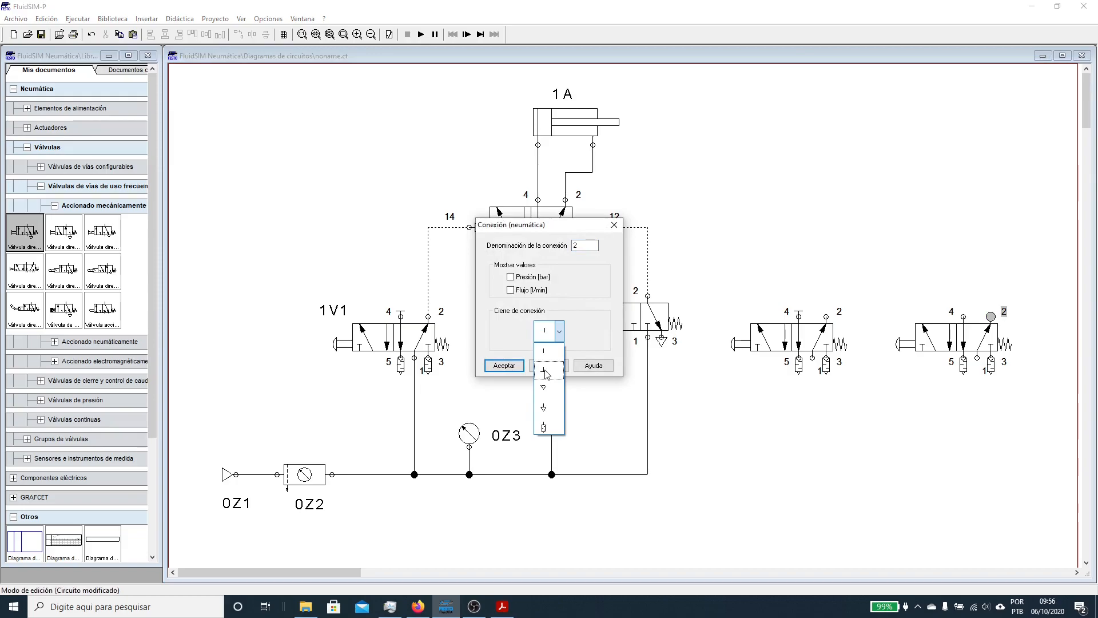
click(548, 372)
click(504, 366)
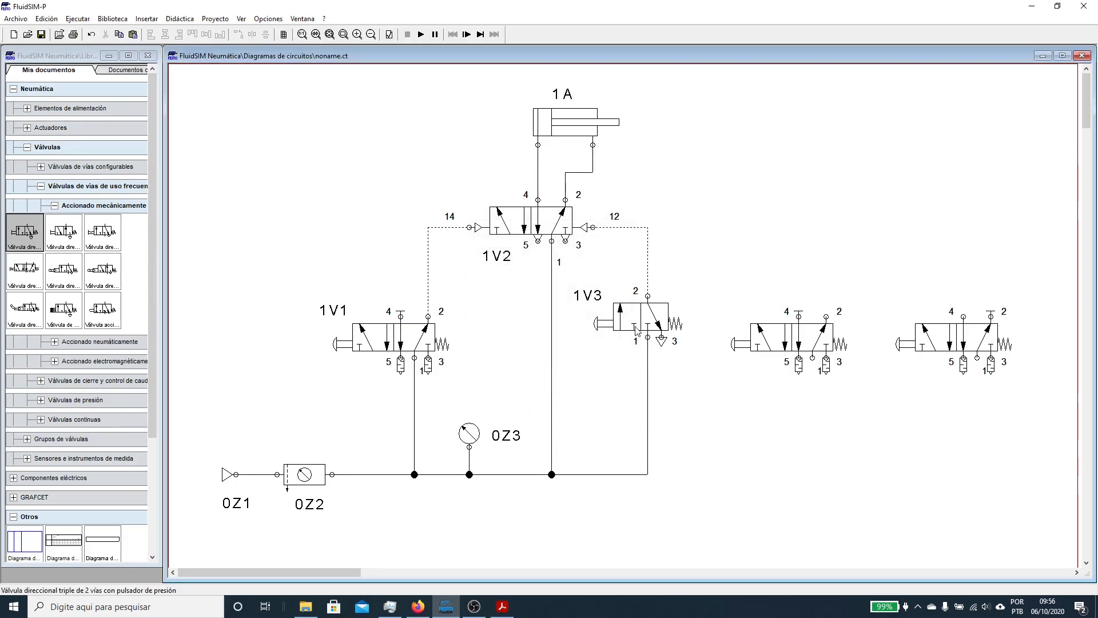
- Delete the 5/2-way valve 1V1 from the circuit, leaving its label in place
double_click(416, 338)
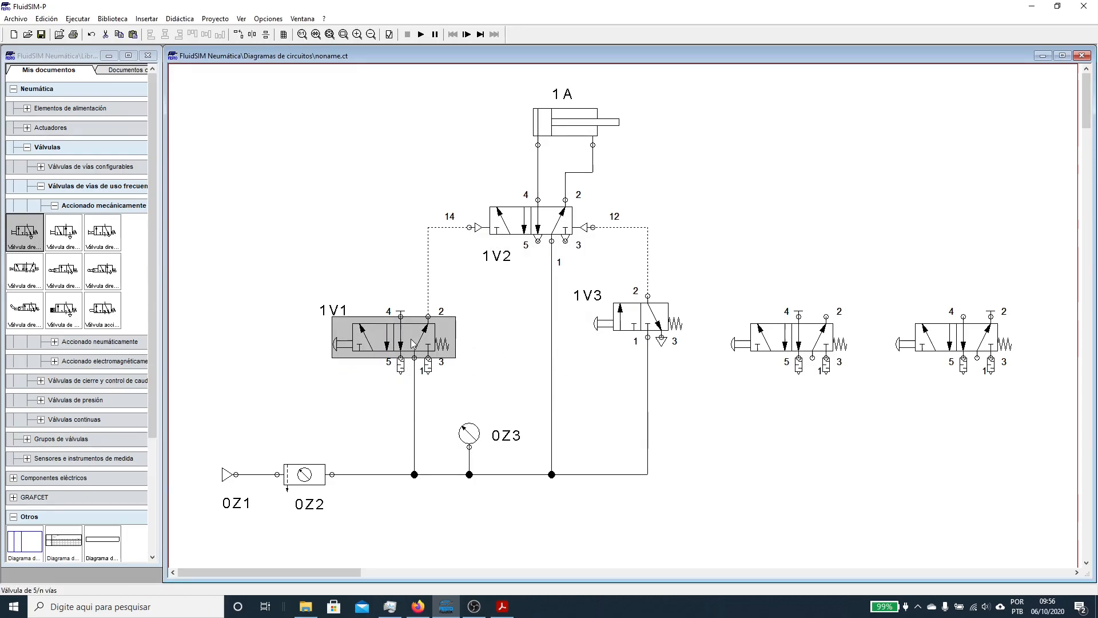
click(653, 430)
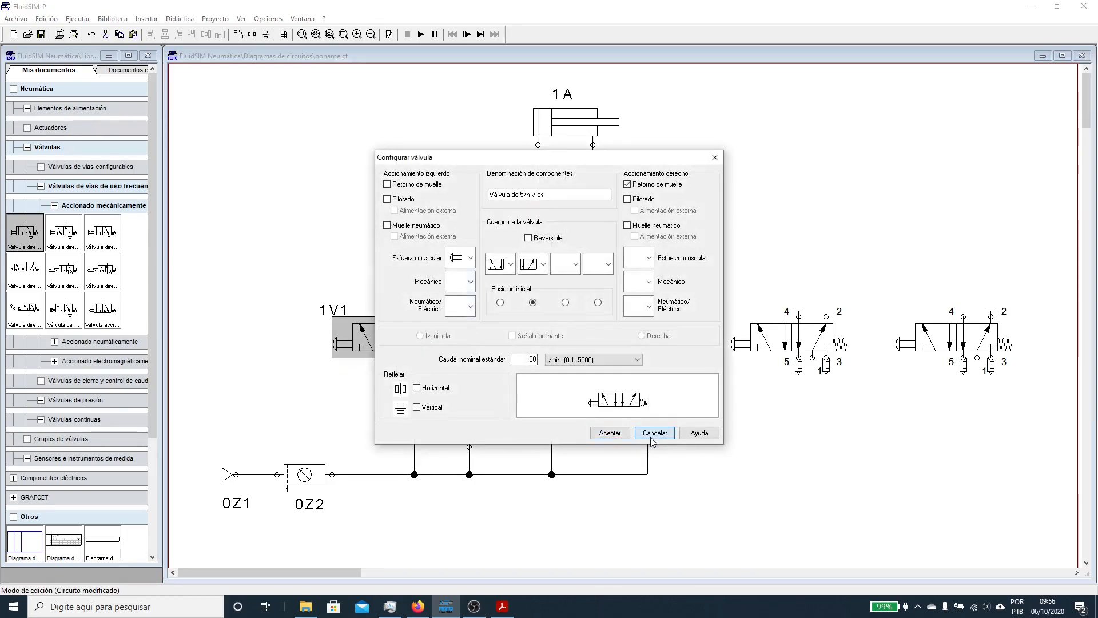
key(Delete)
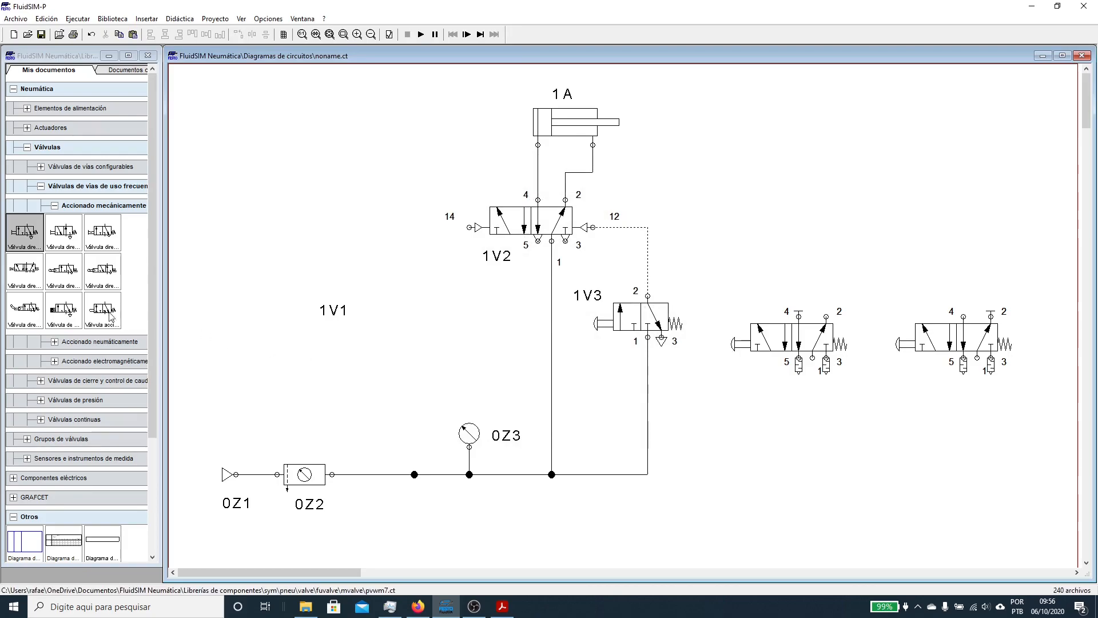
- Insert a 3/2-way pushbutton valve as 1V1 and connect port 2 to pilot port 14 and port 1 to the supply line
drag(50, 240, 434, 342)
drag(437, 304, 470, 227)
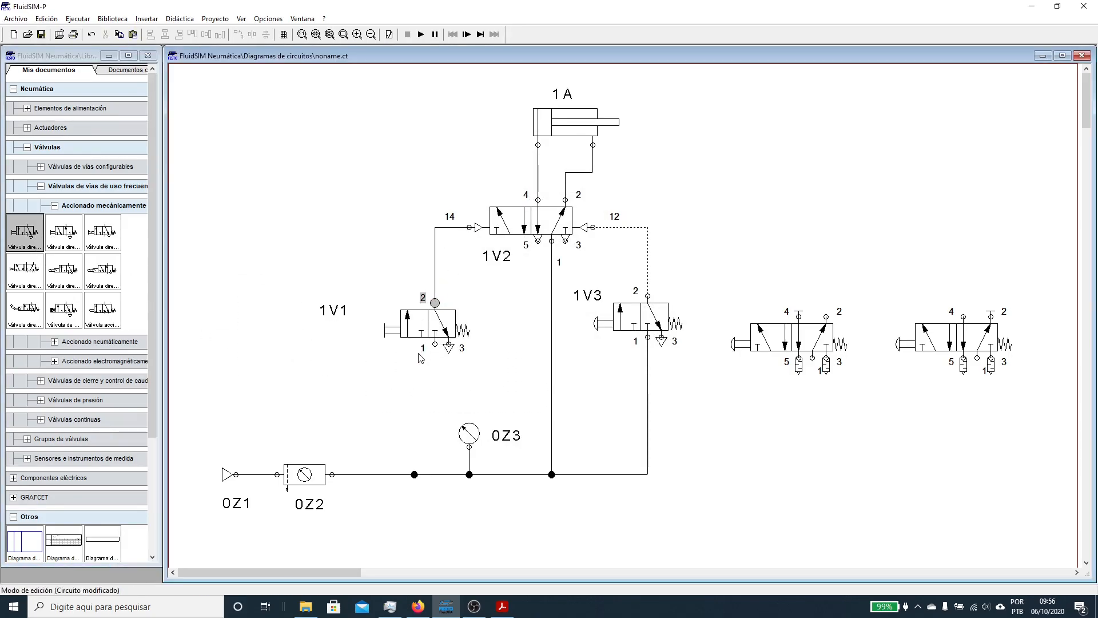
mouse_move(435, 335)
mouse_down()
mouse_move(405, 331)
mouse_move(384, 345)
mouse_move(414, 475)
mouse_up()
- Align the new 3/2-way valve and its pilot line above the supply junction and move the 1V1 label closer to it
drag(410, 358, 425, 358)
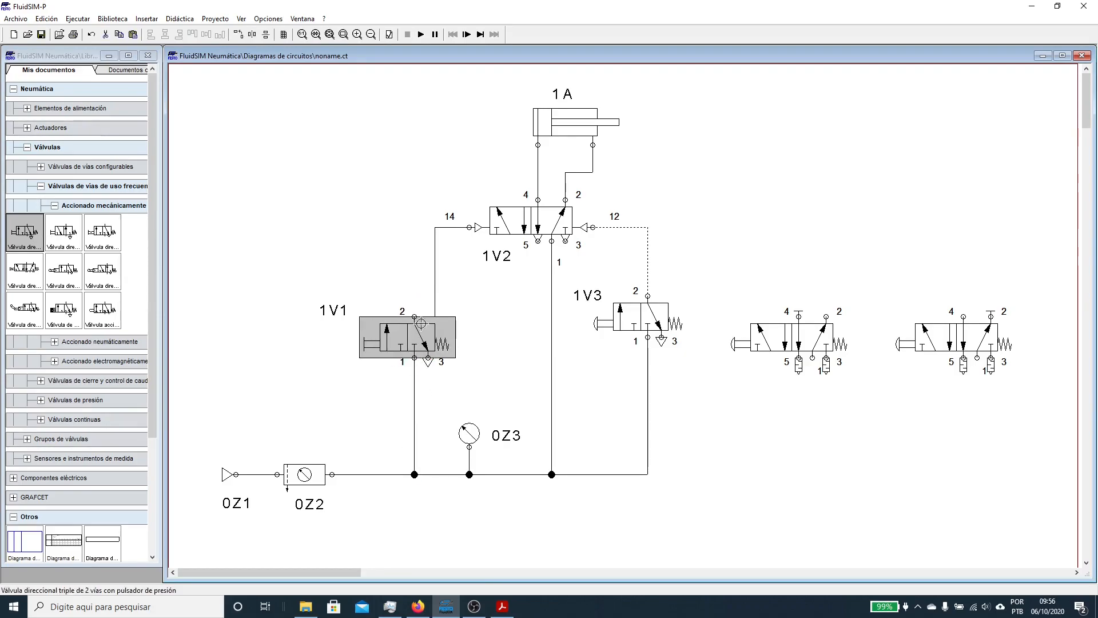
drag(435, 299, 414, 304)
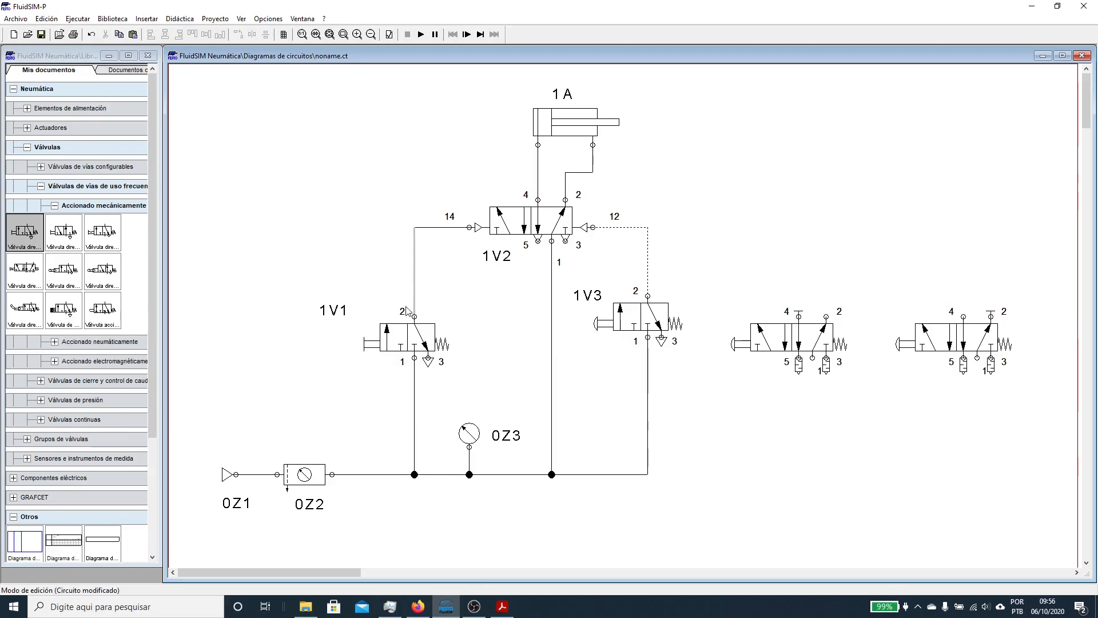
drag(348, 316, 365, 318)
click(403, 395)
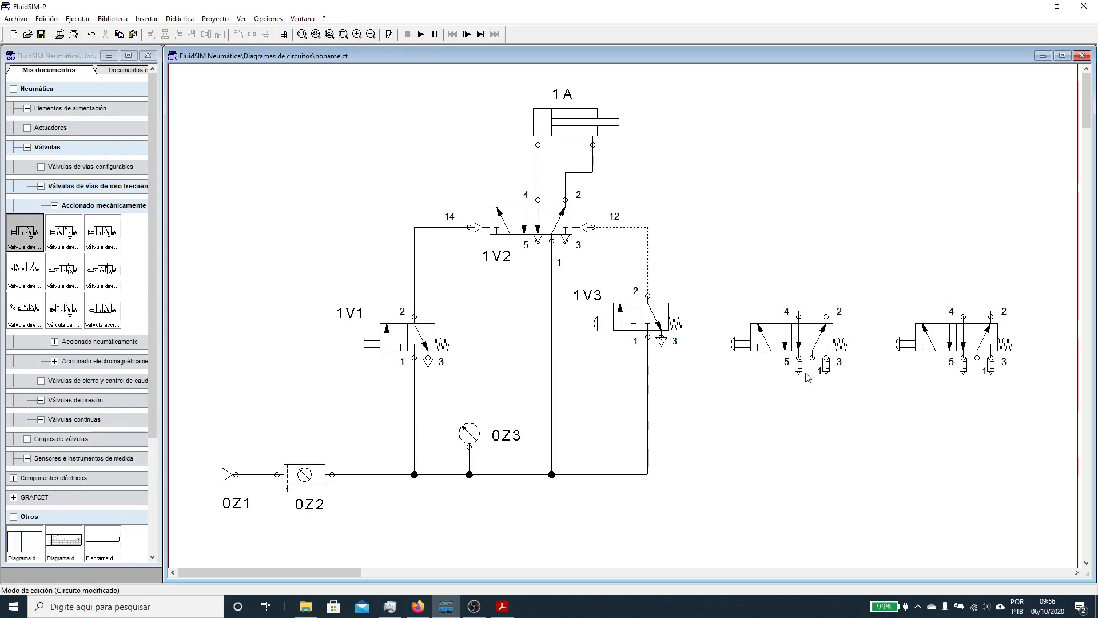
- Connect port 1 of both 5/2-way valve copies to the supply line
drag(812, 357, 648, 474)
drag(978, 357, 812, 475)
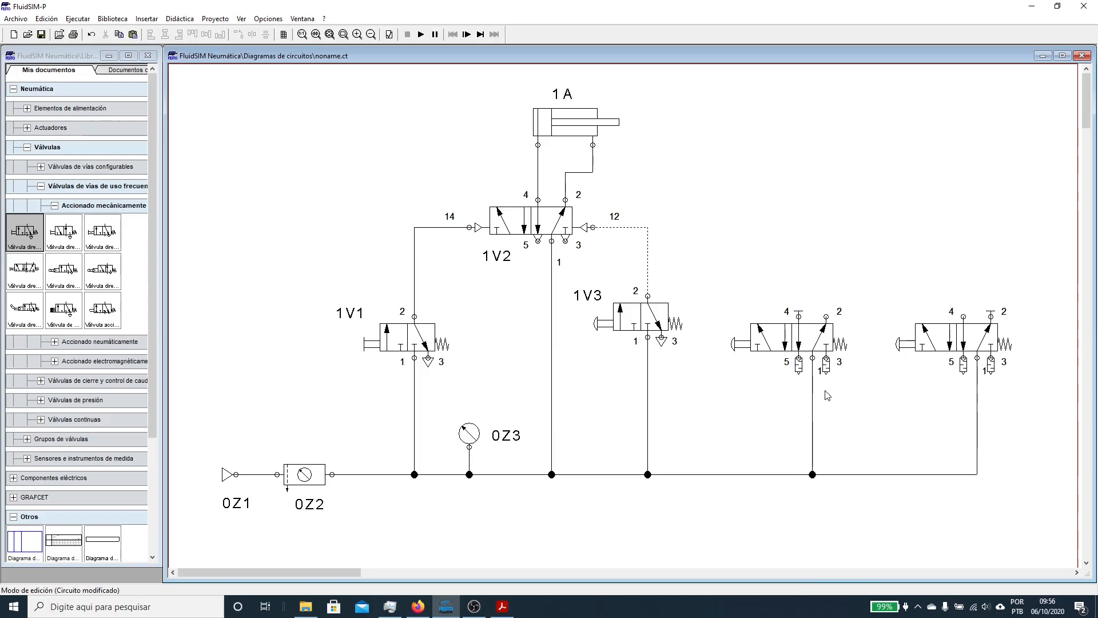
- Place a copy of the 1V1 label below the 5/2-way valve with plugged port 4 and change its text to "VD 3/2 NA"
click(346, 320)
key(ctrl+v)
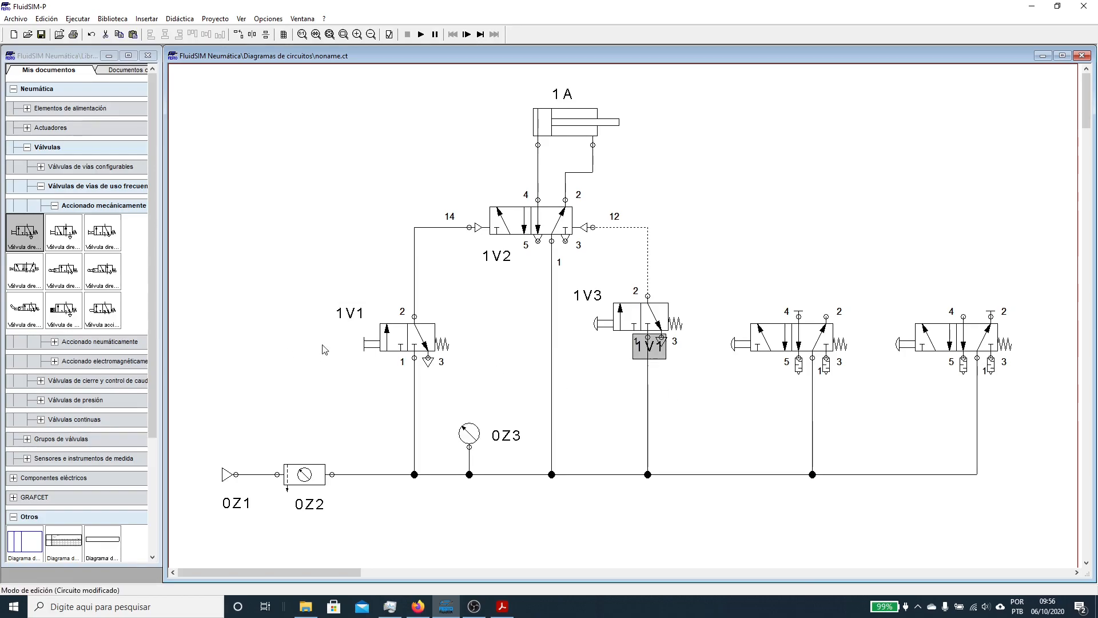
drag(656, 355, 751, 392)
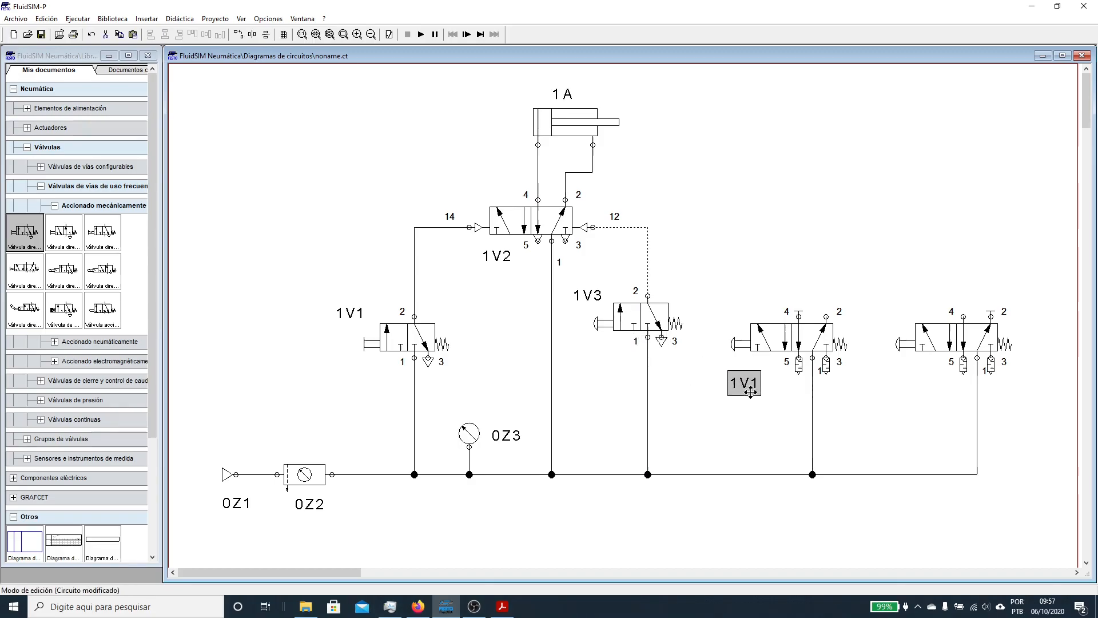
double_click(753, 391)
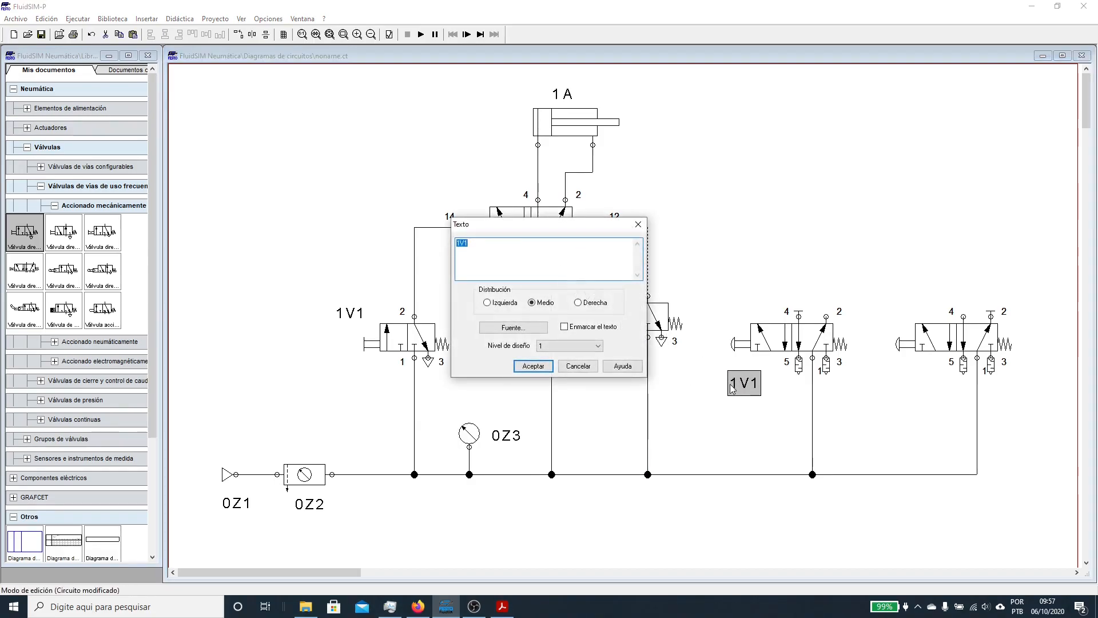
text(VD 3/2 NA)
key(Return)
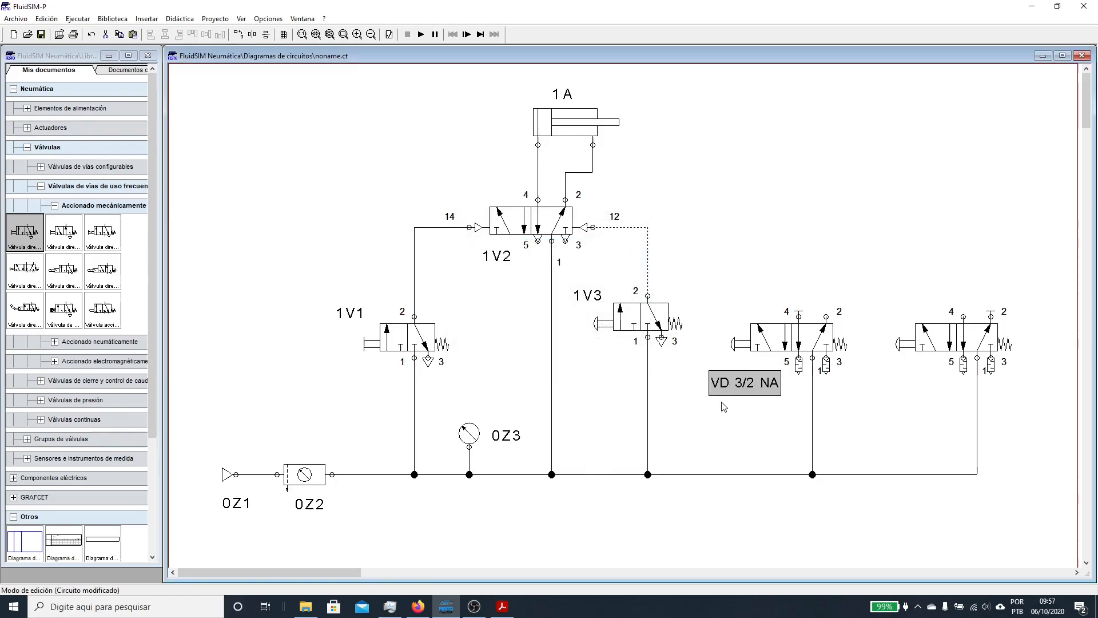
- Place another label copy below the 5/2-way valve with plugged port 2 and set its text to "VD 3/2 NF"
key(ctrl+v)
drag(664, 360, 918, 396)
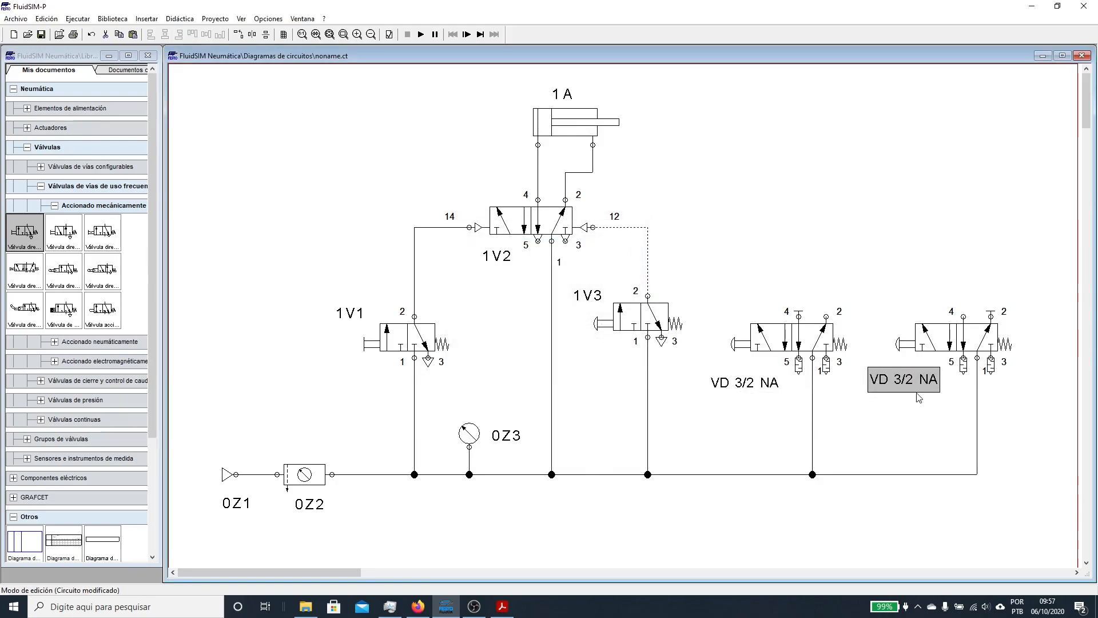
double_click(914, 385)
click(513, 243)
key(BackSpace)
text(F)
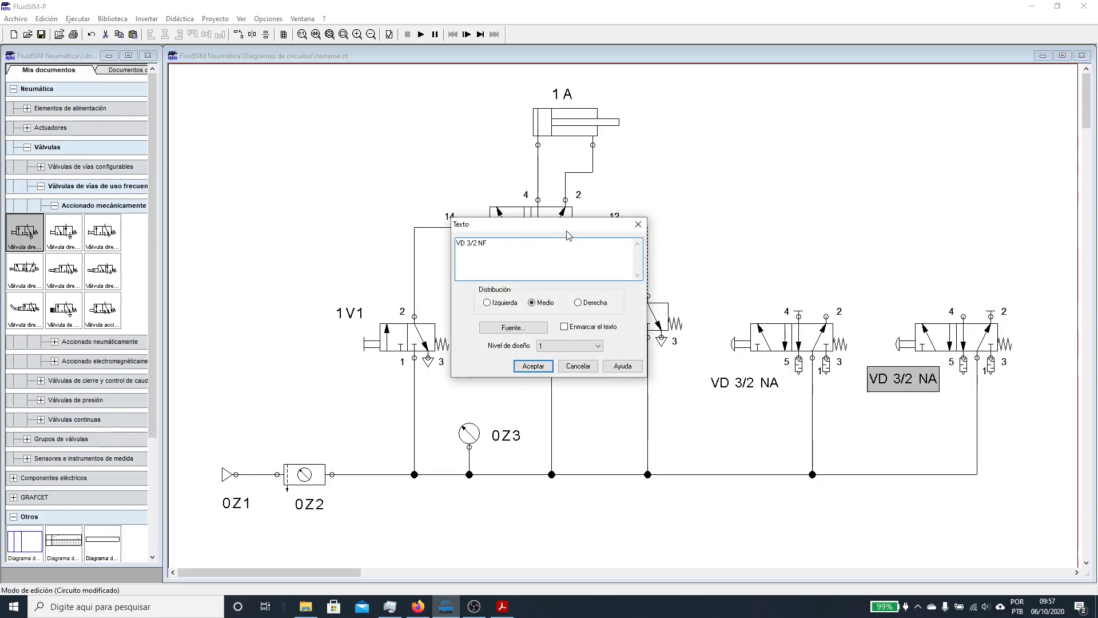
key(Return)
click(842, 412)
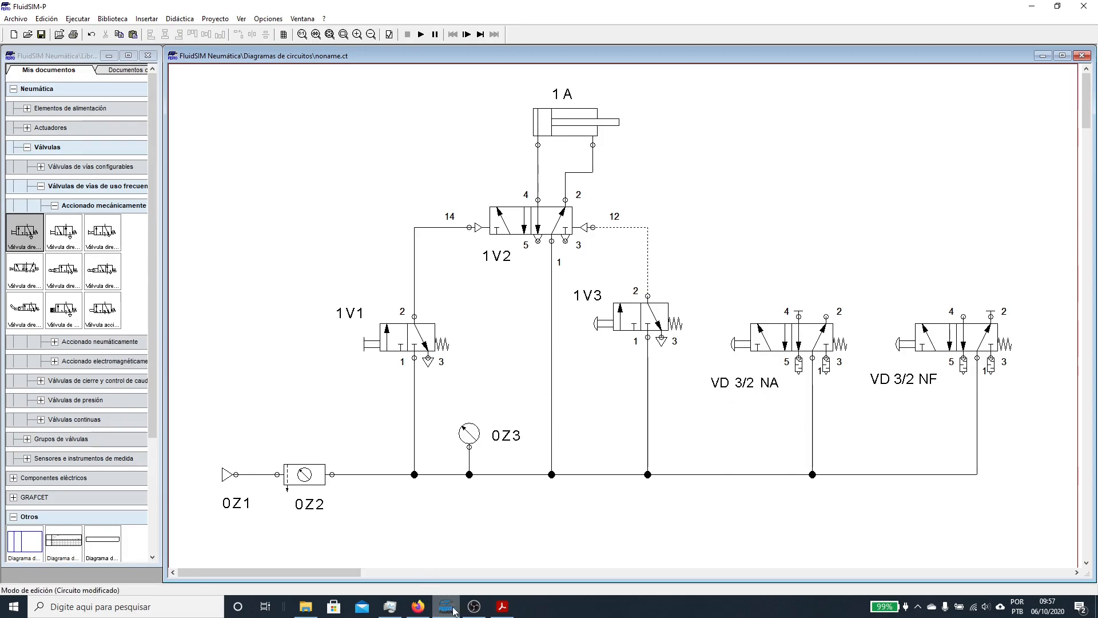
- Review the exercise list in the Adobe Acrobat Reader PDF, return to the FluidSIM circuit and select valve 1V3
click(502, 608)
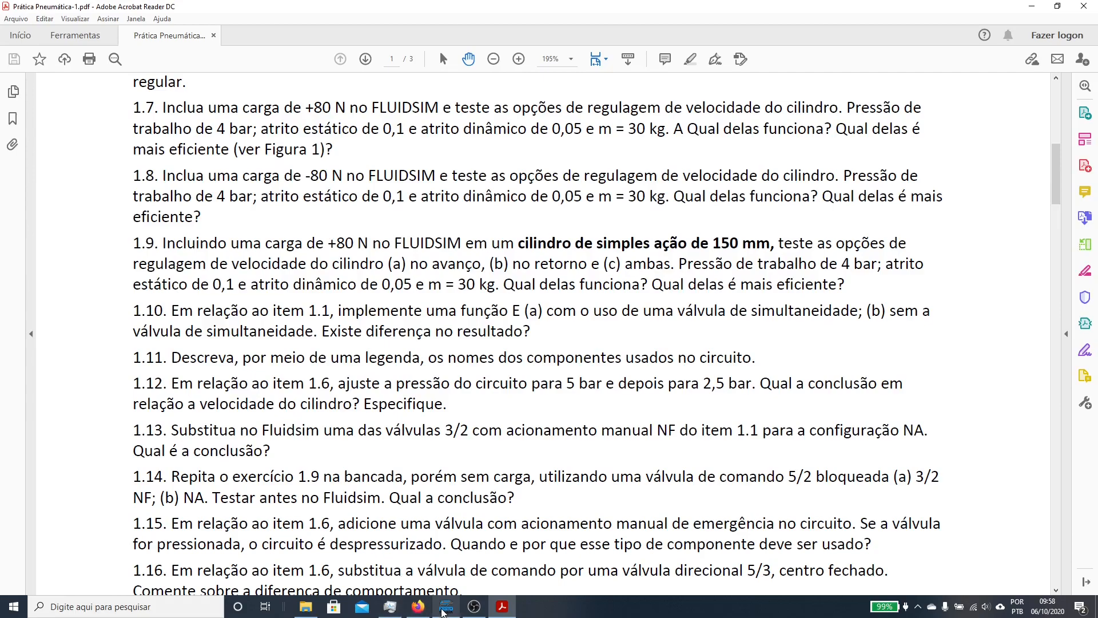
click(446, 606)
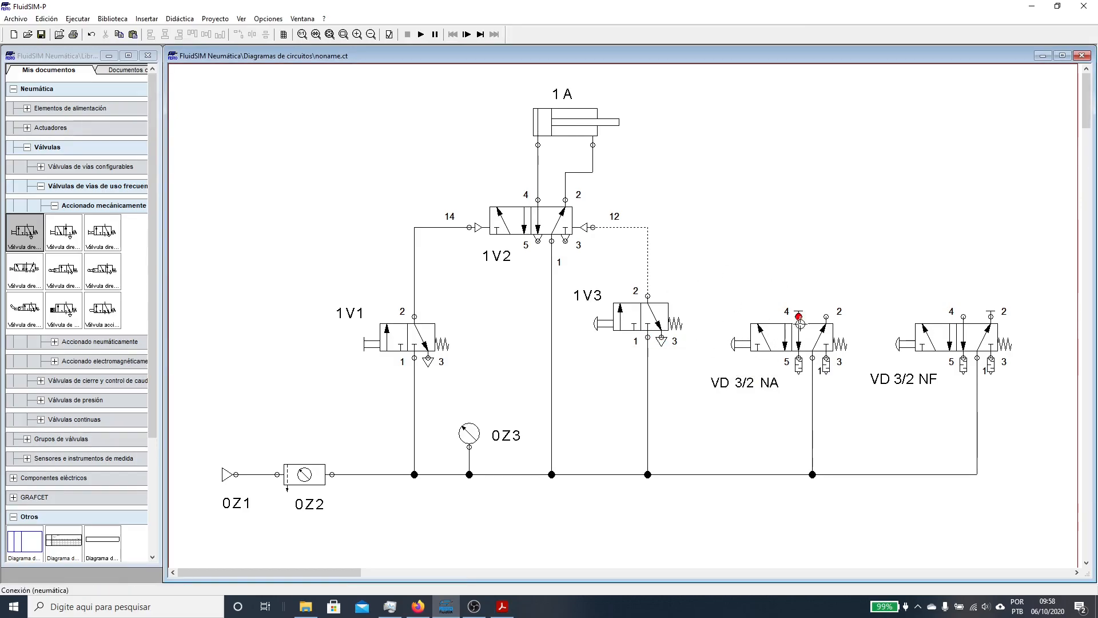
click(628, 323)
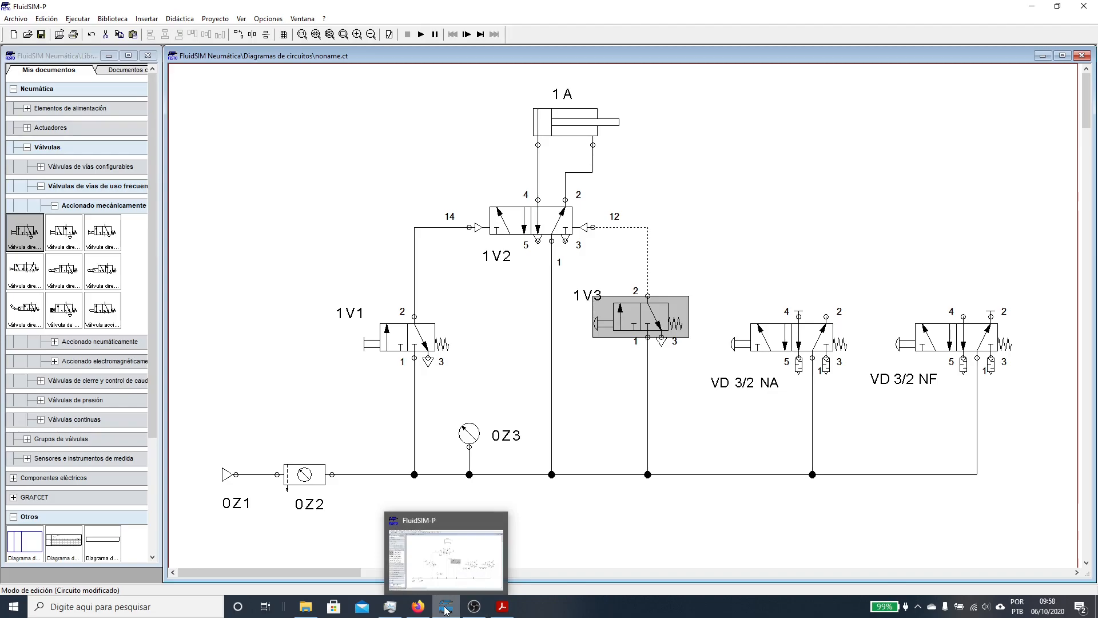
click(475, 607)
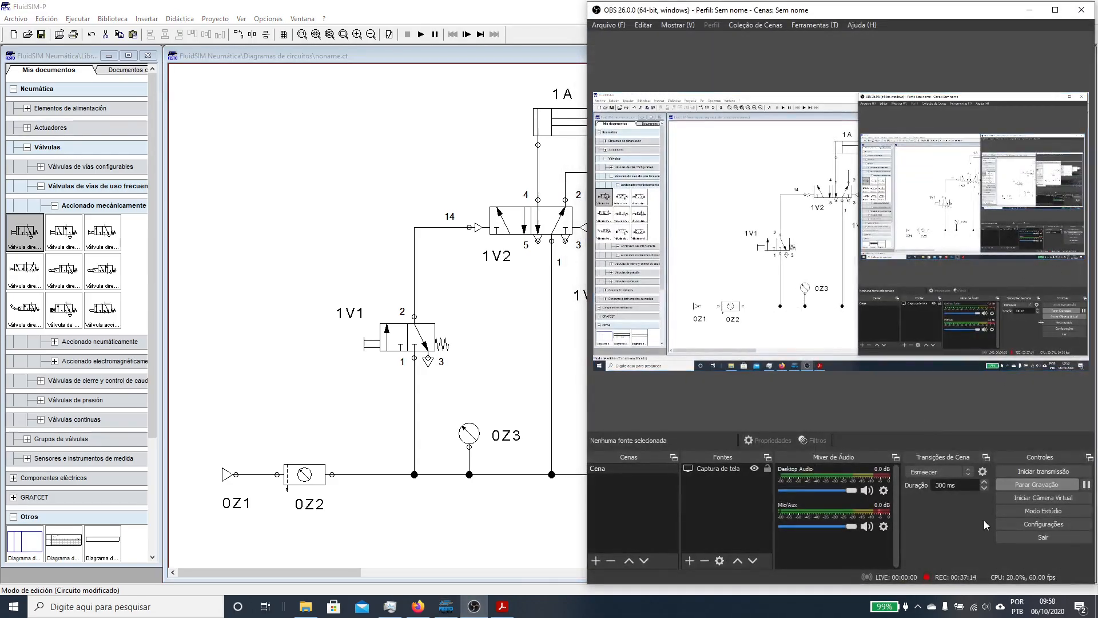
click(1036, 487)
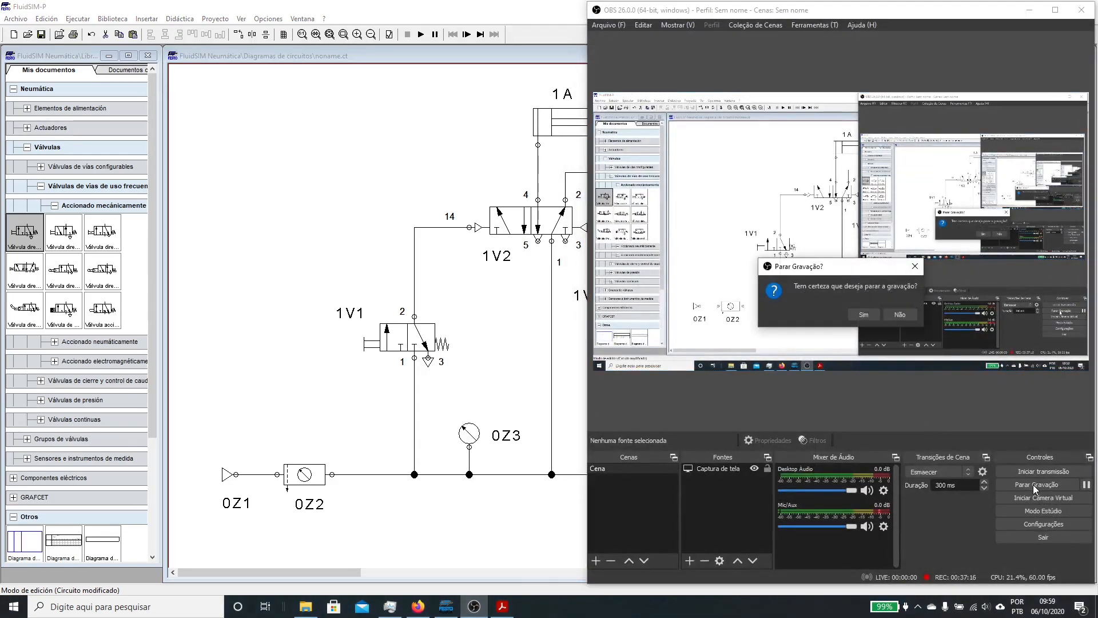